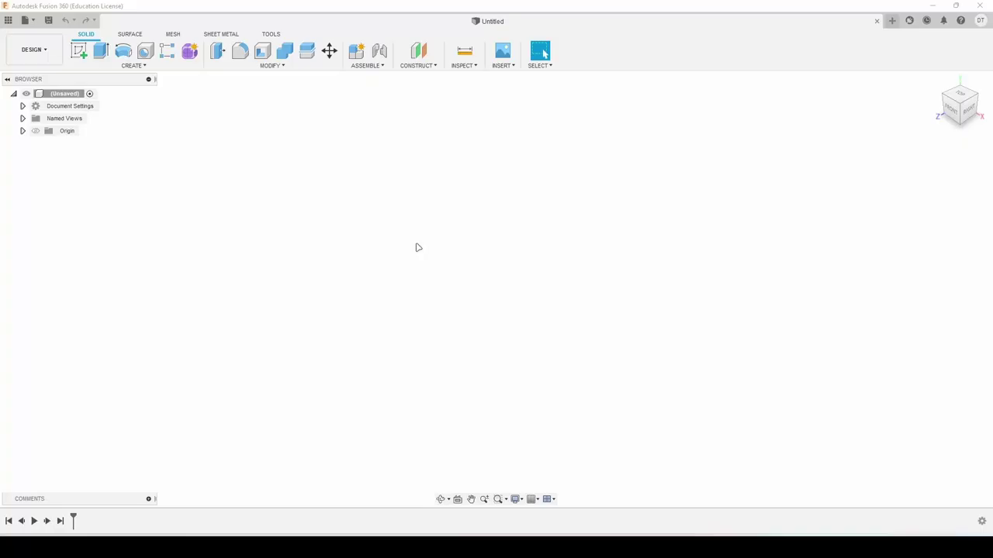
- Make the origin planes visible and begin a new sketch on the XY plane
{"action": "left_click", "coordinate": [35, 130]}
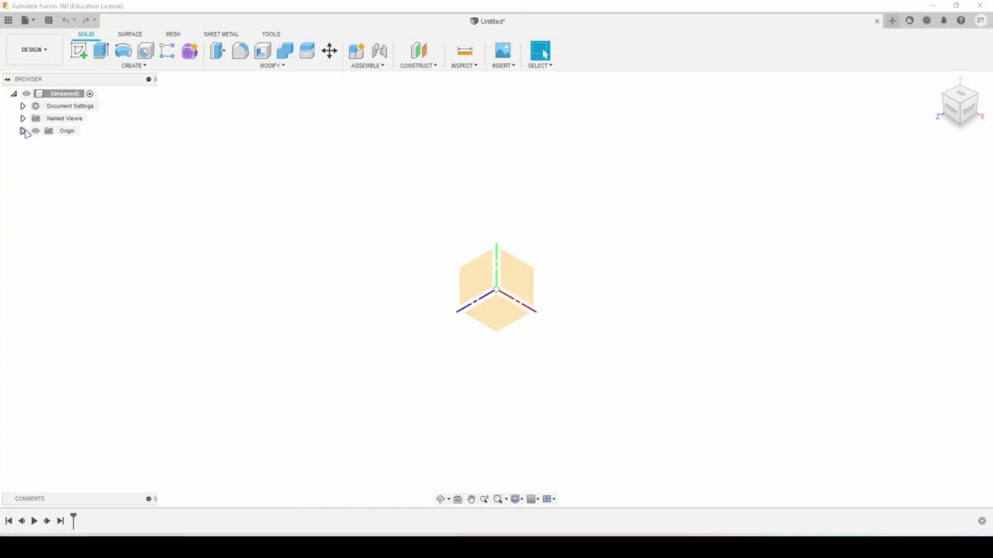
{"action": "left_click", "coordinate": [22, 130]}
{"action": "left_click", "coordinate": [23, 130]}
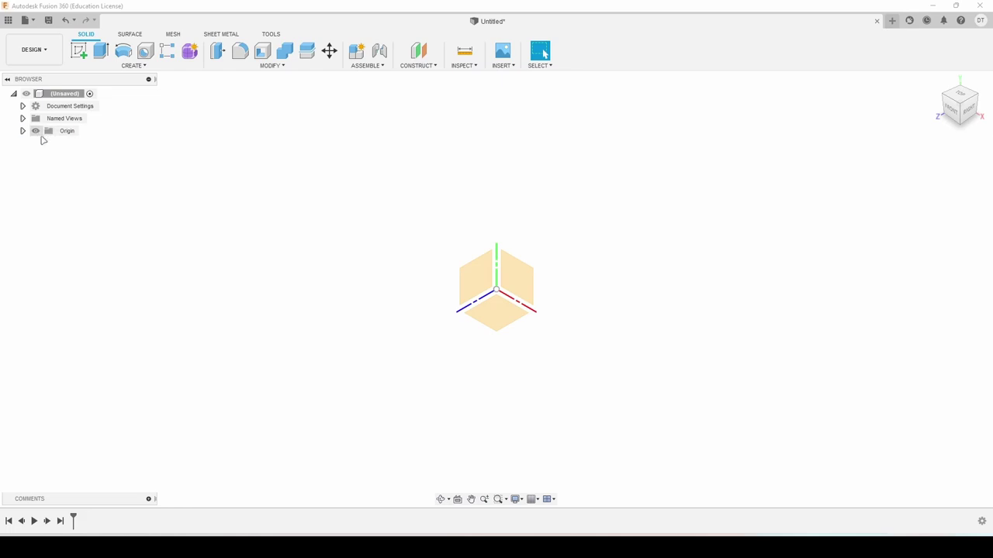
{"action": "left_click", "coordinate": [518, 279]}
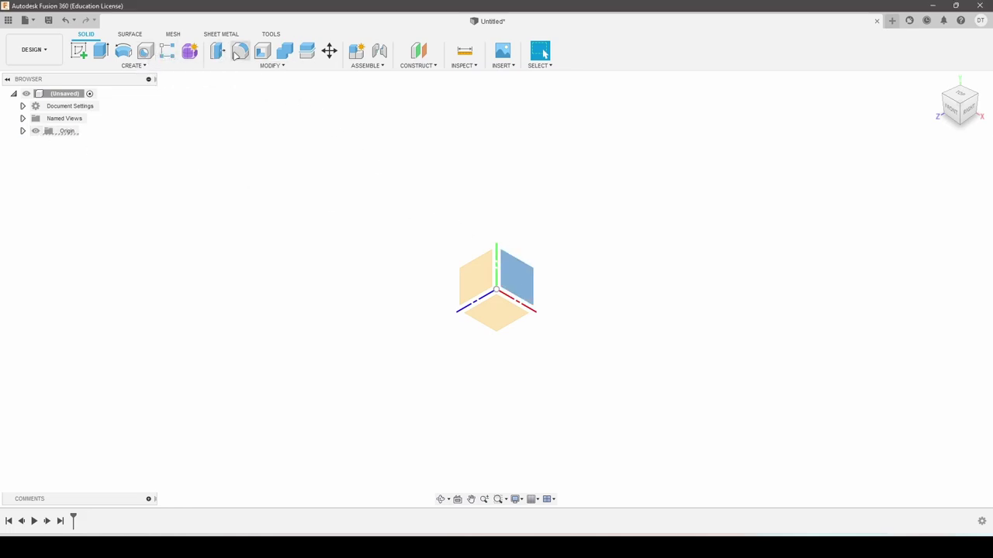
{"action": "left_click", "coordinate": [80, 51]}
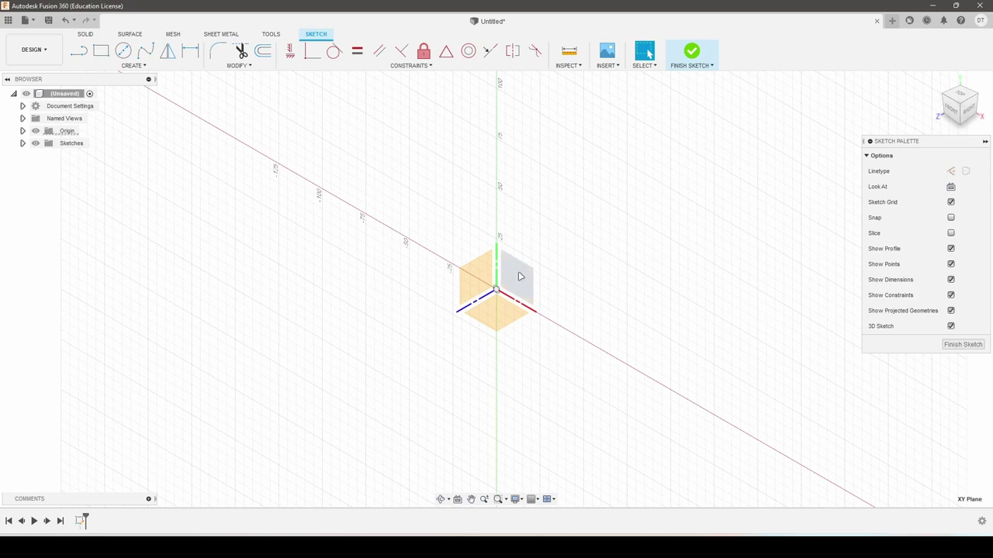
- In the Front view, draw a vertical line up from the origin and dimension it 2000 mm
{"action": "left_click", "coordinate": [951, 110]}
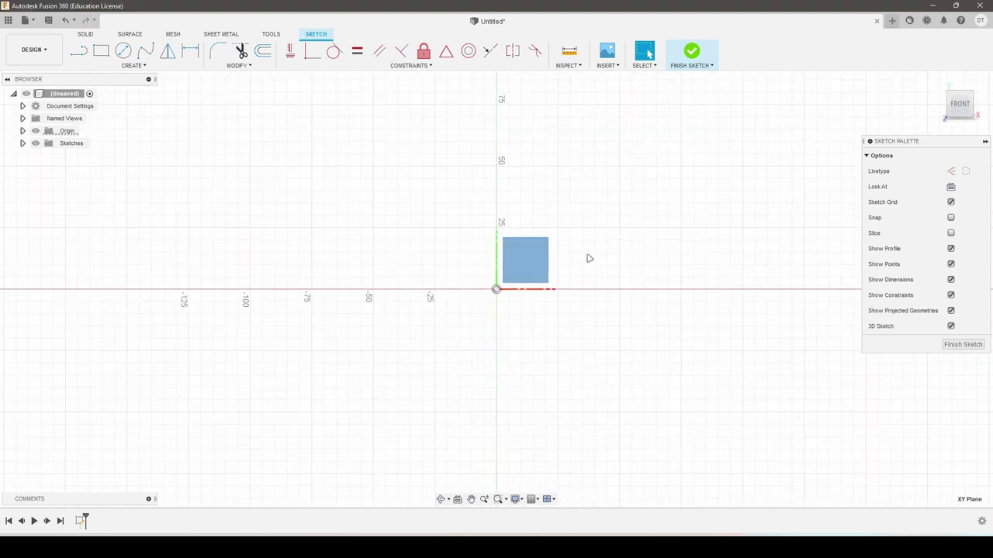
{"action": "scroll", "coordinate": [552, 243], "scroll_direction": "up", "scroll_amount": 2}
{"action": "left_click", "coordinate": [78, 51]}
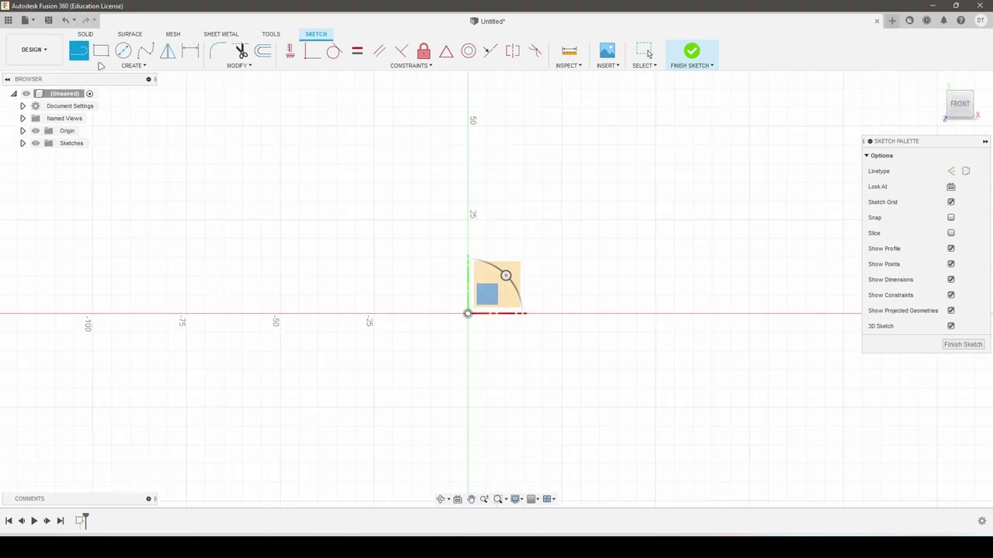
{"action": "left_click", "coordinate": [467, 315]}
{"action": "left_click", "coordinate": [470, 120]}
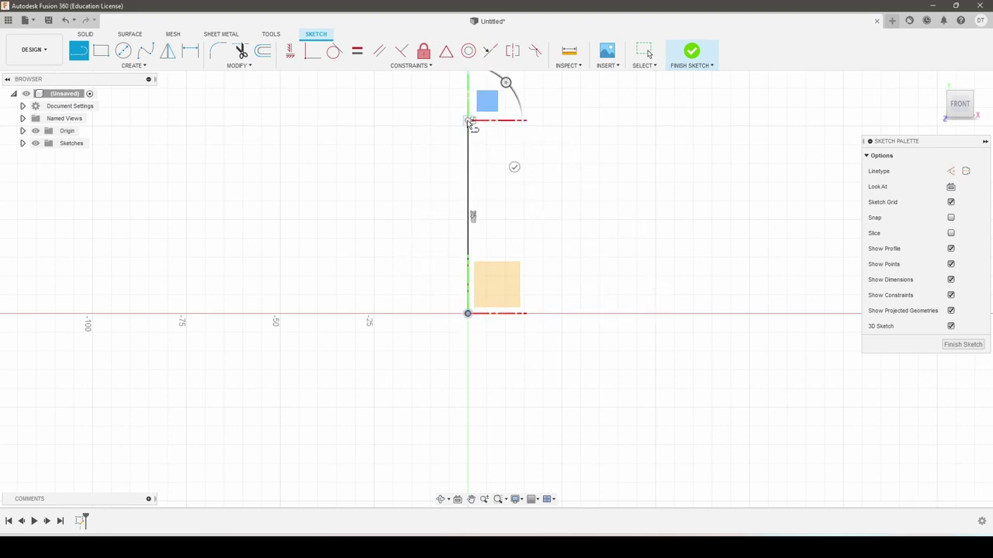
{"action": "key", "text": "Escape"}
{"action": "key", "text": "d"}
{"action": "left_click", "coordinate": [469, 163]}
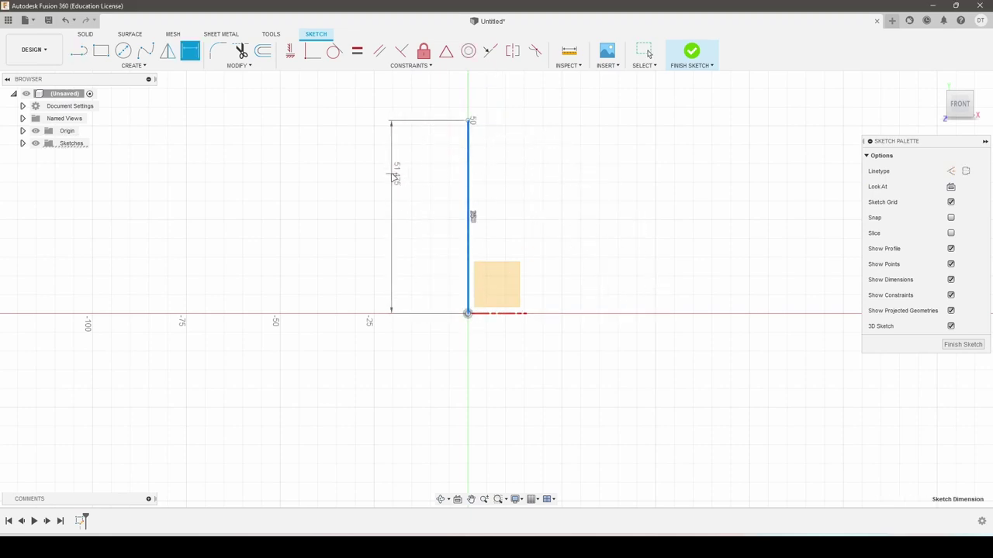
{"action": "left_click", "coordinate": [391, 173]}
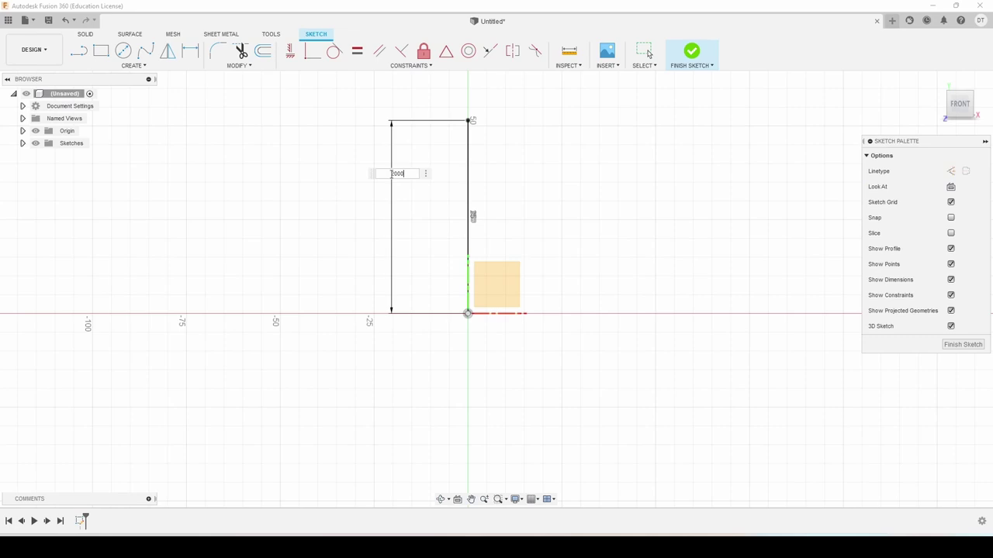
{"action": "key", "text": "Return"}
- Draw a horizontal base line from the origin and dimension it 200 mm
{"action": "scroll", "coordinate": [525, 251], "scroll_direction": "down", "scroll_amount": 3}
{"action": "scroll", "coordinate": [532, 246], "scroll_direction": "down", "scroll_amount": 3}
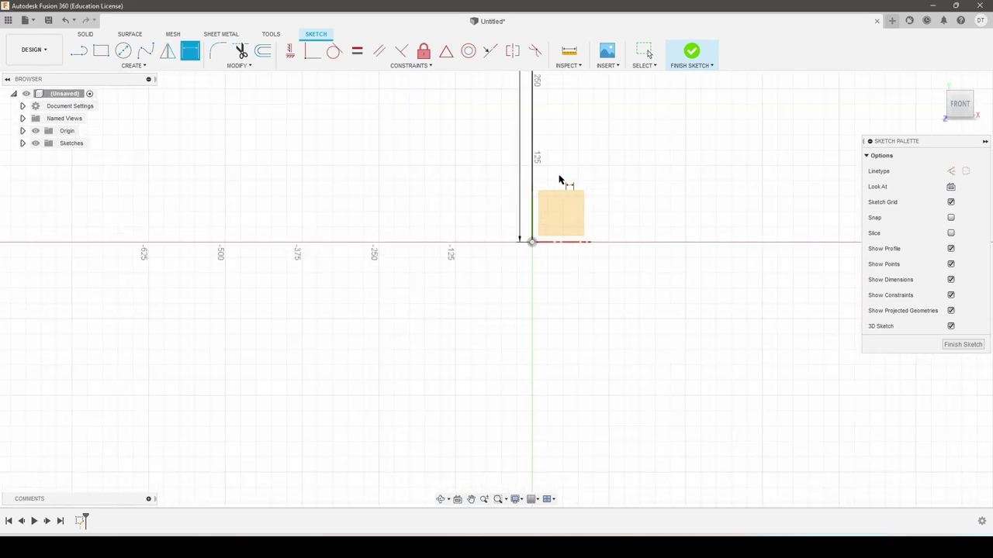
{"action": "scroll", "coordinate": [559, 180], "scroll_direction": "down", "scroll_amount": 3}
{"action": "middle_click_drag", "start_coordinate": [598, 132], "coordinate": [559, 355]}
{"action": "scroll", "coordinate": [570, 295], "scroll_direction": "down", "scroll_amount": 2}
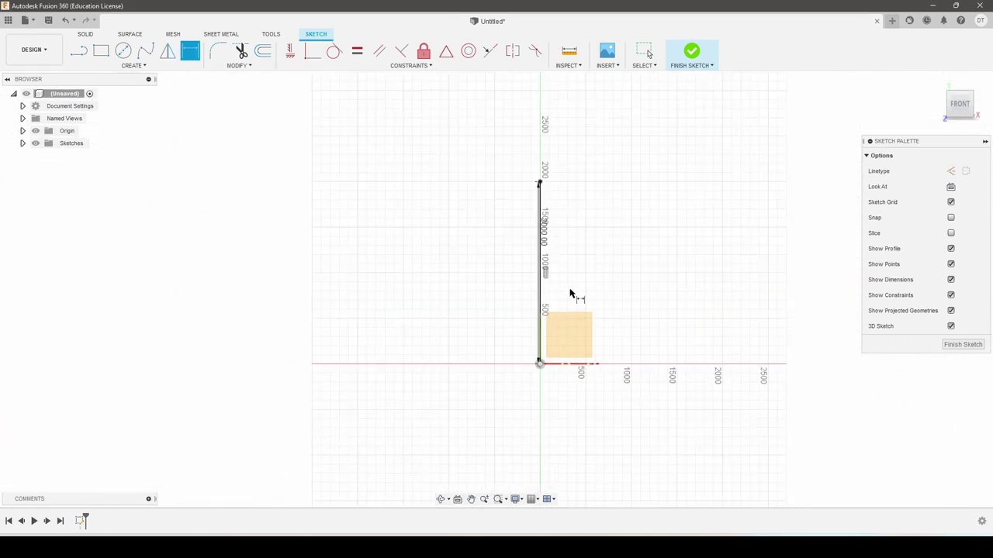
{"action": "middle_click_drag", "start_coordinate": [570, 294], "coordinate": [541, 268]}
{"action": "scroll", "coordinate": [518, 272], "scroll_direction": "up", "scroll_amount": 2}
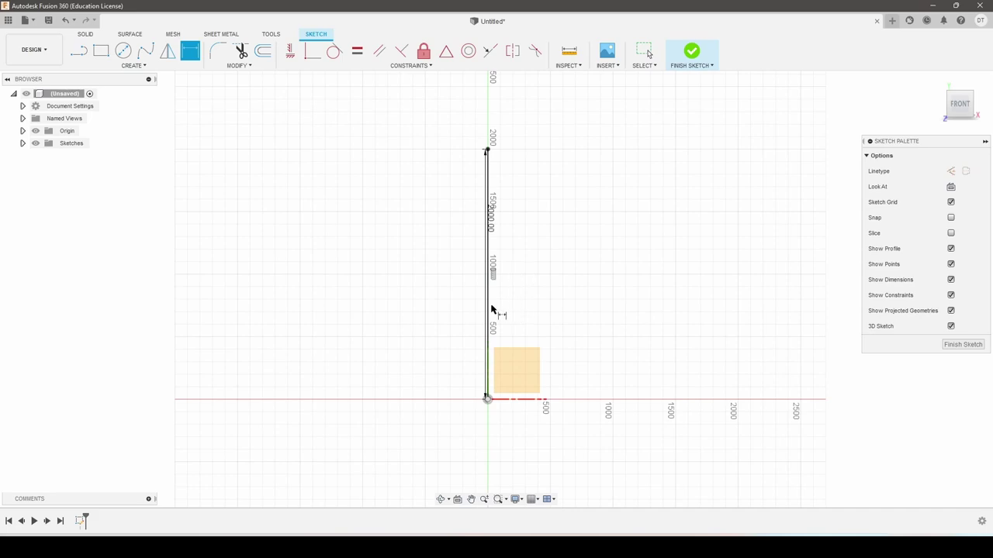
{"action": "key", "text": "l"}
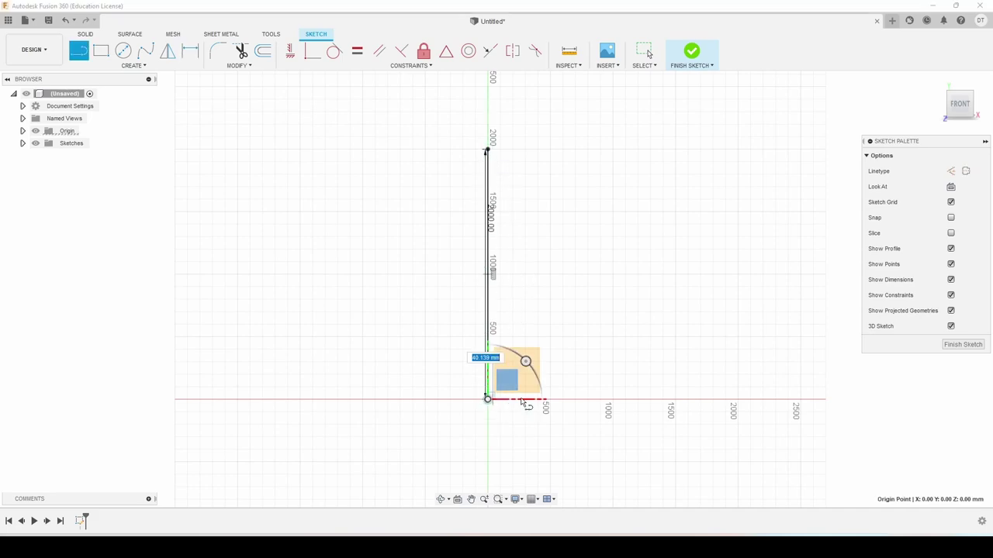
{"action": "key", "text": "Escape"}
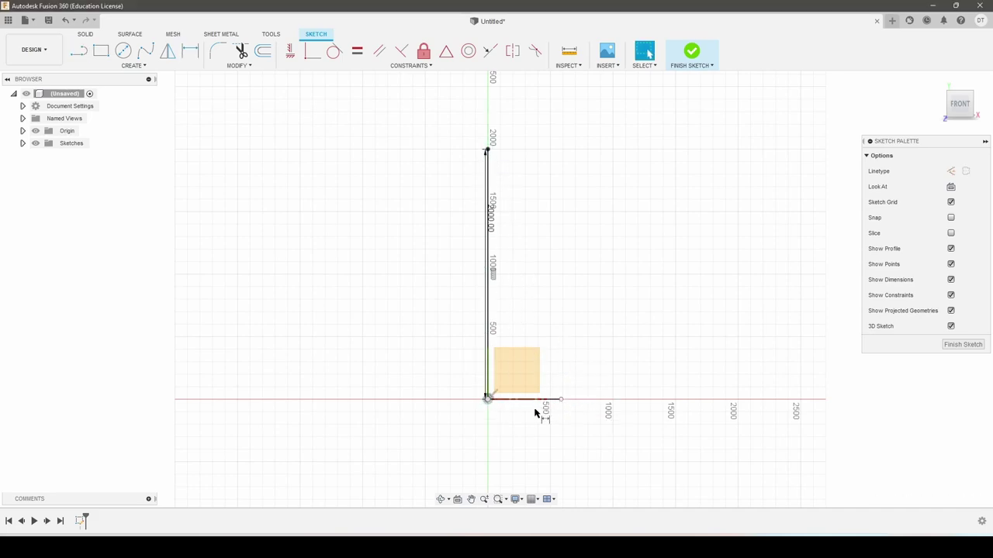
{"action": "key", "text": "d"}
{"action": "left_click", "coordinate": [539, 400]}
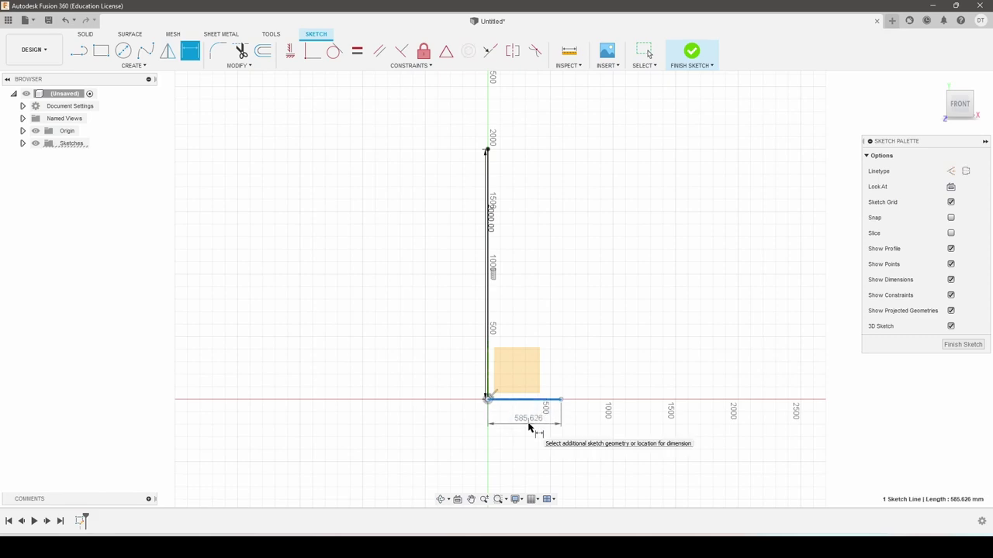
{"action": "left_click", "coordinate": [528, 427]}
{"action": "type", "text": "200"}
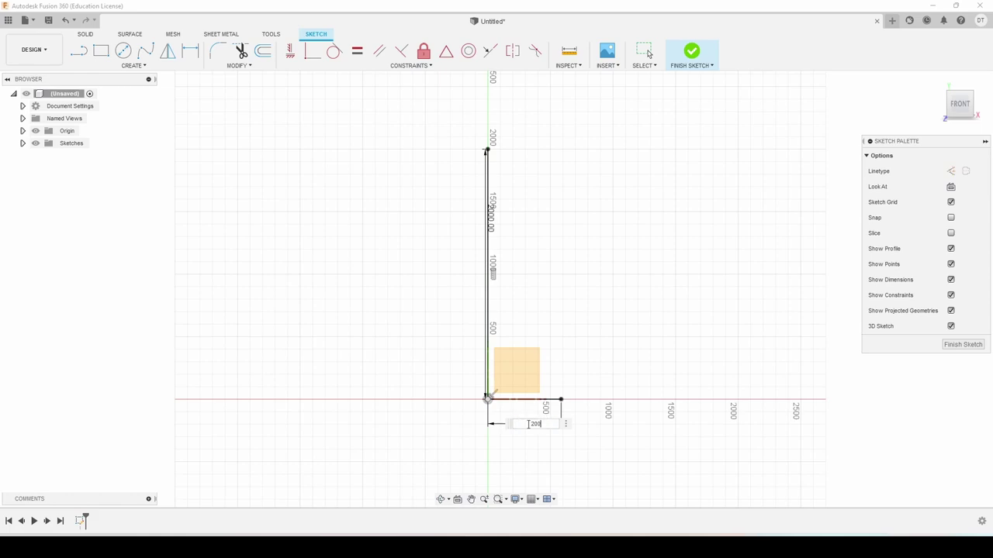
{"action": "key", "text": "Return"}
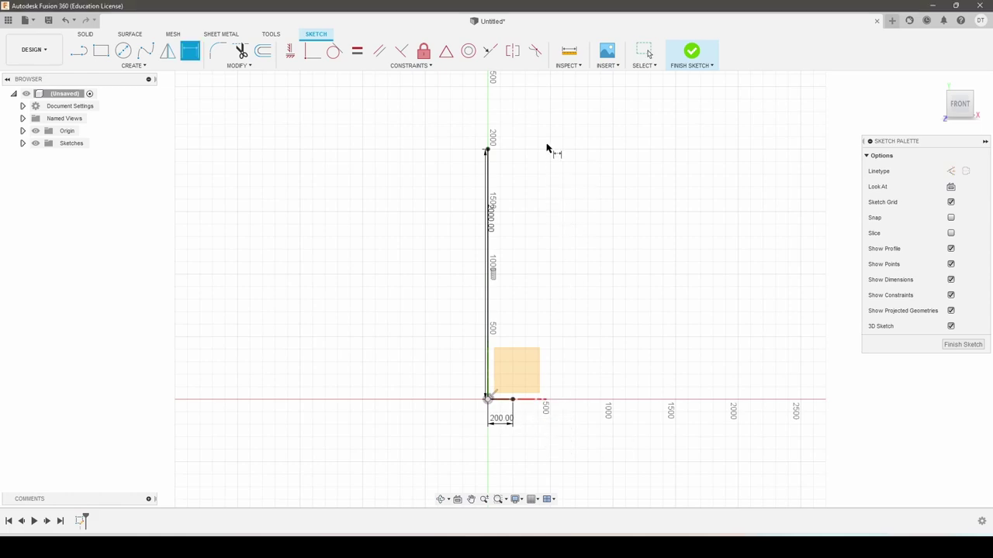
{"action": "scroll", "coordinate": [504, 128], "scroll_direction": "up", "scroll_amount": 1}
{"action": "scroll", "coordinate": [504, 128], "scroll_direction": "up", "scroll_amount": 1}
- Draw a short top line right from the shaft's top and dimension it 165 mm
{"action": "key", "text": "l"}
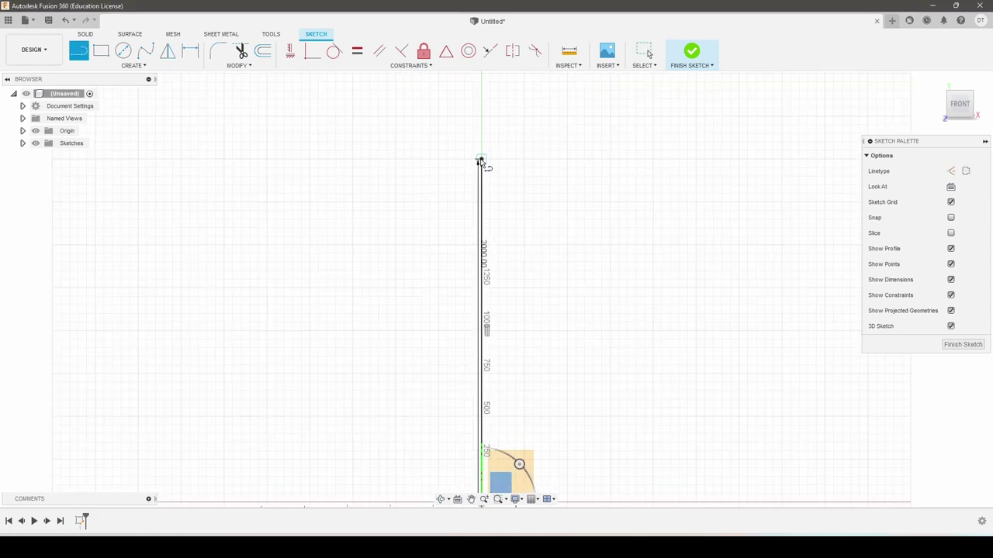
{"action": "left_click_drag", "start_coordinate": [480, 161], "coordinate": [512, 161]}
{"action": "key", "text": "d"}
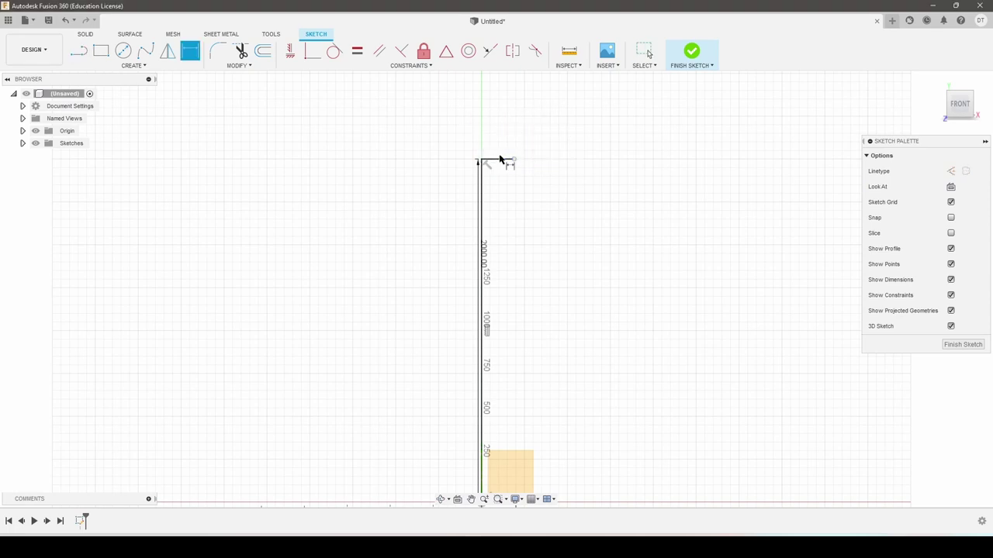
{"action": "left_click", "coordinate": [500, 160]}
{"action": "left_click", "coordinate": [508, 138]}
{"action": "type", "text": "162"}
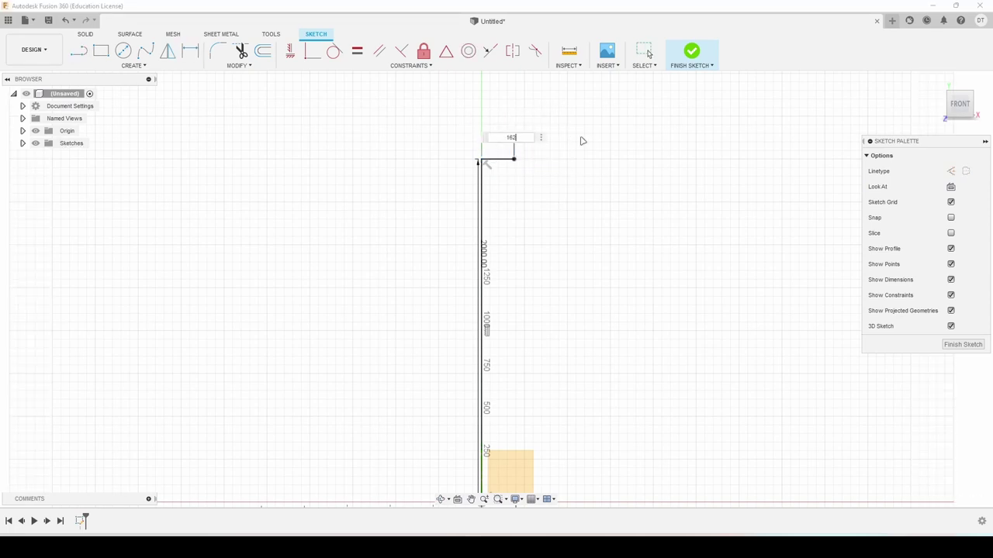
{"action": "key", "text": "Return"}
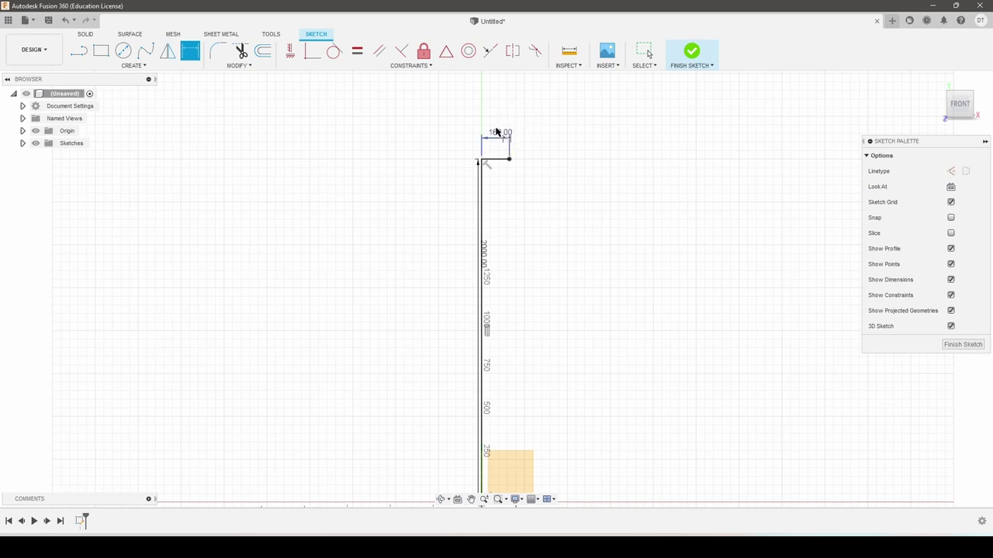
{"action": "double_click", "coordinate": [496, 132]}
{"action": "key", "text": "Return"}
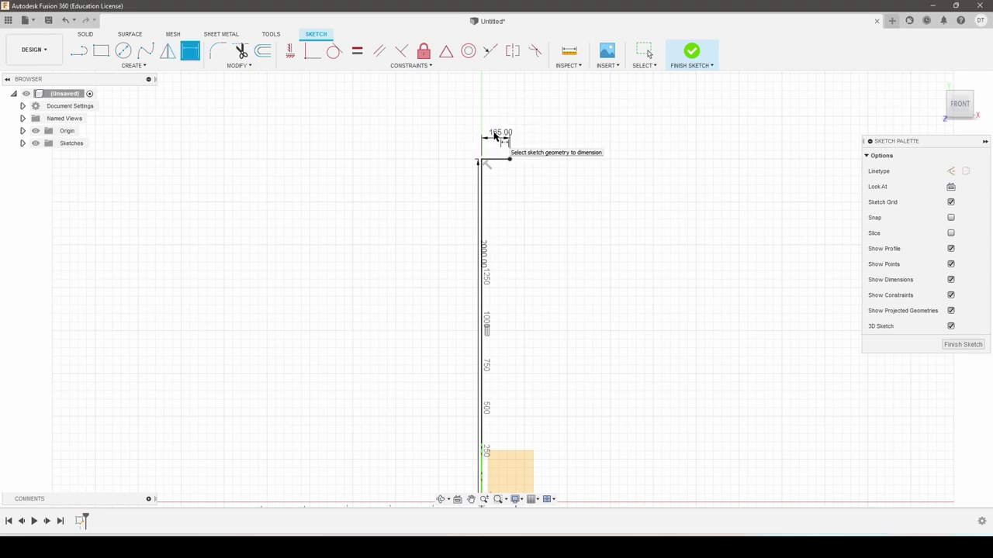
- Draw a line from the top line's right end down to the base line's end, closing the profile
{"action": "scroll", "coordinate": [569, 205], "scroll_direction": "down", "scroll_amount": 2}
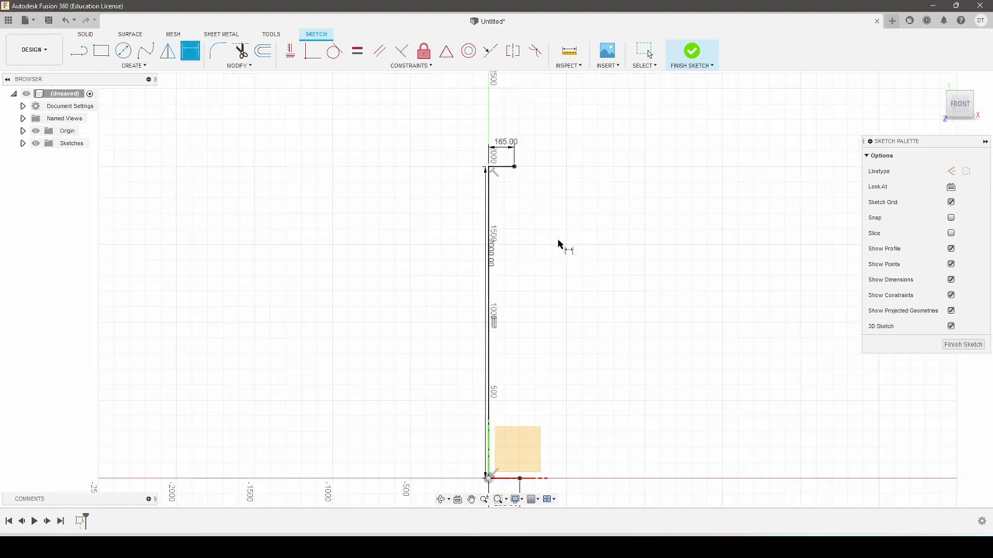
{"action": "scroll", "coordinate": [558, 243], "scroll_direction": "down", "scroll_amount": 3}
{"action": "scroll", "coordinate": [554, 288], "scroll_direction": "up", "scroll_amount": 1}
{"action": "key", "text": "l"}
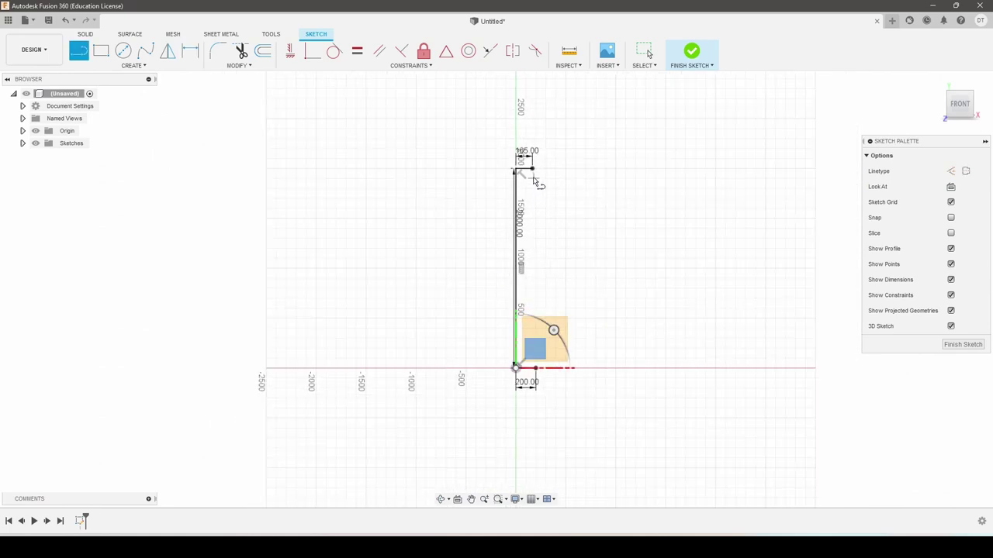
{"action": "left_click", "coordinate": [533, 168]}
{"action": "left_click", "coordinate": [535, 370]}
{"action": "scroll", "coordinate": [543, 160], "scroll_direction": "up", "scroll_amount": 2}
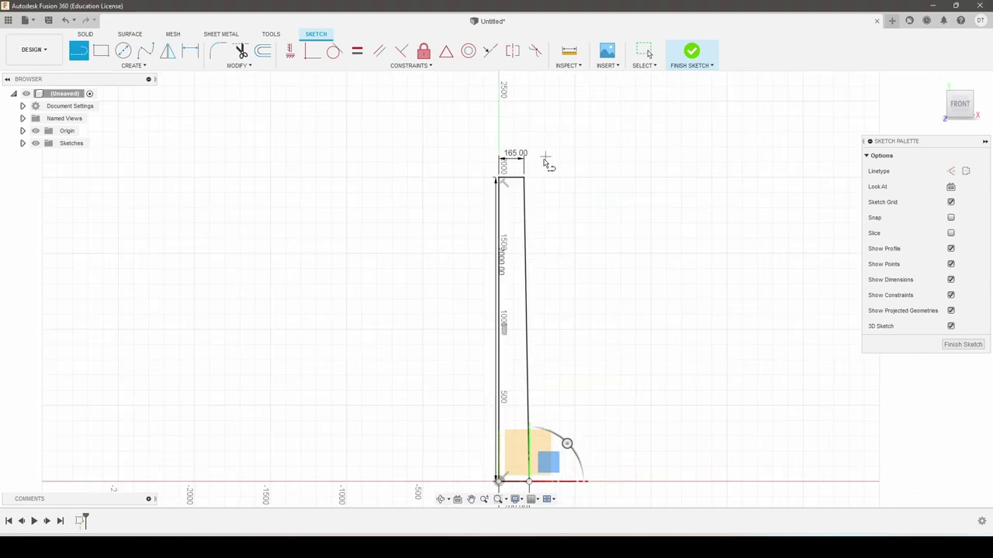
{"action": "scroll", "coordinate": [535, 162], "scroll_direction": "up", "scroll_amount": 2}
{"action": "scroll", "coordinate": [523, 165], "scroll_direction": "up", "scroll_amount": 1}
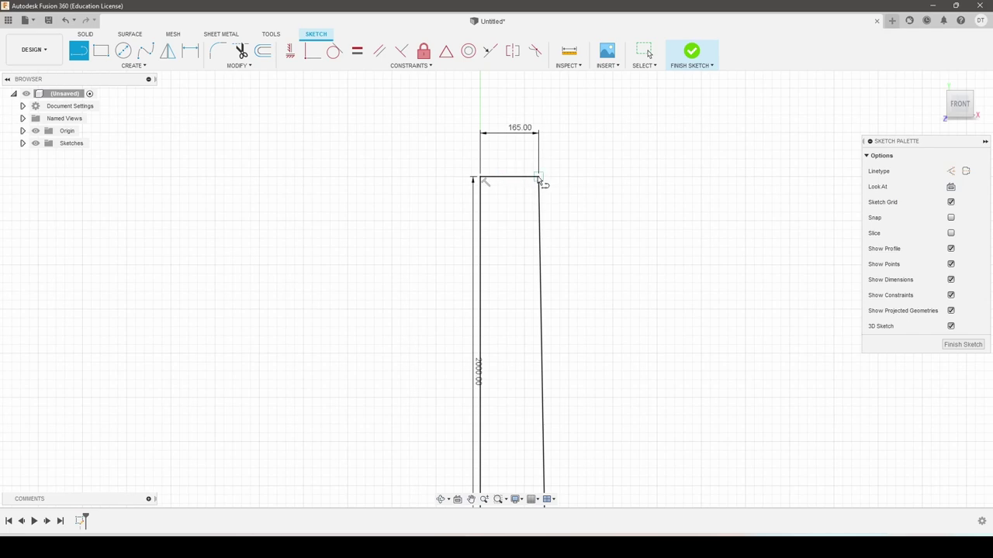
{"action": "scroll", "coordinate": [545, 180], "scroll_direction": "up", "scroll_amount": 2}
{"action": "scroll", "coordinate": [535, 190], "scroll_direction": "up", "scroll_amount": 2}
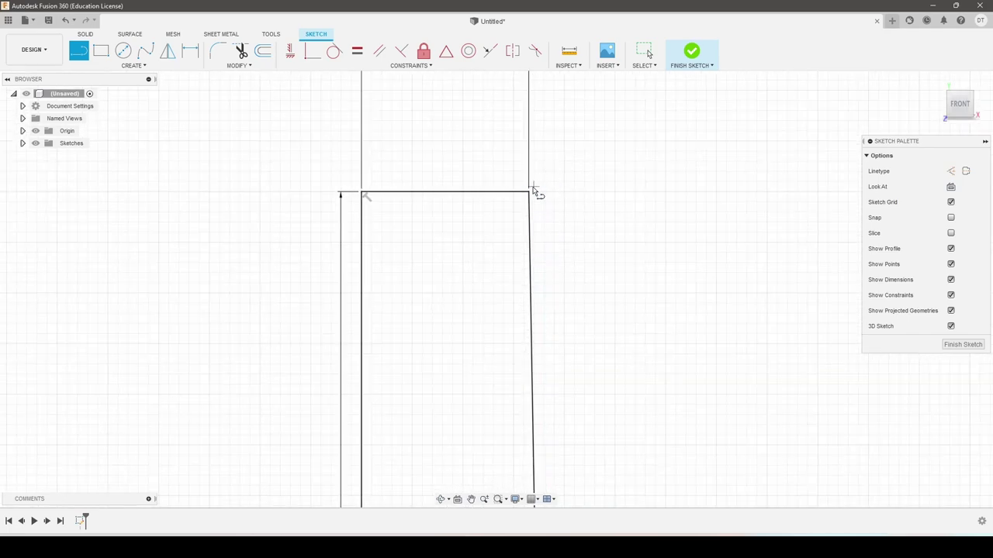
- Draw a 15 mm horizontal line out from the profile's top-right corner
{"action": "left_click", "coordinate": [528, 192]}
{"action": "left_click", "coordinate": [570, 192]}
{"action": "key", "text": "Escape"}
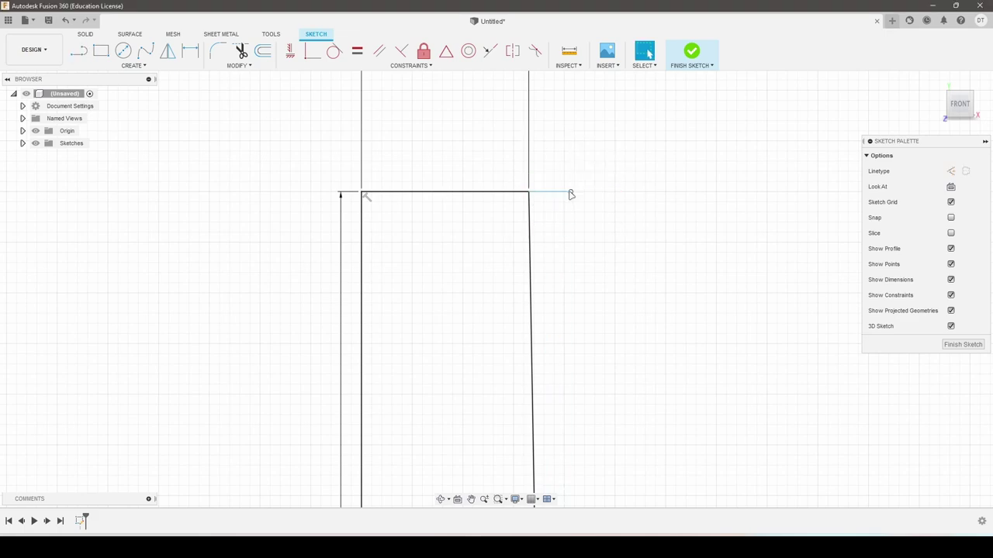
{"action": "key", "text": "d"}
{"action": "left_click", "coordinate": [554, 192]}
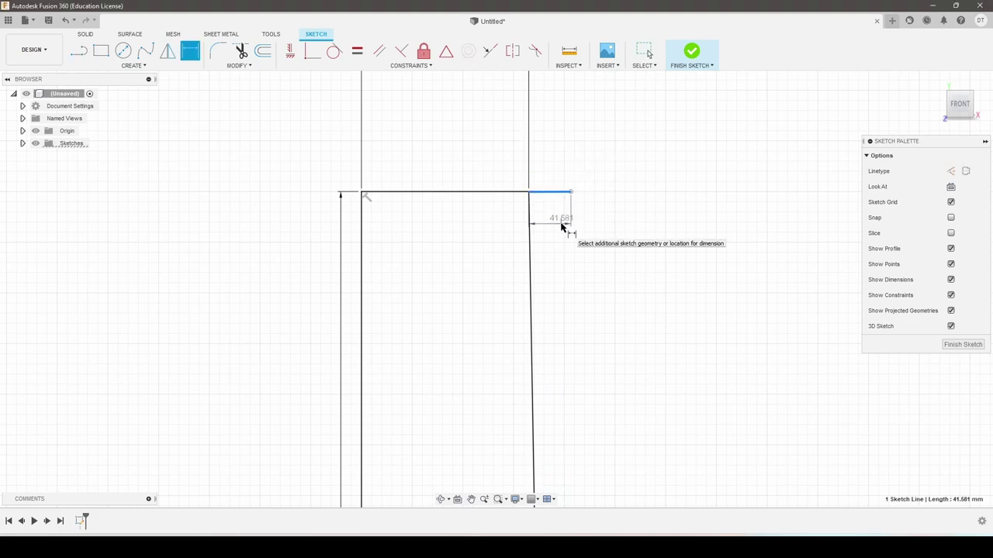
{"action": "left_click", "coordinate": [563, 224]}
{"action": "key", "text": "Return"}
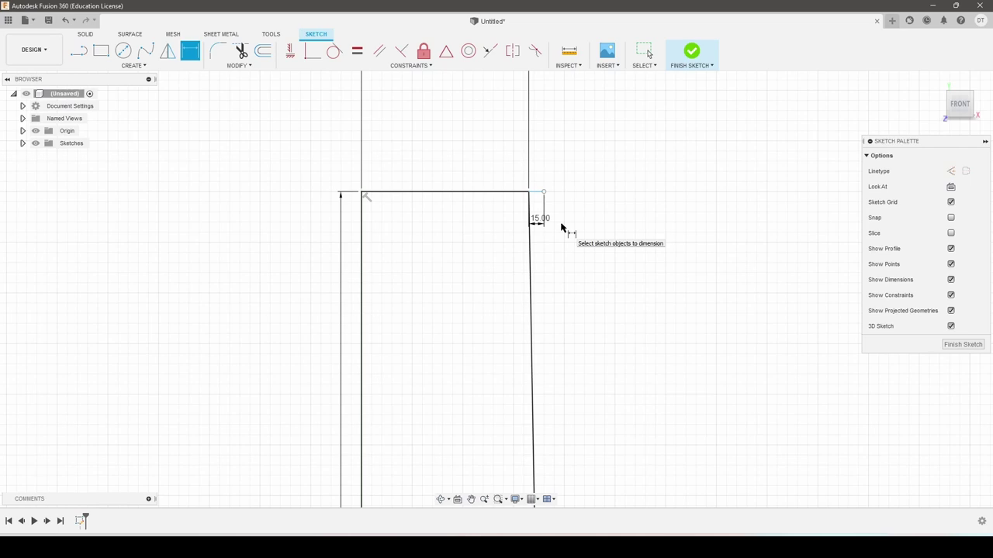
{"action": "scroll", "coordinate": [529, 159], "scroll_direction": "up", "scroll_amount": 2}
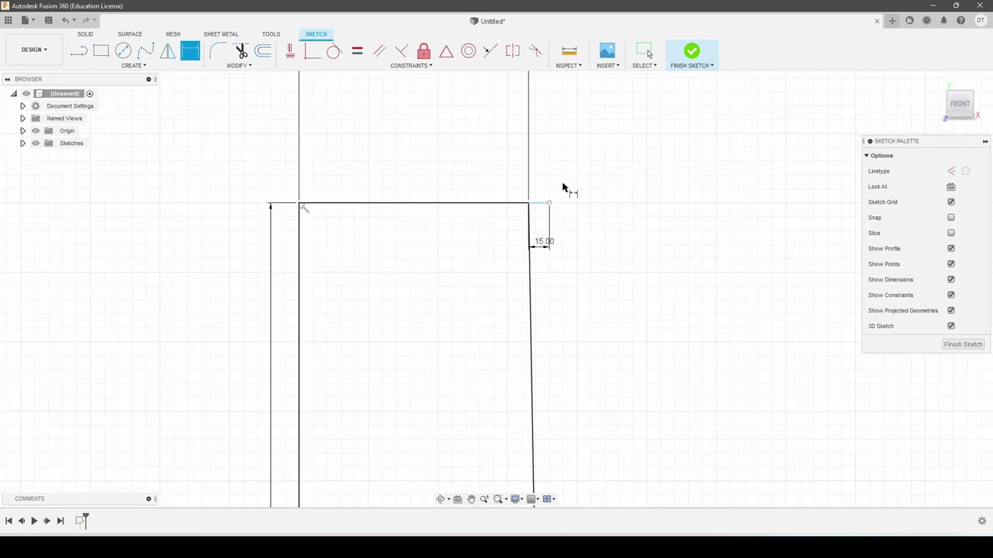
- Draw a vertical line at the offset point and dimension it 9 mm
{"action": "key", "text": "l"}
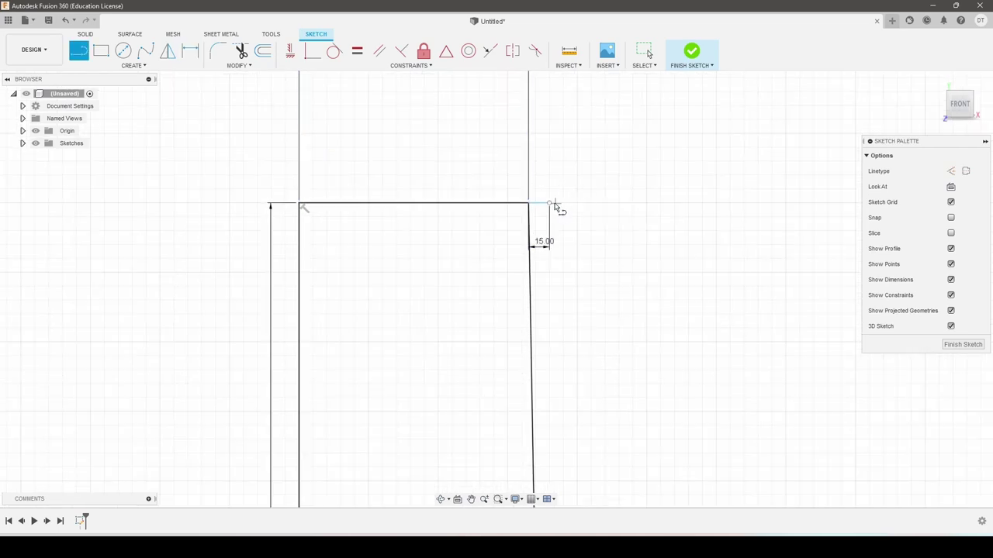
{"action": "left_click", "coordinate": [550, 204]}
{"action": "left_click", "coordinate": [549, 156]}
{"action": "key", "text": "Escape"}
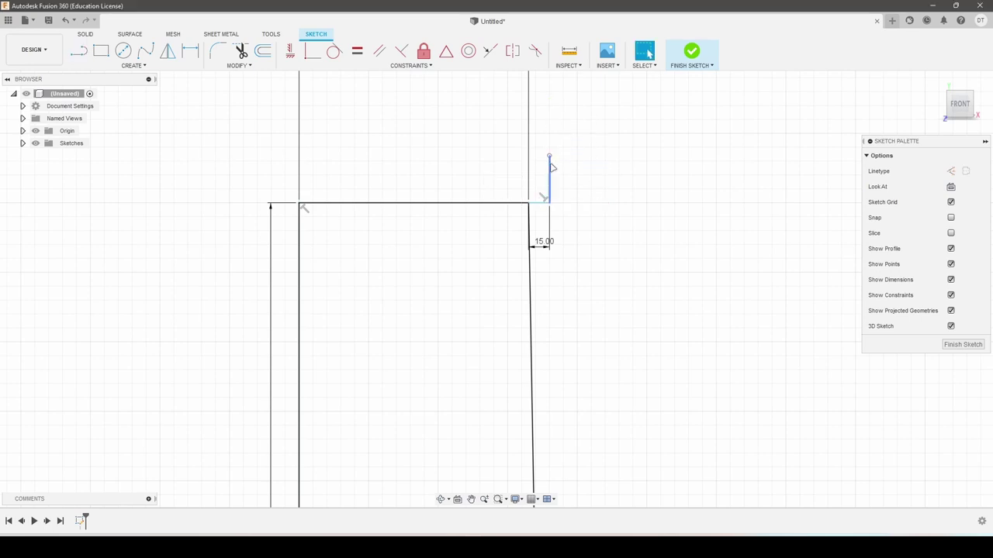
{"action": "key", "text": "d"}
{"action": "left_click", "coordinate": [550, 180]}
{"action": "left_click", "coordinate": [580, 178]}
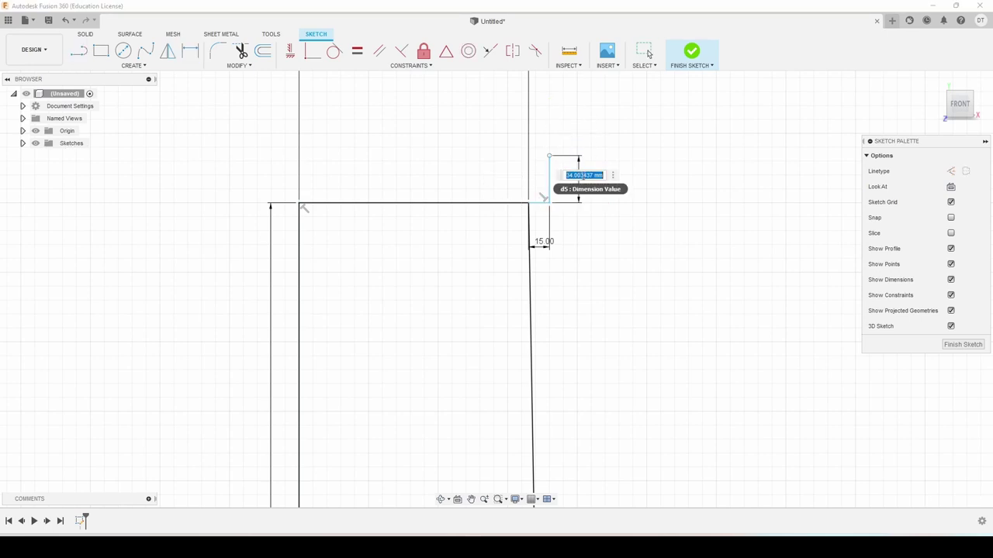
{"action": "type", "text": "8"}
{"action": "key", "text": "Return"}
- Draw a horizontal line from the vertical line's top end and dimension it 5 mm
{"action": "key", "text": "l"}
{"action": "scroll", "coordinate": [582, 177], "scroll_direction": "up", "scroll_amount": 2}
{"action": "left_click", "coordinate": [520, 208]}
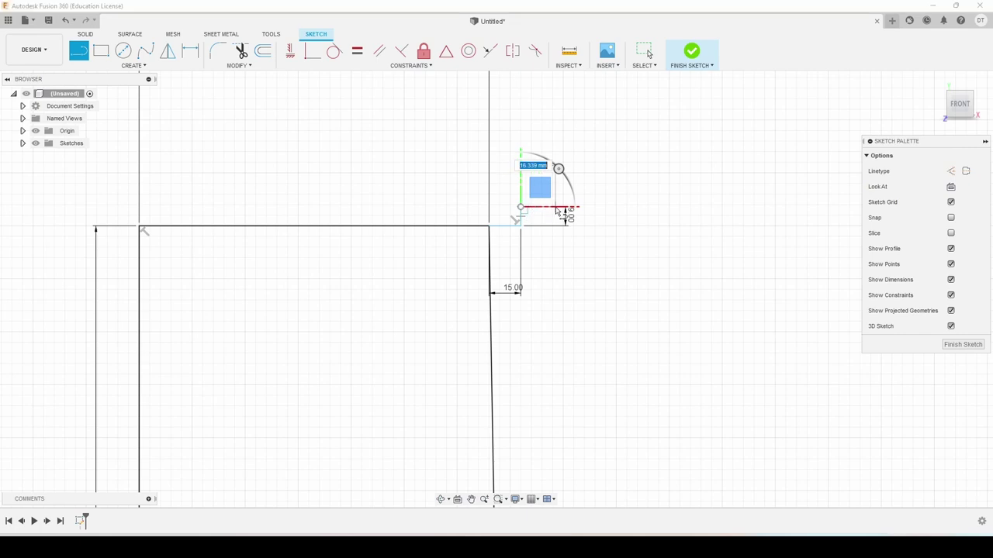
{"action": "left_click", "coordinate": [555, 208]}
{"action": "key", "text": "d"}
{"action": "left_click", "coordinate": [543, 208]}
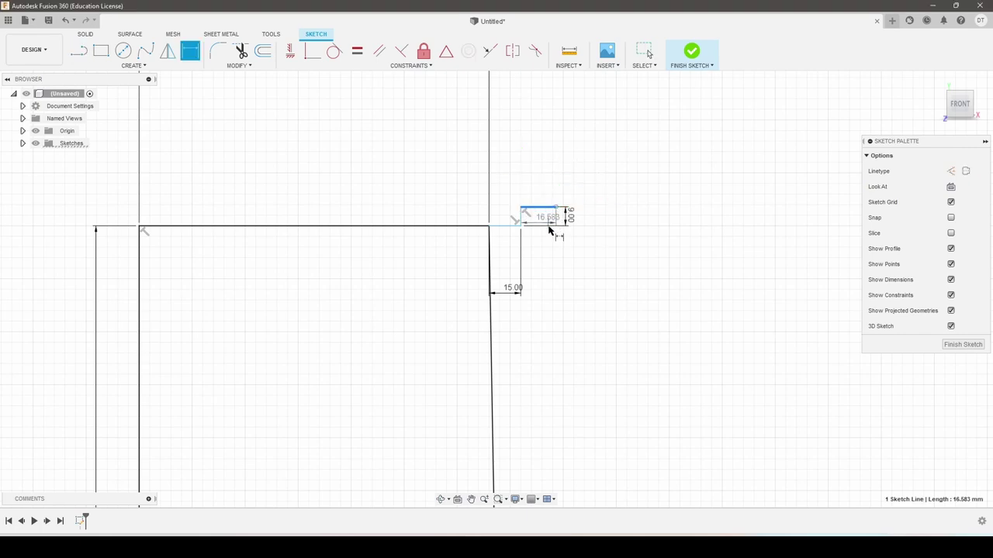
{"action": "left_click", "coordinate": [557, 257]}
{"action": "key", "text": "Return"}
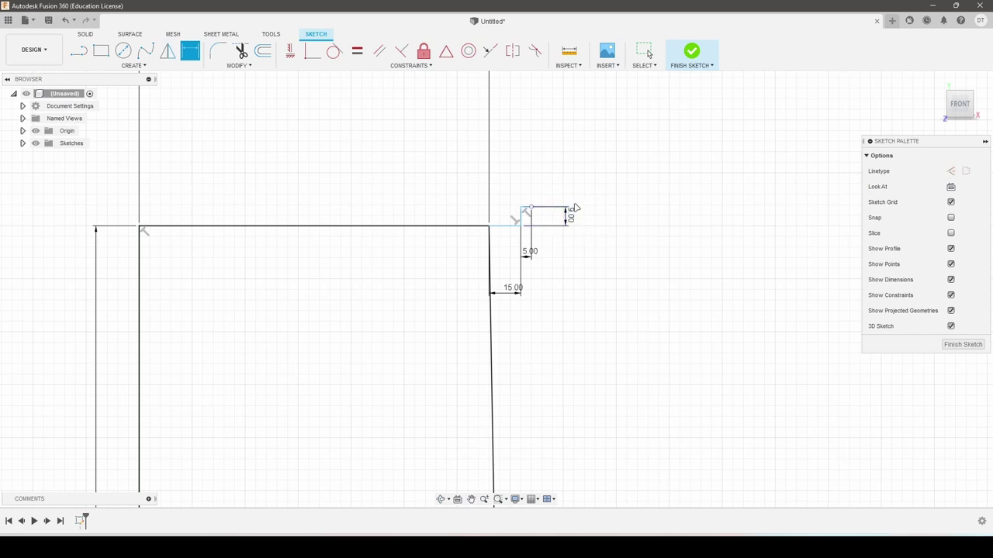
{"action": "key", "text": "Escape"}
{"action": "left_click", "coordinate": [132, 65]}
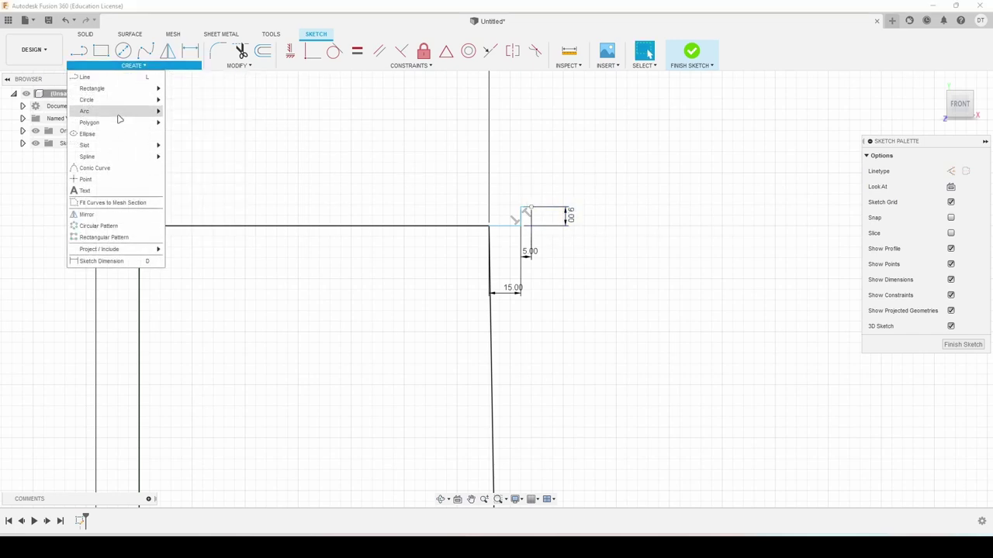
{"action": "mouse_move", "coordinate": [84, 111]}
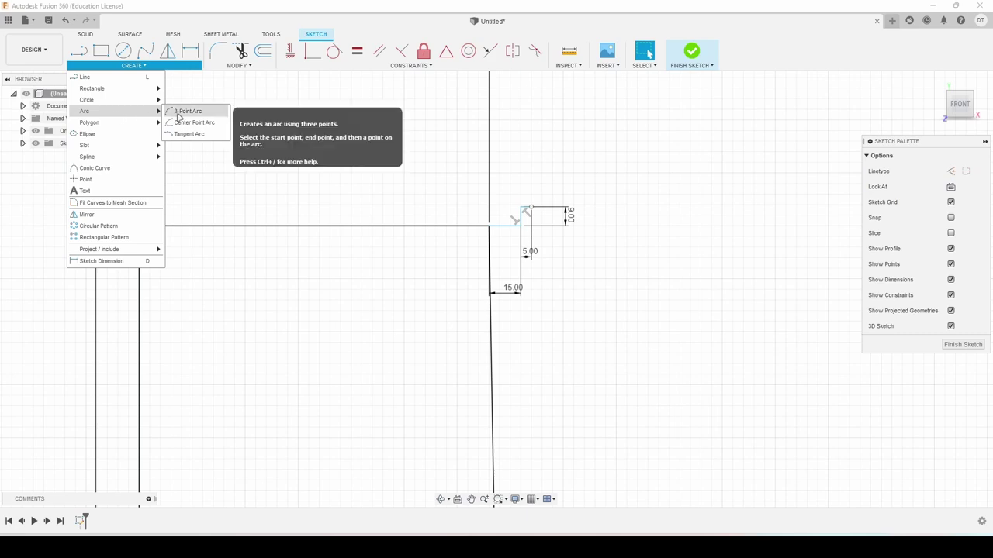
- Draw a 3-point semicircle arc from the short line's end and dimension it R5
{"action": "left_click", "coordinate": [186, 111]}
{"action": "scroll", "coordinate": [552, 204], "scroll_direction": "up", "scroll_amount": 2}
{"action": "left_click", "coordinate": [527, 206]}
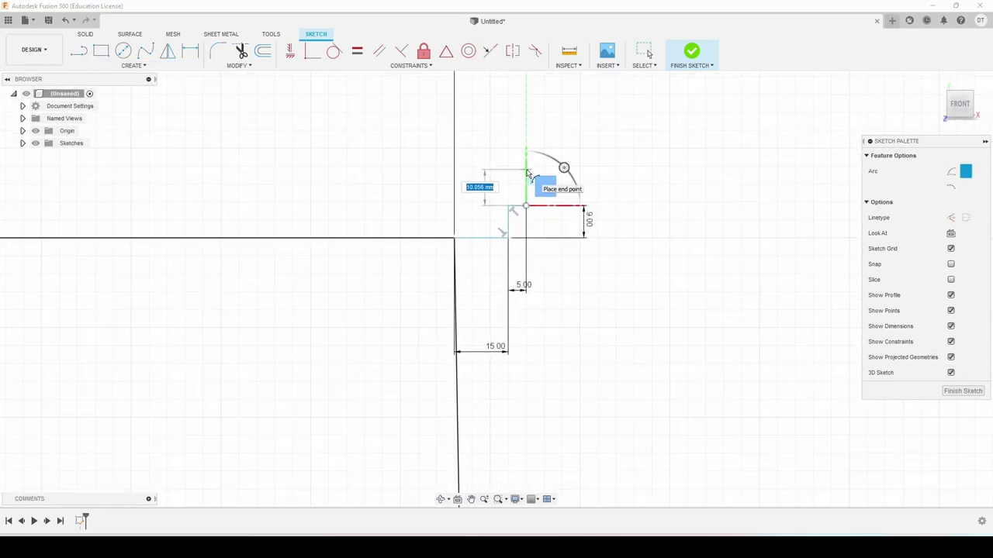
{"action": "left_click", "coordinate": [528, 170]}
{"action": "left_click", "coordinate": [544, 187]}
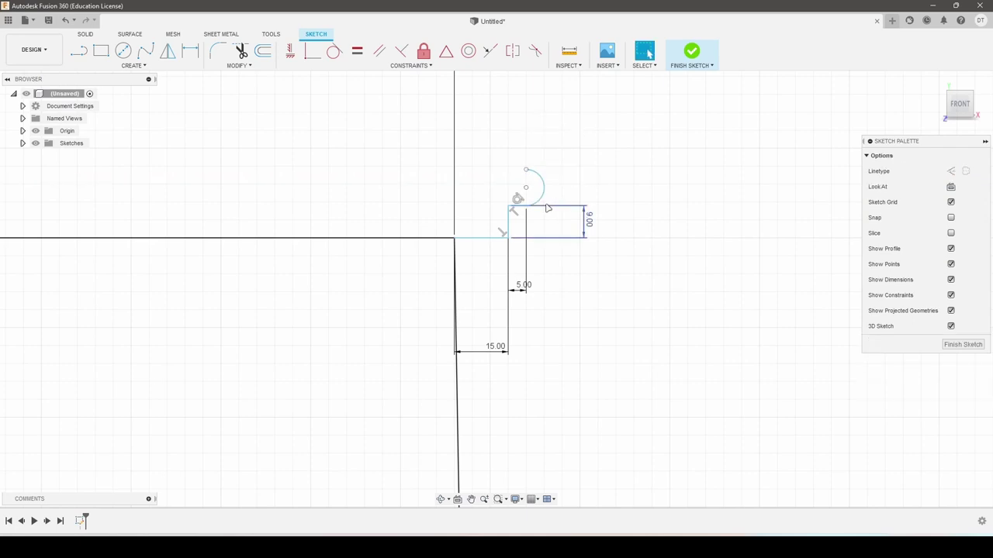
{"action": "key", "text": "d"}
{"action": "left_click", "coordinate": [542, 192]}
{"action": "left_click", "coordinate": [596, 186]}
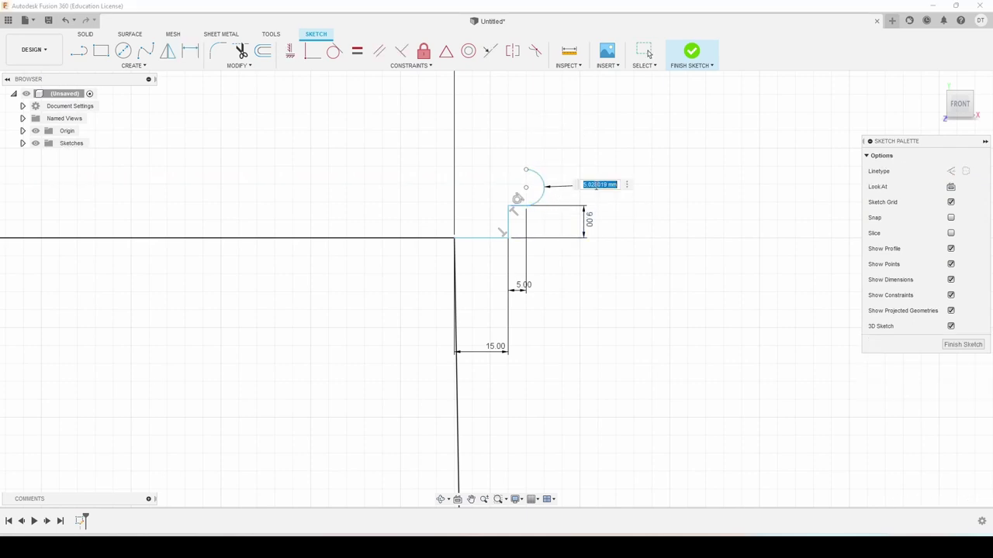
{"action": "type", "text": "5"}
{"action": "key", "text": "Return"}
- Draw a 14 mm line back to the left from the arc's top end
{"action": "key", "text": "l"}
{"action": "left_click", "coordinate": [526, 169]}
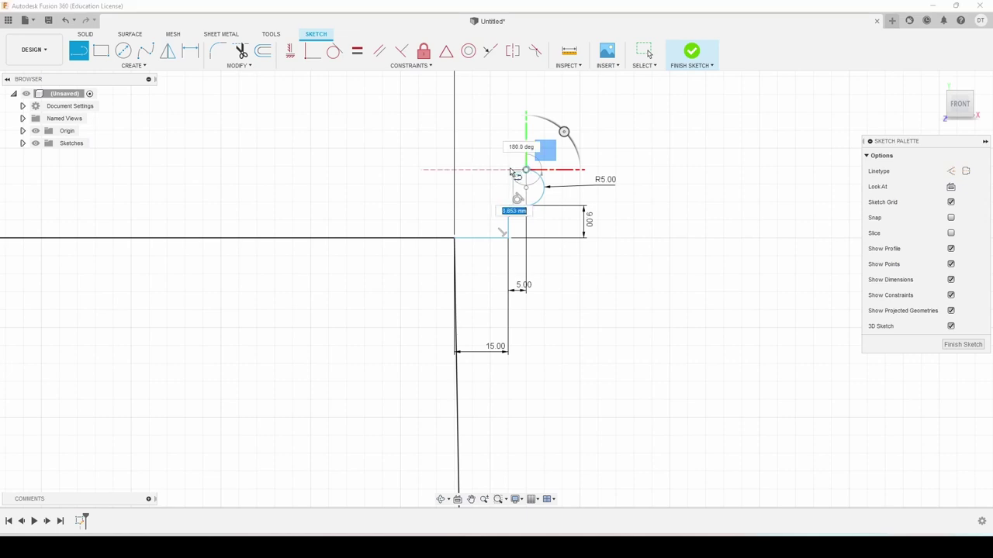
{"action": "type", "text": "14"}
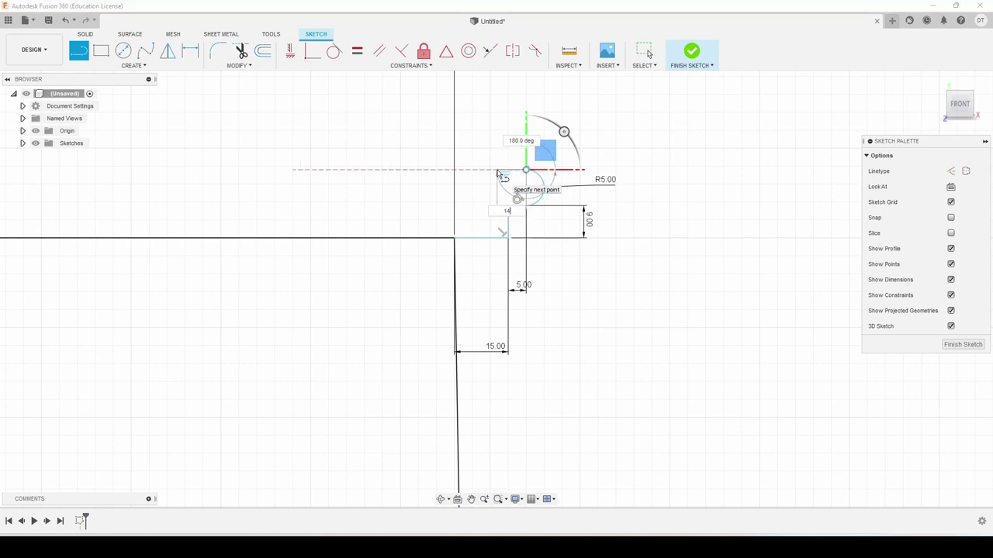
{"action": "key", "text": "Return"}
{"action": "key", "text": "Escape"}
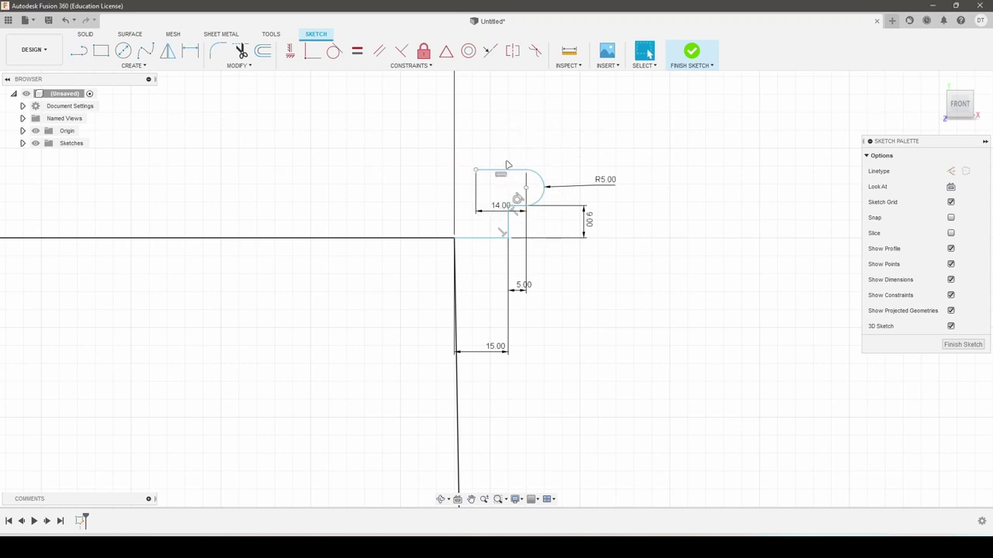
- Draw a tall vertical line up from the 14 mm line's end and dimension it 57.5 mm
{"action": "key", "text": "l"}
{"action": "left_click", "coordinate": [475, 169]}
{"action": "left_click", "coordinate": [475, 91]}
{"action": "key", "text": "Escape"}
{"action": "key", "text": "d"}
{"action": "left_click", "coordinate": [479, 117]}
{"action": "left_click", "coordinate": [519, 113]}
{"action": "type", "text": "57.5"}
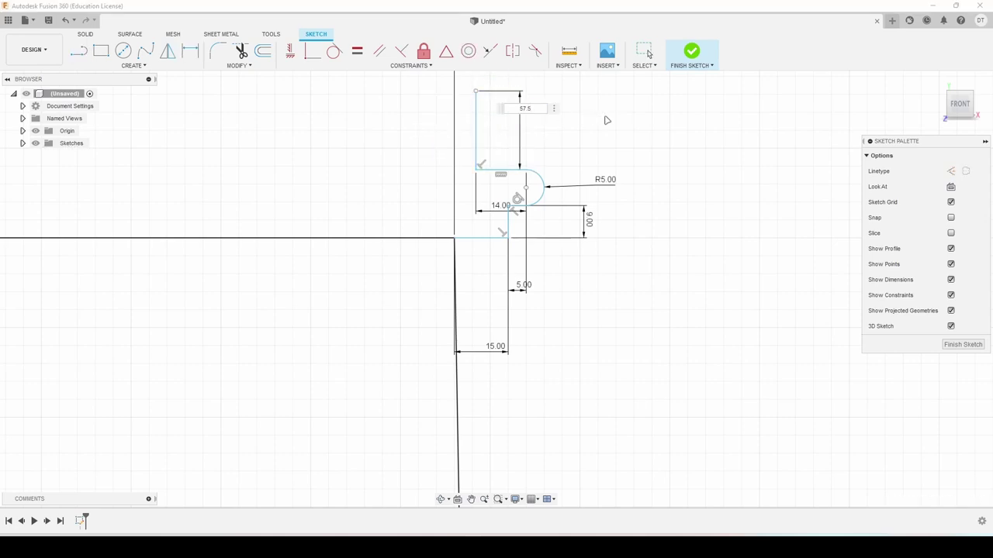
{"action": "key", "text": "Return"}
{"action": "scroll", "coordinate": [590, 233], "scroll_direction": "down", "scroll_amount": 3}
{"action": "scroll", "coordinate": [577, 194], "scroll_direction": "down", "scroll_amount": 3}
{"action": "scroll", "coordinate": [570, 155], "scroll_direction": "up", "scroll_amount": 2}
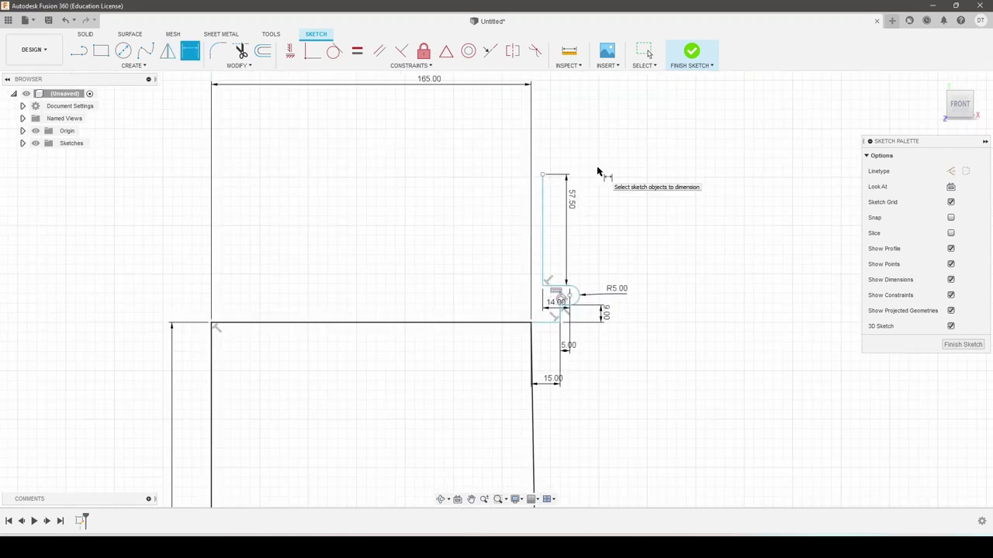
{"action": "left_click", "coordinate": [136, 67]}
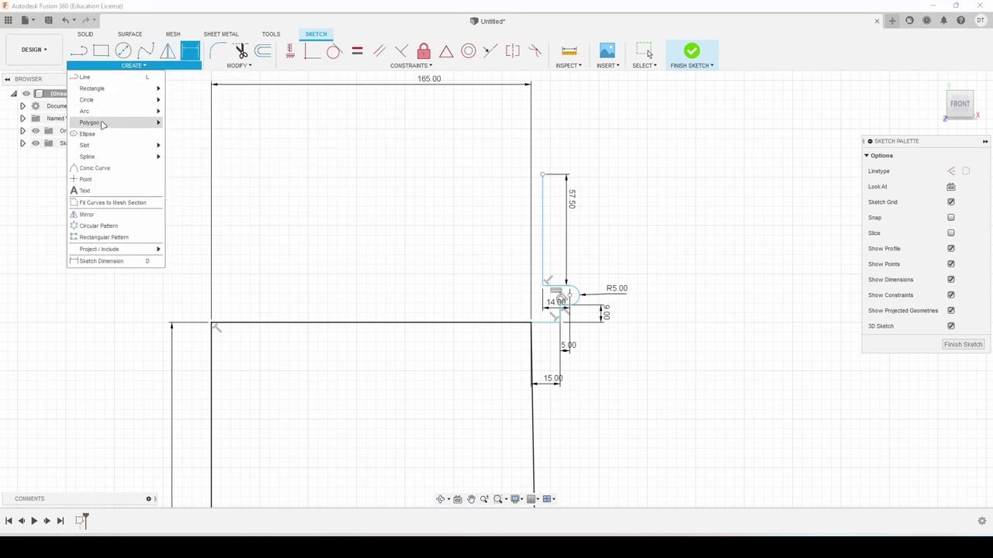
- Draw a 3-point arc curving over the top of the 57.5 mm line and dimension it R9
{"action": "mouse_move", "coordinate": [85, 111]}
{"action": "left_click", "coordinate": [182, 111]}
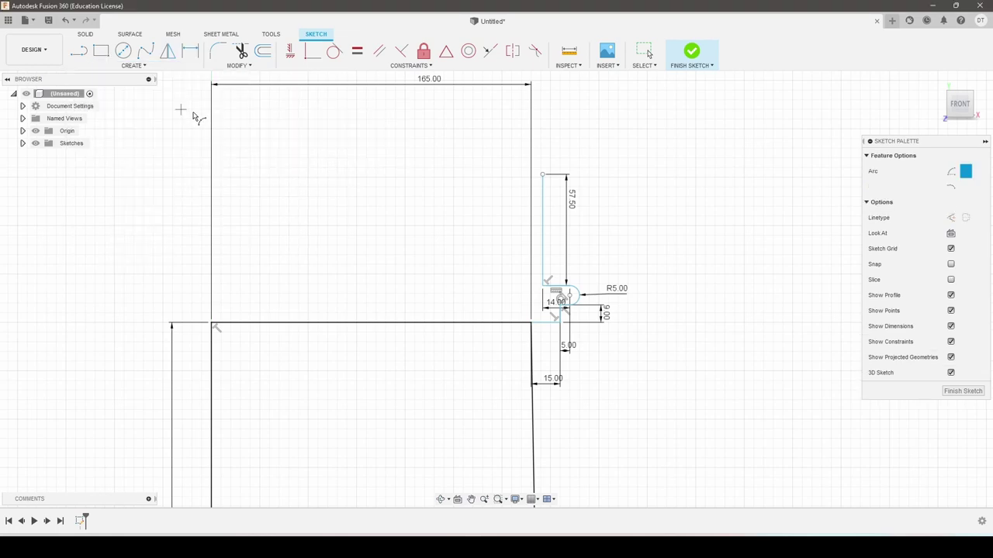
{"action": "left_click", "coordinate": [542, 175]}
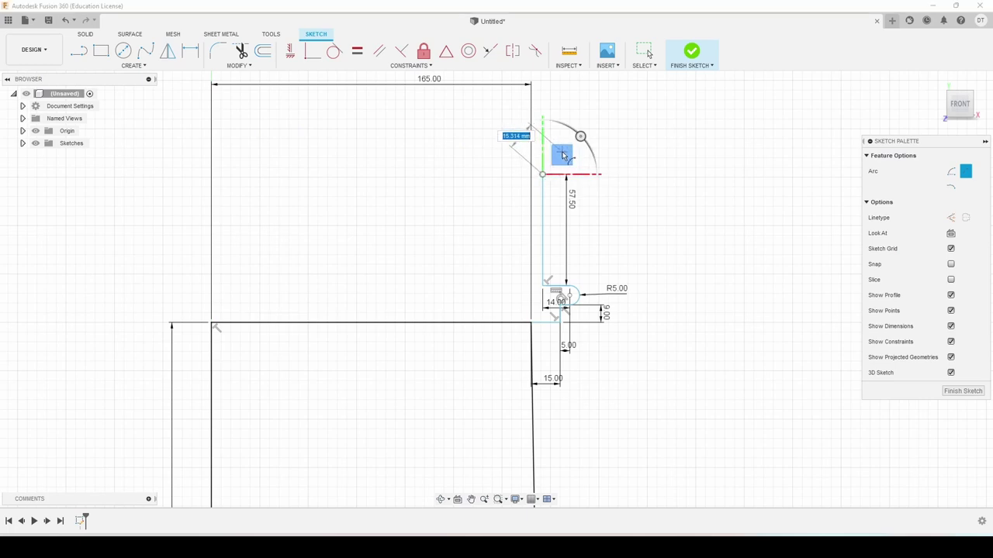
{"action": "left_click", "coordinate": [563, 157]}
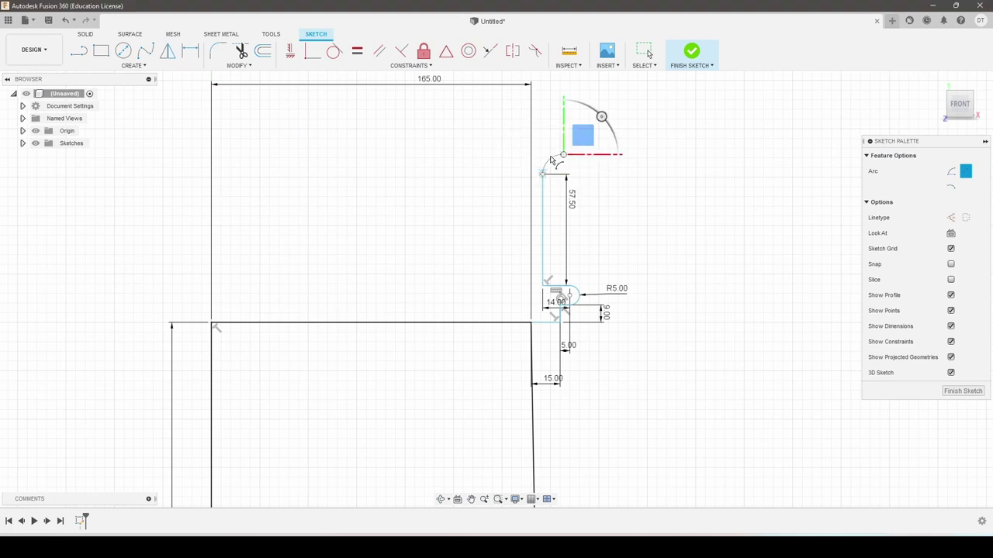
{"action": "left_click", "coordinate": [551, 160]}
{"action": "scroll", "coordinate": [551, 160], "scroll_direction": "up", "scroll_amount": 2}
{"action": "scroll", "coordinate": [550, 160], "scroll_direction": "up", "scroll_amount": 3}
{"action": "key", "text": "Escape"}
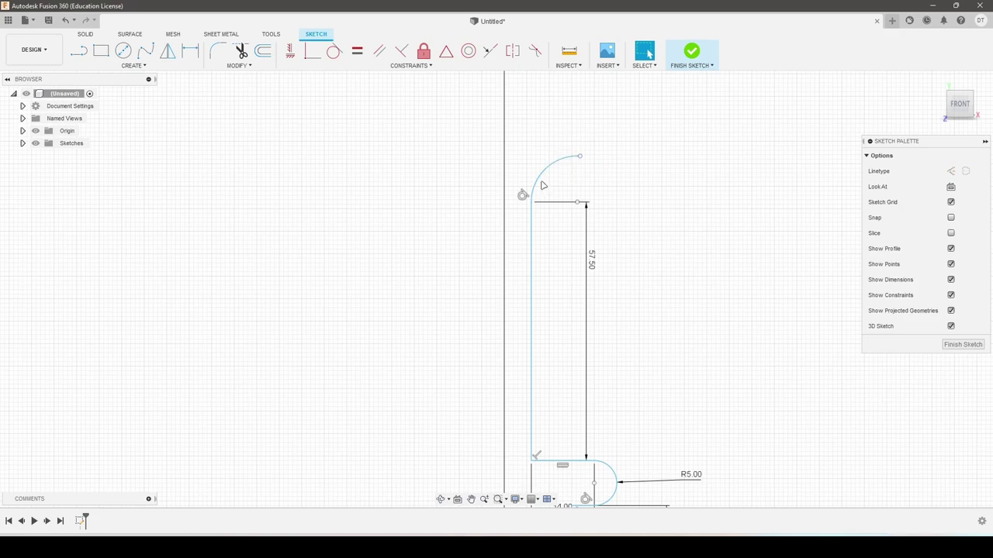
{"action": "key", "text": "d"}
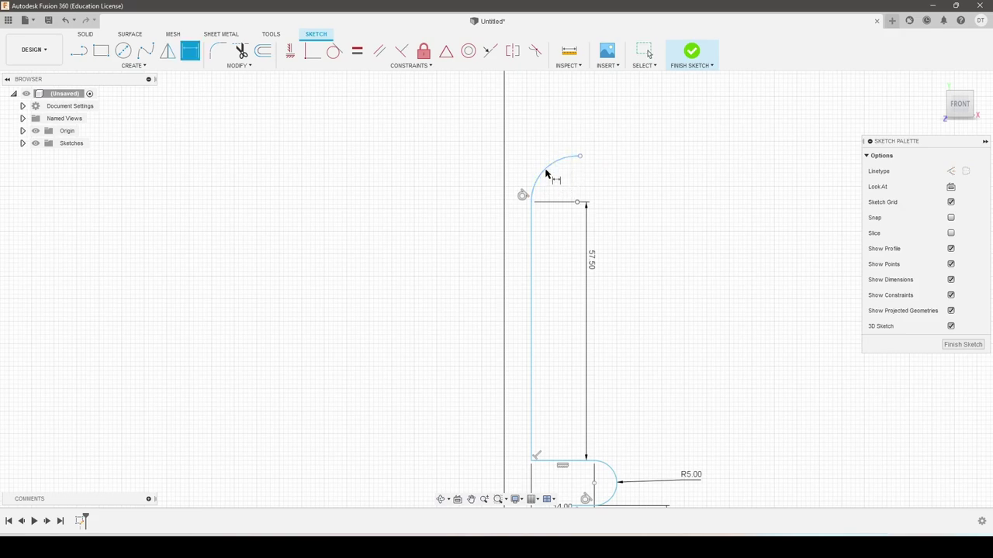
{"action": "left_click", "coordinate": [573, 163]}
{"action": "left_click", "coordinate": [568, 183]}
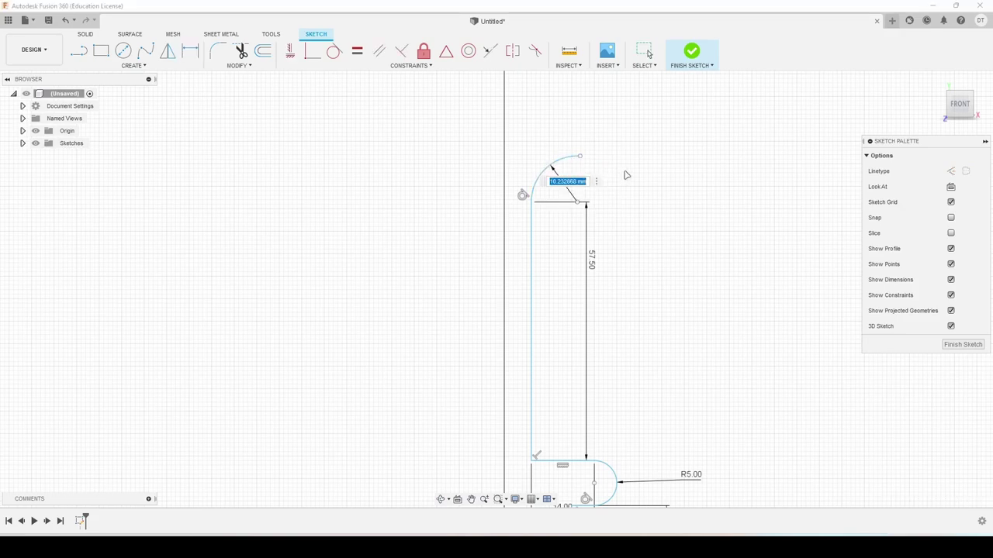
{"action": "type", "text": "9"}
{"action": "key", "text": "Return"}
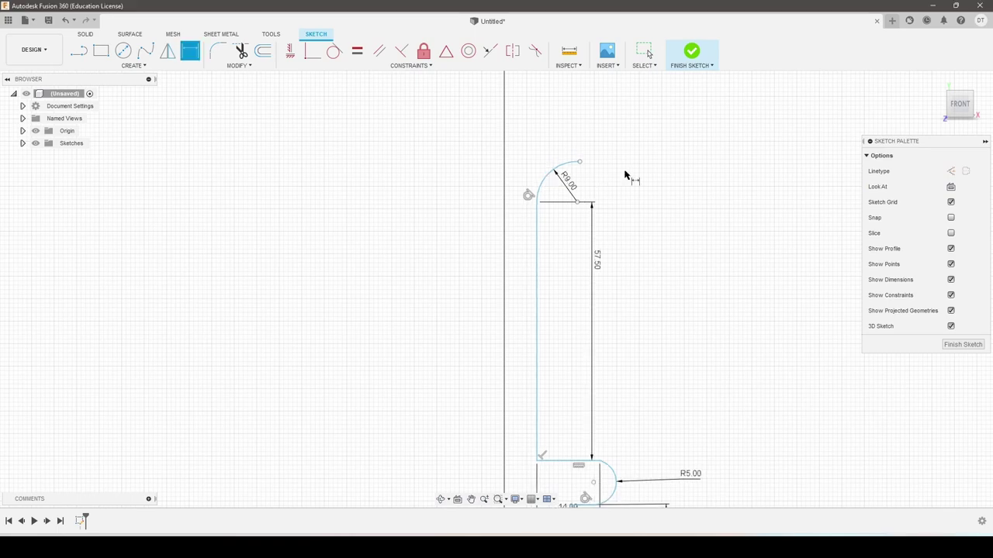
- Try constraining the 14 mm line parallel to the shaft edge, then drag the flute profile rightward
{"action": "left_click", "coordinate": [532, 316]}
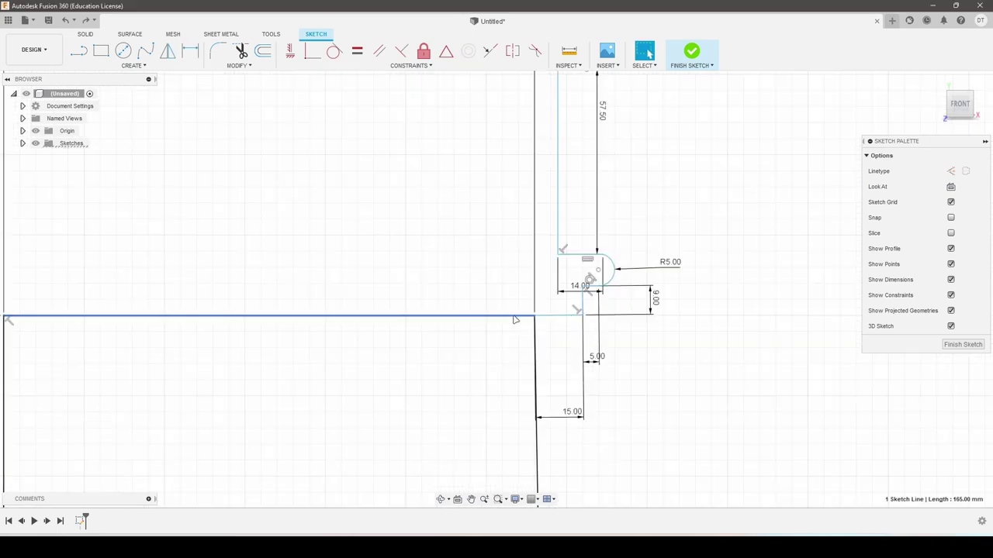
{"action": "left_click", "coordinate": [290, 54]}
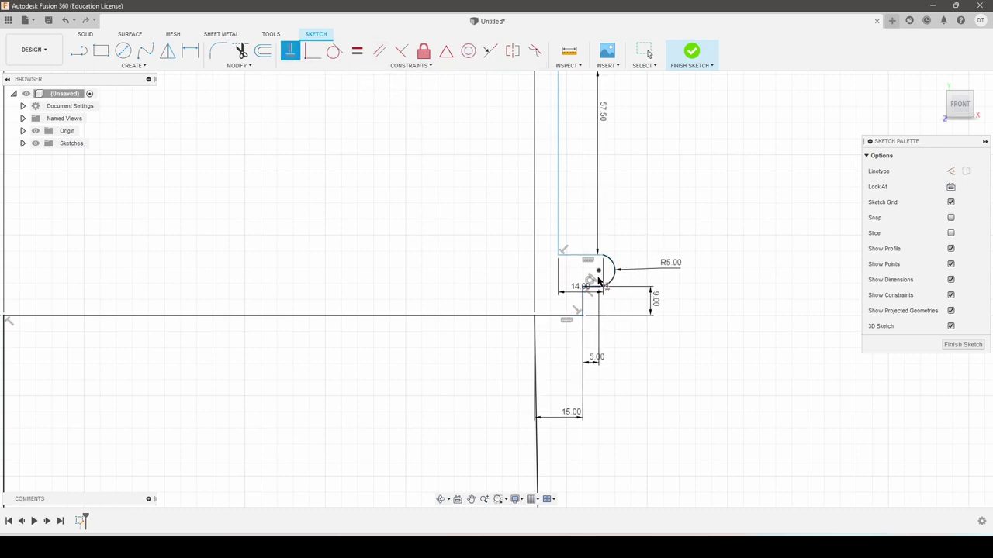
{"action": "key", "text": "Escape"}
{"action": "left_click", "coordinate": [578, 254]}
{"action": "left_click", "coordinate": [554, 317], "text": "shift"}
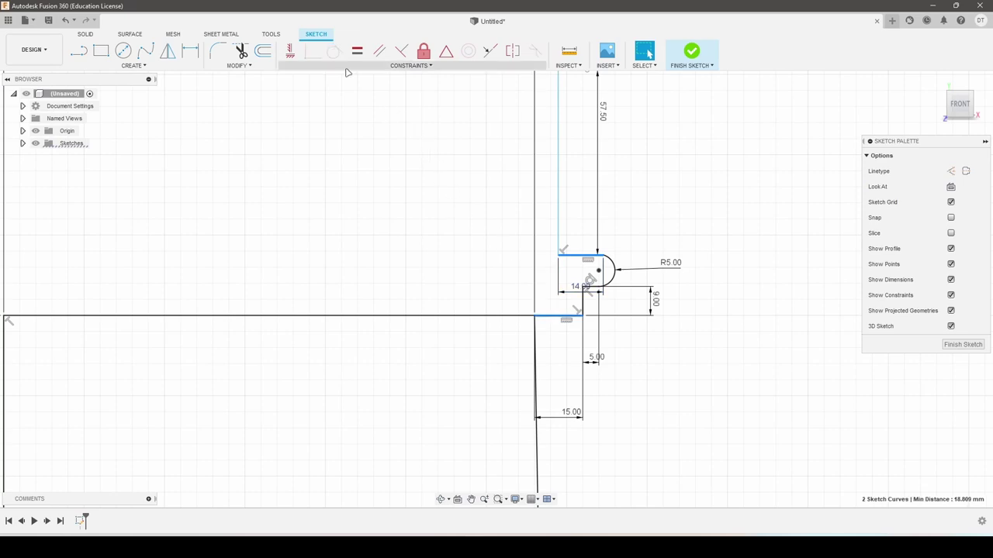
{"action": "left_click", "coordinate": [379, 52]}
{"action": "key", "text": "Escape"}
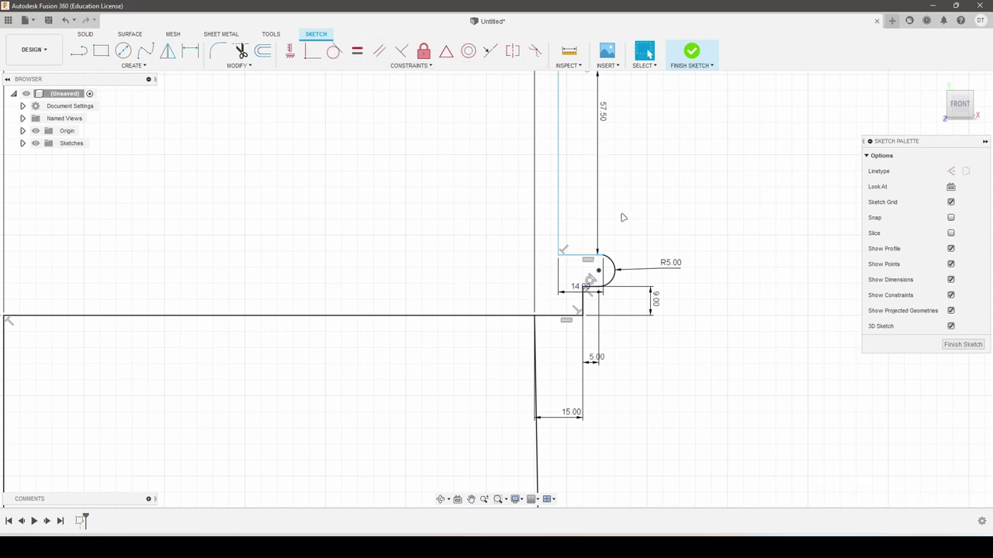
{"action": "scroll", "coordinate": [623, 215], "scroll_direction": "down", "scroll_amount": 2}
{"action": "left_click", "coordinate": [574, 253]}
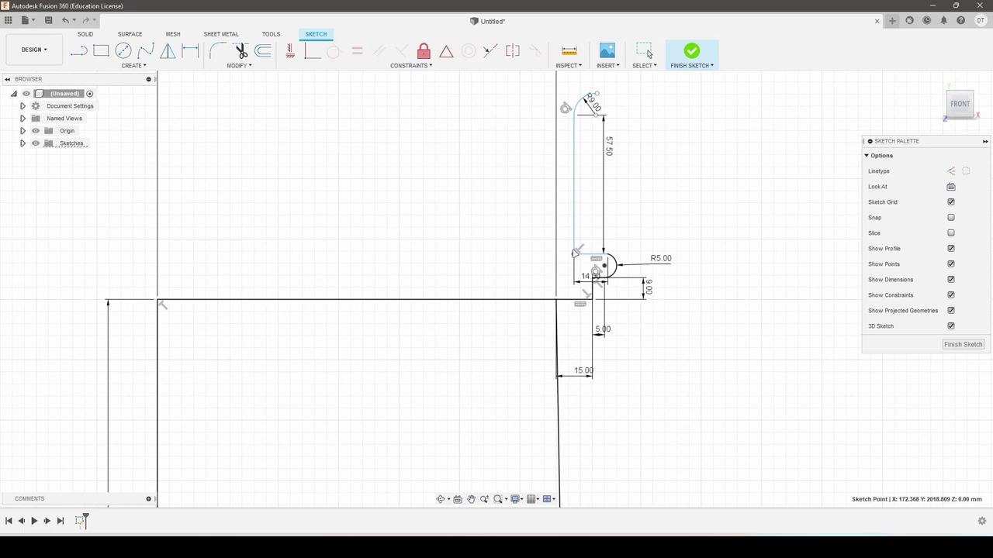
{"action": "left_click_drag", "start_coordinate": [582, 249], "coordinate": [603, 246]}
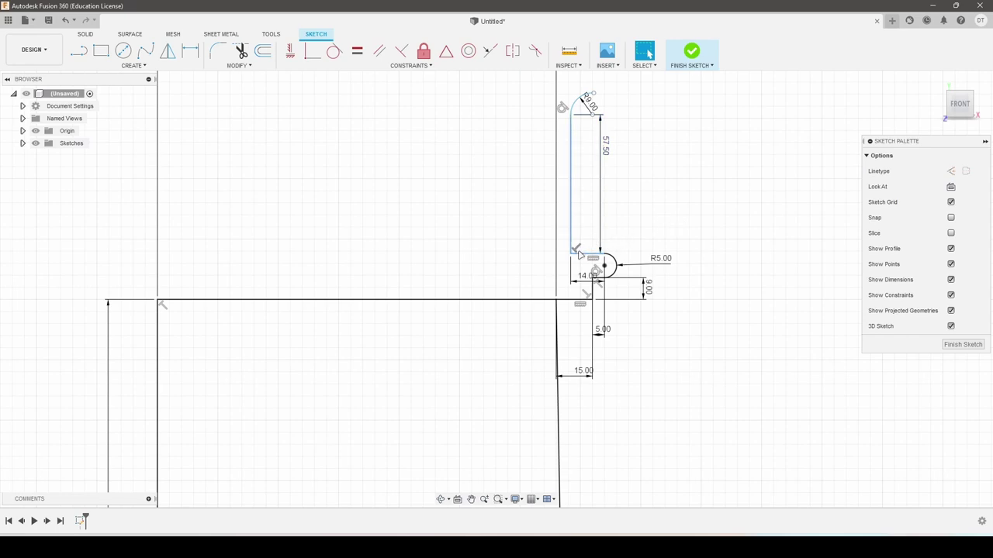
- Dimension the flute profile's corner 171 mm horizontally from the shaft's corner point
{"action": "key", "text": "d"}
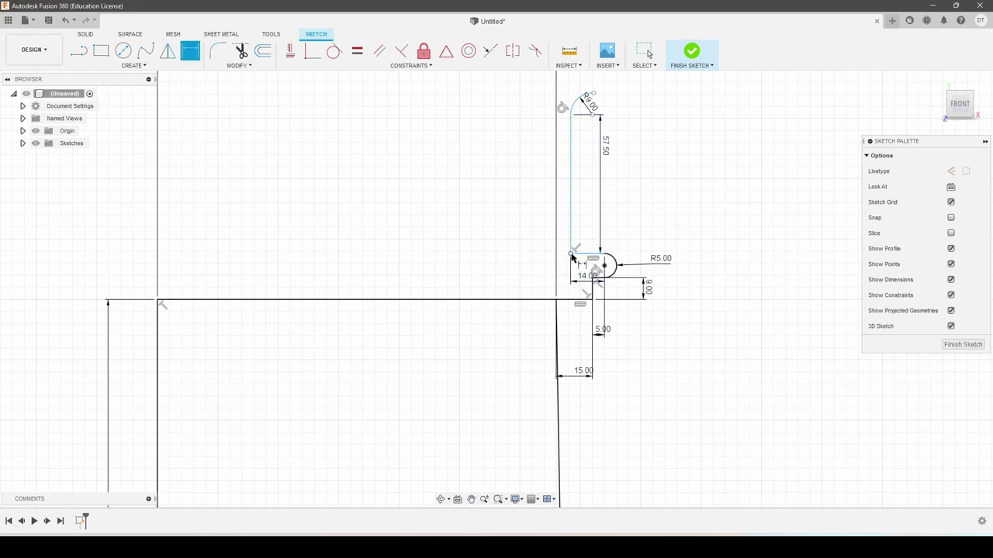
{"action": "left_click", "coordinate": [571, 255]}
{"action": "left_click", "coordinate": [158, 301]}
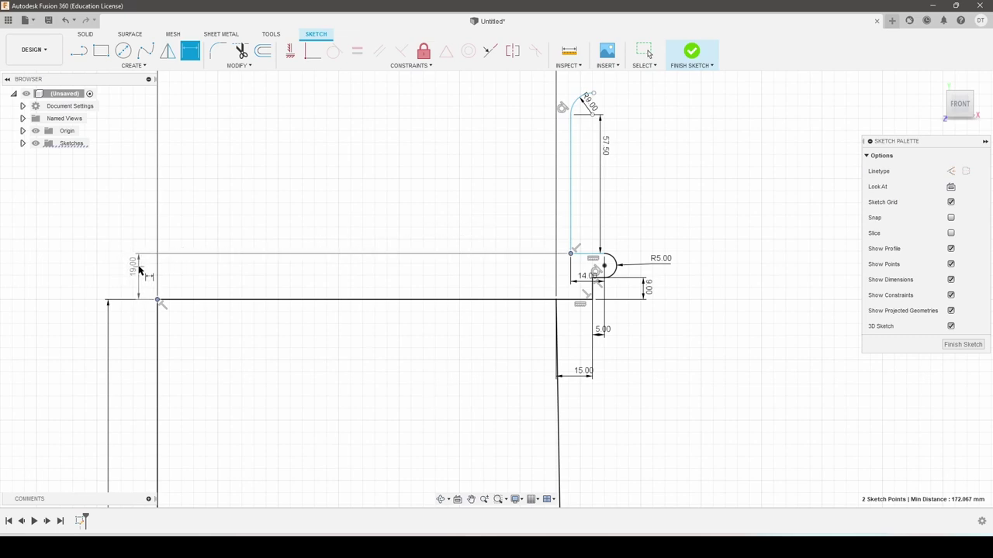
{"action": "left_click", "coordinate": [286, 247]}
{"action": "type", "text": "171"}
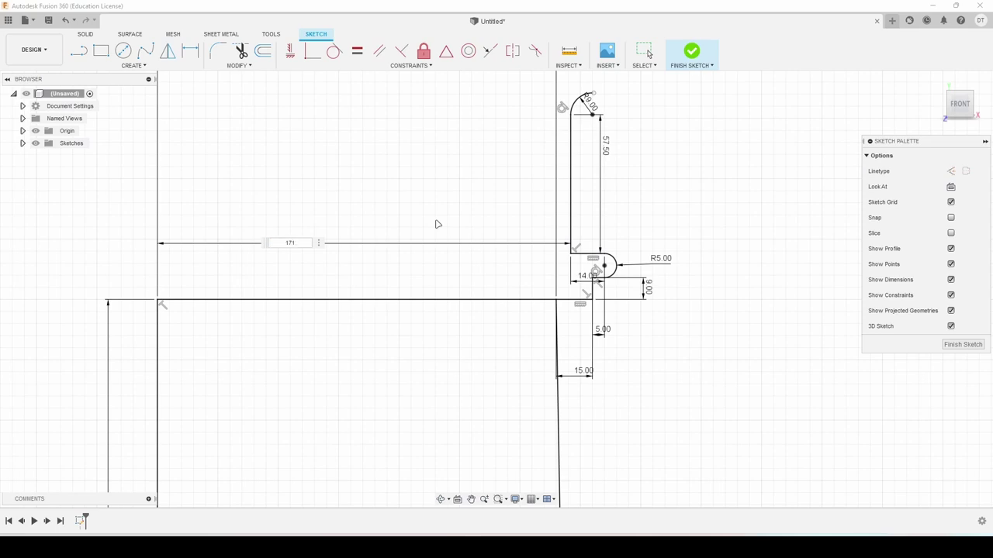
{"action": "key", "text": "Return"}
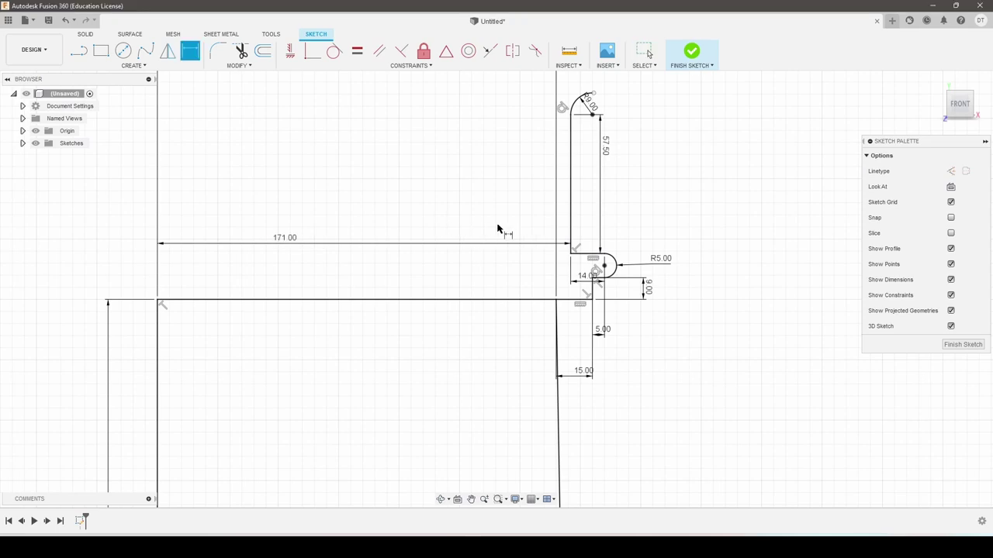
{"action": "scroll", "coordinate": [620, 182], "scroll_direction": "down", "scroll_amount": 3}
{"action": "scroll", "coordinate": [630, 115], "scroll_direction": "up", "scroll_amount": 5}
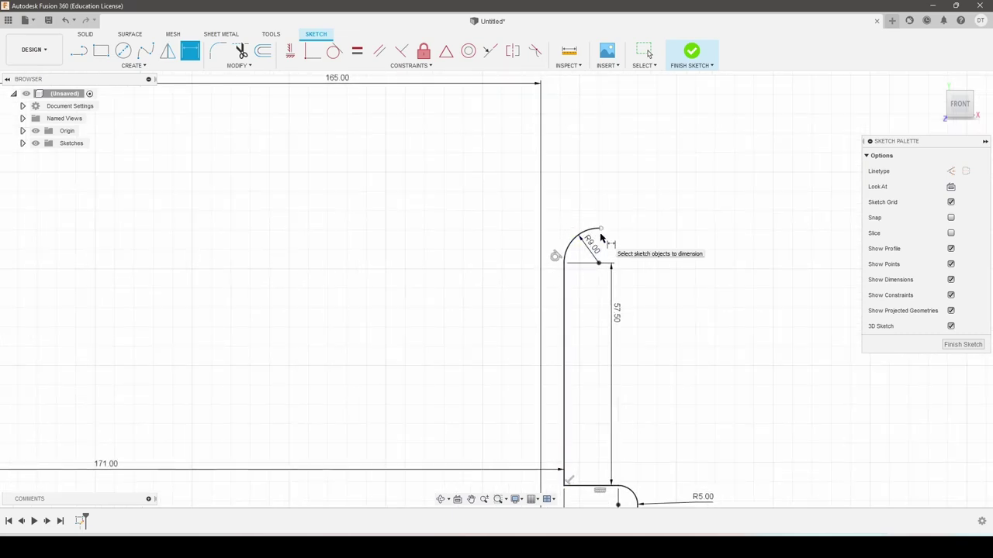
- Draw a vertical line up from the R9 arc's top endpoint and dimension it 9.00 mm
{"action": "key", "text": "l"}
{"action": "left_click", "coordinate": [601, 228]}
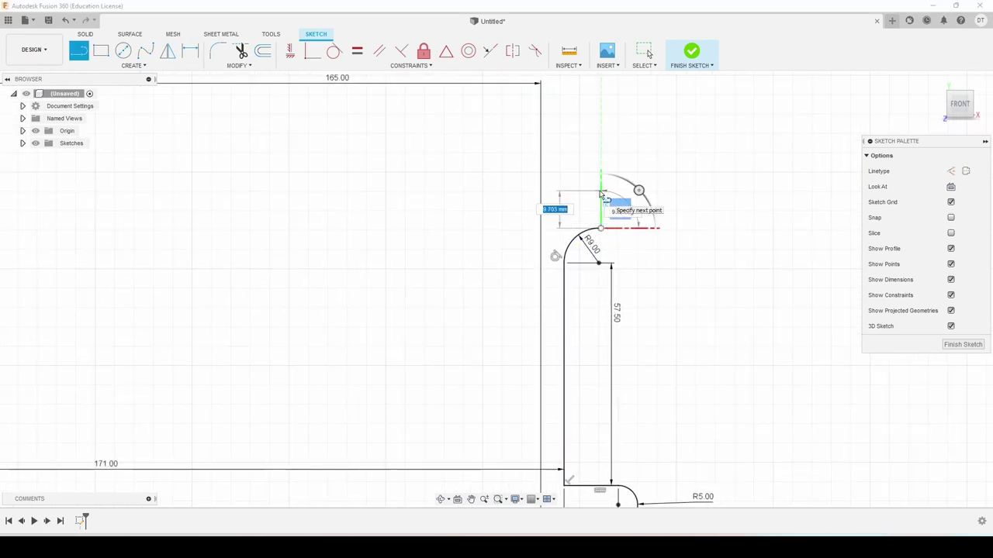
{"action": "left_click", "coordinate": [601, 193]}
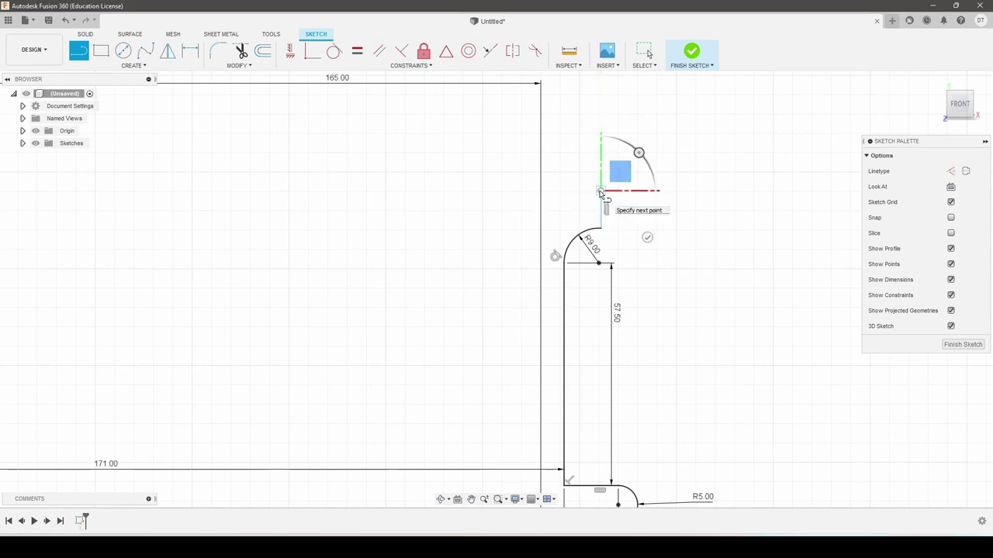
{"action": "key", "text": "Escape"}
{"action": "key", "text": "d"}
{"action": "left_click", "coordinate": [602, 206]}
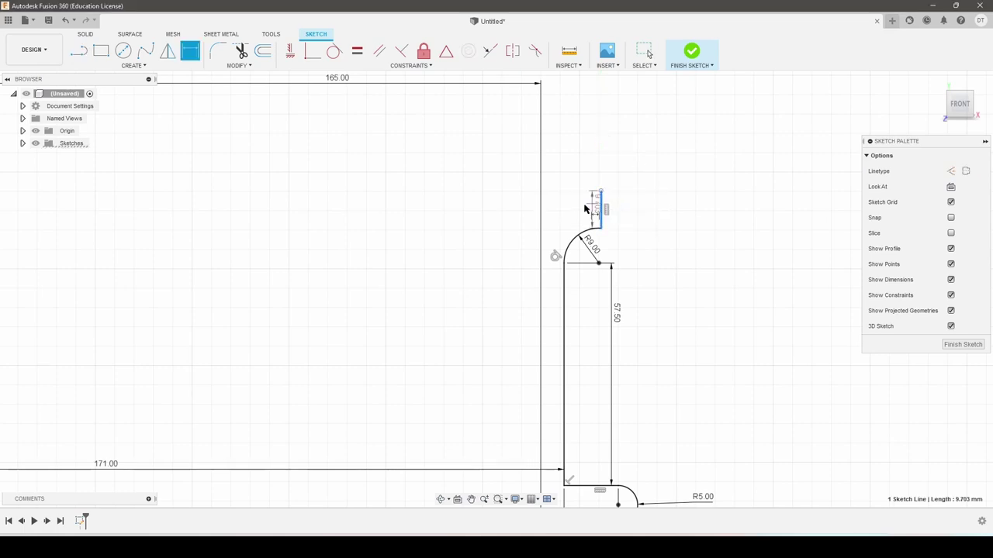
{"action": "left_click", "coordinate": [583, 207]}
{"action": "key", "text": "Return"}
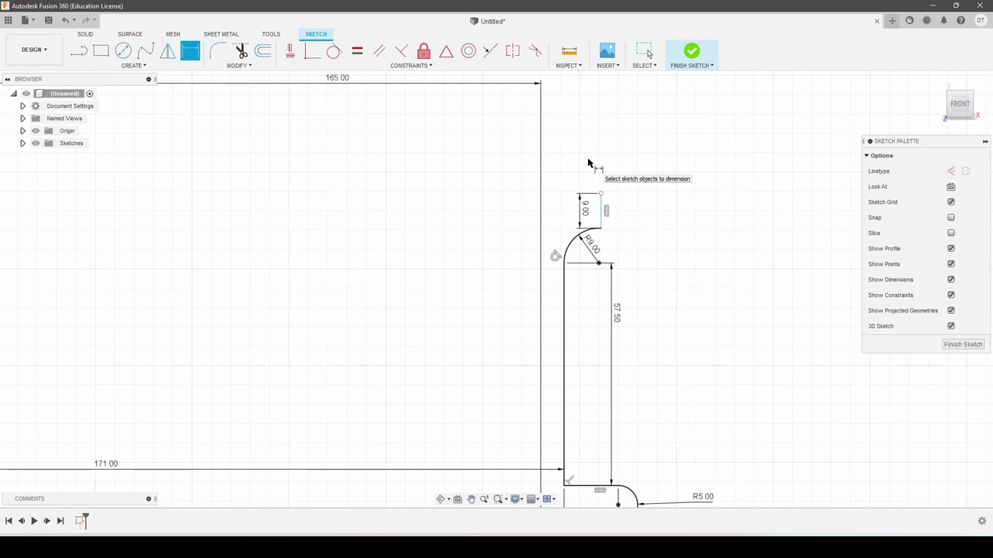
{"action": "key", "text": "Escape"}
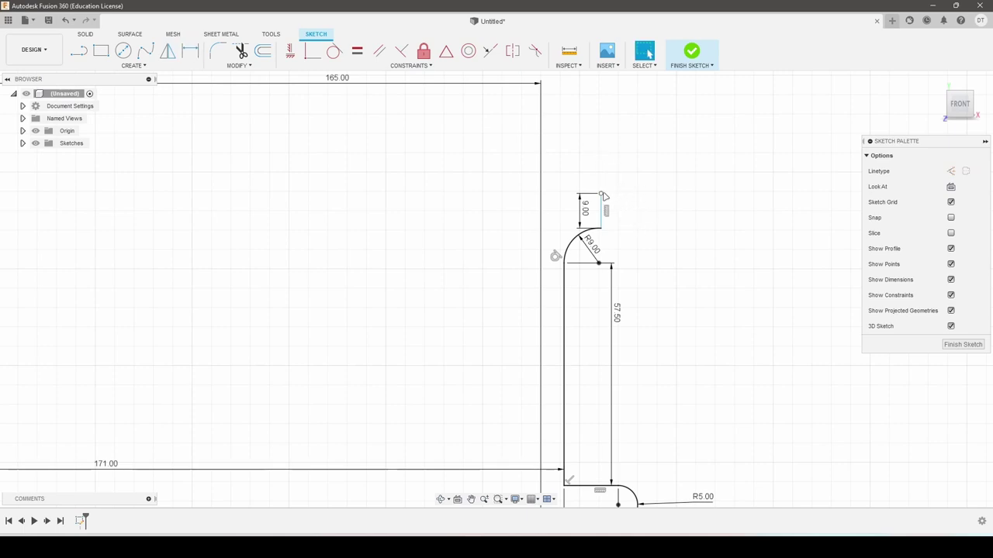
- Locate the line's top point 180.50 mm from the left reference line
{"action": "left_click_drag", "start_coordinate": [603, 196], "coordinate": [618, 200]}
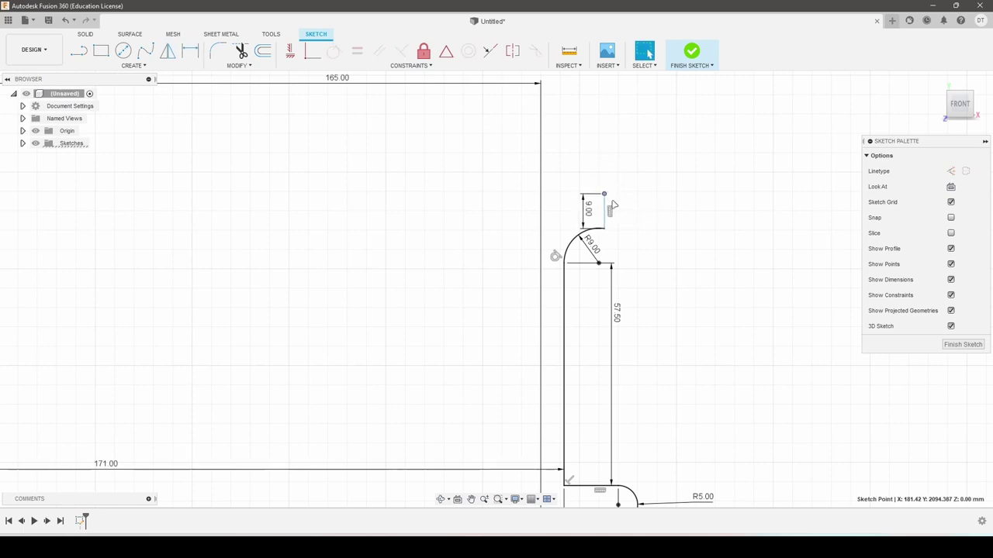
{"action": "key", "text": "ctrl+z"}
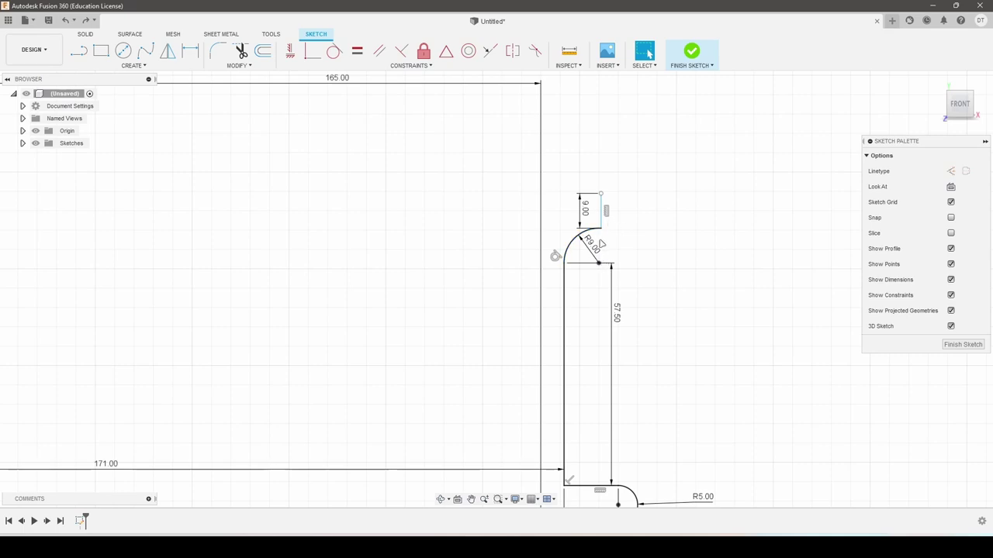
{"action": "scroll", "coordinate": [606, 225], "scroll_direction": "down", "scroll_amount": 3}
{"action": "key", "text": "r"}
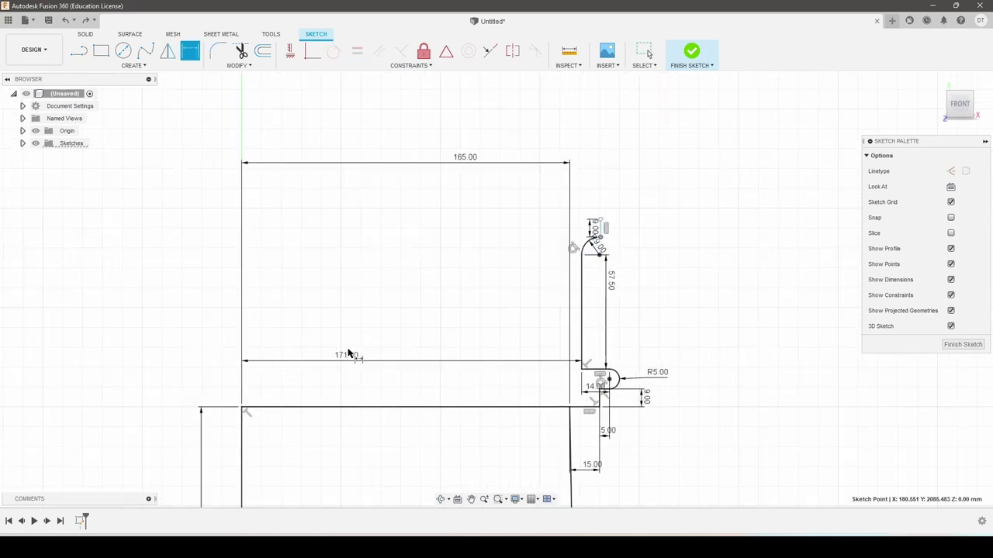
{"action": "left_click", "coordinate": [243, 411]}
{"action": "left_click", "coordinate": [480, 215]}
{"action": "type", "text": "180.5"}
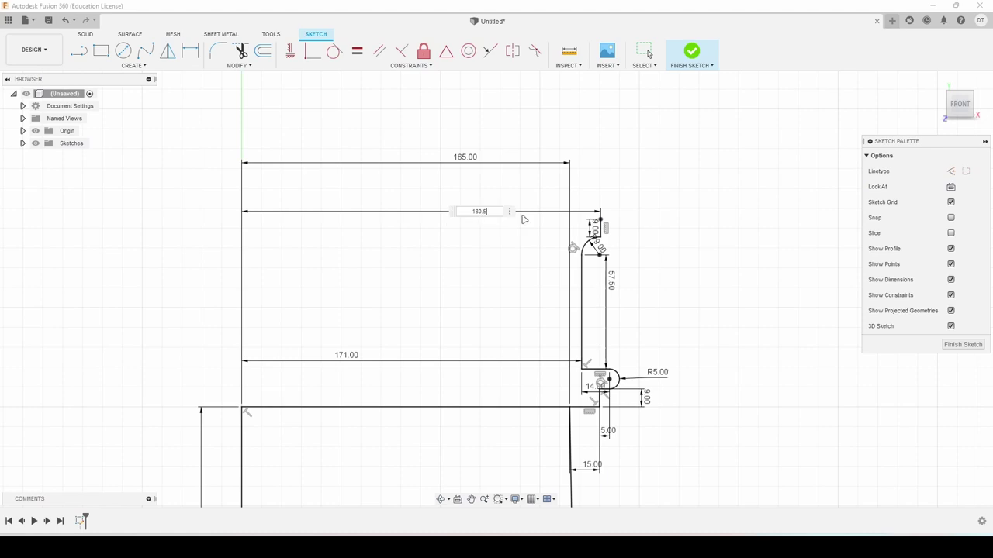
{"action": "key", "text": "Return"}
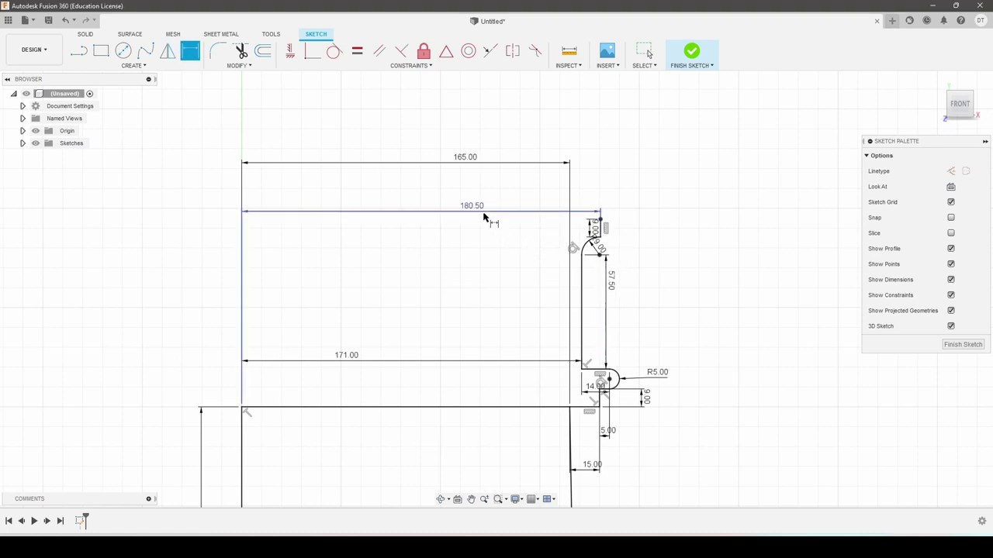
{"action": "key", "text": "d"}
{"action": "scroll", "coordinate": [608, 224], "scroll_direction": "up", "scroll_amount": 2}
{"action": "scroll", "coordinate": [605, 229], "scroll_direction": "up", "scroll_amount": 2}
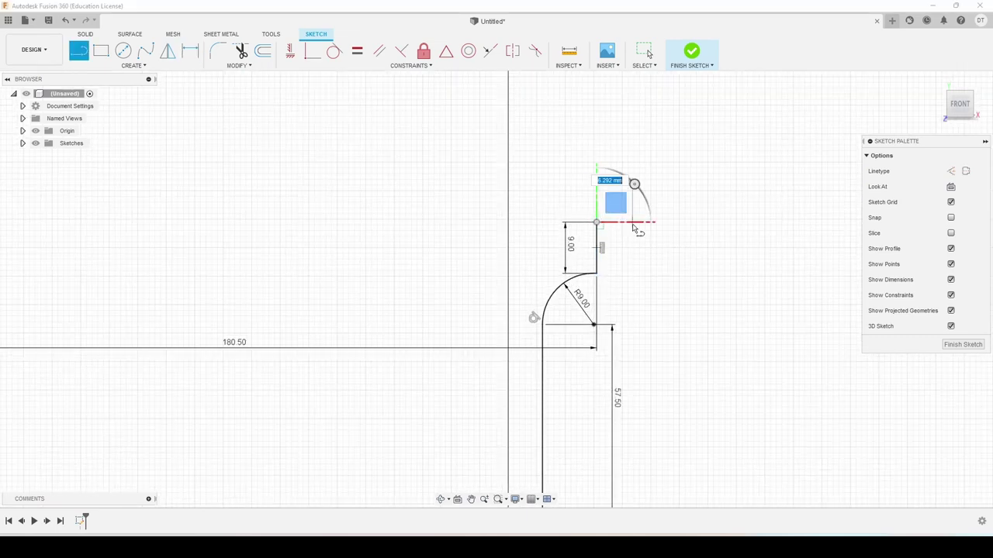
- Draw a horizontal line atop the 9.00 mm line and dimension it to 6 mm
{"action": "left_click", "coordinate": [635, 223]}
{"action": "key", "text": "Escape"}
{"action": "key", "text": "d"}
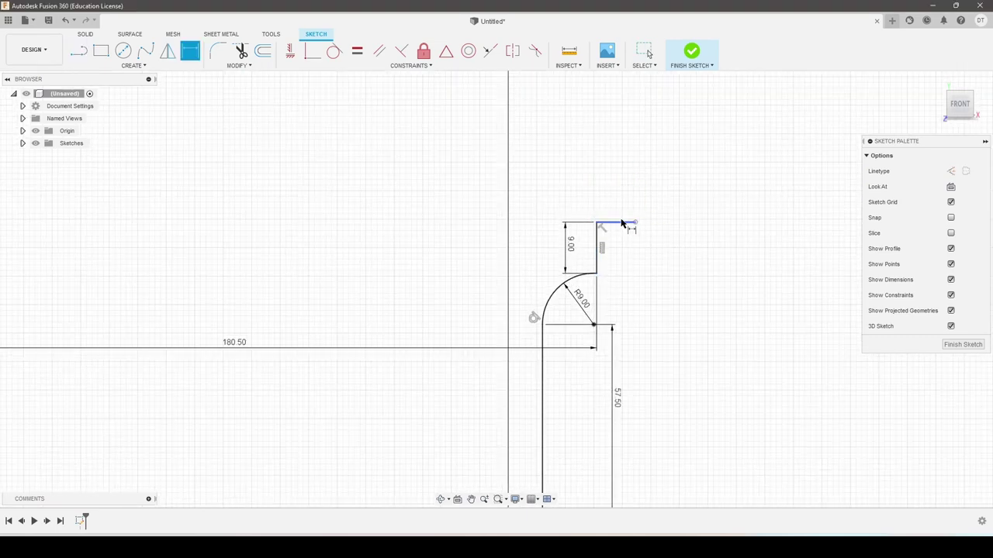
{"action": "left_click", "coordinate": [624, 222]}
{"action": "left_click", "coordinate": [619, 198]}
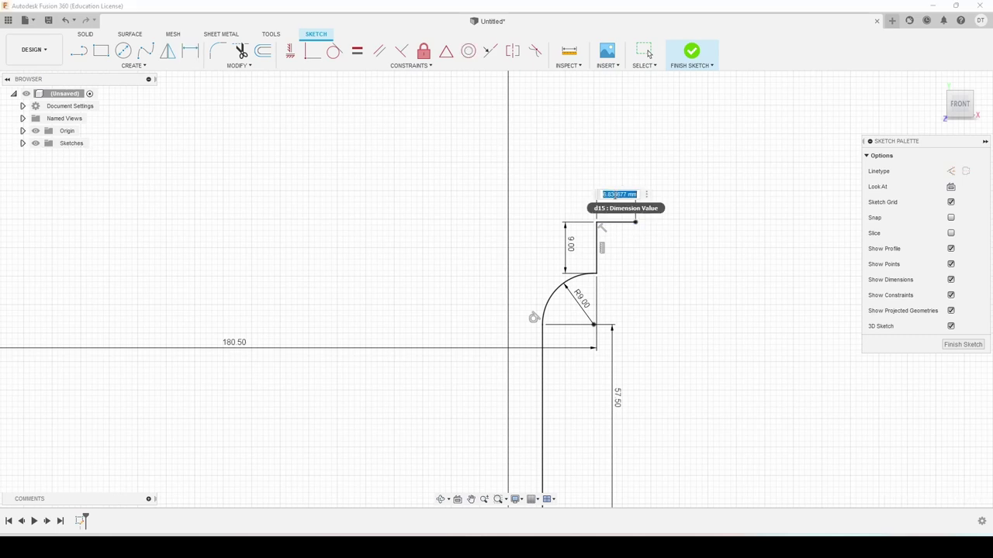
{"action": "key", "text": "Return"}
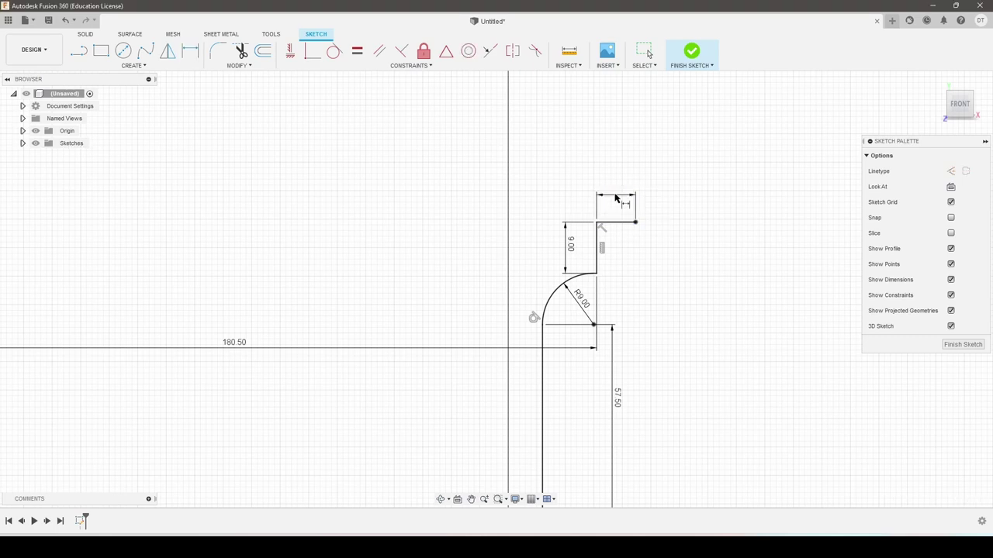
{"action": "scroll", "coordinate": [622, 202], "scroll_direction": "up", "scroll_amount": 1}
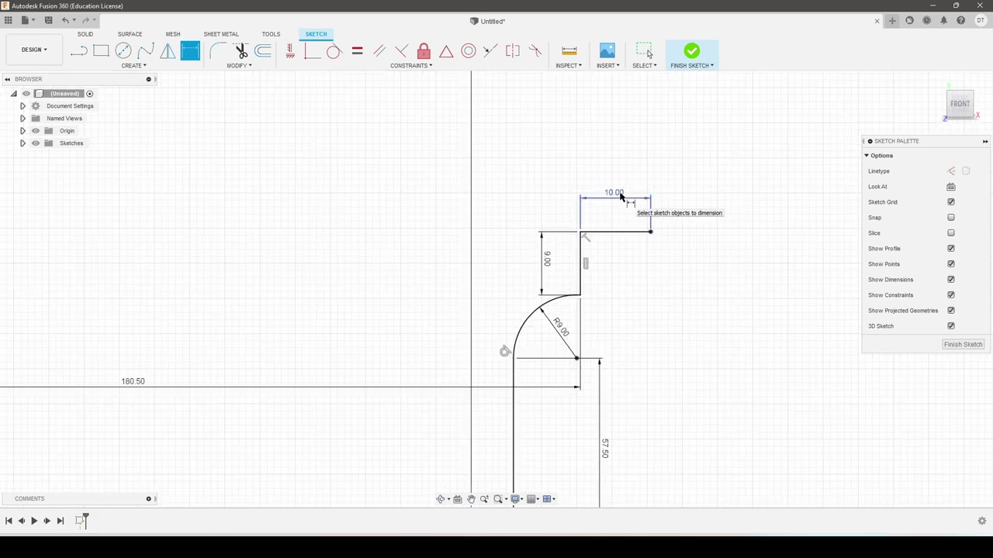
{"action": "double_click", "coordinate": [620, 194]}
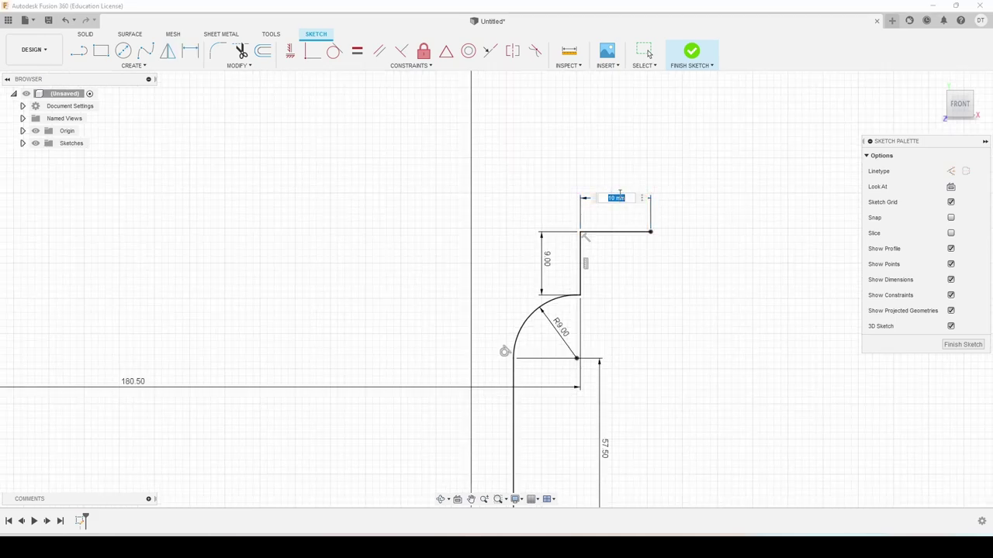
{"action": "type", "text": "6"}
{"action": "key", "text": "Return"}
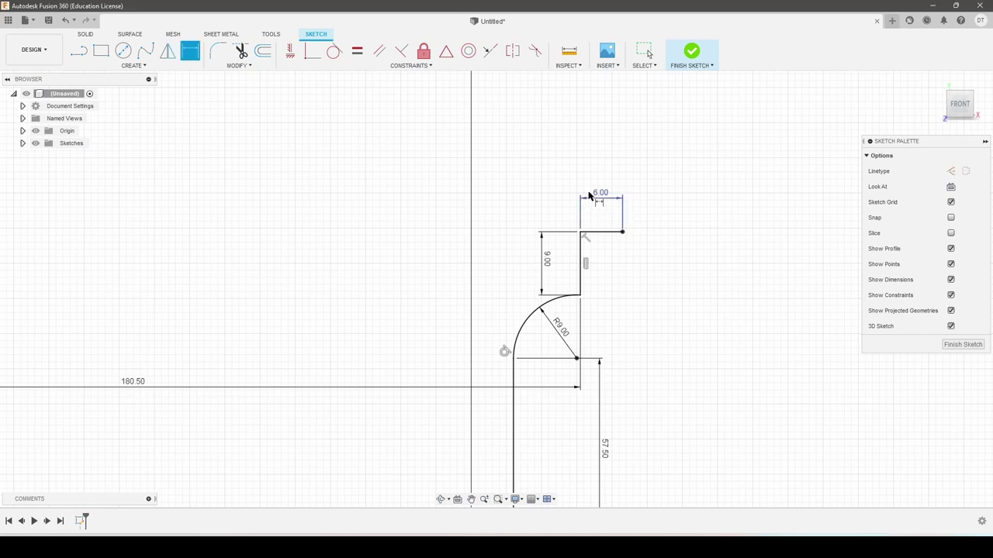
- Add an outward-bulging 3-point arc at the line's end with an 8 mm radius
{"action": "left_click", "coordinate": [132, 65]}
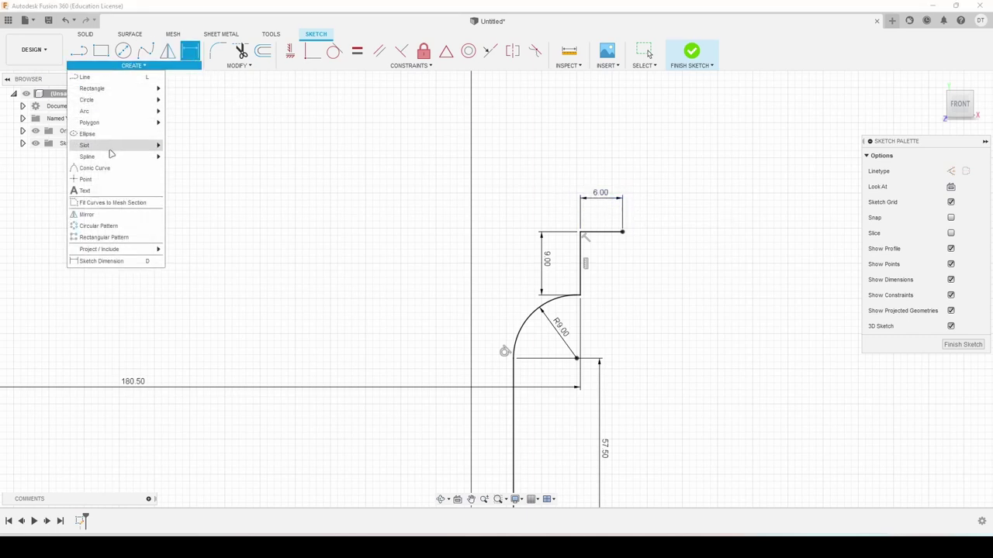
{"action": "left_click", "coordinate": [182, 110]}
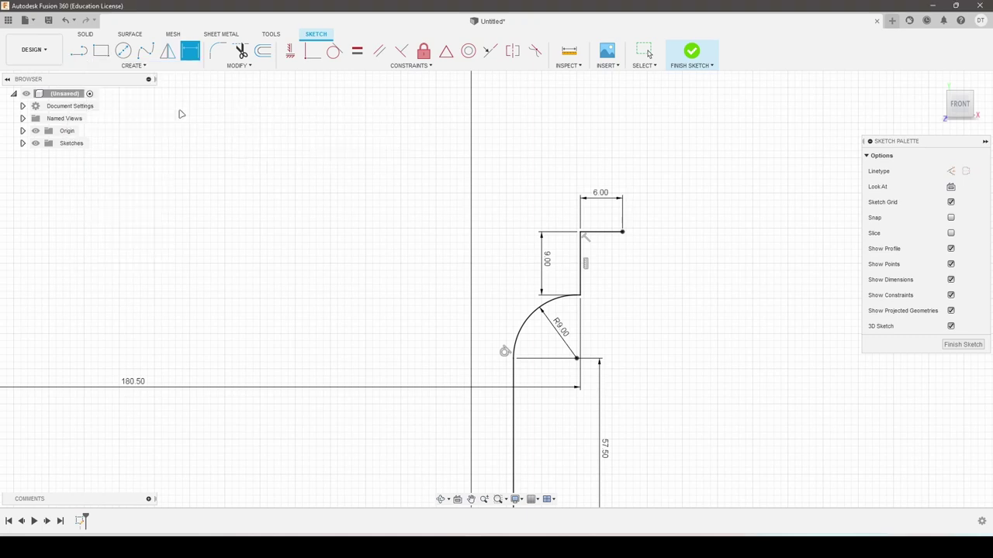
{"action": "left_click", "coordinate": [623, 232]}
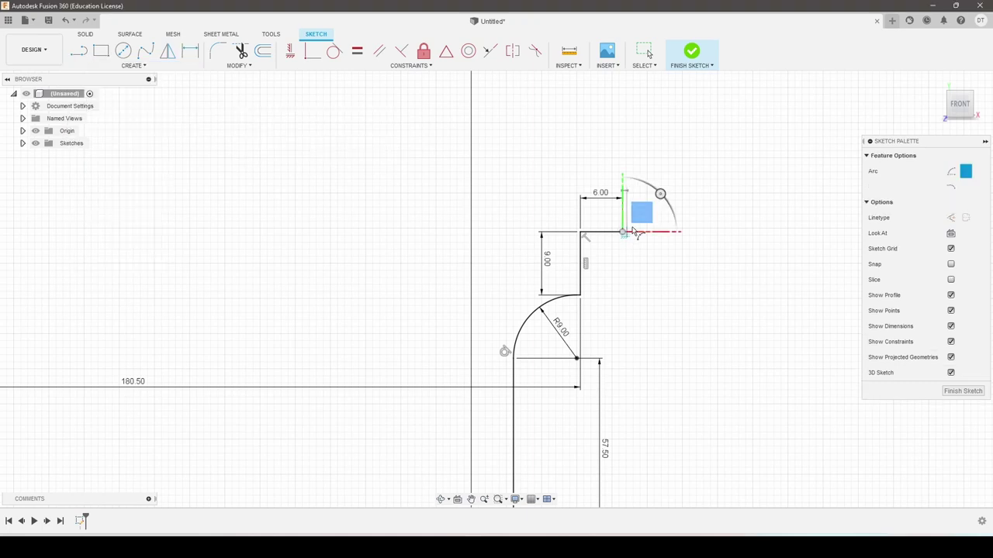
{"action": "left_click", "coordinate": [622, 191]}
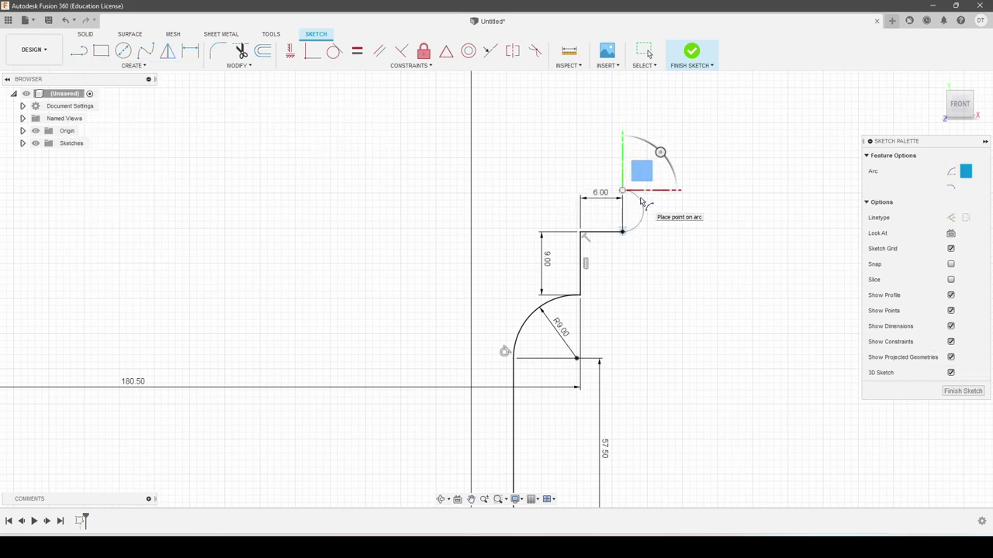
{"action": "left_click", "coordinate": [643, 206]}
{"action": "key", "text": "d"}
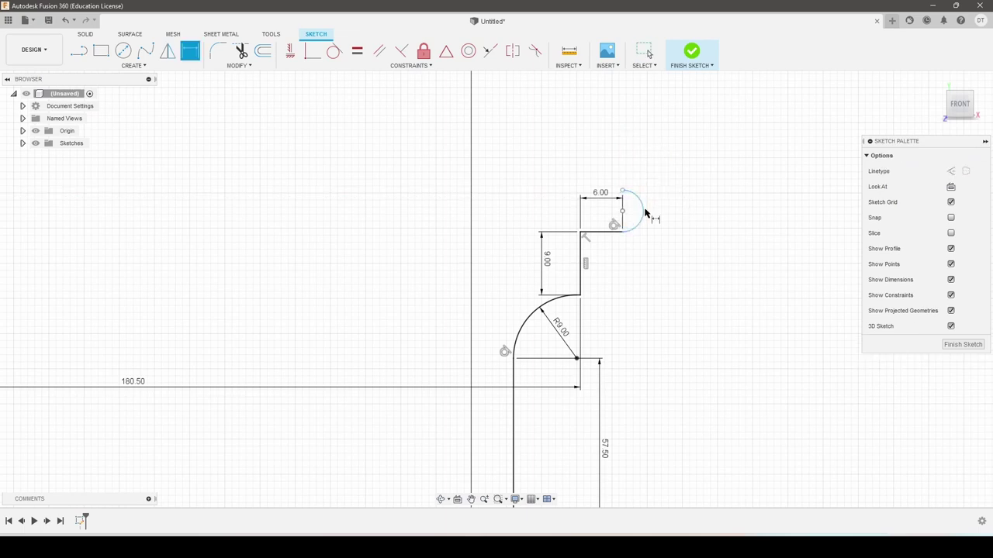
{"action": "left_click", "coordinate": [643, 213]}
{"action": "left_click", "coordinate": [673, 210]}
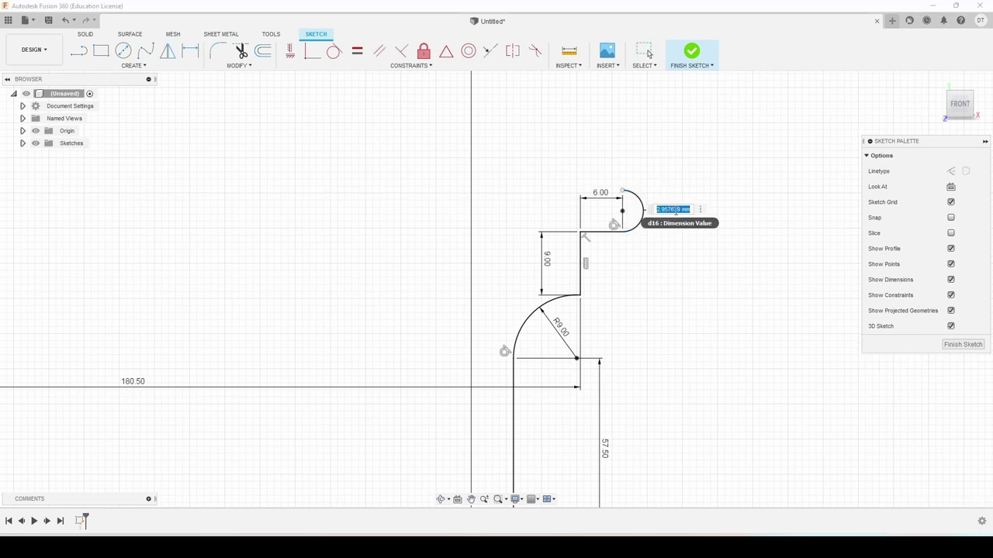
{"action": "type", "text": "8"}
{"action": "key", "text": "Return"}
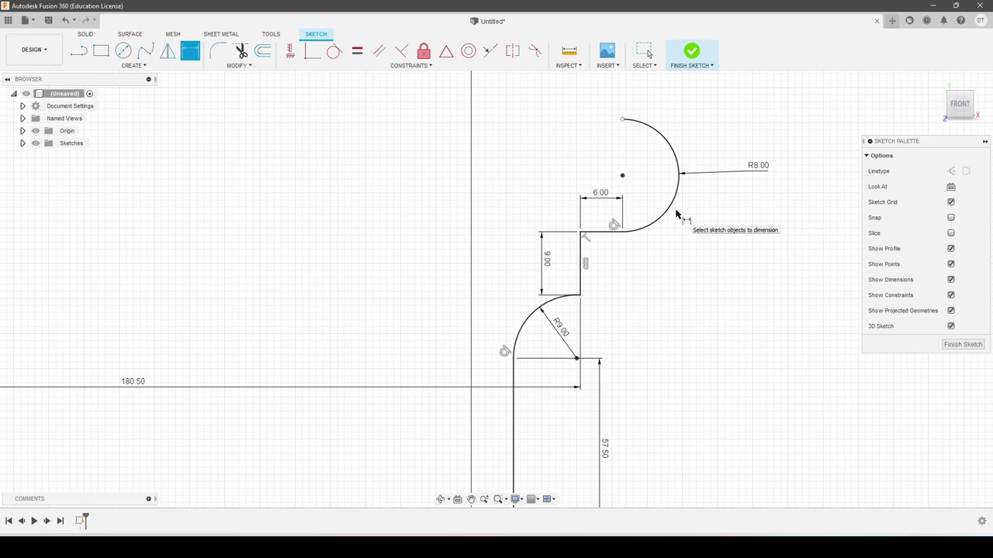
{"action": "scroll", "coordinate": [654, 257], "scroll_direction": "down", "scroll_amount": 5}
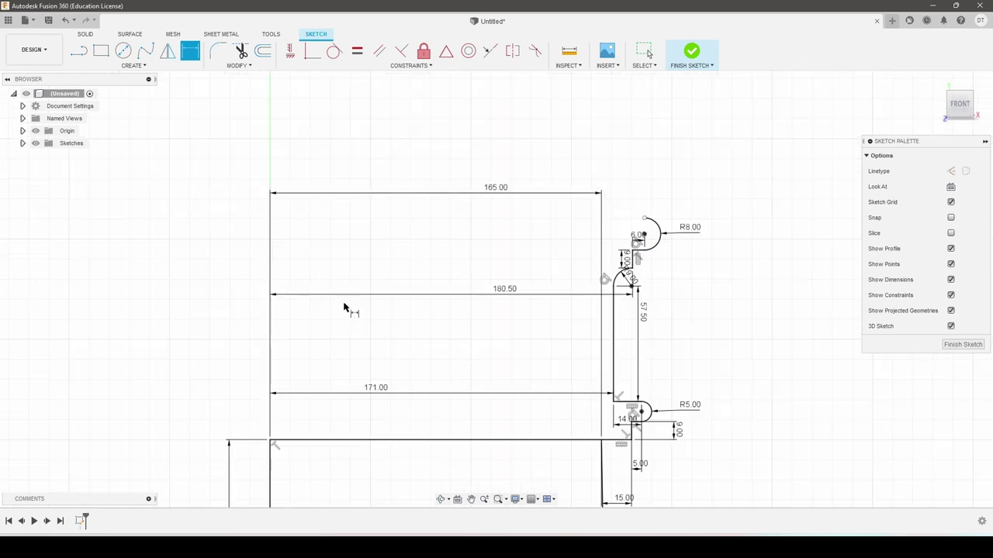
- Draw a 162 mm vertical line up from the base's left corner
{"action": "key", "text": "l"}
{"action": "left_click", "coordinate": [271, 440]}
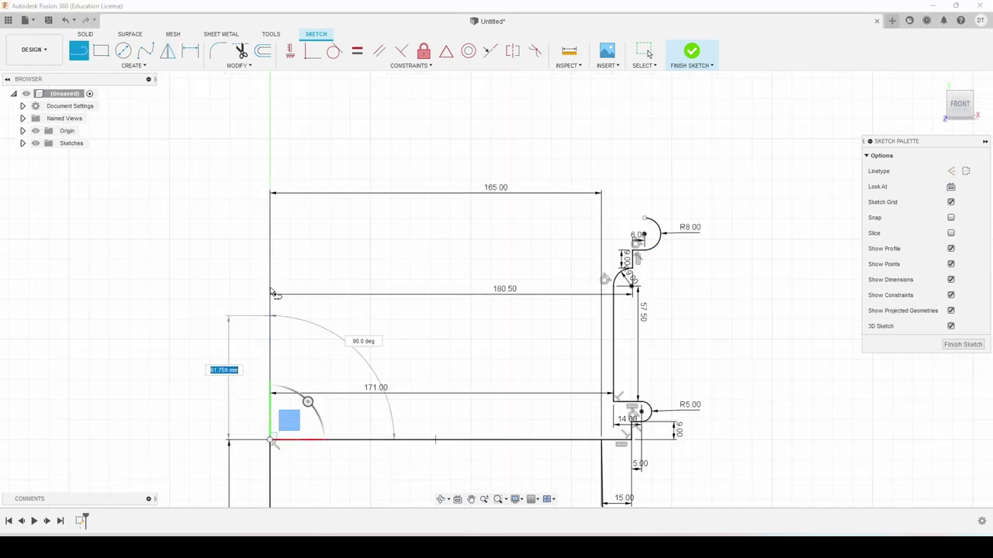
{"action": "left_click", "coordinate": [269, 162]}
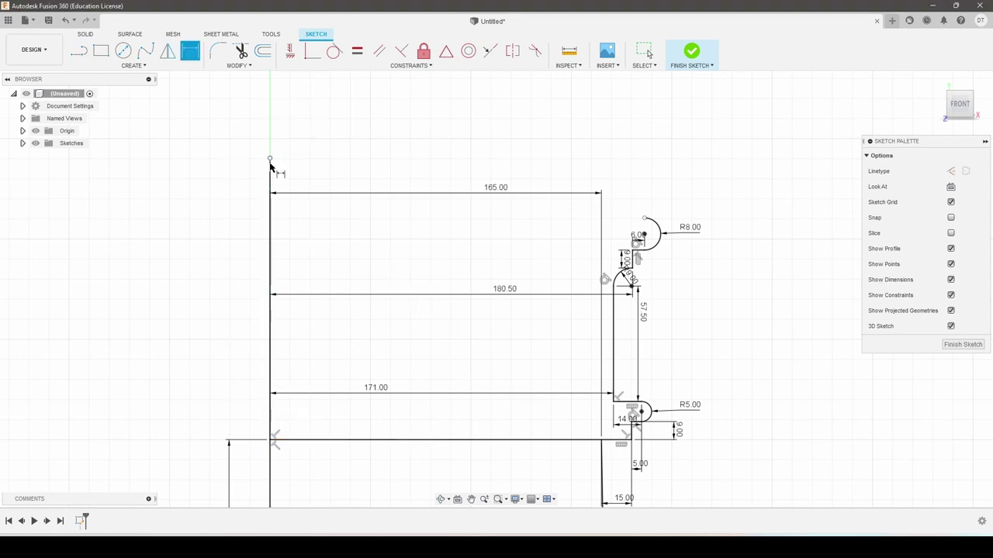
{"action": "key", "text": "d"}
{"action": "left_click", "coordinate": [271, 165]}
{"action": "left_click", "coordinate": [227, 181]}
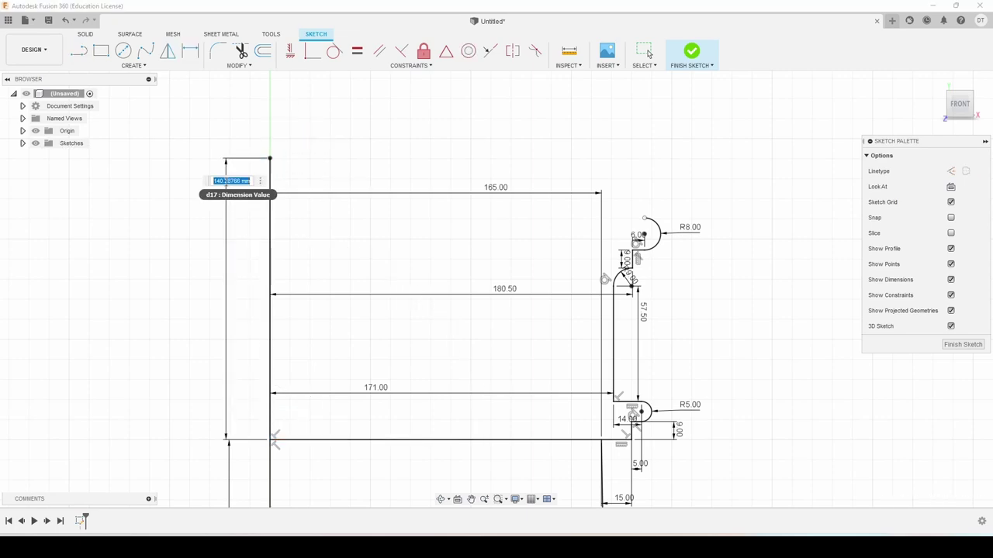
{"action": "type", "text": "162"}
{"action": "key", "text": "Return"}
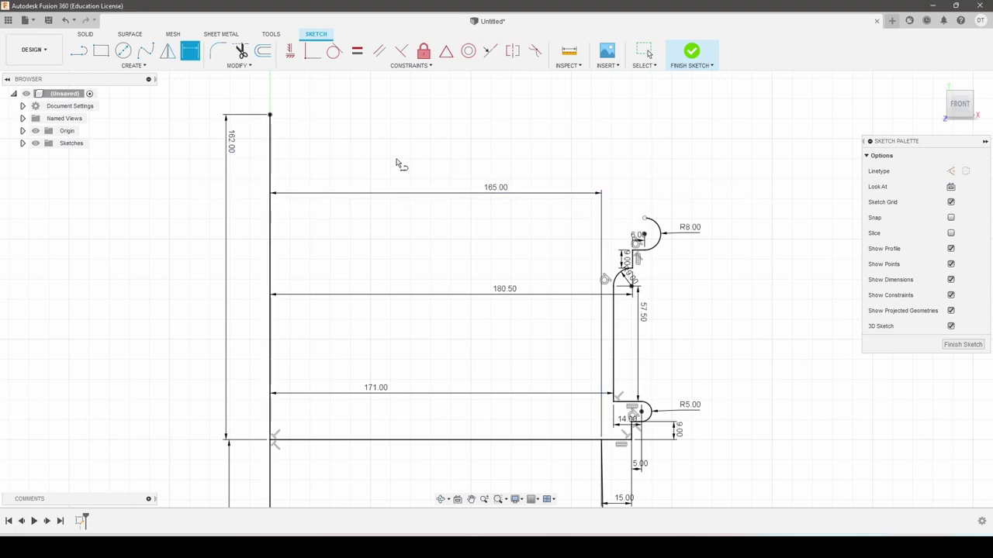
- Draw a horizontal top line from the 162 mm edge's top, dimensioned 230 mm
{"action": "key", "text": "l"}
{"action": "left_click", "coordinate": [269, 115]}
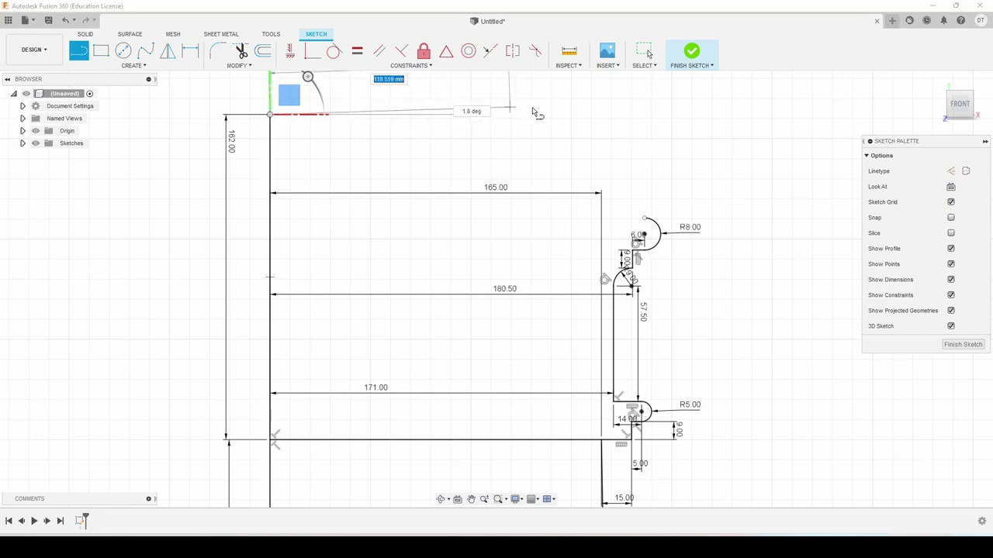
{"action": "left_click", "coordinate": [630, 114]}
{"action": "key", "text": "d"}
{"action": "left_click", "coordinate": [547, 116]}
{"action": "left_click", "coordinate": [538, 137]}
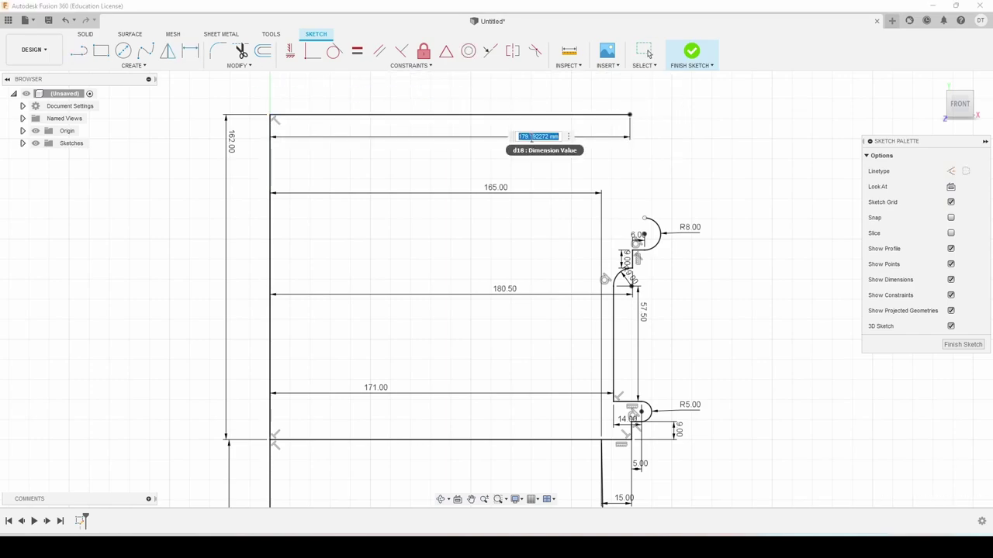
{"action": "type", "text": "230"}
{"action": "key", "text": "Return"}
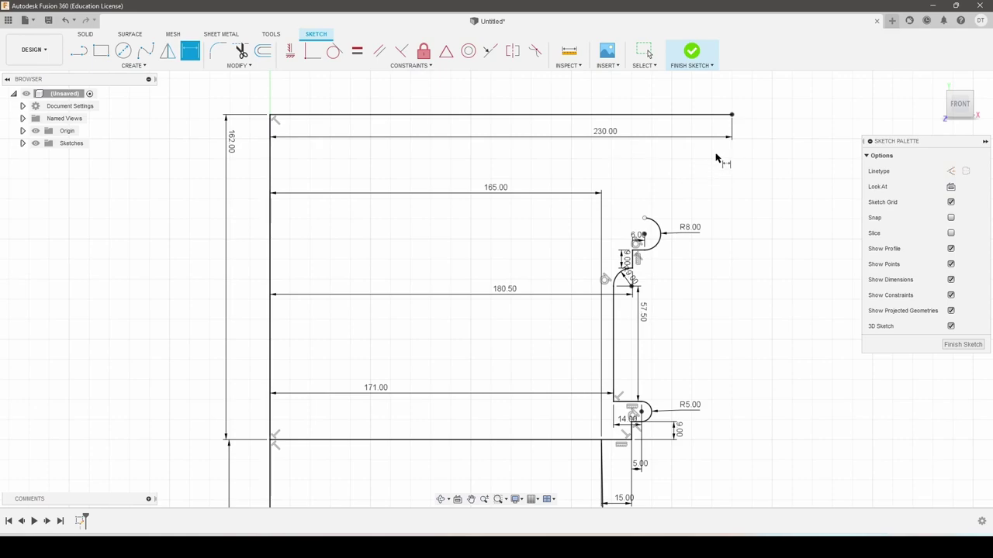
{"action": "scroll", "coordinate": [725, 164], "scroll_direction": "up", "scroll_amount": 2}
- Draw a 3-point arc from the R8 arc's upper end to the 230 mm line's right end
{"action": "left_click", "coordinate": [132, 65]}
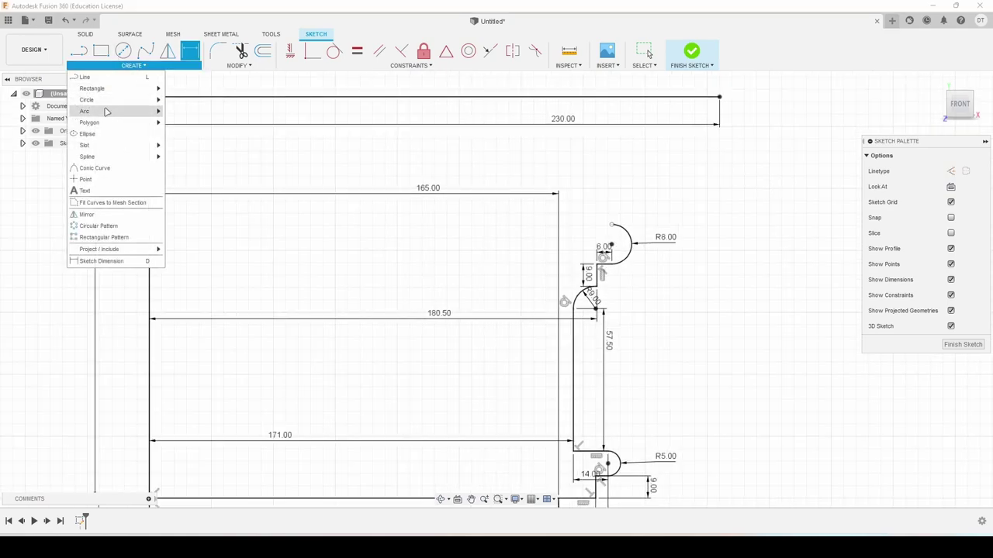
{"action": "mouse_move", "coordinate": [109, 111]}
{"action": "left_click", "coordinate": [186, 113]}
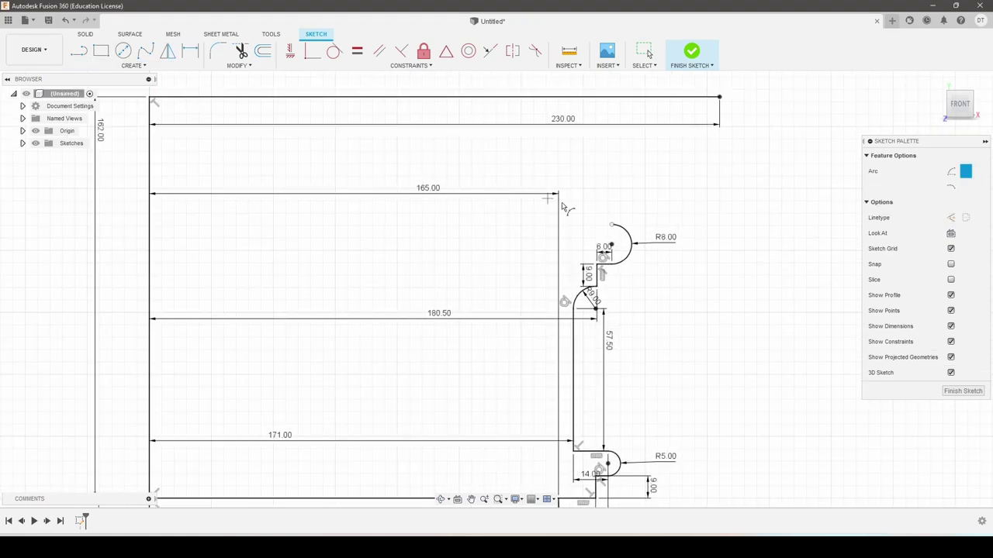
{"action": "left_click", "coordinate": [611, 225]}
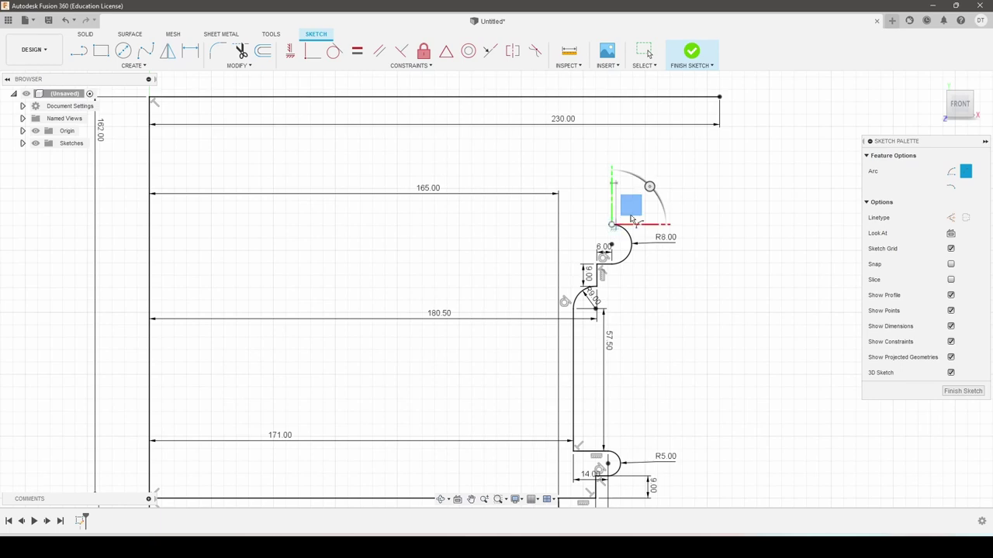
{"action": "left_click", "coordinate": [719, 107]}
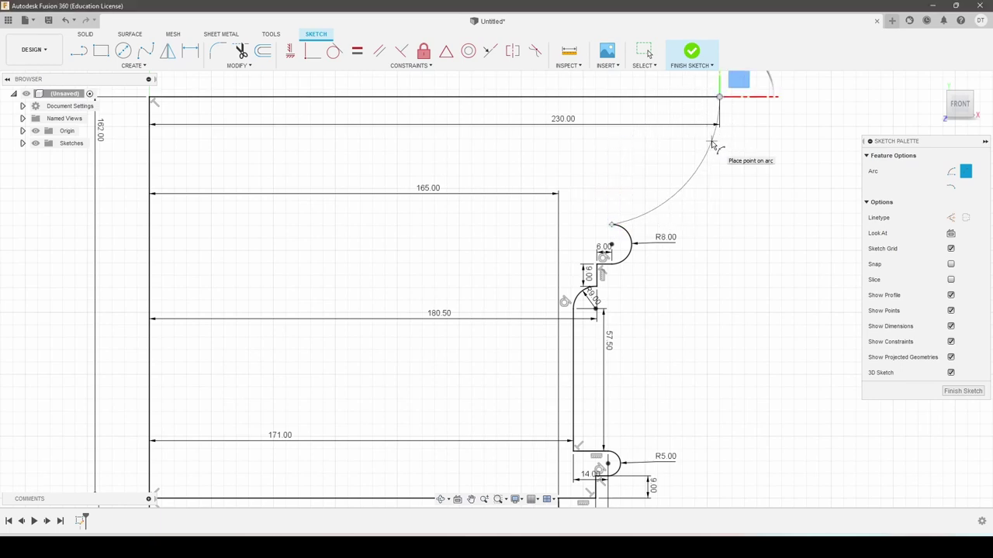
{"action": "left_click", "coordinate": [712, 166]}
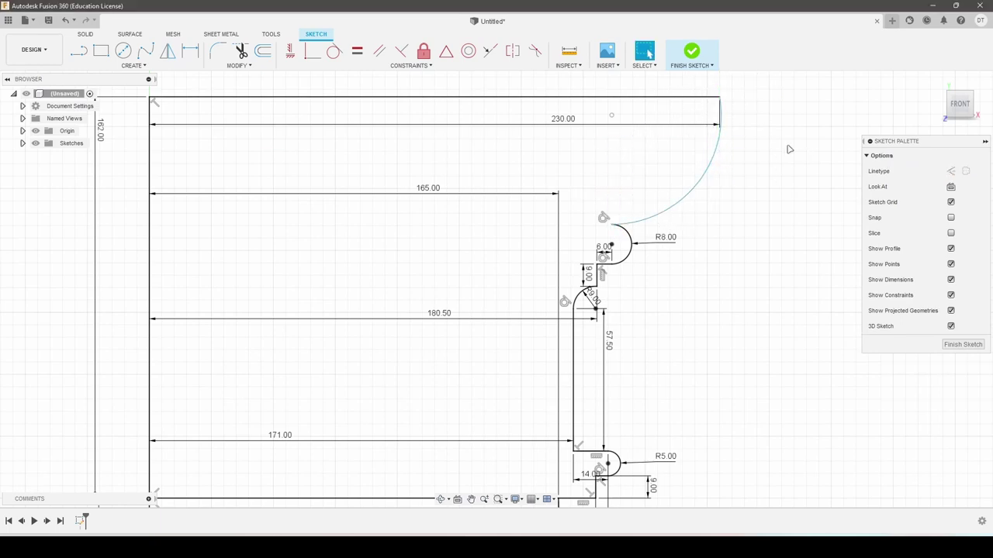
- Dimension the connecting arc's radius and adjust it to 45 mm
{"action": "key", "text": "d"}
{"action": "left_click", "coordinate": [712, 180]}
{"action": "left_click", "coordinate": [764, 184]}
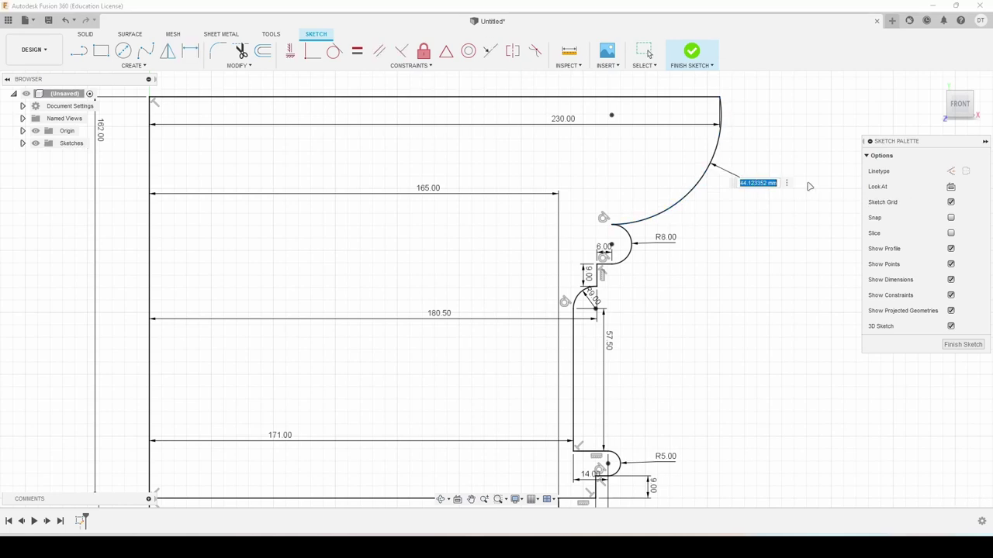
{"action": "type", "text": "44"}
{"action": "key", "text": "Return"}
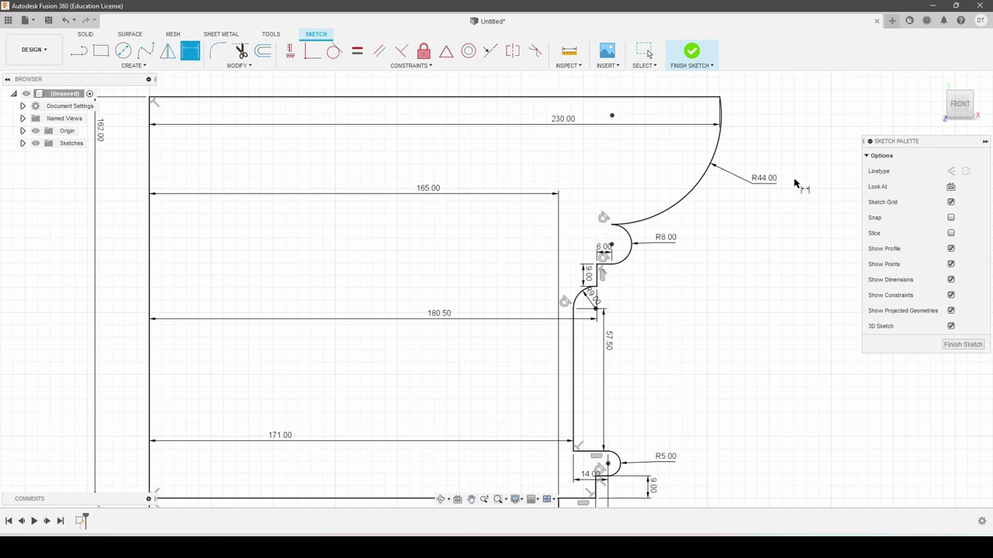
{"action": "double_click", "coordinate": [767, 183]}
{"action": "key", "text": "Return"}
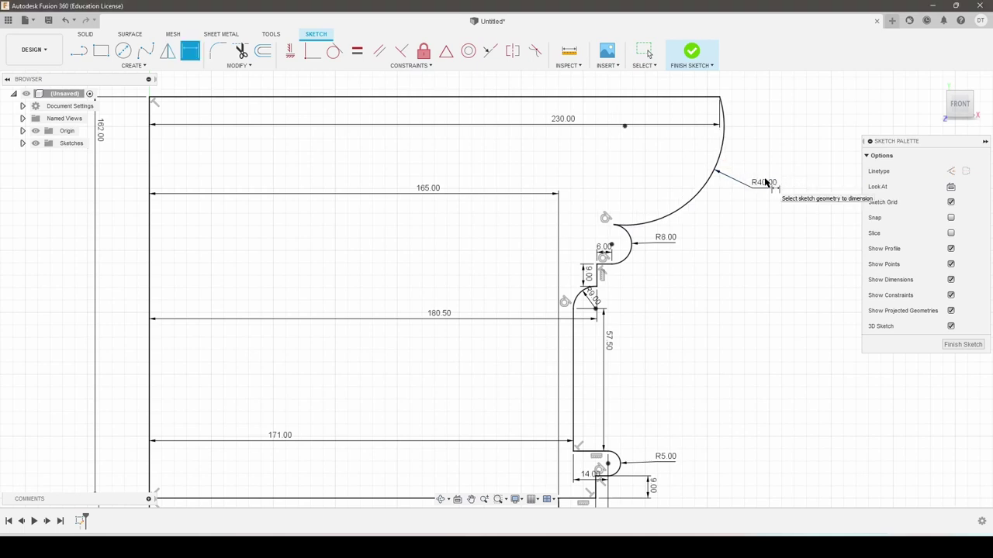
{"action": "double_click", "coordinate": [766, 183]}
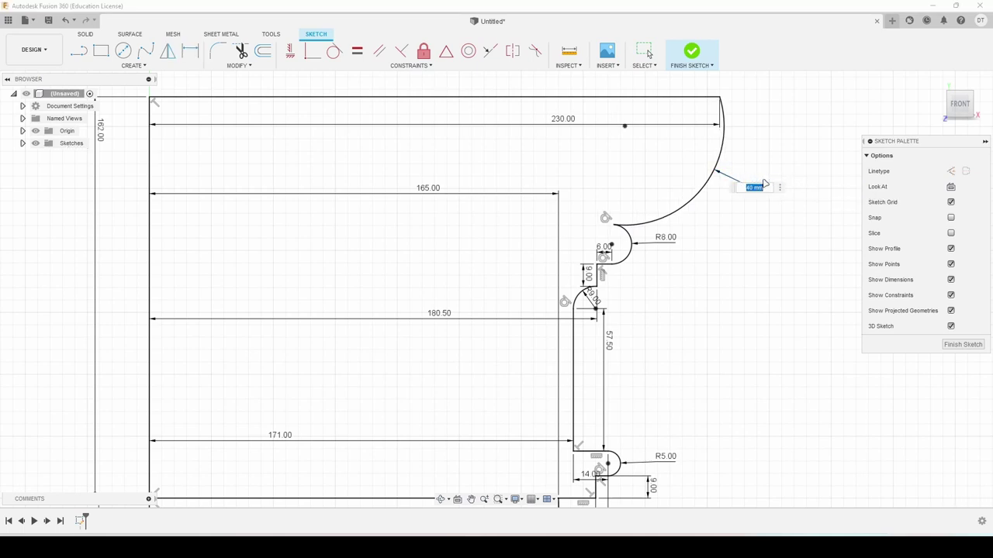
{"action": "key", "text": "Return"}
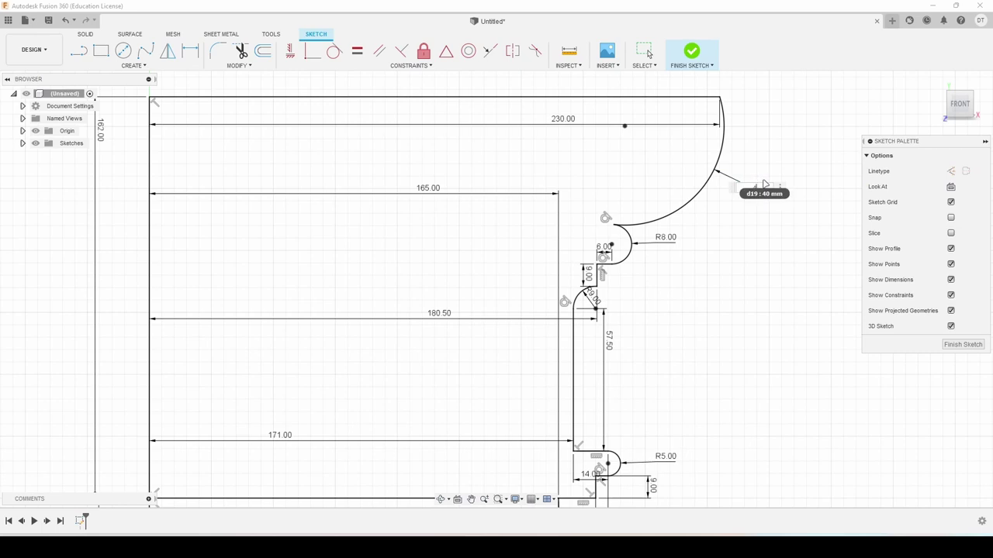
- Convert the 165 mm horizontal line into construction geometry
{"action": "scroll", "coordinate": [648, 261], "scroll_direction": "down", "scroll_amount": 3}
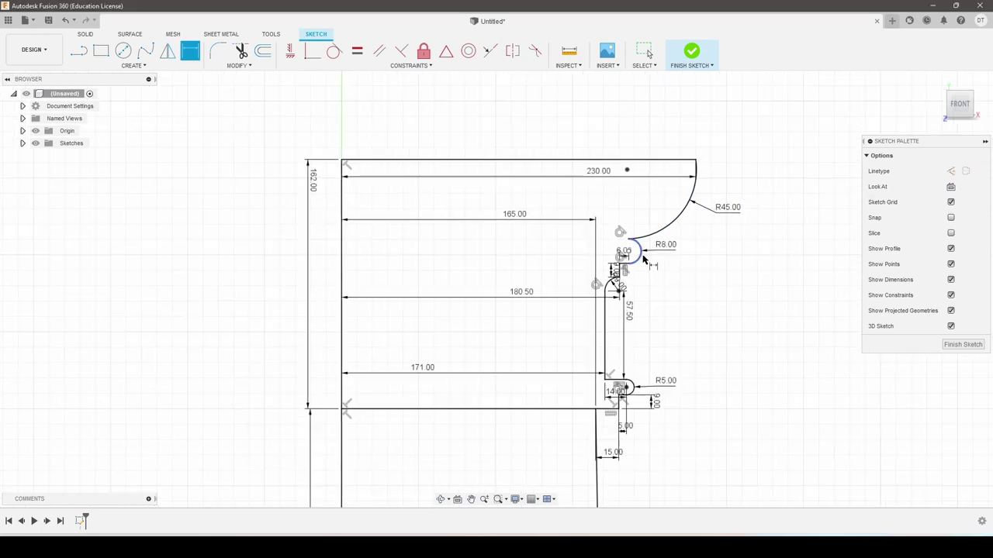
{"action": "scroll", "coordinate": [651, 287], "scroll_direction": "down", "scroll_amount": 5}
{"action": "scroll", "coordinate": [660, 320], "scroll_direction": "up", "scroll_amount": 2}
{"action": "scroll", "coordinate": [656, 310], "scroll_direction": "up", "scroll_amount": 3}
{"action": "scroll", "coordinate": [645, 297], "scroll_direction": "up", "scroll_amount": 2}
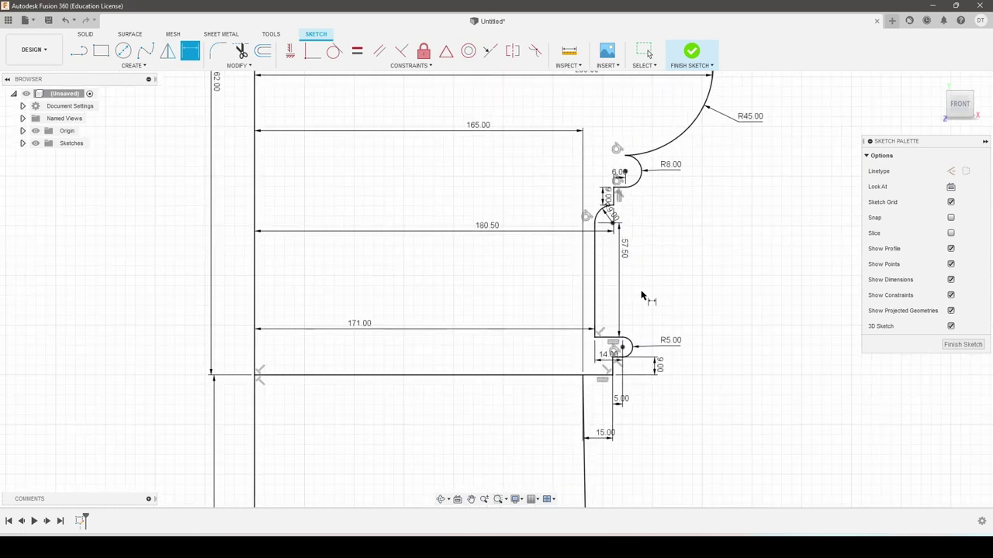
{"action": "left_click", "coordinate": [472, 376]}
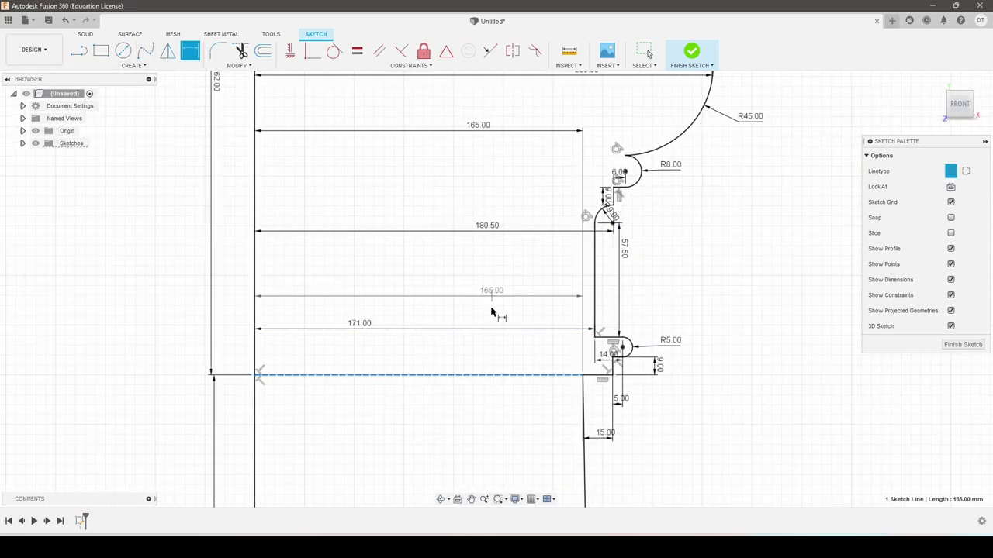
{"action": "key", "text": "Escape"}
{"action": "left_click", "coordinate": [471, 376]}
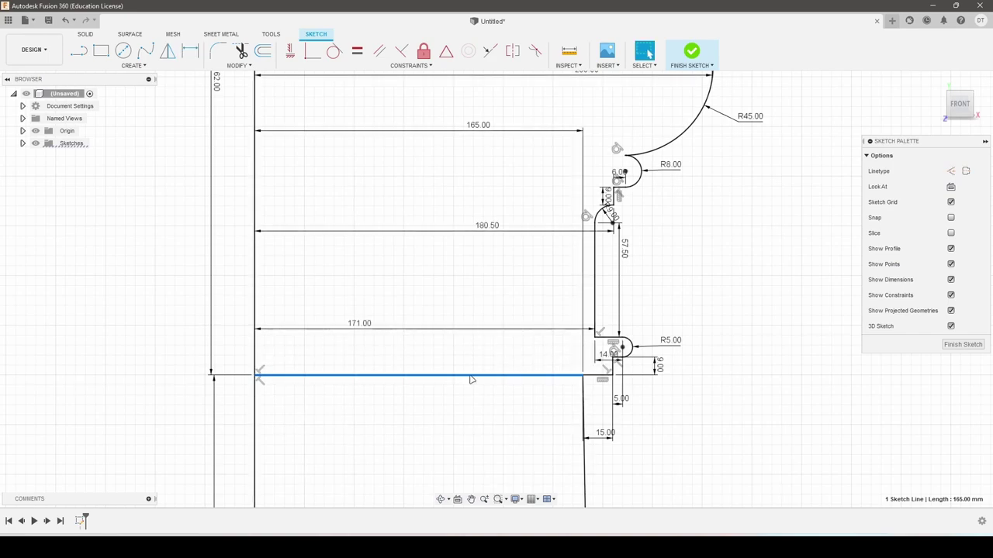
{"action": "right_click", "coordinate": [472, 376]}
{"action": "left_click", "coordinate": [469, 254]}
- Convert the 200 mm base line into a construction line
{"action": "scroll", "coordinate": [637, 329], "scroll_direction": "down", "scroll_amount": 2}
{"action": "scroll", "coordinate": [677, 401], "scroll_direction": "down", "scroll_amount": 2}
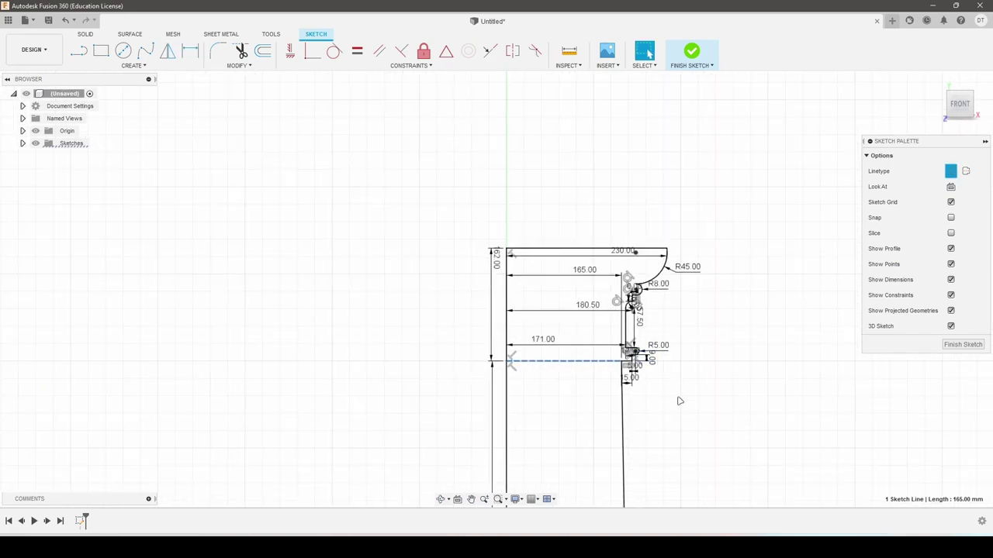
{"action": "scroll", "coordinate": [563, 133], "scroll_direction": "up", "scroll_amount": 4}
{"action": "scroll", "coordinate": [574, 246], "scroll_direction": "up", "scroll_amount": 3}
{"action": "scroll", "coordinate": [598, 315], "scroll_direction": "down", "scroll_amount": 3}
{"action": "scroll", "coordinate": [569, 186], "scroll_direction": "up", "scroll_amount": 3}
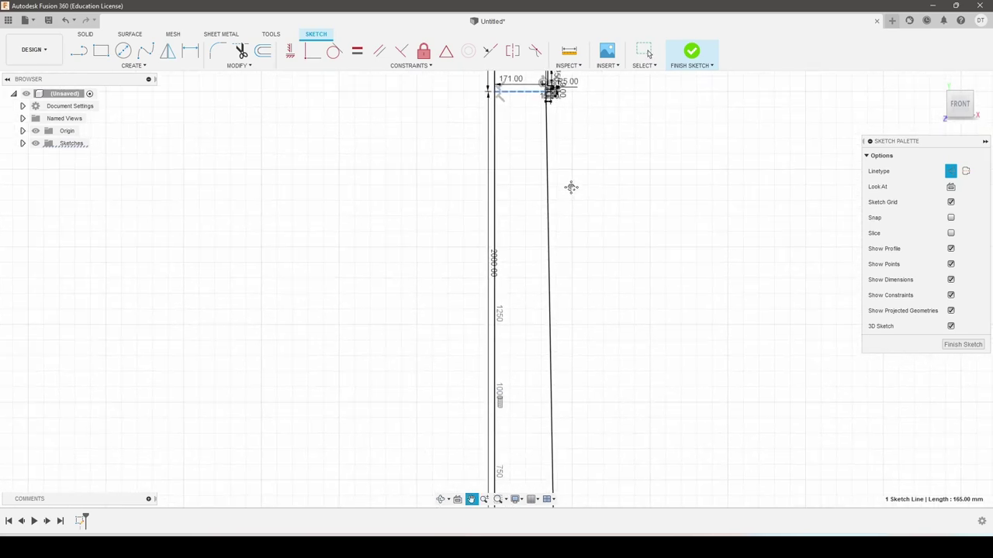
{"action": "scroll", "coordinate": [587, 263], "scroll_direction": "up", "scroll_amount": 2}
{"action": "scroll", "coordinate": [587, 263], "scroll_direction": "up", "scroll_amount": 1}
{"action": "scroll", "coordinate": [566, 360], "scroll_direction": "down", "scroll_amount": 3}
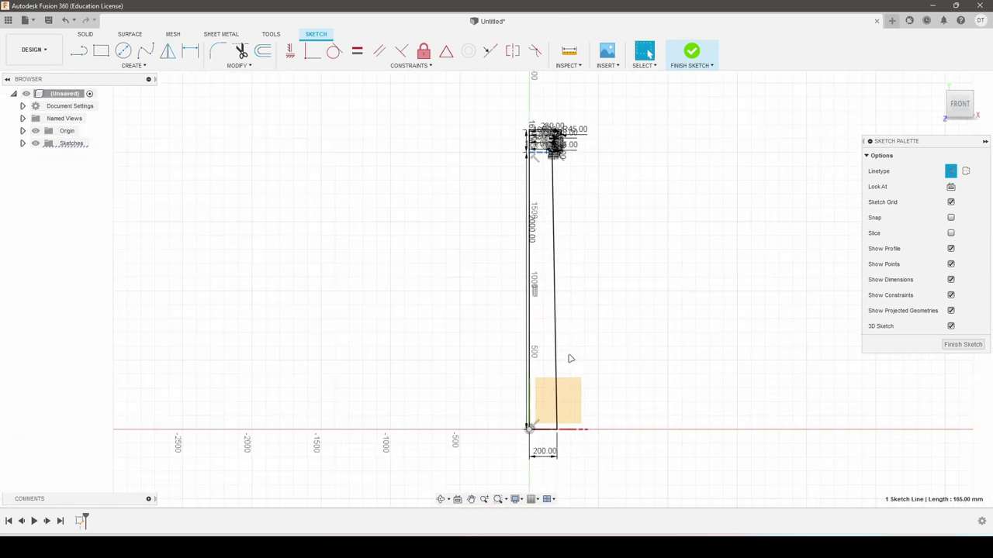
{"action": "scroll", "coordinate": [583, 310], "scroll_direction": "up", "scroll_amount": 1}
{"action": "scroll", "coordinate": [536, 328], "scroll_direction": "up", "scroll_amount": 2}
{"action": "scroll", "coordinate": [539, 315], "scroll_direction": "up", "scroll_amount": 3}
{"action": "right_click", "coordinate": [527, 305]}
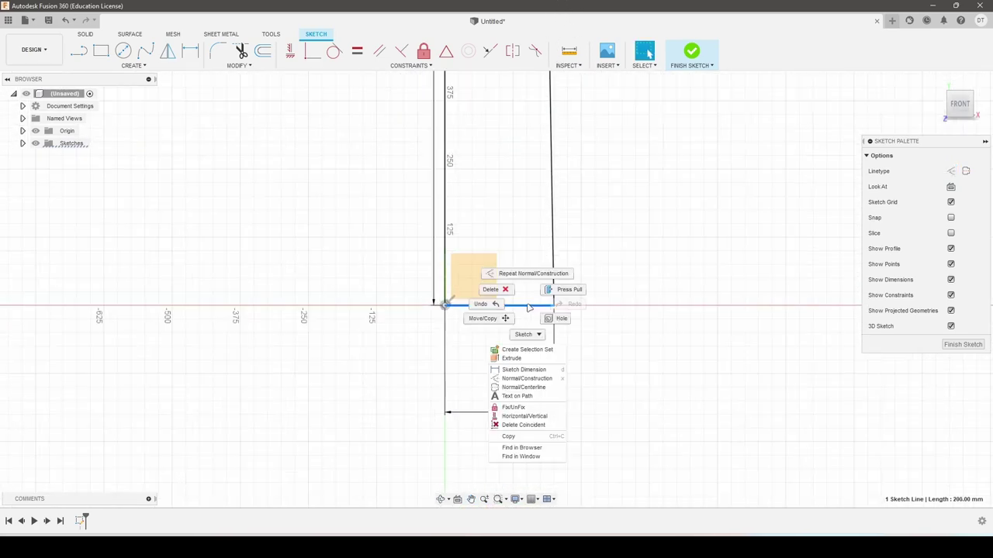
{"action": "left_click", "coordinate": [522, 378]}
{"action": "scroll", "coordinate": [589, 310], "scroll_direction": "up", "scroll_amount": 1}
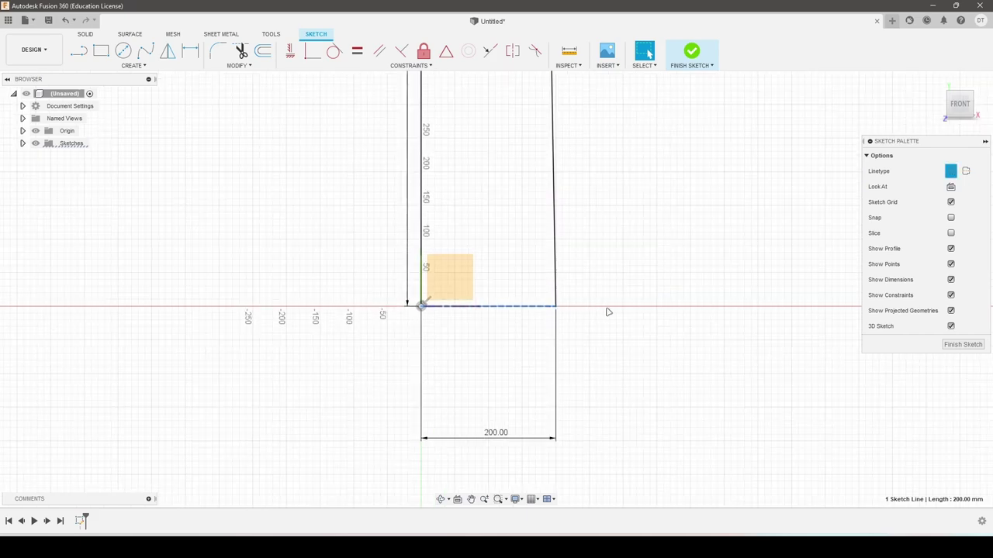
- Draw a 20 mm horizontal line right from the base line's right end
{"action": "scroll", "coordinate": [578, 305], "scroll_direction": "up", "scroll_amount": 2}
{"action": "key", "text": "l"}
{"action": "left_click", "coordinate": [548, 308]}
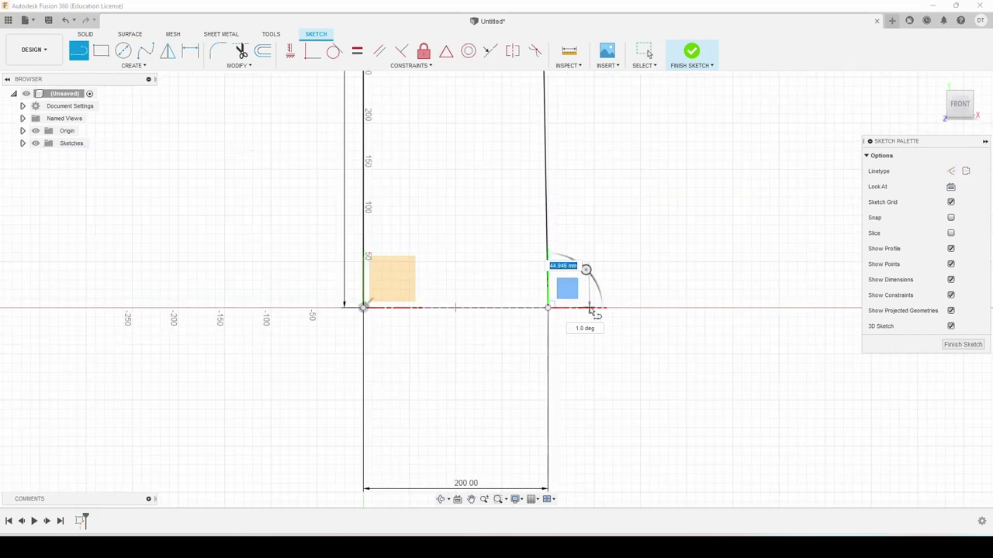
{"action": "left_click", "coordinate": [590, 308]}
{"action": "key", "text": "Escape"}
{"action": "key", "text": "d"}
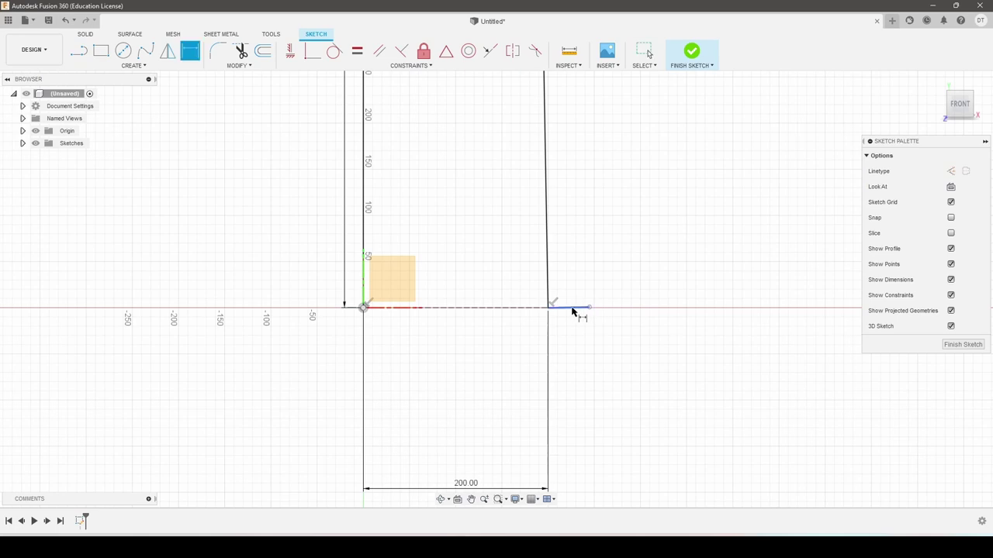
{"action": "left_click", "coordinate": [576, 309]}
{"action": "left_click", "coordinate": [580, 283]}
{"action": "type", "text": "20"}
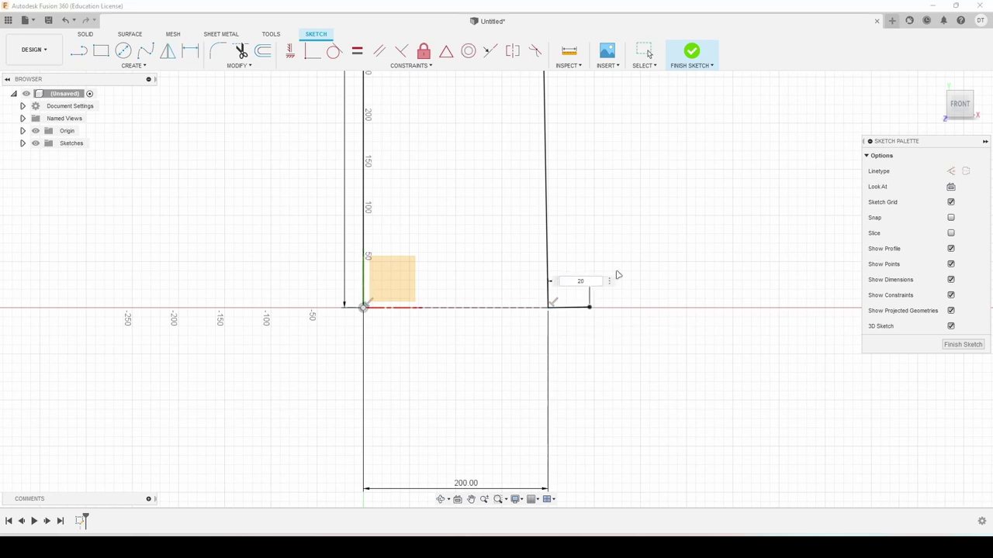
{"action": "key", "text": "Return"}
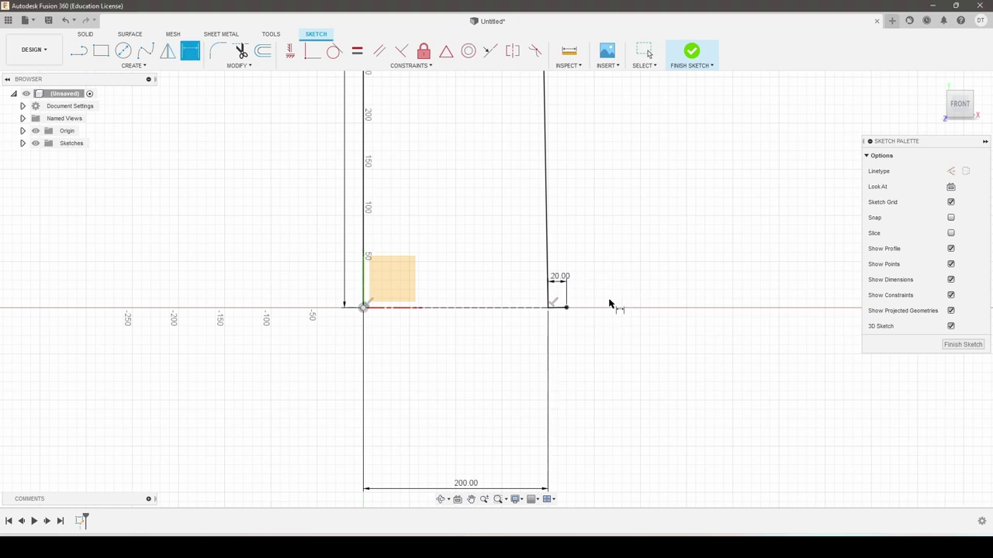
{"action": "key", "text": "Escape"}
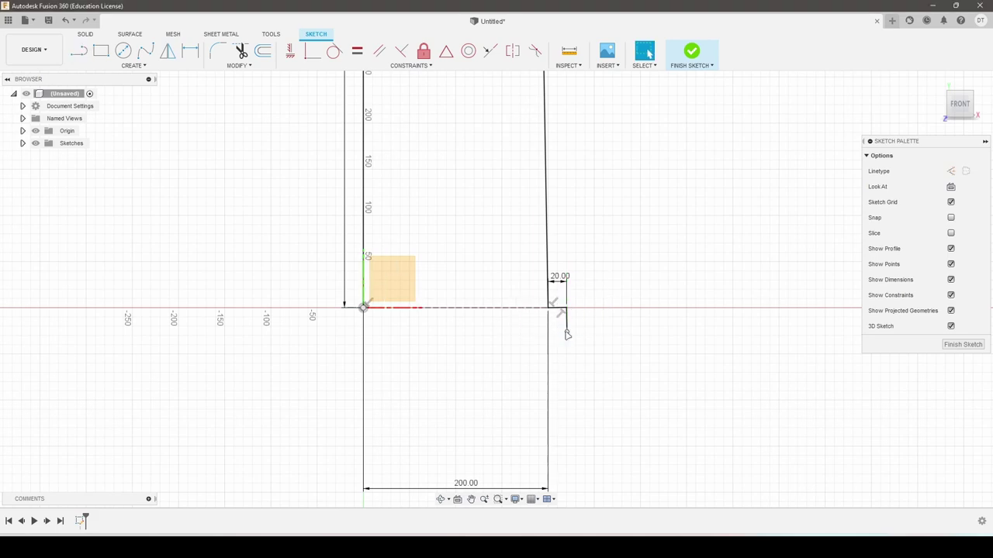
- Dimension the short vertical step segment at 16 mm
{"action": "key", "text": "d"}
{"action": "left_click", "coordinate": [567, 326]}
{"action": "left_click", "coordinate": [568, 332]}
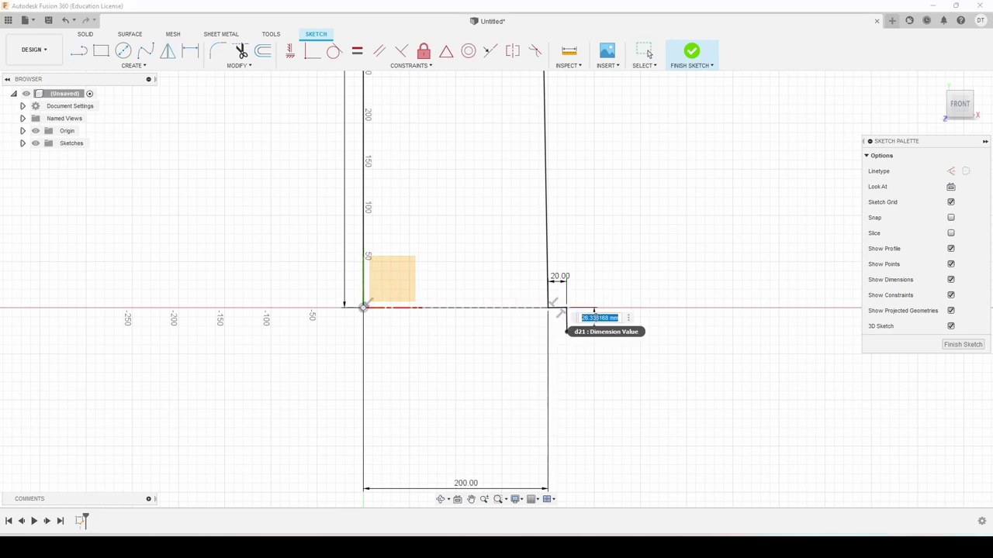
{"action": "key", "text": "Return"}
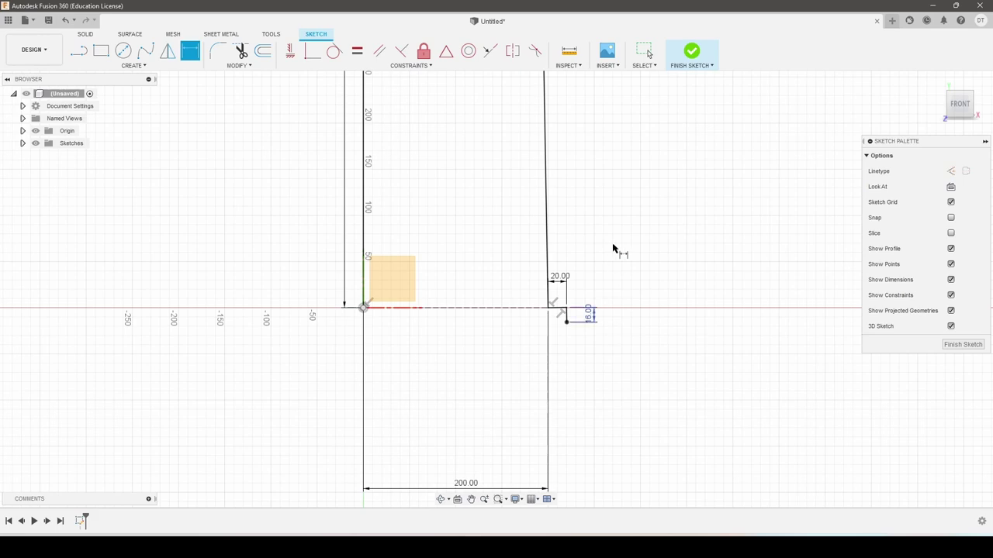
{"action": "scroll", "coordinate": [573, 286], "scroll_direction": "up", "scroll_amount": 2}
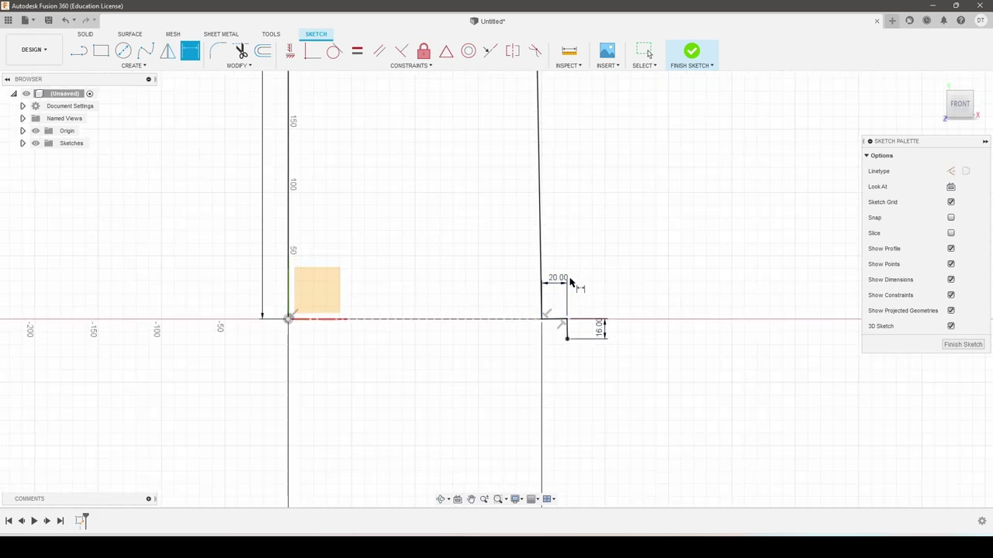
- Draw a horizontal line from the step's lower end and dimension it 17 mm
{"action": "key", "text": "l"}
{"action": "left_click", "coordinate": [567, 339]}
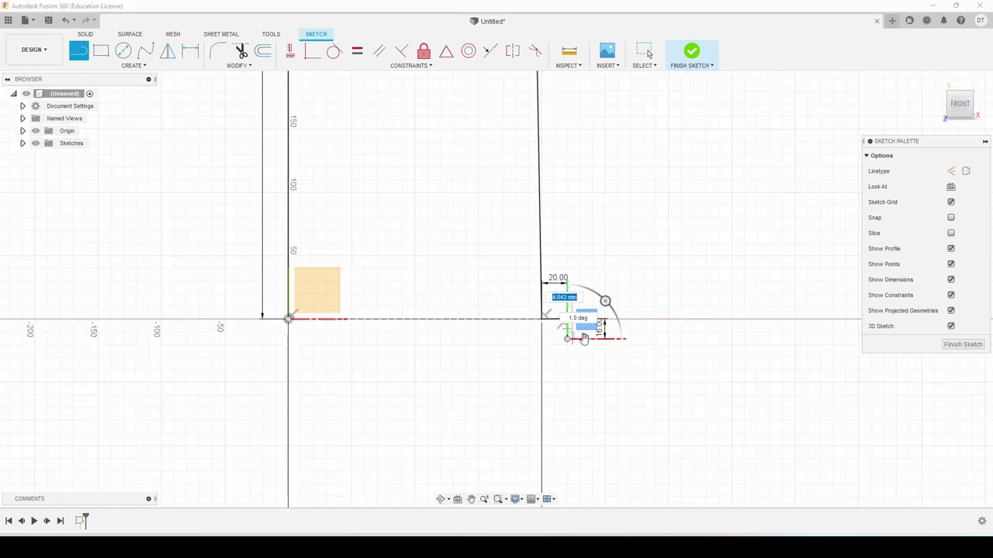
{"action": "left_click", "coordinate": [604, 339]}
{"action": "key", "text": "Escape"}
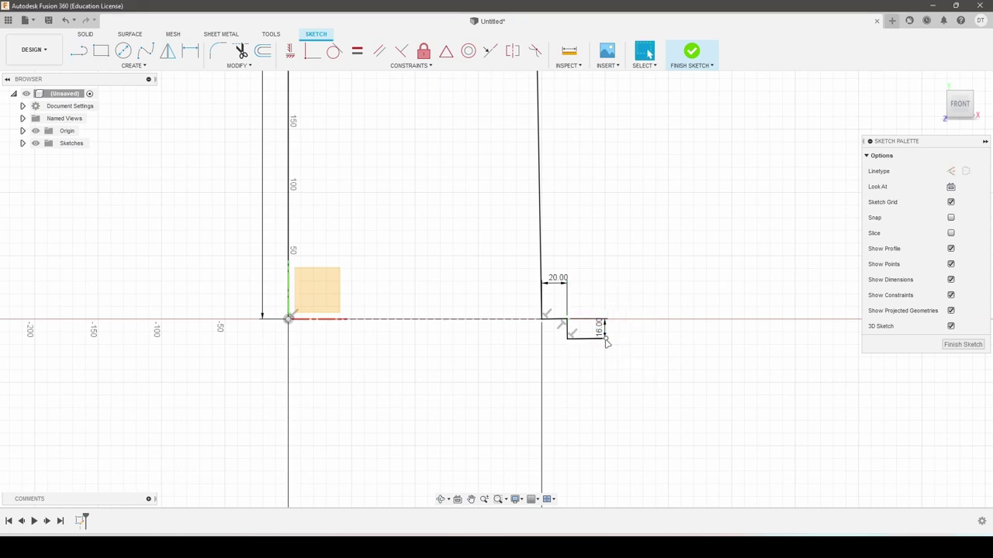
{"action": "key", "text": "d"}
{"action": "left_click", "coordinate": [595, 339]}
{"action": "left_click", "coordinate": [594, 357]}
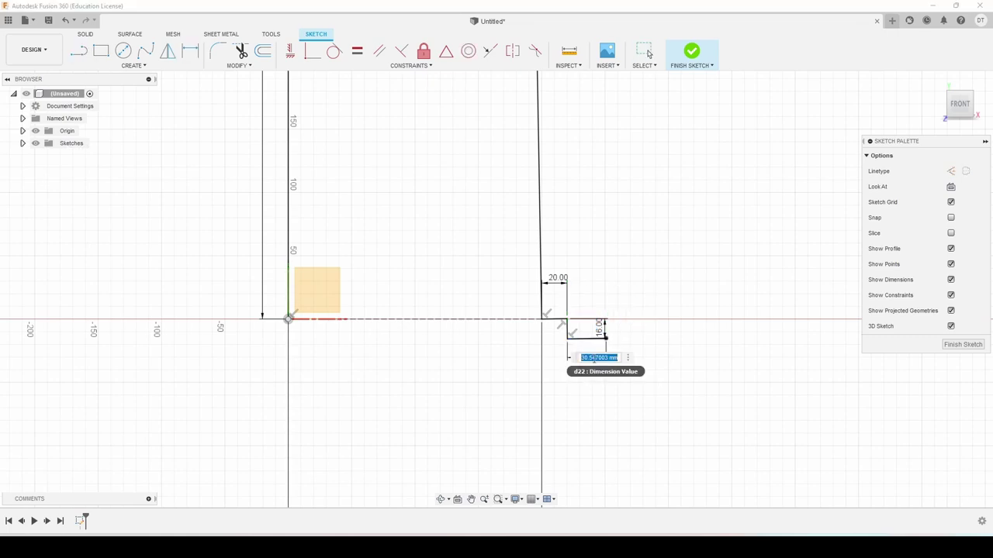
{"action": "key", "text": "Return"}
{"action": "scroll", "coordinate": [597, 362], "scroll_direction": "up", "scroll_amount": 3}
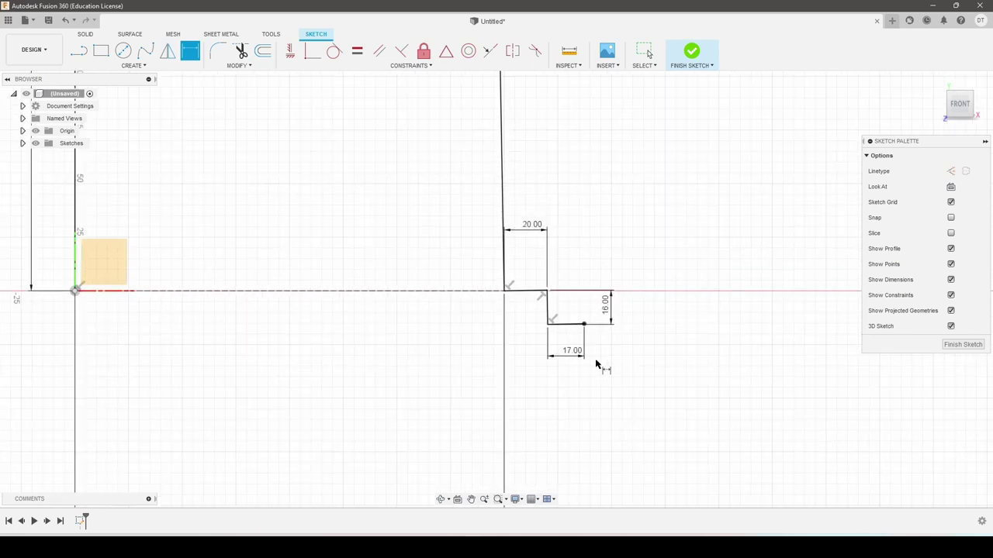
{"action": "left_click", "coordinate": [138, 66]}
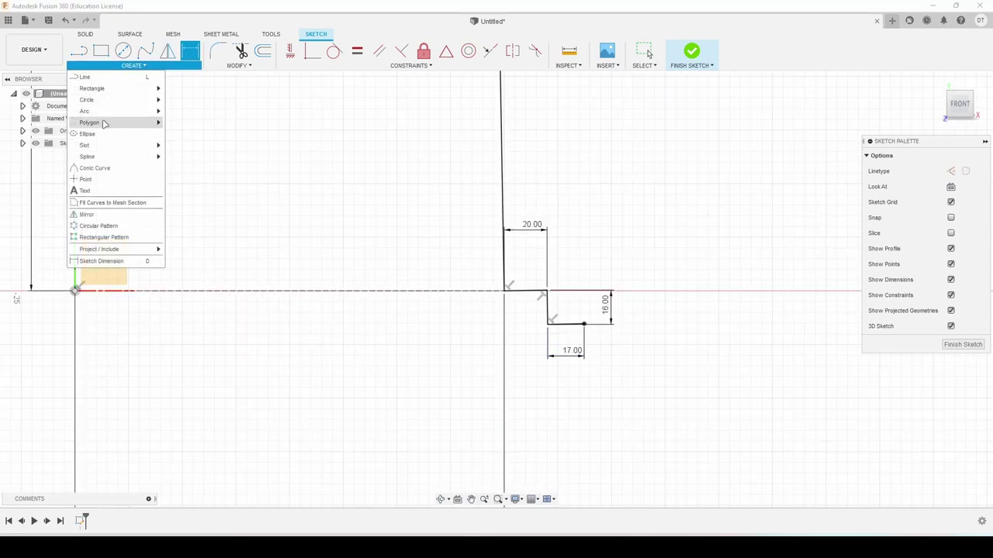
- Draw a 3-point semicircle from the bottom line's end and dimension it to R10
{"action": "mouse_move", "coordinate": [85, 111]}
{"action": "left_click", "coordinate": [177, 112]}
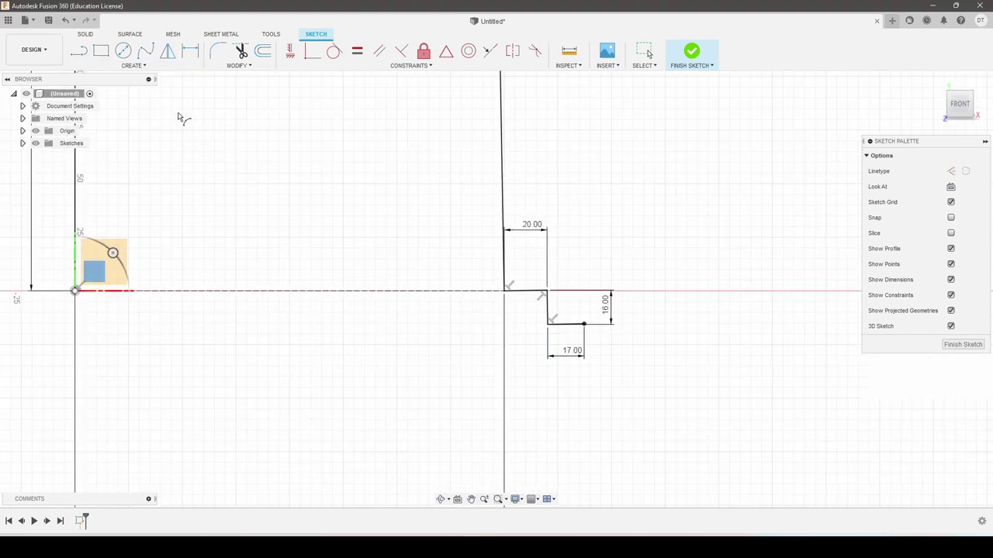
{"action": "left_click", "coordinate": [584, 324]}
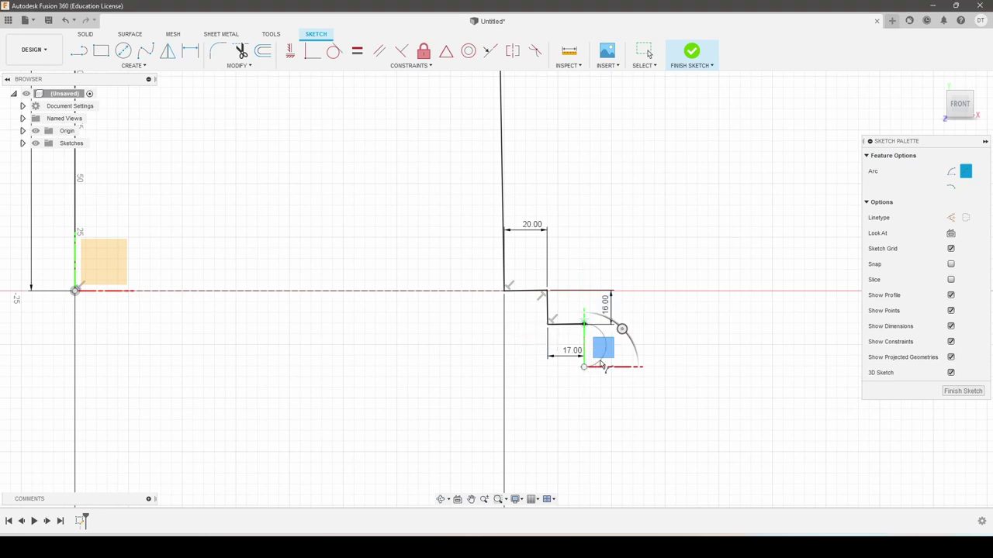
{"action": "left_click", "coordinate": [607, 364]}
{"action": "key", "text": "Escape"}
{"action": "key", "text": "d"}
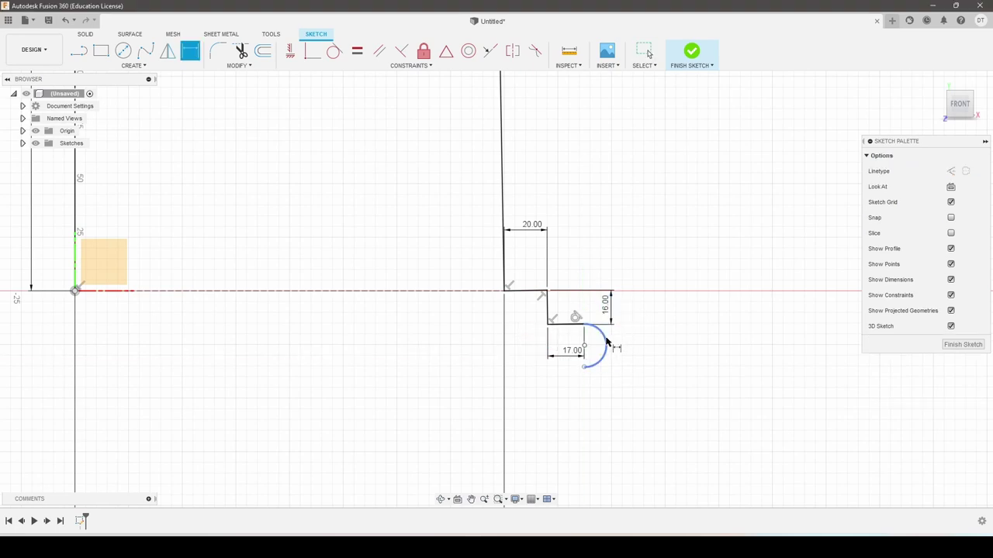
{"action": "left_click", "coordinate": [606, 345]}
{"action": "left_click", "coordinate": [657, 338]}
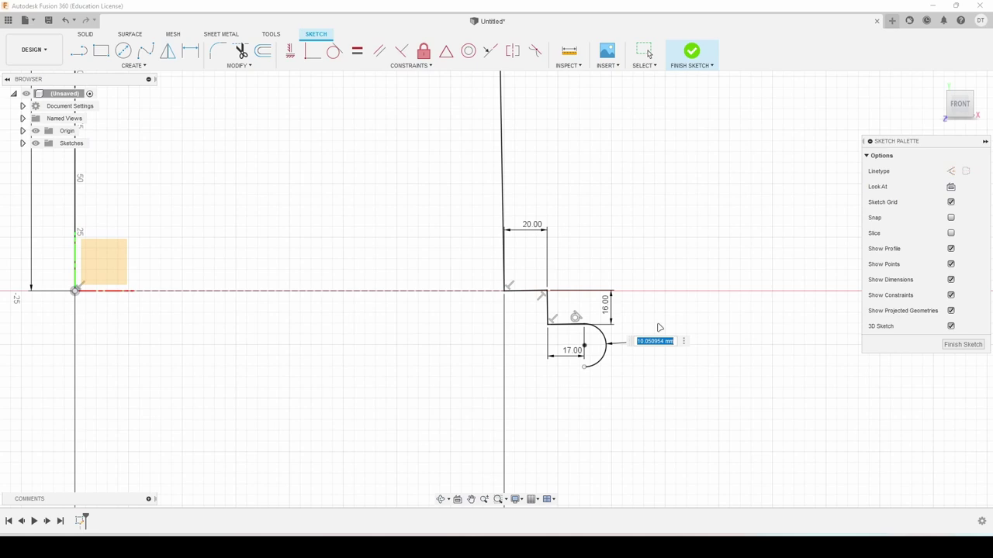
{"action": "type", "text": "10"}
{"action": "key", "text": "Return"}
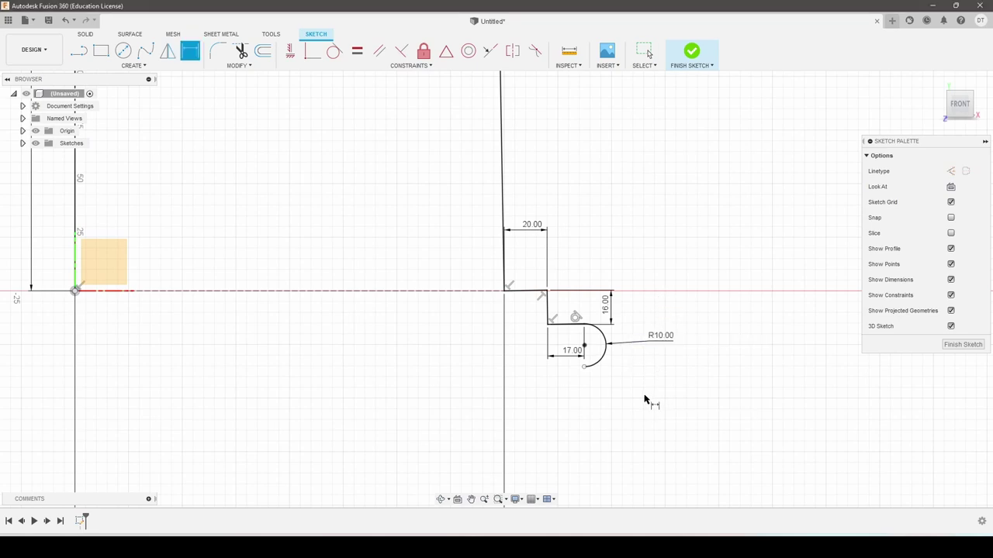
- Add a short line from the arc's lower end and set its length to 18 mm
{"action": "key", "text": "l"}
{"action": "left_click", "coordinate": [584, 366]}
{"action": "key", "text": "Escape"}
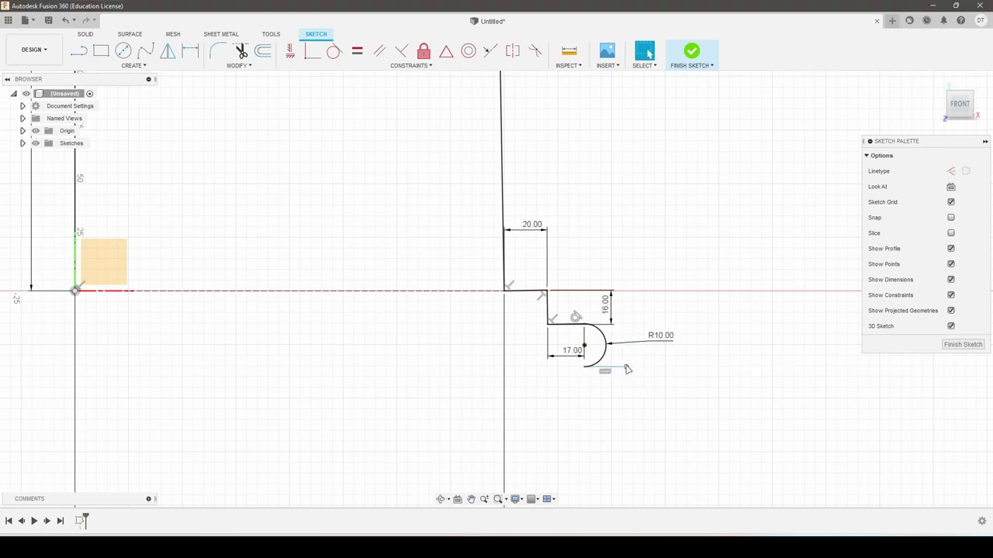
{"action": "key", "text": "d"}
{"action": "left_click", "coordinate": [613, 366]}
{"action": "left_click", "coordinate": [618, 389]}
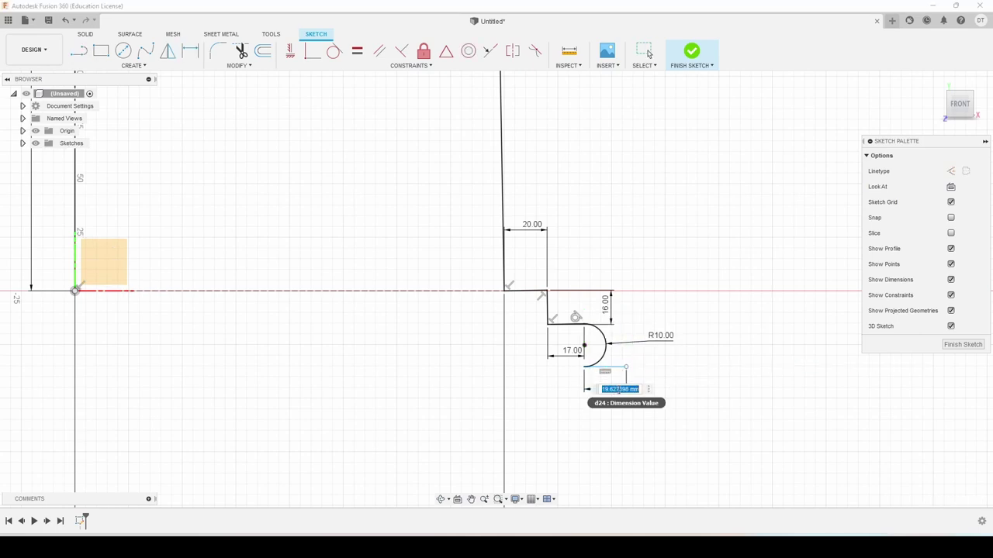
{"action": "type", "text": "18"}
{"action": "key", "text": "Return"}
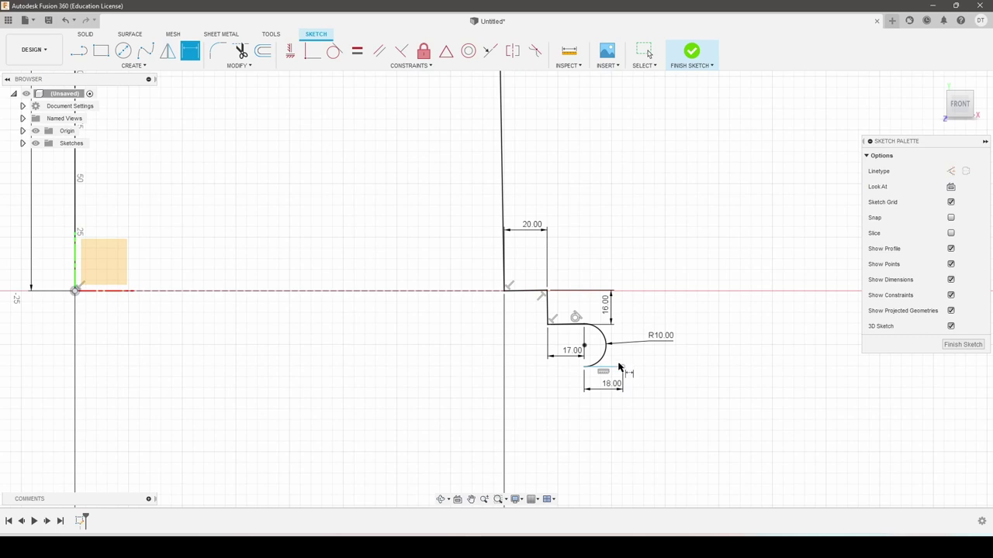
- Draw a center-point arc after the line and dimension its radius to R30
{"action": "left_click", "coordinate": [133, 65]}
{"action": "left_click", "coordinate": [187, 122]}
{"action": "left_click", "coordinate": [623, 368]}
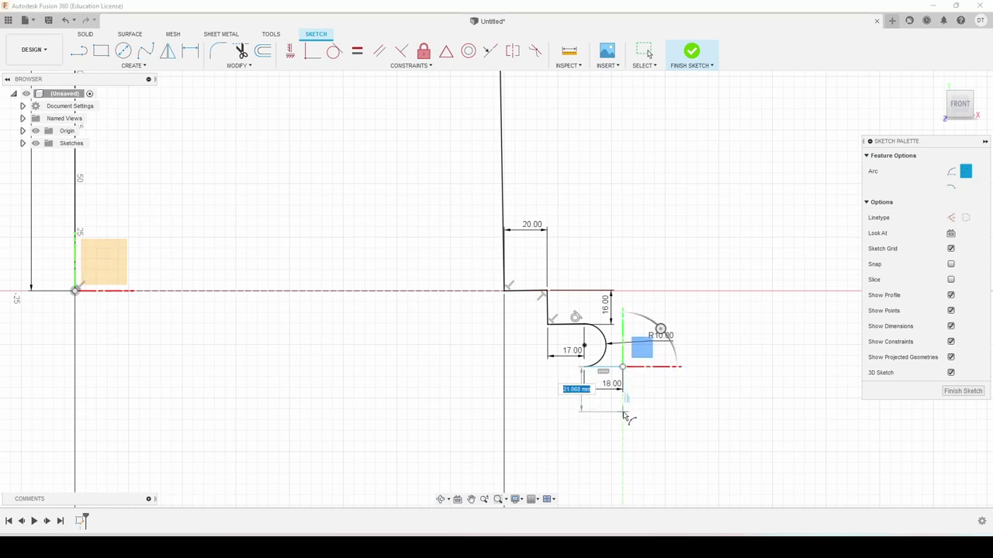
{"action": "left_click", "coordinate": [643, 401]}
{"action": "key", "text": "d"}
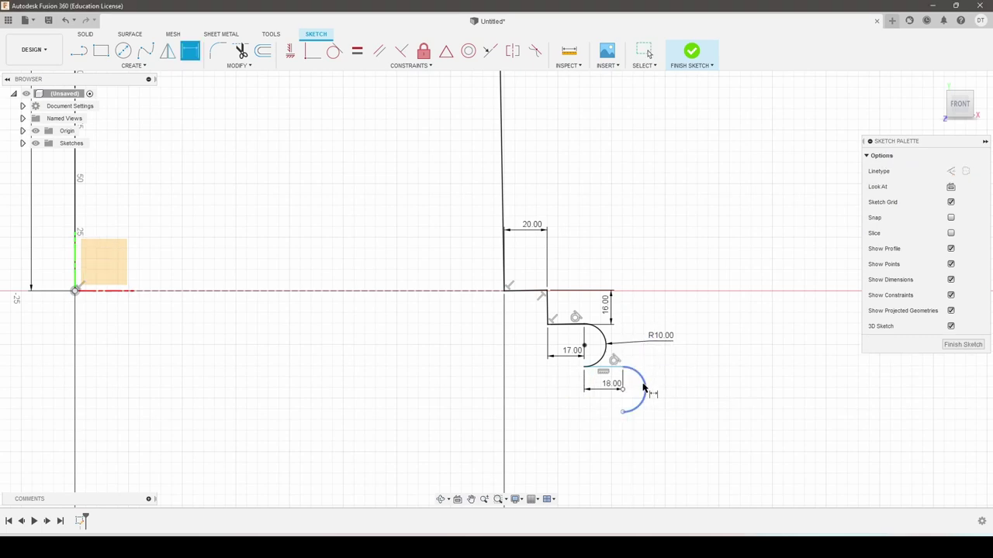
{"action": "left_click", "coordinate": [643, 388]}
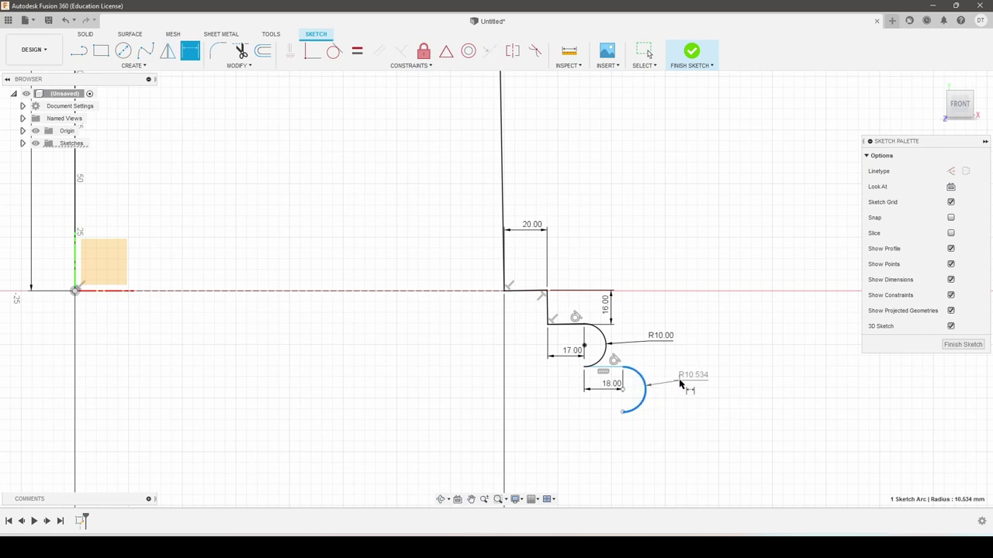
{"action": "left_click", "coordinate": [680, 382]}
{"action": "type", "text": "30"}
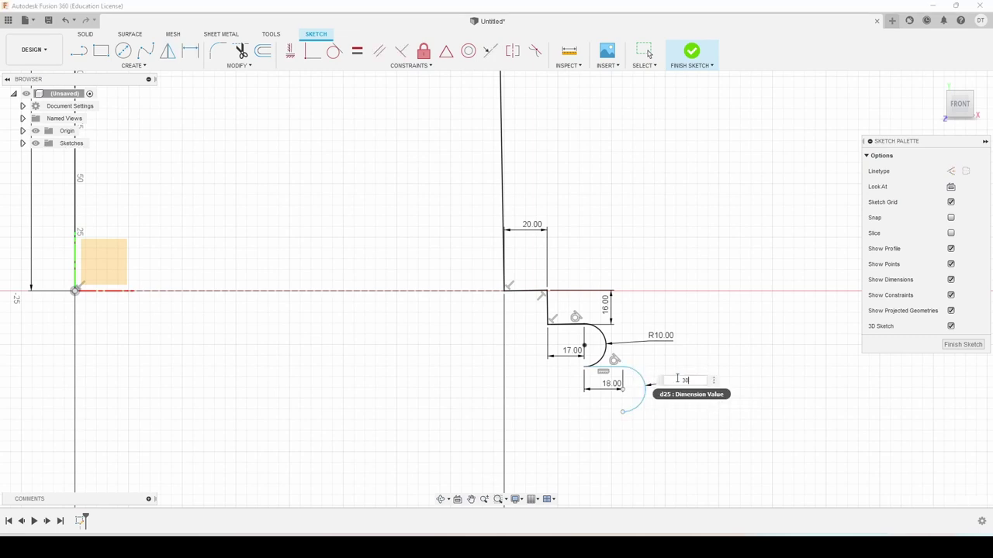
{"action": "key", "text": "Return"}
{"action": "scroll", "coordinate": [682, 361], "scroll_direction": "down", "scroll_amount": 5}
{"action": "scroll", "coordinate": [688, 452], "scroll_direction": "up", "scroll_amount": 2}
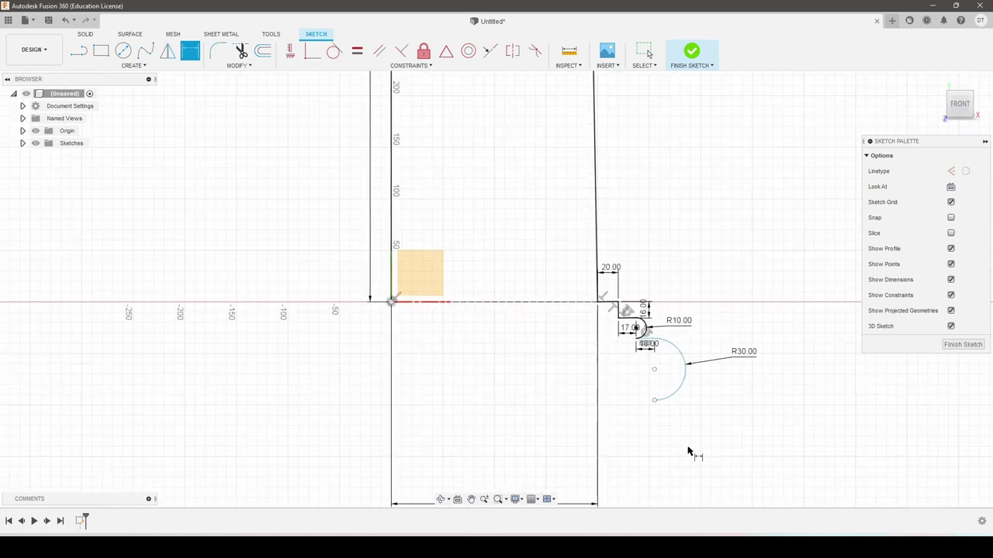
- Draw the bottom line from the R30 arc toward the axis and trim the overhang past it
{"action": "key", "text": "l"}
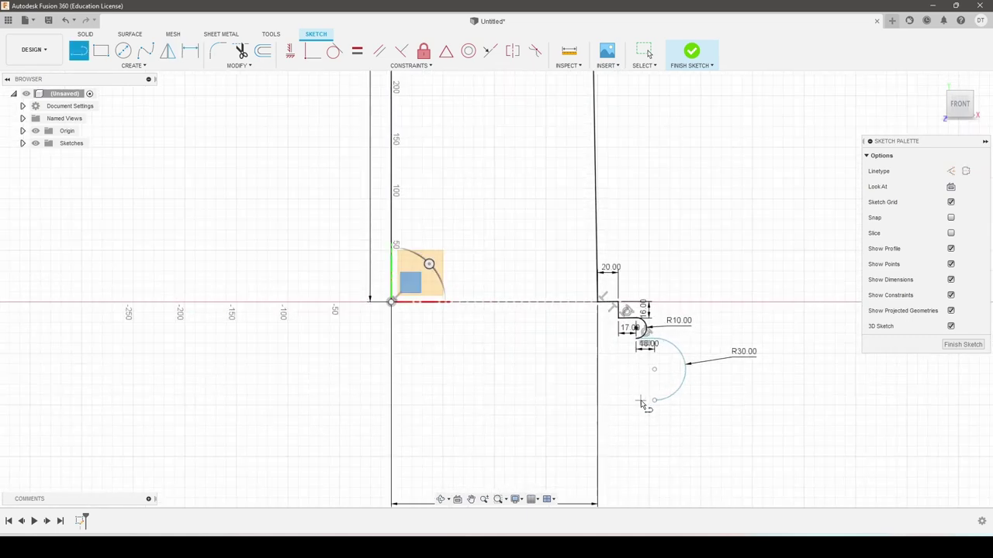
{"action": "left_click_drag", "start_coordinate": [654, 402], "coordinate": [358, 401]}
{"action": "key", "text": "Escape"}
{"action": "key", "text": "l"}
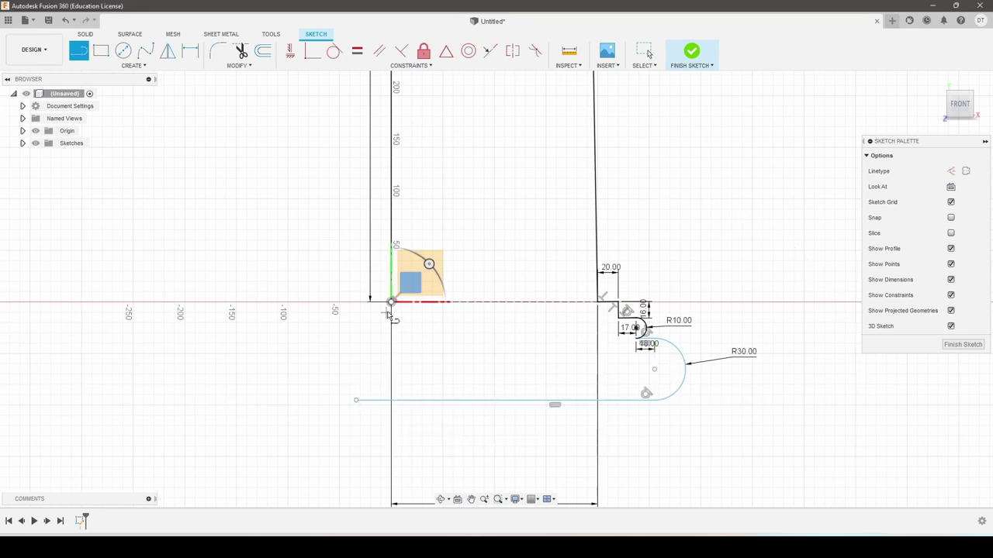
{"action": "left_click_drag", "start_coordinate": [392, 302], "coordinate": [396, 407]}
{"action": "key", "text": "Escape"}
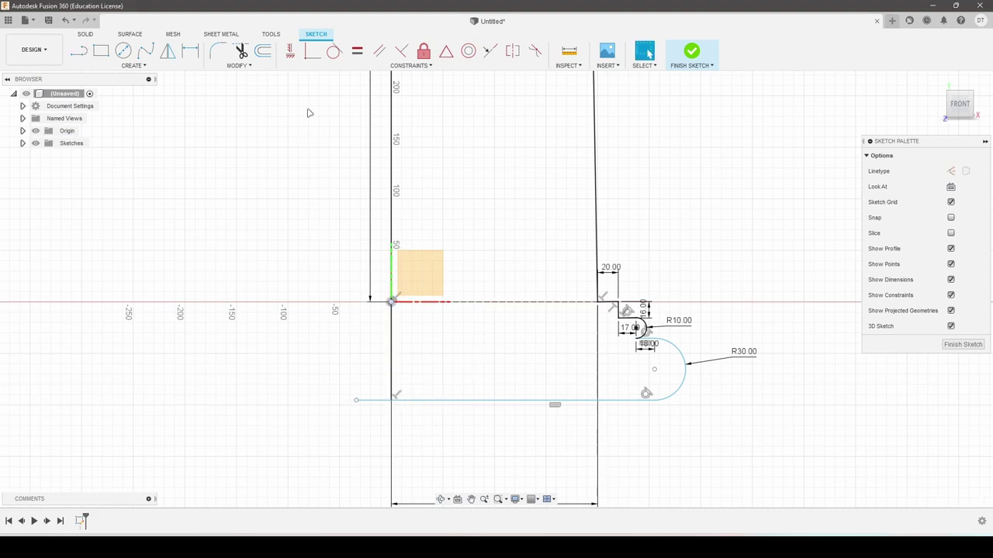
{"action": "key", "text": "t"}
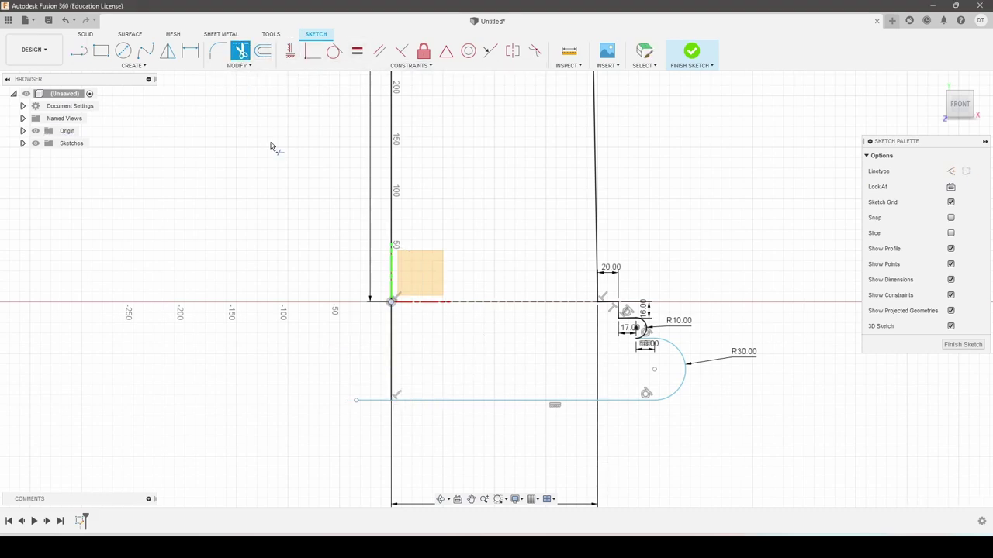
{"action": "left_click", "coordinate": [375, 401]}
{"action": "scroll", "coordinate": [374, 401], "scroll_direction": "up", "scroll_amount": 3}
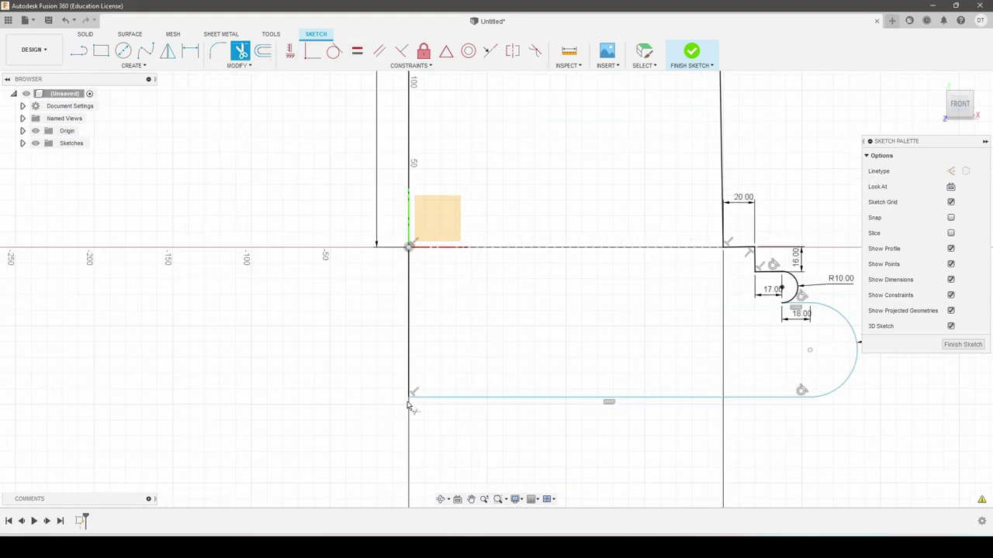
{"action": "key", "text": "Escape"}
- Dimension the bottom line 95 mm vertically below the origin
{"action": "key", "text": "d"}
{"action": "left_click", "coordinate": [407, 248]}
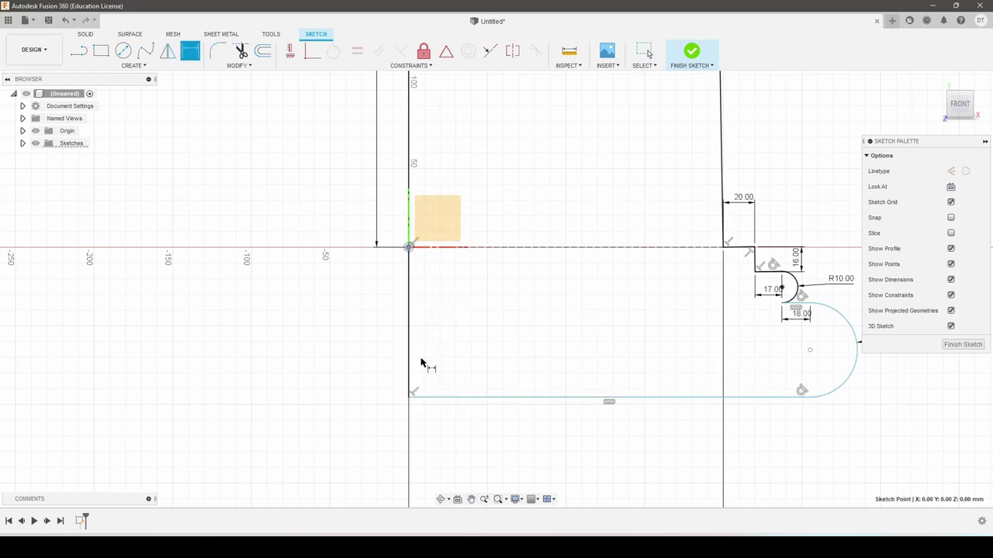
{"action": "left_click", "coordinate": [414, 397]}
{"action": "left_click", "coordinate": [347, 348]}
{"action": "type", "text": "95"}
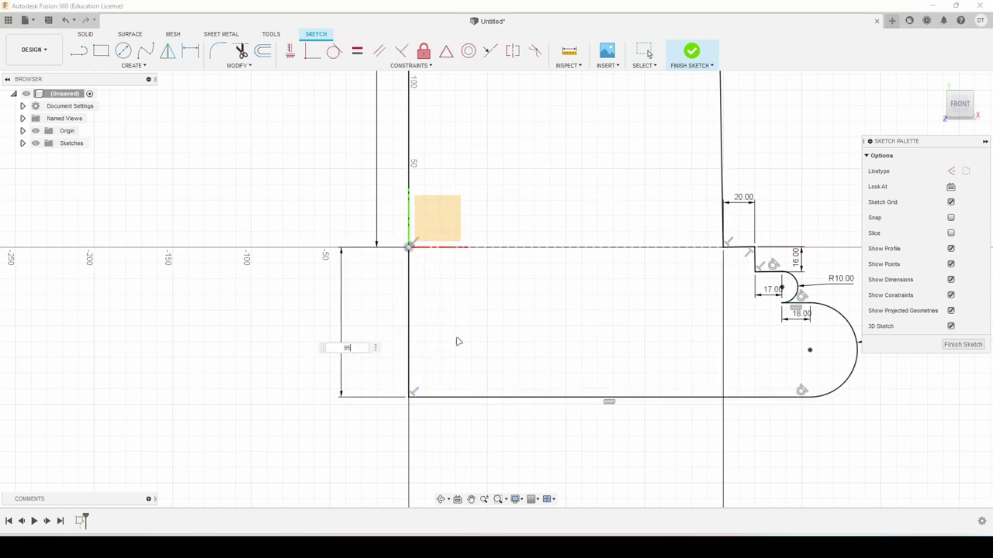
{"action": "key", "text": "Return"}
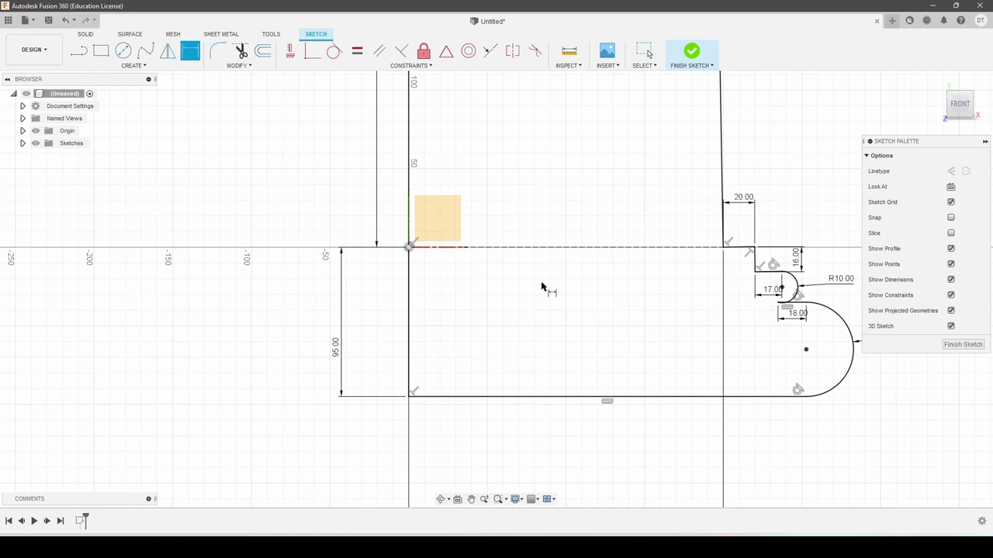
{"action": "scroll", "coordinate": [543, 288], "scroll_direction": "down", "scroll_amount": 1}
{"action": "scroll", "coordinate": [587, 294], "scroll_direction": "down", "scroll_amount": 1}
{"action": "key", "text": "Escape"}
{"action": "scroll", "coordinate": [665, 281], "scroll_direction": "down", "scroll_amount": 1}
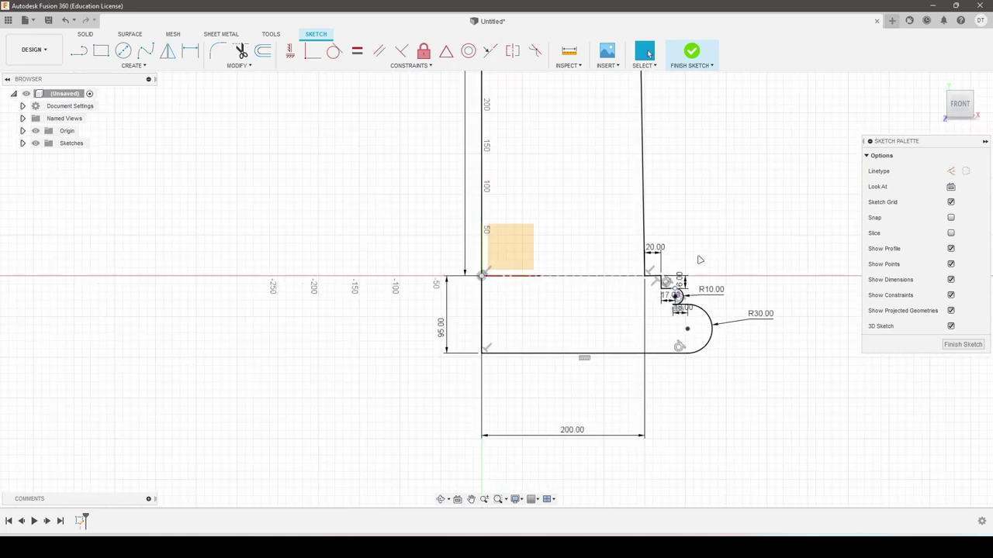
- Finish the sketch and frame the whole column profile in view
{"action": "left_click", "coordinate": [696, 50]}
{"action": "scroll", "coordinate": [672, 240], "scroll_direction": "down", "scroll_amount": 2}
{"action": "scroll", "coordinate": [683, 210], "scroll_direction": "down", "scroll_amount": 2}
{"action": "middle_click_drag", "start_coordinate": [695, 183], "coordinate": [642, 399]}
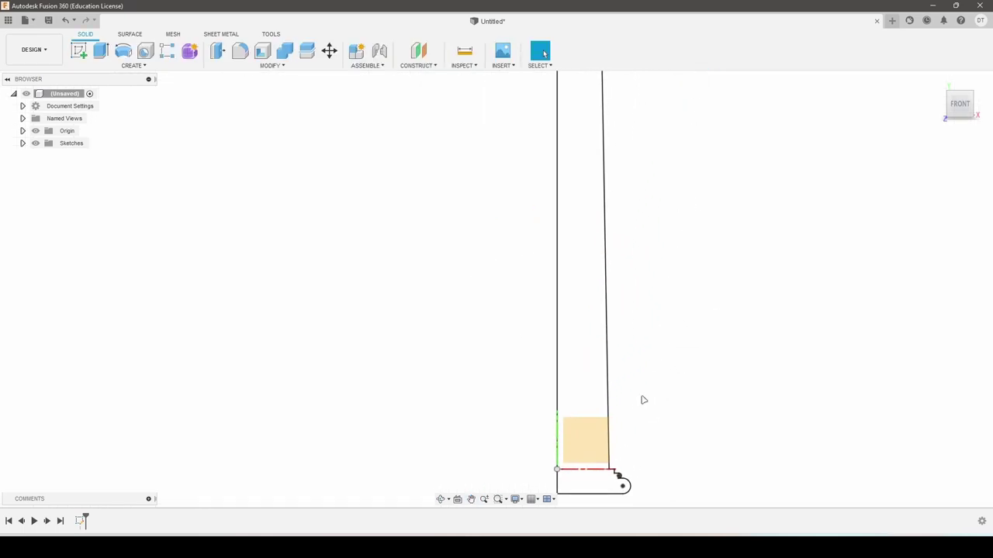
{"action": "scroll", "coordinate": [640, 361], "scroll_direction": "down", "scroll_amount": 2}
{"action": "scroll", "coordinate": [659, 238], "scroll_direction": "up", "scroll_amount": 1}
{"action": "scroll", "coordinate": [651, 295], "scroll_direction": "down", "scroll_amount": 1}
{"action": "middle_click_drag", "start_coordinate": [652, 295], "coordinate": [601, 275]}
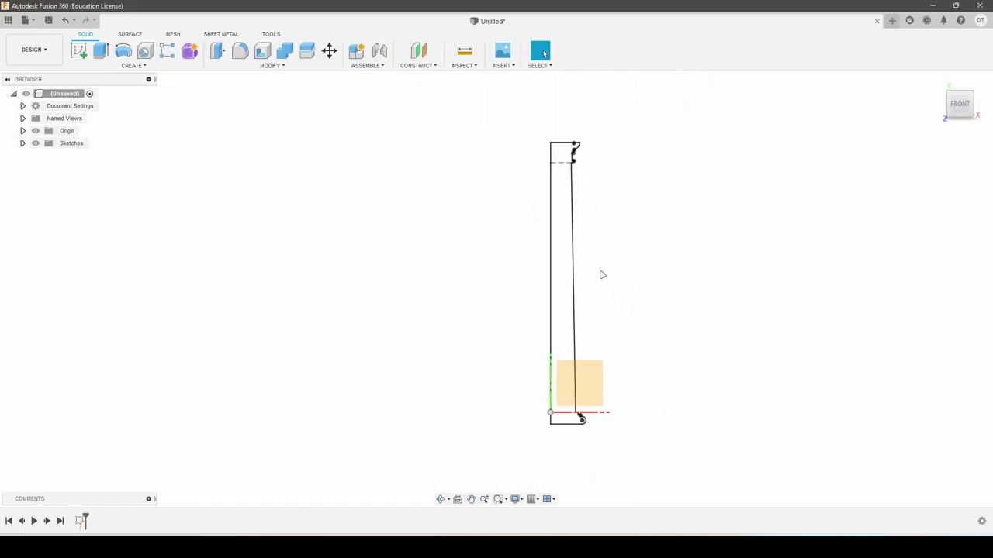
- Revolve the column profile around its vertical axis into a solid body
{"action": "left_click", "coordinate": [123, 50]}
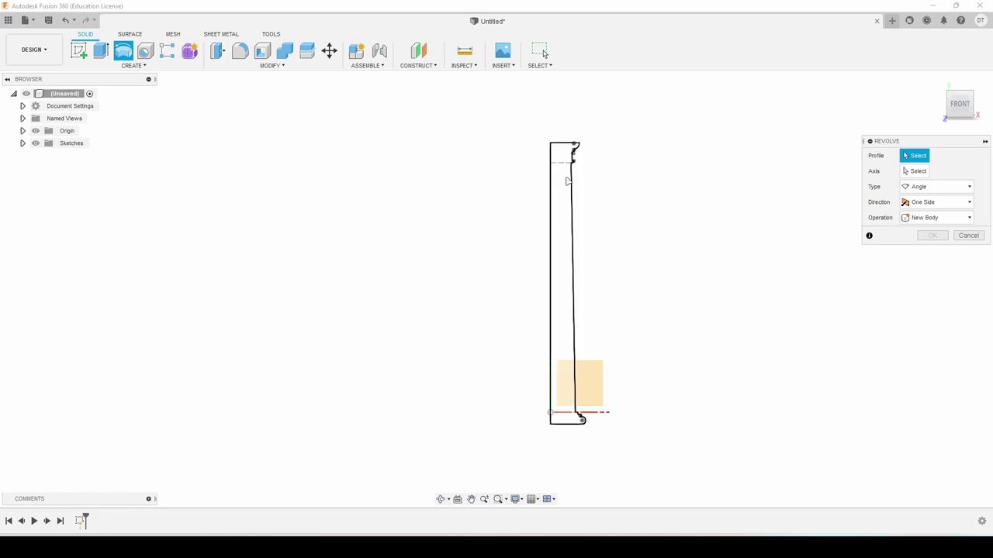
{"action": "left_click", "coordinate": [564, 186]}
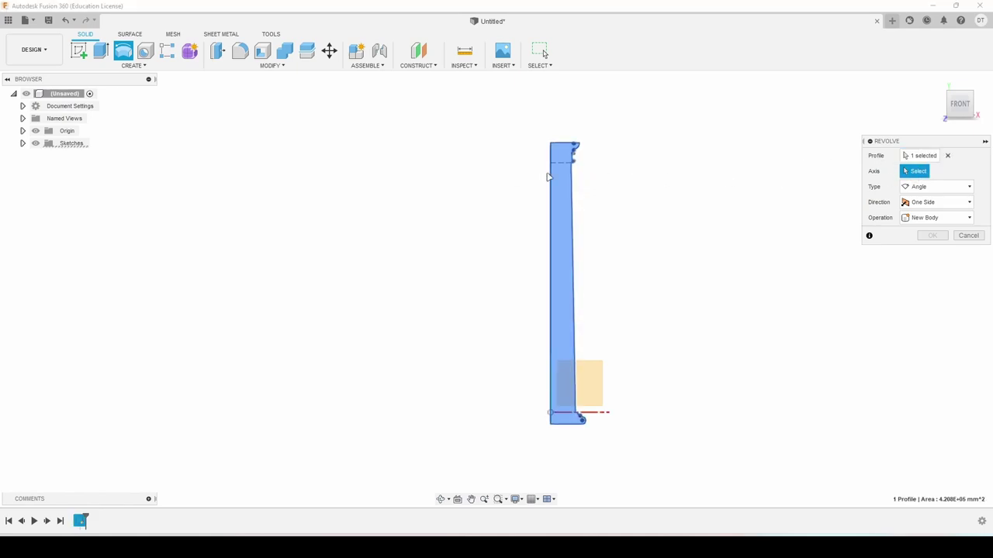
{"action": "left_click", "coordinate": [551, 179]}
{"action": "left_click", "coordinate": [934, 252]}
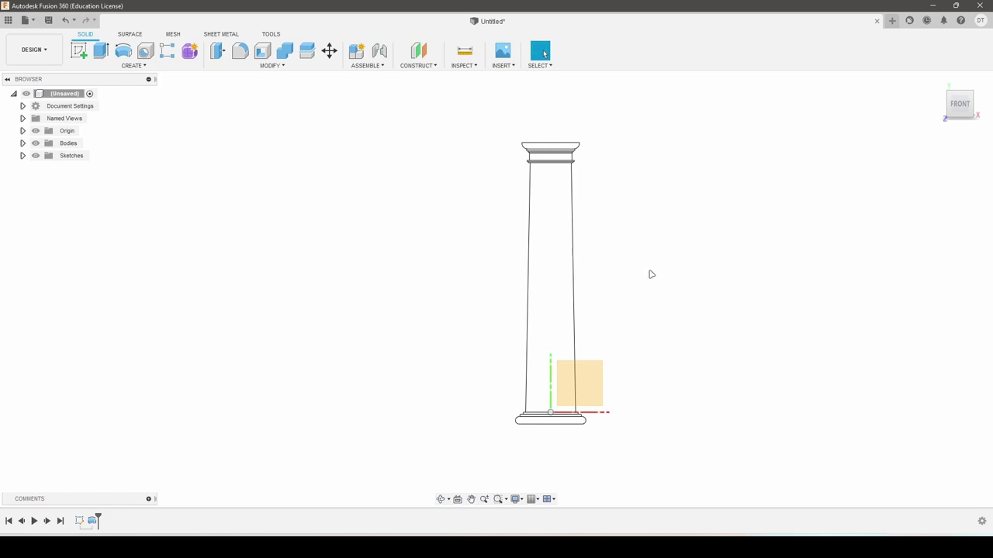
- Start a fillet and select the first ring edge near the column top
{"action": "key", "text": "f"}
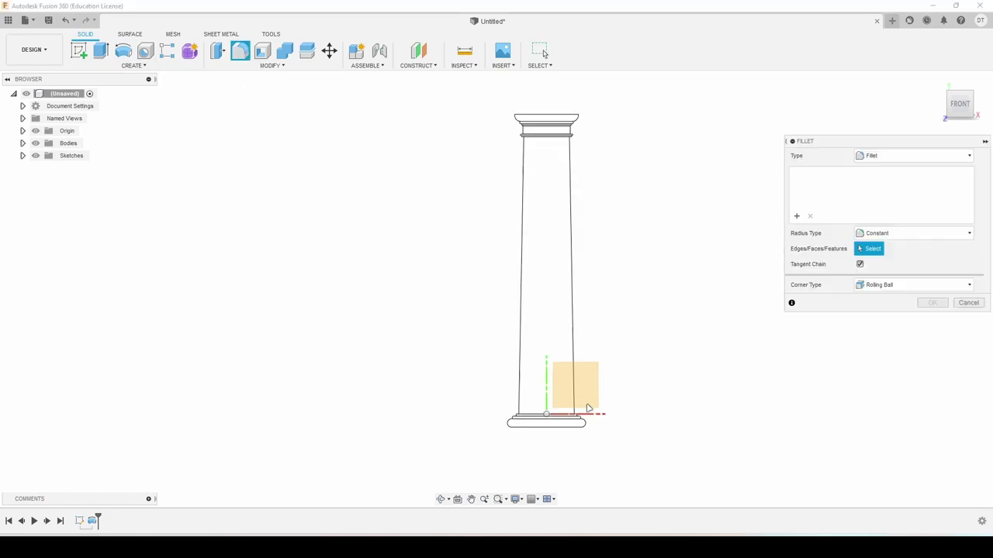
{"action": "scroll", "coordinate": [583, 414], "scroll_direction": "up", "scroll_amount": 5}
{"action": "middle_click_drag", "start_coordinate": [558, 394], "coordinate": [594, 364], "text": "shift"}
{"action": "scroll", "coordinate": [593, 365], "scroll_direction": "up", "scroll_amount": 3}
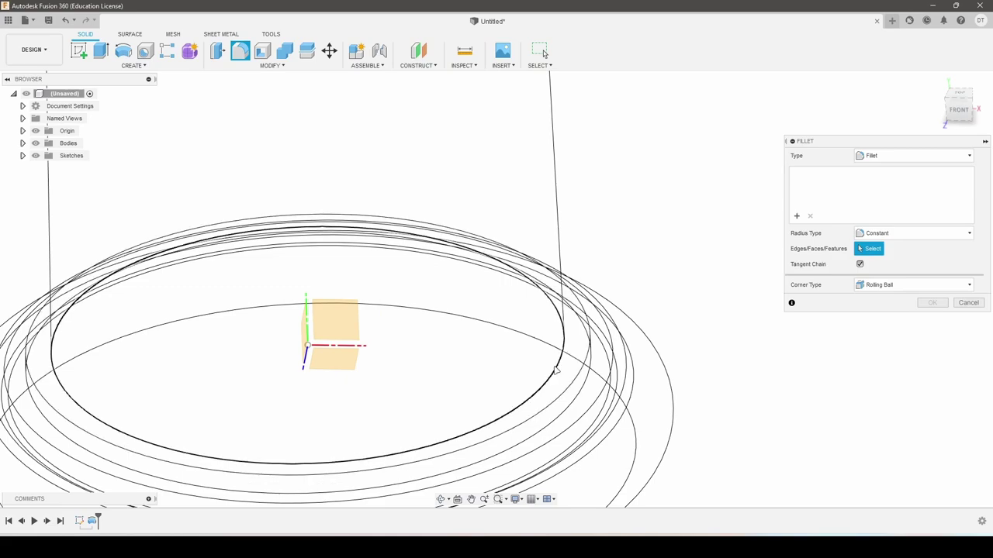
{"action": "left_click", "coordinate": [594, 363]}
{"action": "scroll", "coordinate": [597, 365], "scroll_direction": "down", "scroll_amount": 5}
{"action": "scroll", "coordinate": [634, 282], "scroll_direction": "down", "scroll_amount": 5}
- Add the second capital ring edge and apply the fillet with a 15 mm radius
{"action": "mouse_move", "coordinate": [634, 282]}
{"action": "middle_mouse_down", "text": "shift"}
{"action": "mouse_move", "coordinate": [633, 314]}
{"action": "mouse_move", "coordinate": [656, 164]}
{"action": "middle_mouse_up", "text": "shift"}
{"action": "scroll", "coordinate": [634, 197], "scroll_direction": "up", "scroll_amount": 5}
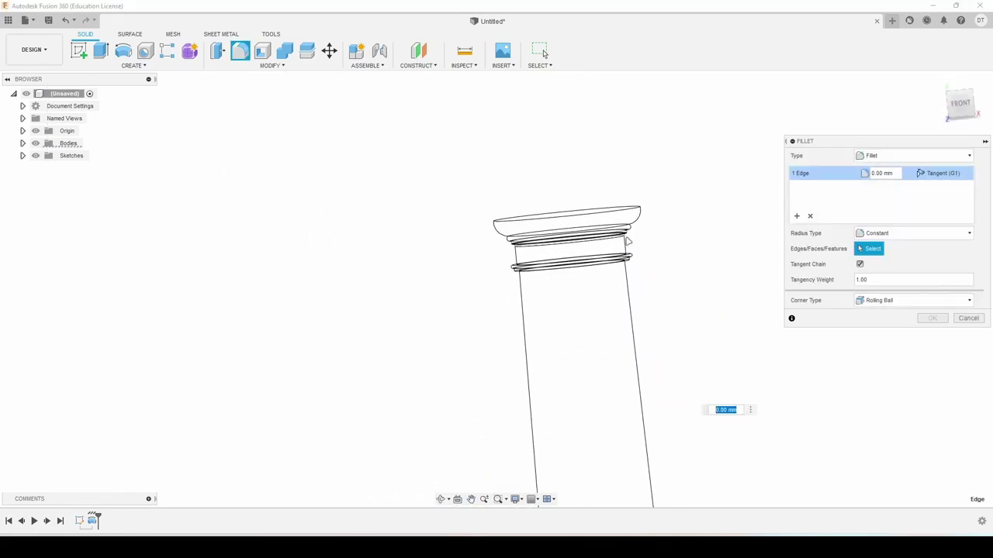
{"action": "scroll", "coordinate": [623, 262], "scroll_direction": "up", "scroll_amount": 3}
{"action": "scroll", "coordinate": [622, 262], "scroll_direction": "up", "scroll_amount": 3}
{"action": "middle_click_drag", "start_coordinate": [623, 262], "coordinate": [609, 296], "text": "shift"}
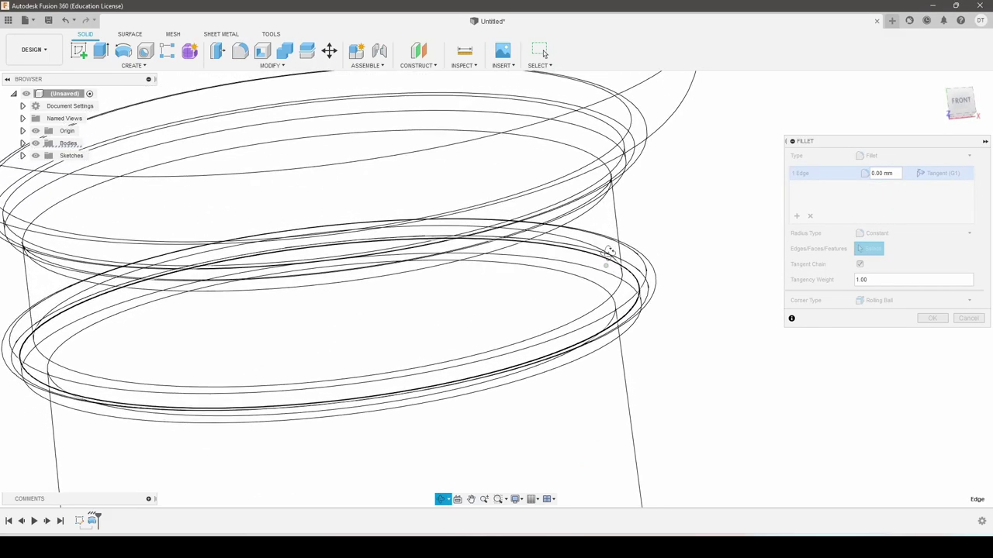
{"action": "left_click", "coordinate": [608, 295]}
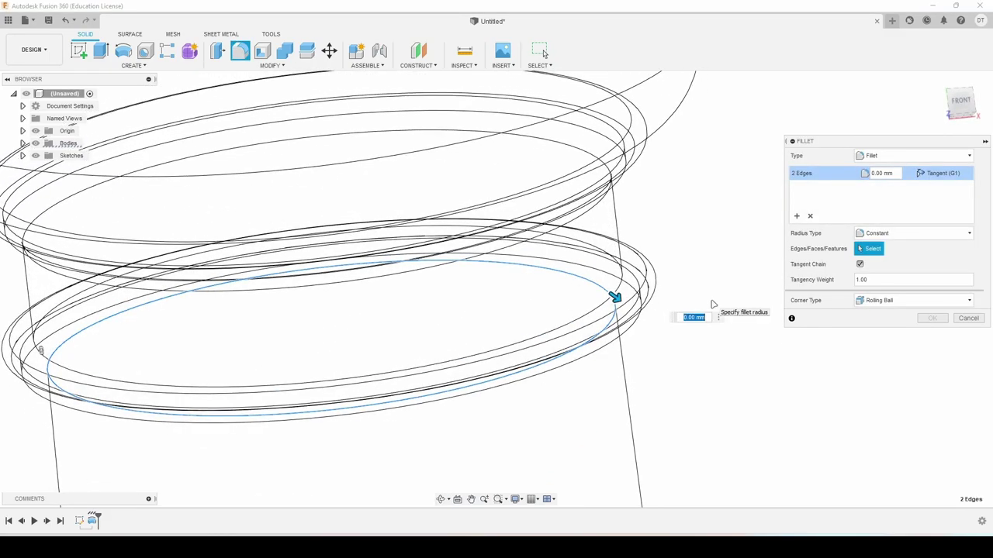
{"action": "type", "text": "15"}
{"action": "key", "text": "Return"}
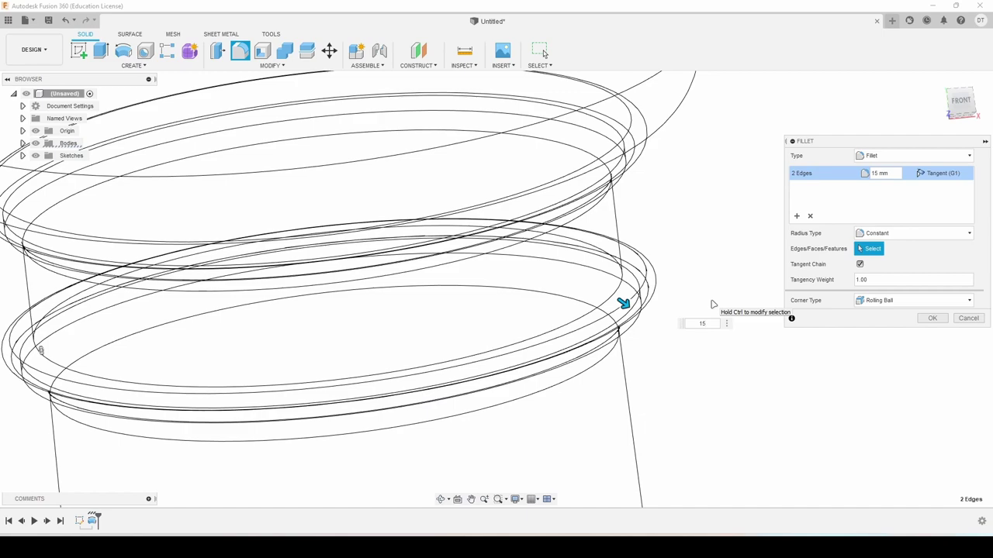
{"action": "key", "text": "Return"}
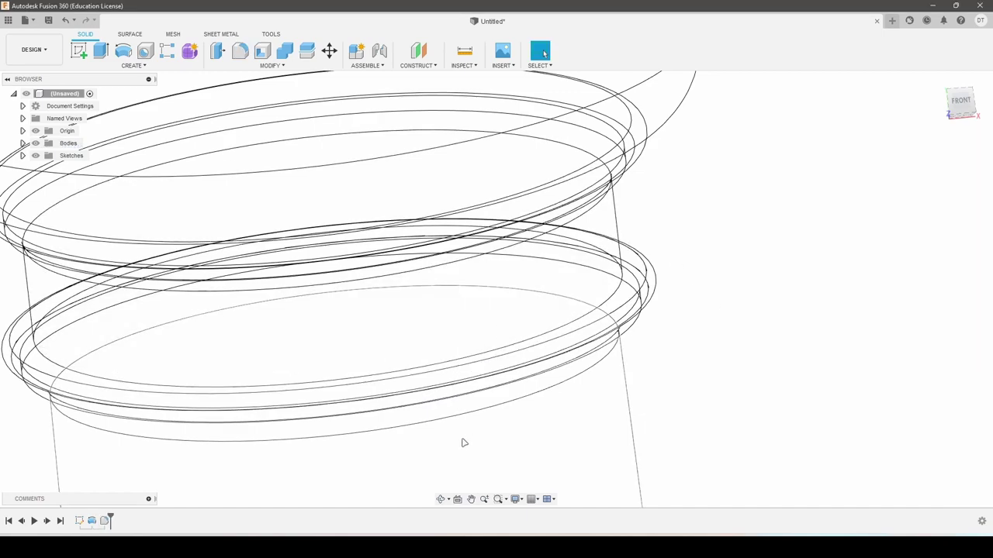
{"action": "left_click", "coordinate": [520, 501]}
{"action": "mouse_move", "coordinate": [537, 406]}
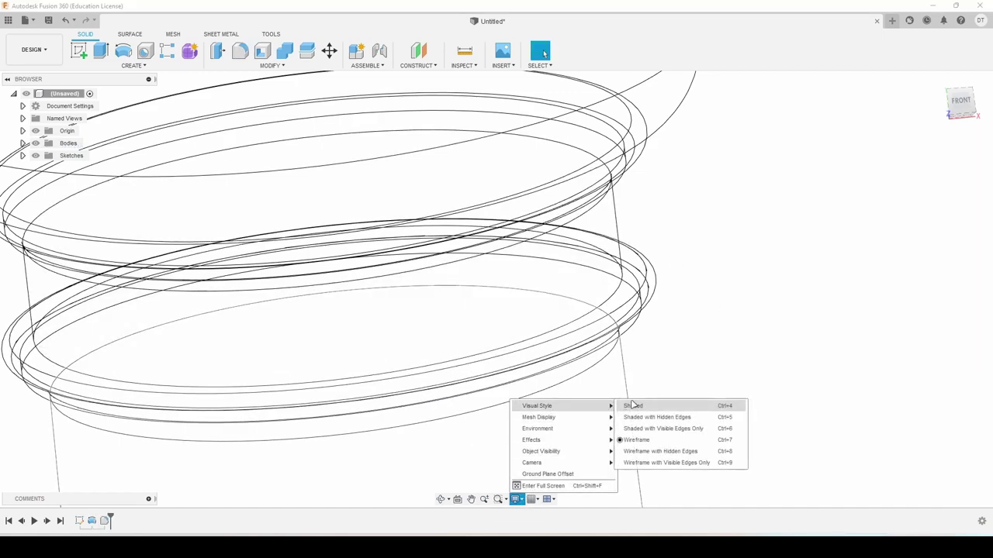
- Switch the column to shaded display and return to the centred home view
{"action": "left_click", "coordinate": [639, 405]}
{"action": "scroll", "coordinate": [671, 317], "scroll_direction": "down", "scroll_amount": 5}
{"action": "scroll", "coordinate": [696, 266], "scroll_direction": "down", "scroll_amount": 3}
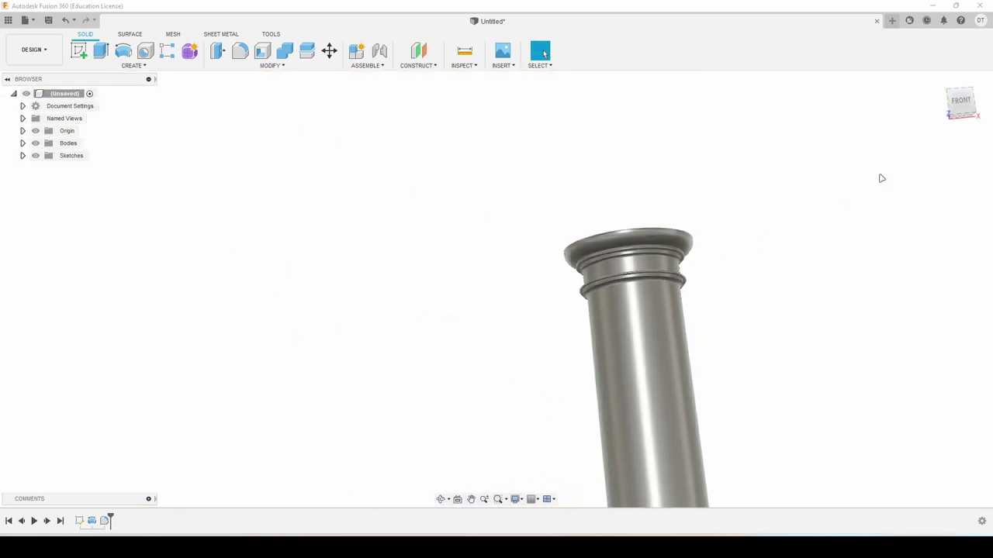
{"action": "left_click", "coordinate": [959, 105]}
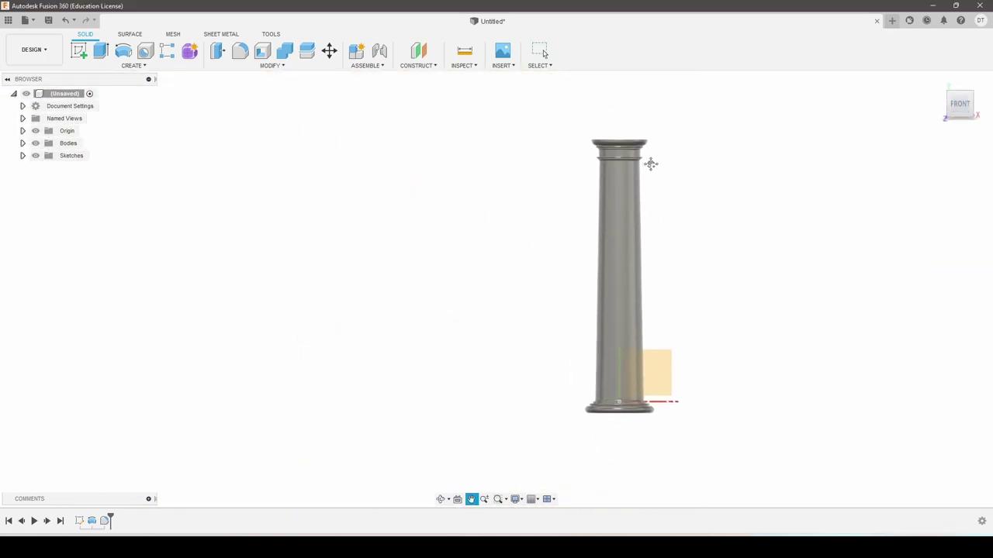
{"action": "middle_click_drag", "start_coordinate": [705, 248], "coordinate": [632, 259]}
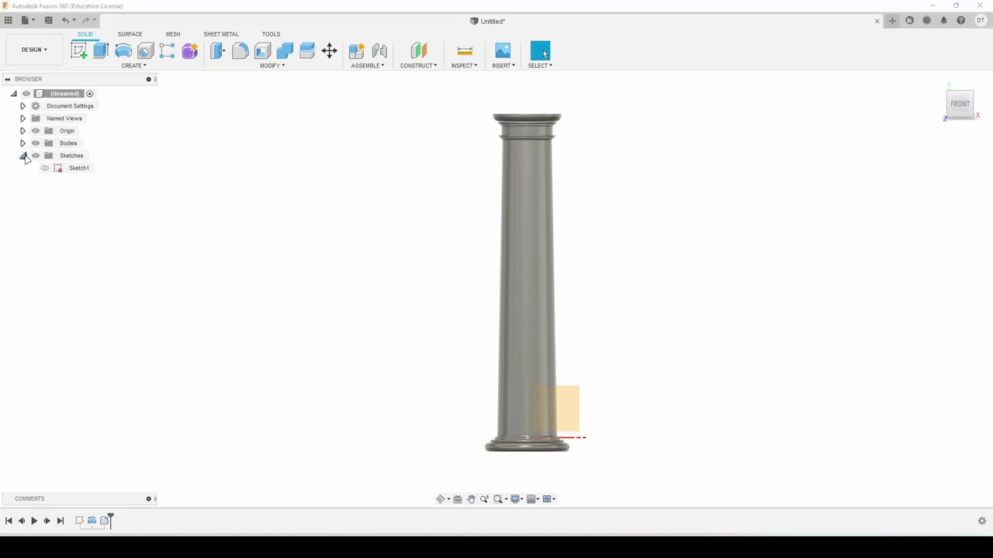
- Make Sketch1 visible again and zoom in toward the column top
{"action": "left_click", "coordinate": [44, 168]}
{"action": "scroll", "coordinate": [553, 134], "scroll_direction": "up", "scroll_amount": 3}
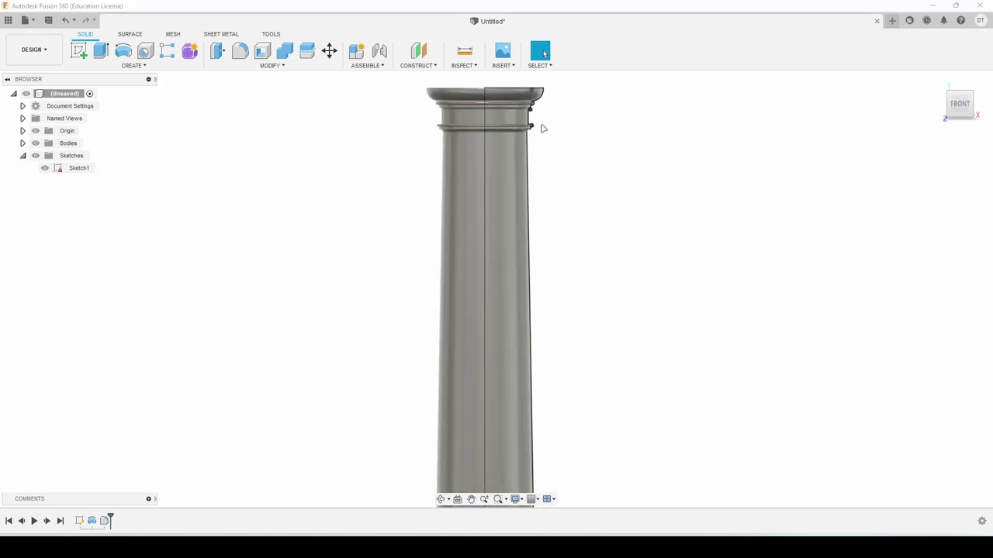
{"action": "scroll", "coordinate": [540, 127], "scroll_direction": "up", "scroll_amount": 2}
{"action": "left_click", "coordinate": [432, 66]}
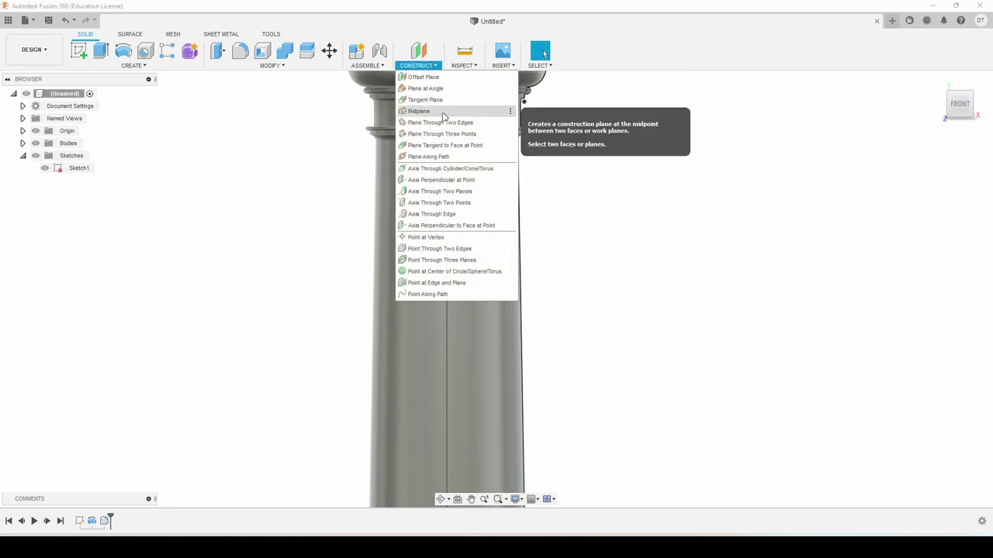
- Create Plane1 tangent to the shaft face at the sketch point near its top
{"action": "left_click", "coordinate": [445, 145]}
{"action": "left_click", "coordinate": [489, 171]}
{"action": "scroll", "coordinate": [535, 144], "scroll_direction": "up", "scroll_amount": 2}
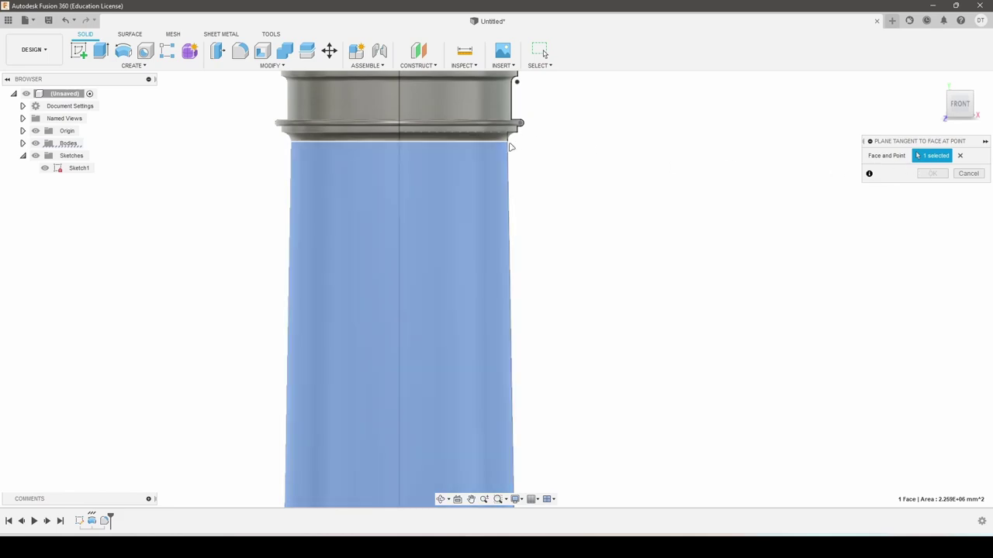
{"action": "scroll", "coordinate": [504, 145], "scroll_direction": "up", "scroll_amount": 3}
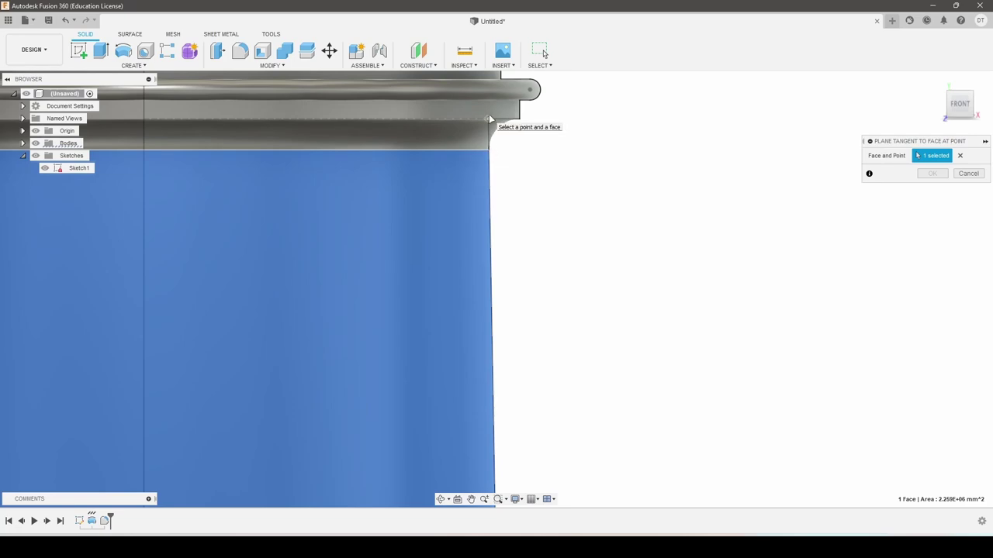
{"action": "left_click", "coordinate": [490, 121]}
{"action": "scroll", "coordinate": [593, 188], "scroll_direction": "down", "scroll_amount": 3}
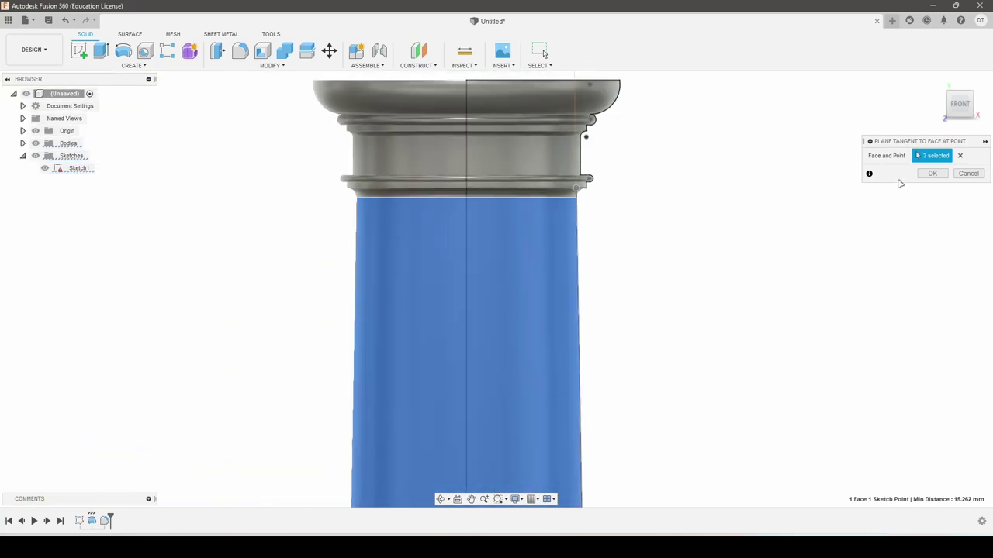
{"action": "left_click", "coordinate": [931, 173]}
{"action": "middle_click_drag", "start_coordinate": [589, 246], "coordinate": [598, 242], "text": "shift"}
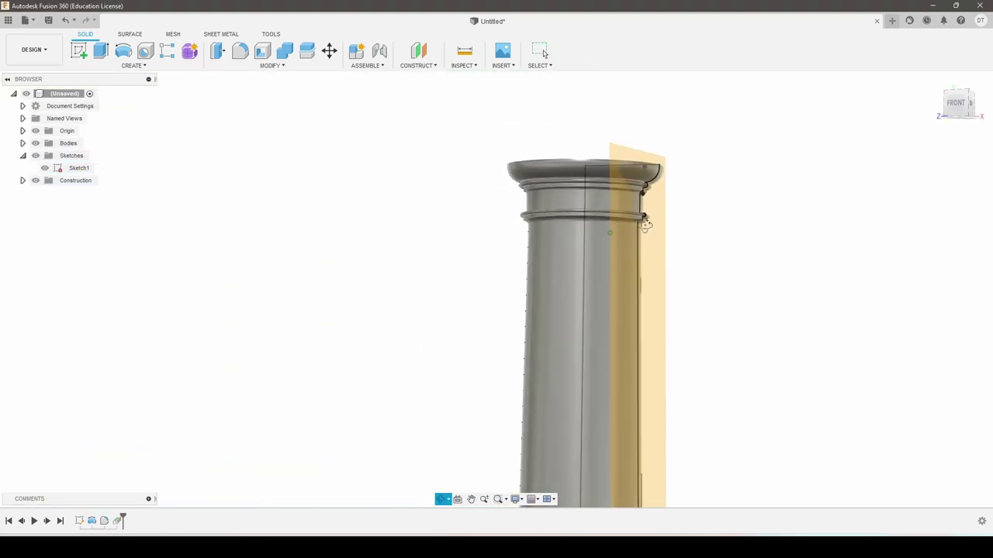
{"action": "scroll", "coordinate": [767, 233], "scroll_direction": "down", "scroll_amount": 3}
{"action": "scroll", "coordinate": [804, 288], "scroll_direction": "down", "scroll_amount": 2}
{"action": "middle_click_drag", "start_coordinate": [804, 288], "coordinate": [598, 194]}
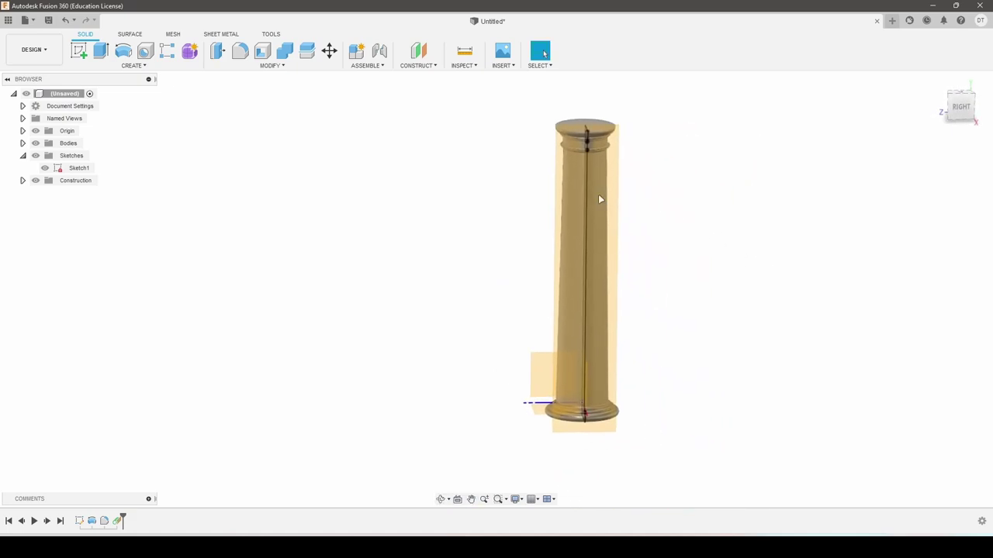
{"action": "scroll", "coordinate": [632, 199], "scroll_direction": "up", "scroll_amount": 3}
- Start Sketch2 on the tangent construction plane Plane1
{"action": "left_click", "coordinate": [580, 167]}
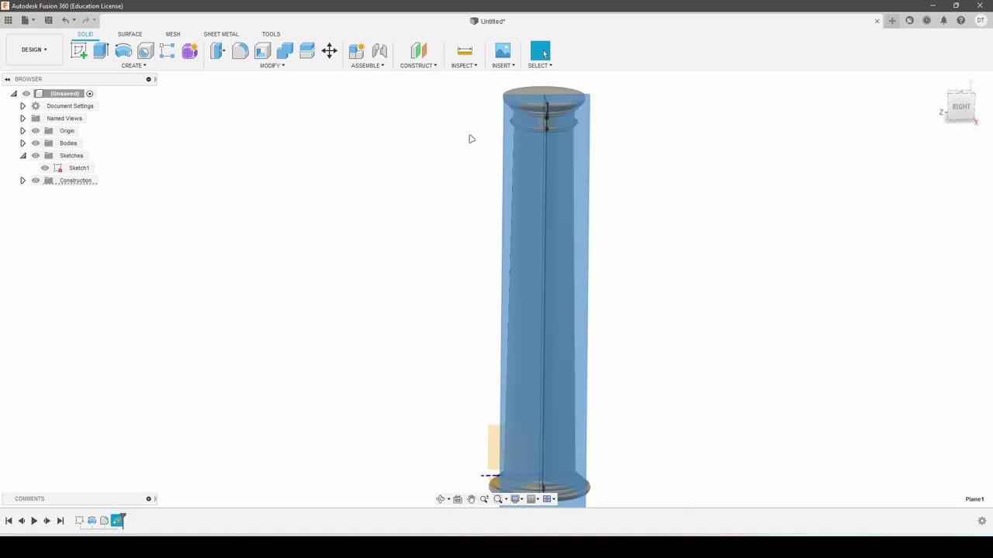
{"action": "left_click", "coordinate": [81, 54]}
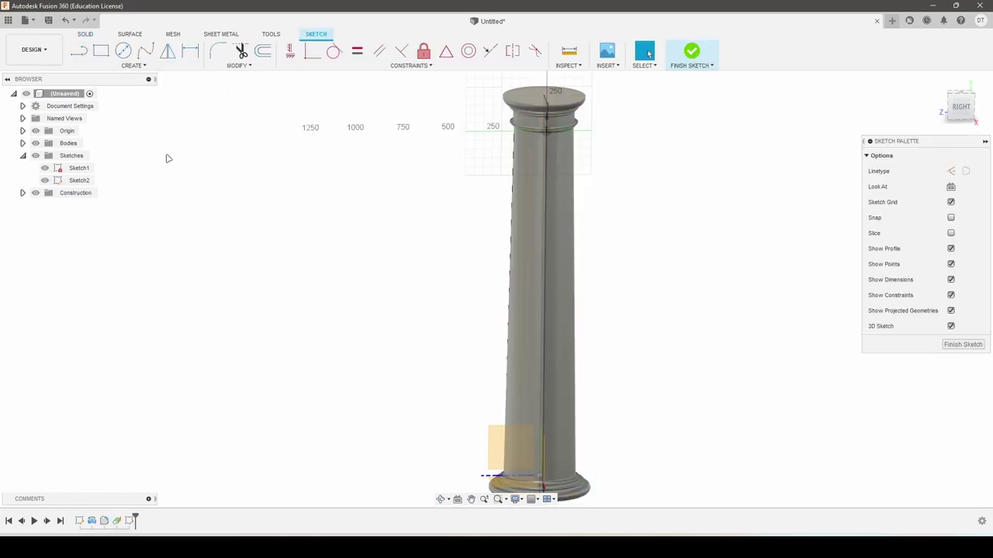
{"action": "left_click", "coordinate": [22, 193]}
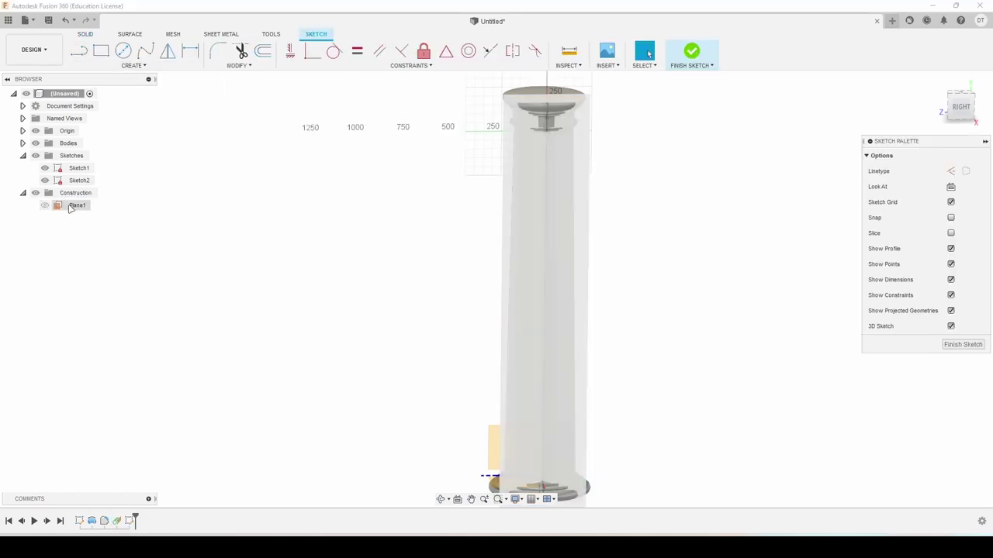
{"action": "left_click", "coordinate": [583, 162]}
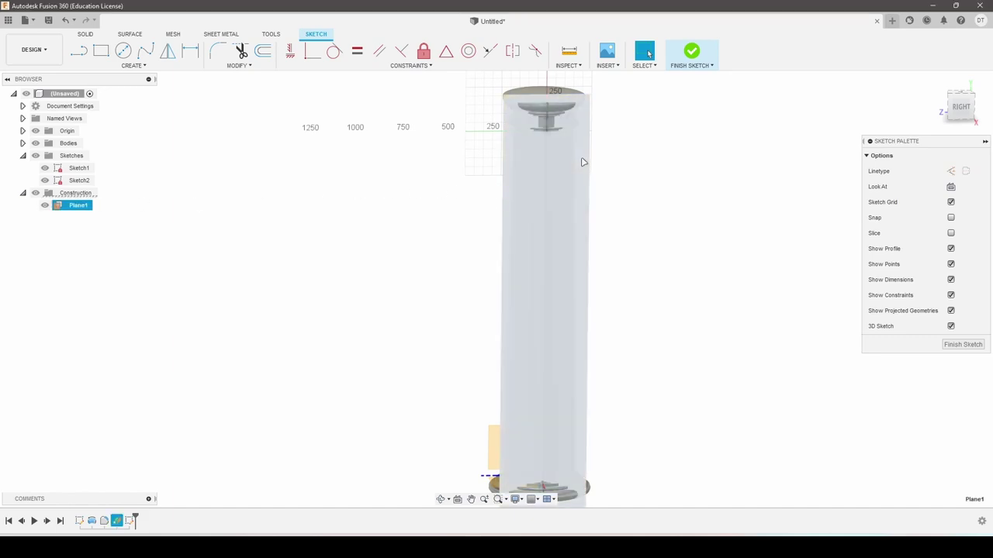
- View Sketch2 face-on and frame the whole column
{"action": "left_click", "coordinate": [458, 500]}
{"action": "scroll", "coordinate": [675, 361], "scroll_direction": "down", "scroll_amount": 3}
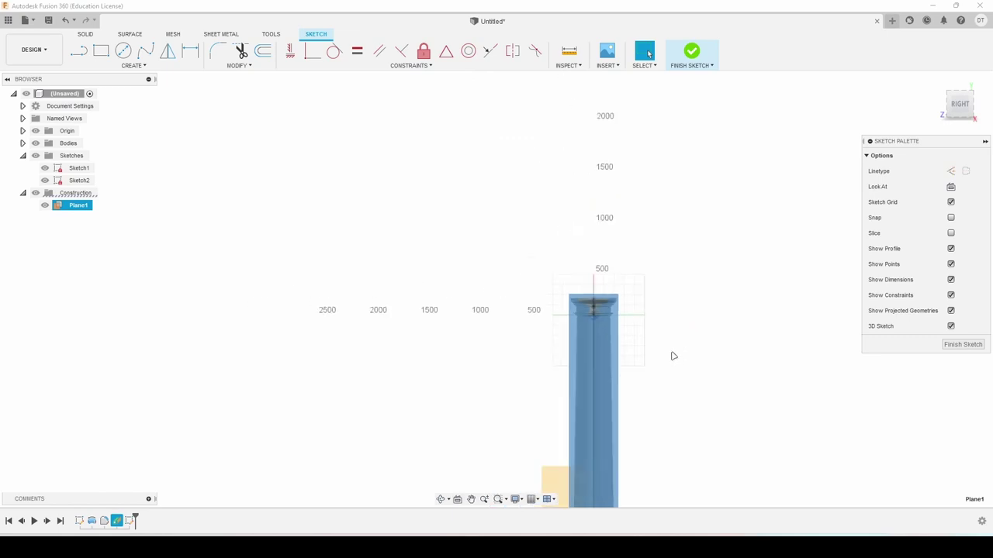
{"action": "mouse_move", "coordinate": [671, 354]}
{"action": "middle_mouse_down"}
{"action": "mouse_move", "coordinate": [574, 170]}
{"action": "mouse_move", "coordinate": [549, 246]}
{"action": "middle_mouse_up"}
{"action": "scroll", "coordinate": [610, 238], "scroll_direction": "up", "scroll_amount": 1}
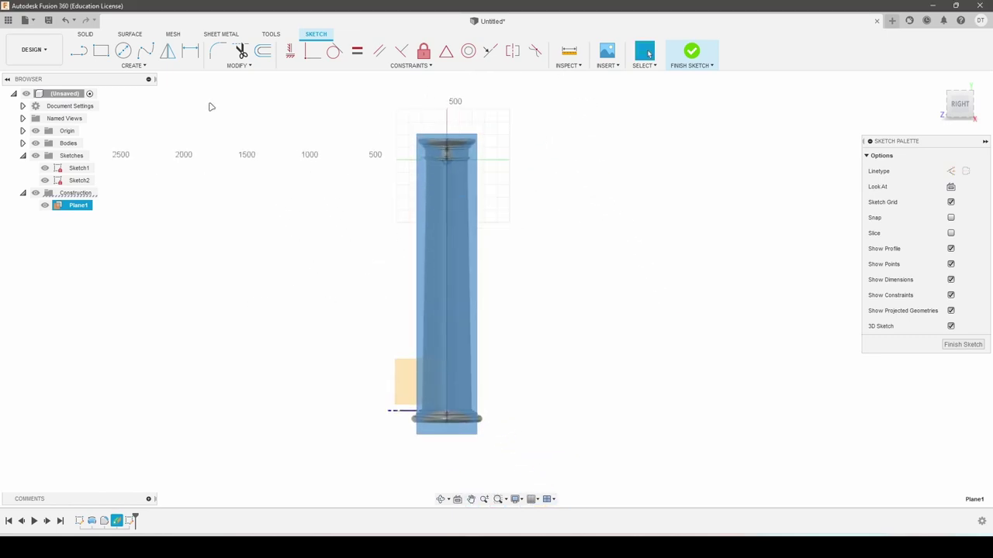
{"action": "left_click", "coordinate": [117, 66]}
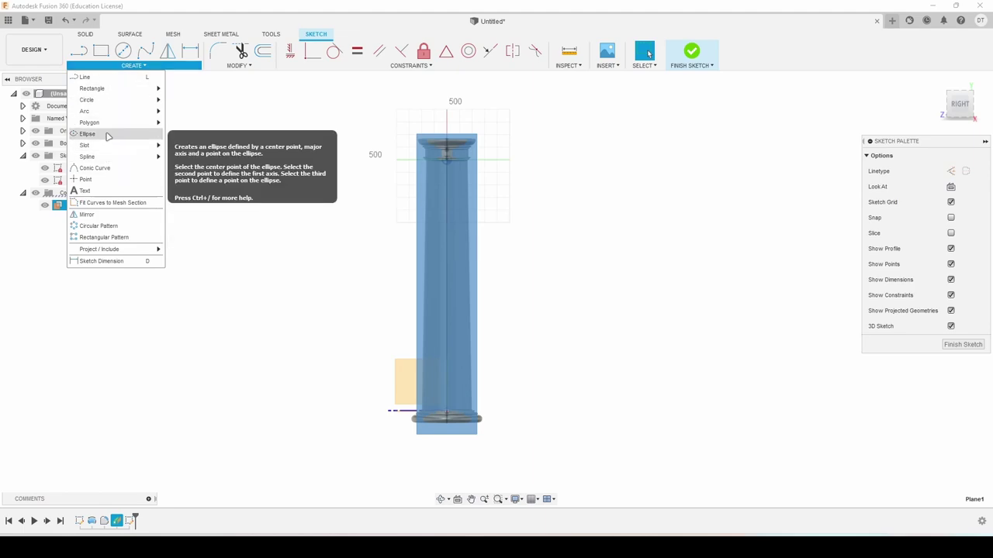
{"action": "mouse_move", "coordinate": [85, 145]}
{"action": "left_click", "coordinate": [209, 146]}
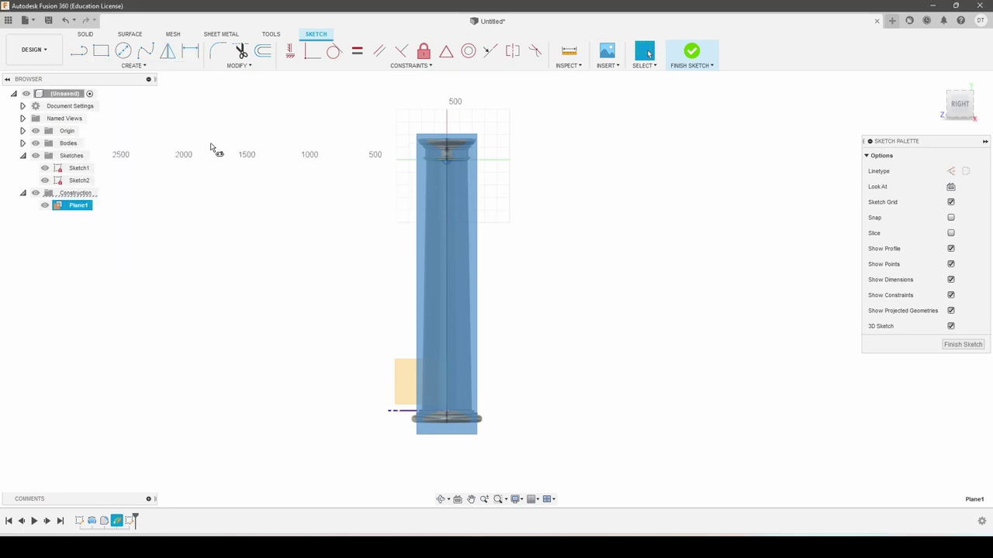
{"action": "scroll", "coordinate": [446, 164], "scroll_direction": "up", "scroll_amount": 2}
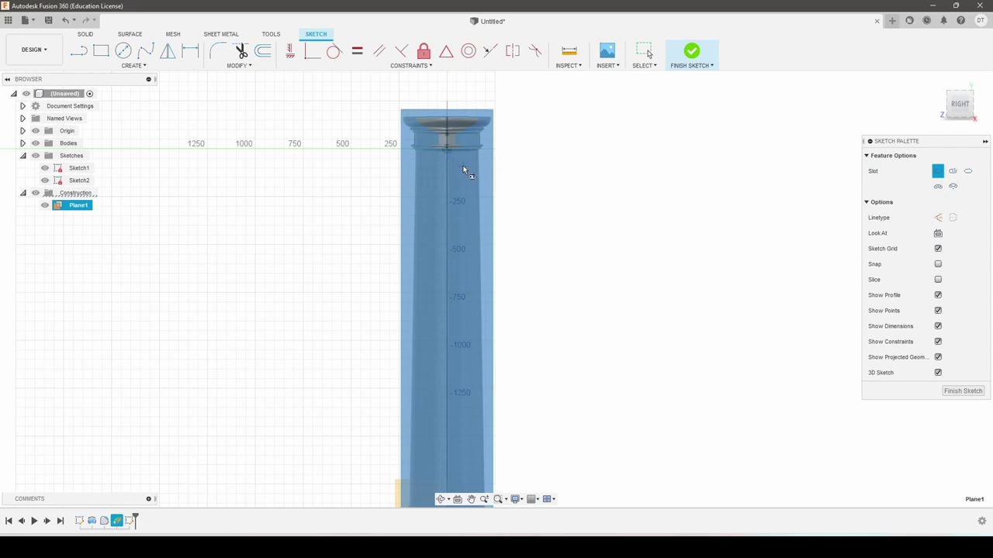
{"action": "scroll", "coordinate": [447, 154], "scroll_direction": "up", "scroll_amount": 3}
- Draw a vertical line down the column's centre from its top to the base
{"action": "key", "text": "Escape"}
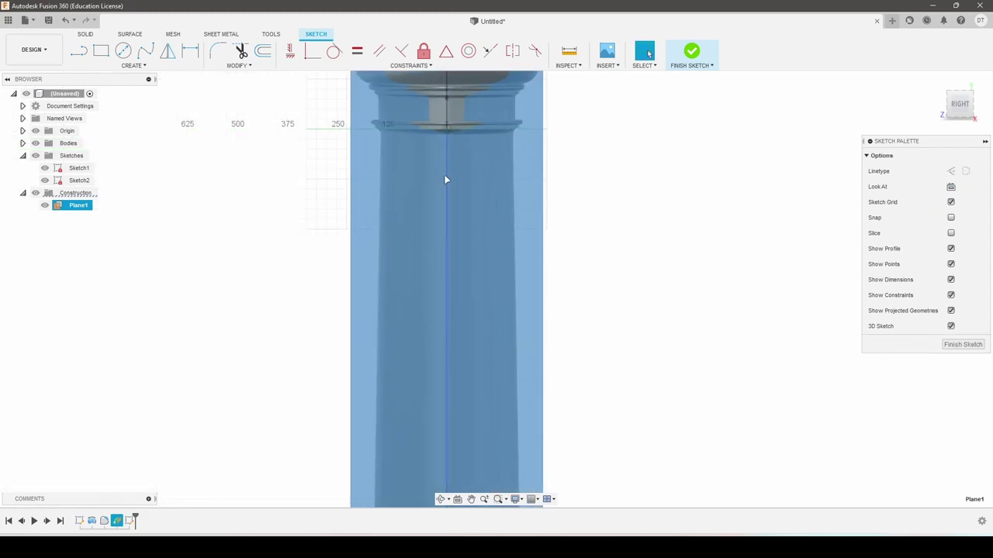
{"action": "key", "text": "l"}
{"action": "left_click", "coordinate": [447, 127]}
{"action": "scroll", "coordinate": [449, 194], "scroll_direction": "down", "scroll_amount": 3}
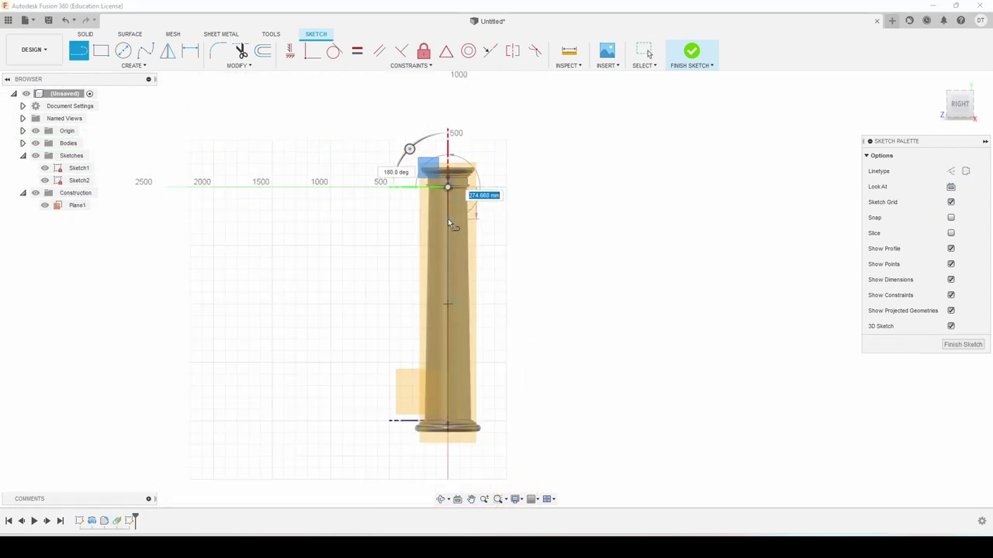
{"action": "scroll", "coordinate": [443, 363], "scroll_direction": "up", "scroll_amount": 3}
{"action": "scroll", "coordinate": [439, 333], "scroll_direction": "up", "scroll_amount": 2}
{"action": "scroll", "coordinate": [444, 321], "scroll_direction": "up", "scroll_amount": 3}
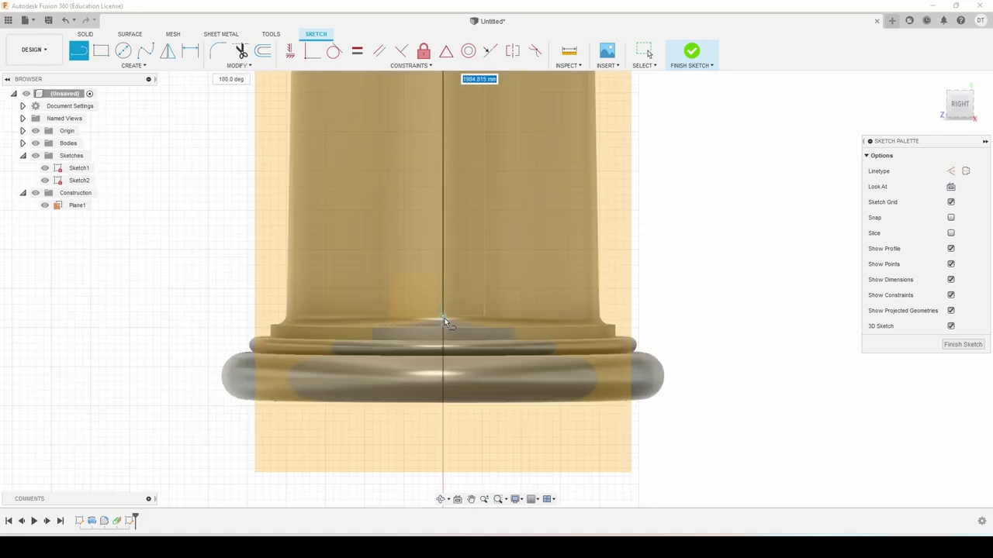
{"action": "left_click", "coordinate": [442, 324]}
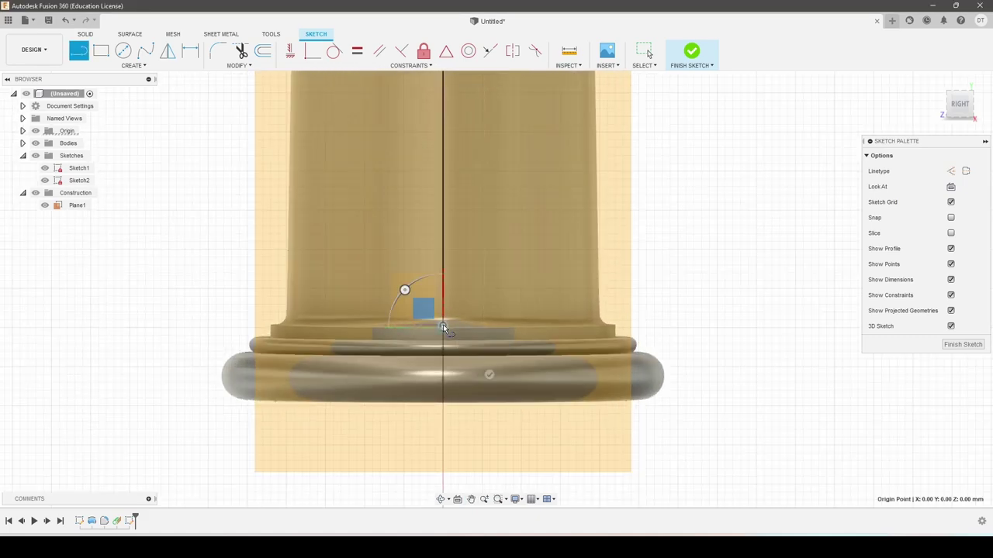
{"action": "key", "text": "Escape"}
- Convert the centre line to construction geometry and zoom out to the whole column
{"action": "left_click", "coordinate": [443, 267]}
{"action": "right_click", "coordinate": [442, 266]}
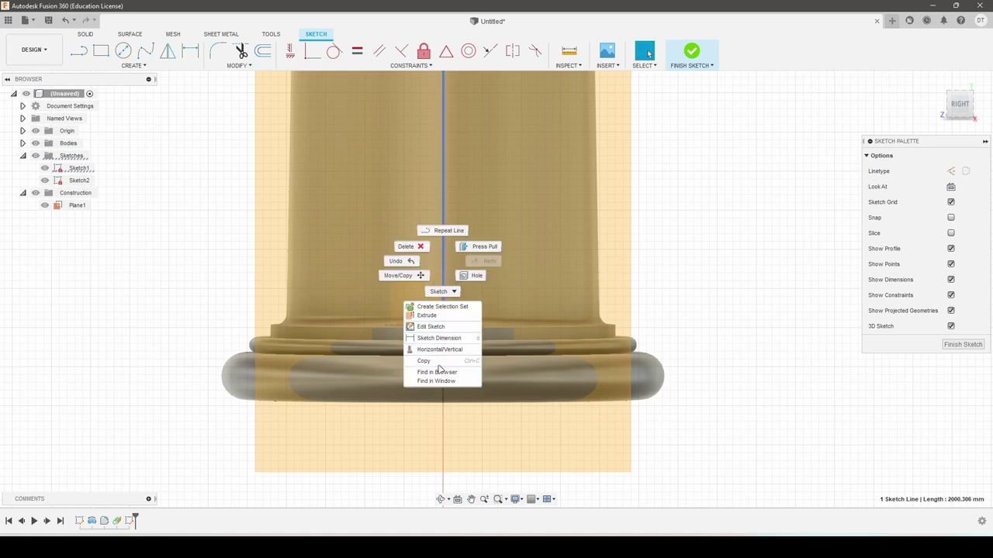
{"action": "left_click", "coordinate": [442, 202]}
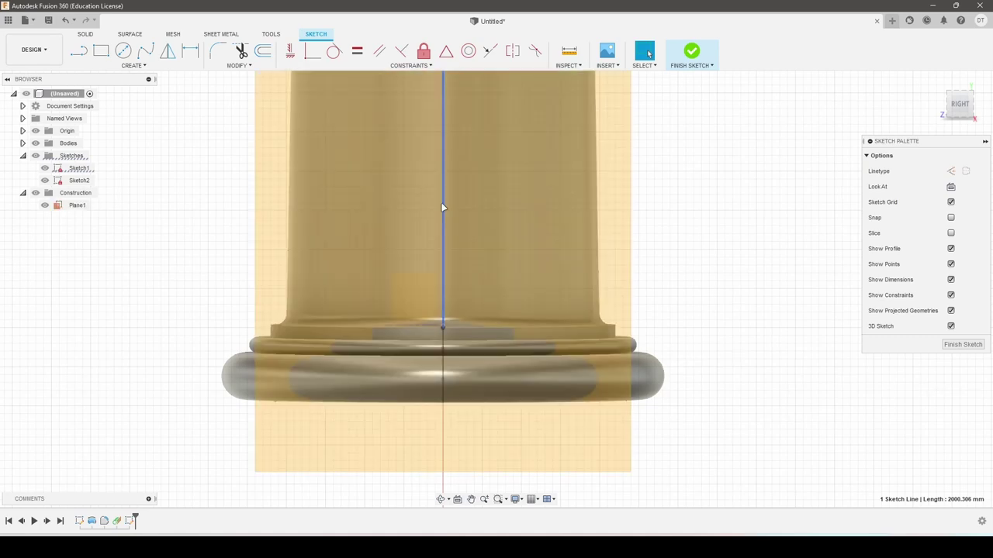
{"action": "right_click", "coordinate": [442, 207]}
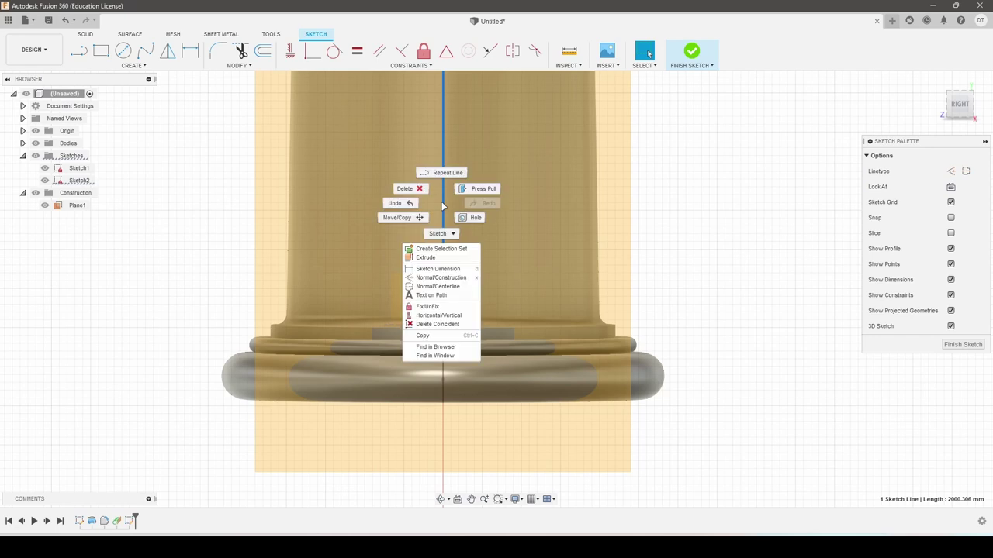
{"action": "left_click", "coordinate": [440, 278]}
{"action": "scroll", "coordinate": [680, 155], "scroll_direction": "down", "scroll_amount": 3}
{"action": "scroll", "coordinate": [611, 173], "scroll_direction": "down", "scroll_amount": 3}
{"action": "scroll", "coordinate": [636, 164], "scroll_direction": "down", "scroll_amount": 1}
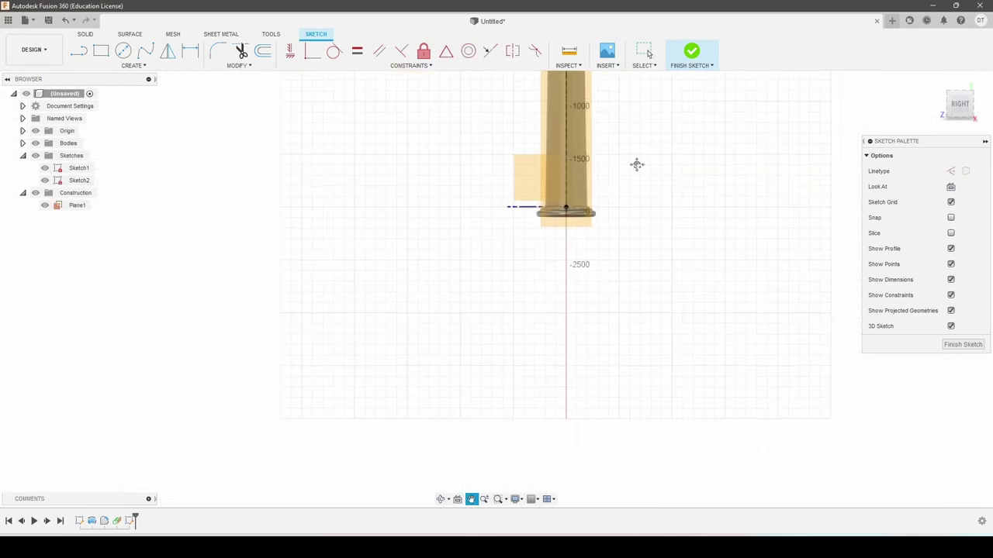
{"action": "middle_click_drag", "start_coordinate": [636, 164], "coordinate": [592, 344]}
{"action": "scroll", "coordinate": [538, 206], "scroll_direction": "up", "scroll_amount": 3}
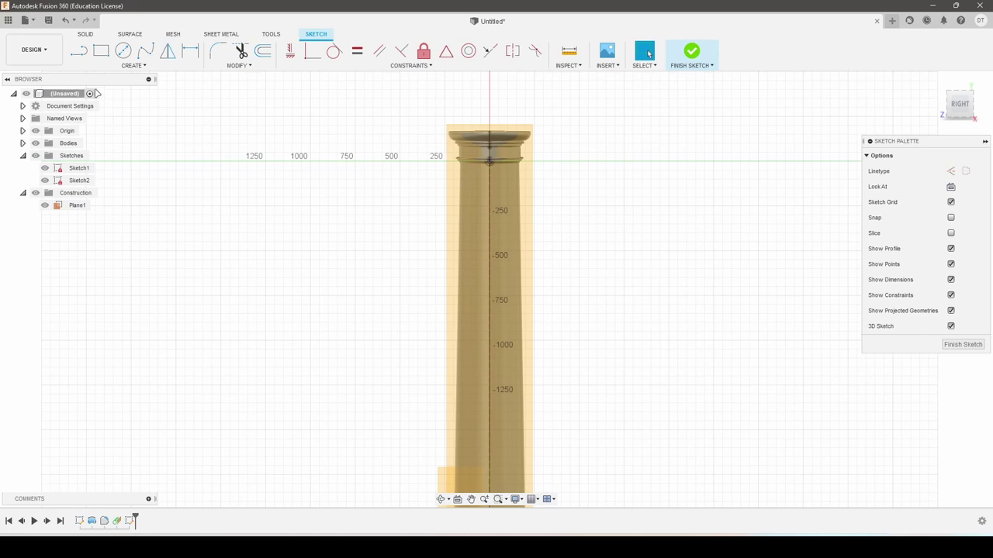
- Draw a centre-to-centre slot along the column axis from near the top down to the base
{"action": "left_click", "coordinate": [134, 67]}
{"action": "left_click", "coordinate": [191, 144]}
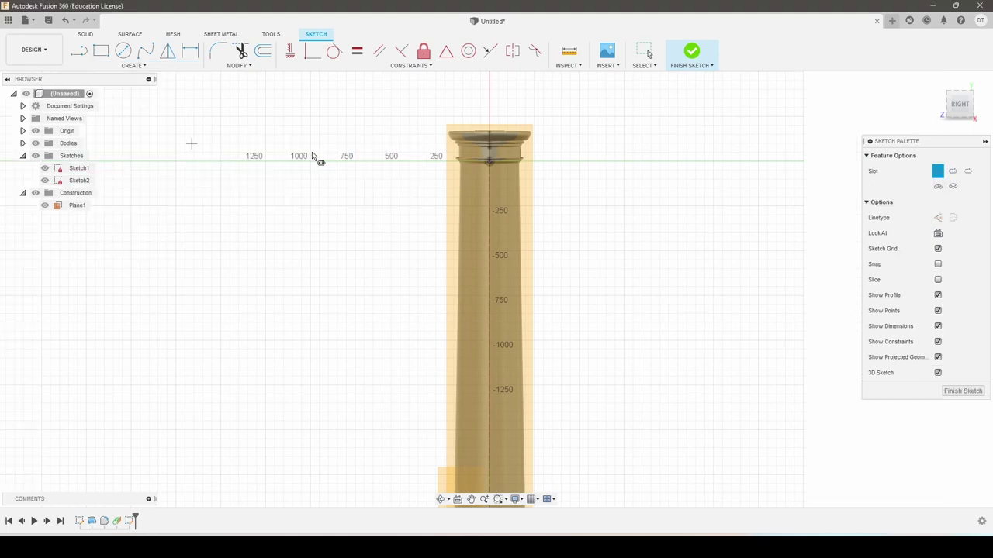
{"action": "scroll", "coordinate": [495, 170], "scroll_direction": "up", "scroll_amount": 3}
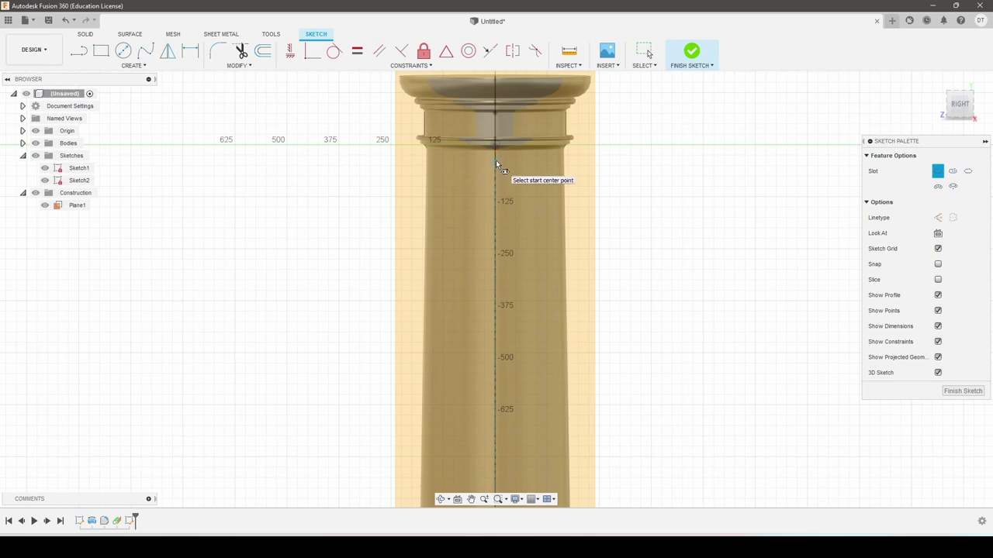
{"action": "left_click", "coordinate": [496, 159]}
{"action": "scroll", "coordinate": [504, 309], "scroll_direction": "down", "scroll_amount": 1}
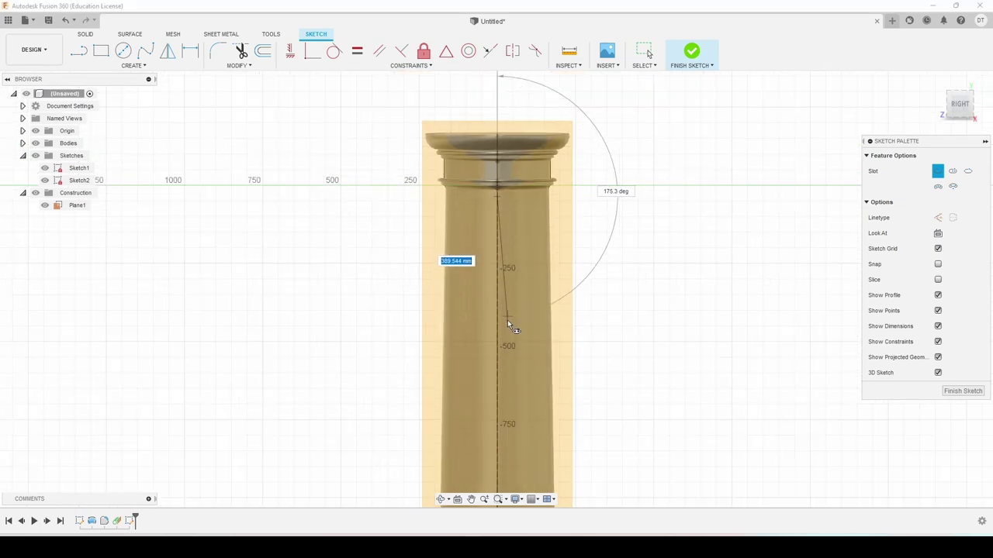
{"action": "middle_click_drag", "start_coordinate": [507, 320], "coordinate": [490, 76]}
{"action": "scroll", "coordinate": [487, 301], "scroll_direction": "down", "scroll_amount": 2}
{"action": "middle_click_drag", "start_coordinate": [487, 304], "coordinate": [475, 218]}
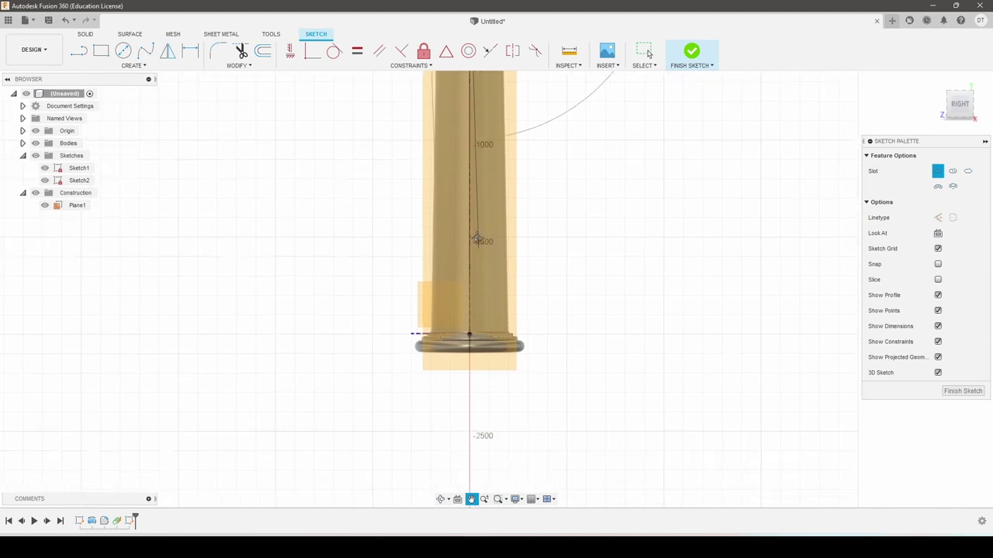
{"action": "scroll", "coordinate": [471, 314], "scroll_direction": "up", "scroll_amount": 1}
{"action": "scroll", "coordinate": [472, 314], "scroll_direction": "up", "scroll_amount": 2}
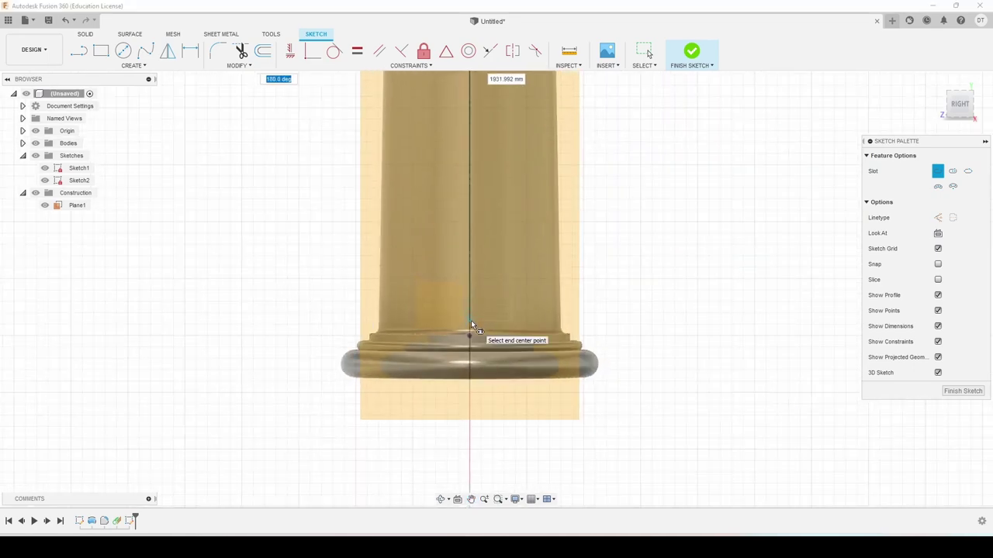
{"action": "left_click", "coordinate": [471, 320]}
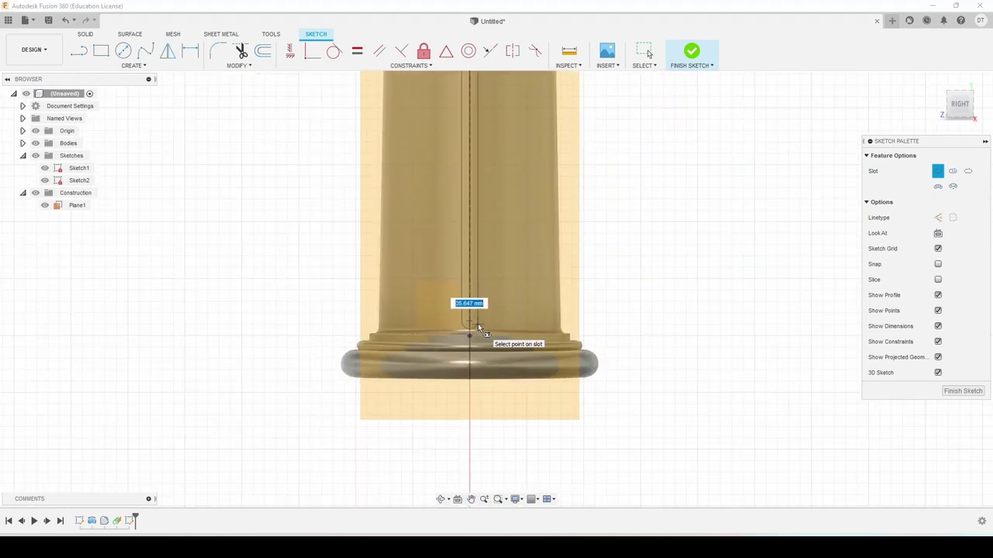
{"action": "key", "text": "Escape"}
- Dimension the slot's end arc radius to 15 mm
{"action": "scroll", "coordinate": [481, 333], "scroll_direction": "up", "scroll_amount": 3}
{"action": "left_click", "coordinate": [491, 307]}
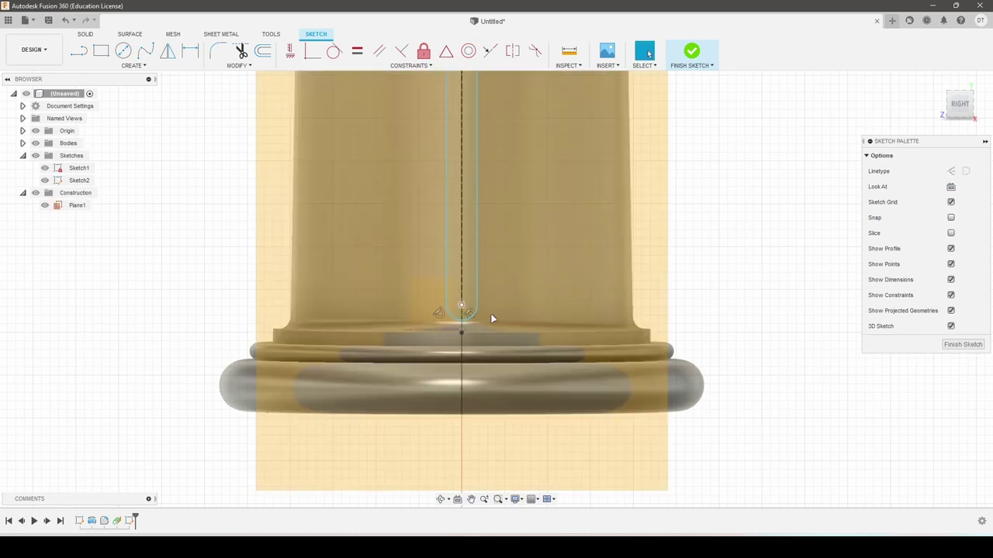
{"action": "left_click", "coordinate": [488, 313]}
{"action": "left_click", "coordinate": [518, 302]}
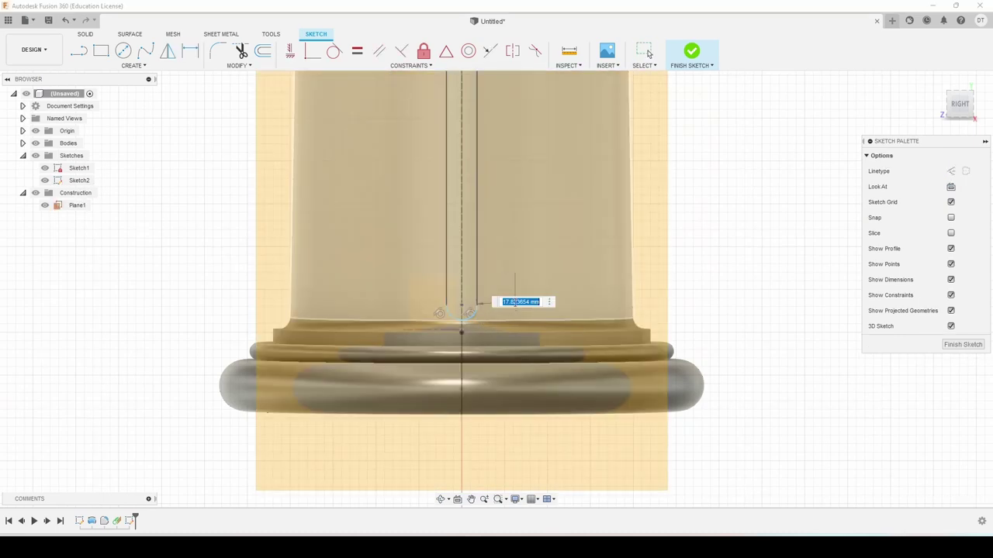
{"action": "type", "text": "15"}
{"action": "key", "text": "Return"}
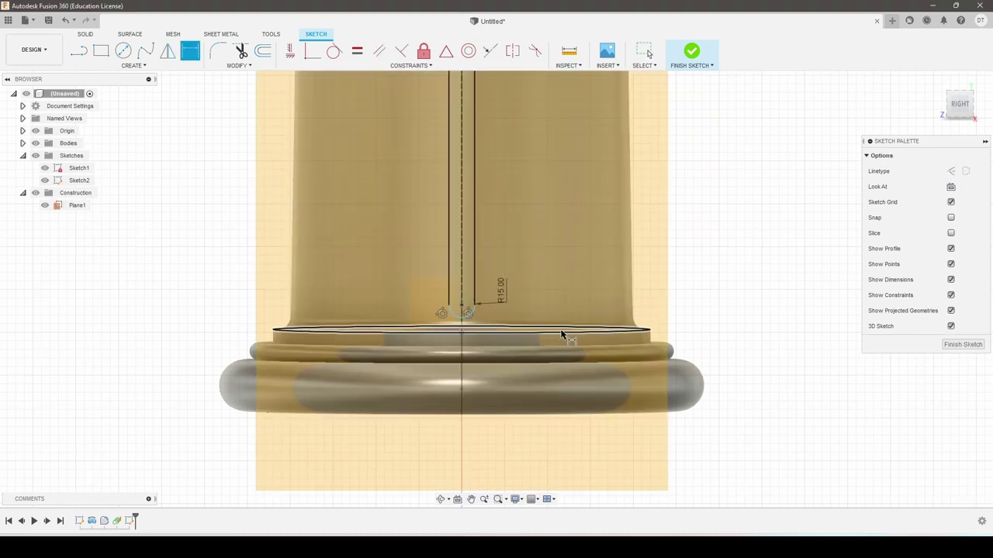
{"action": "scroll", "coordinate": [473, 291], "scroll_direction": "down", "scroll_amount": 3}
- Dimension the slot's side length to 1930 mm
{"action": "scroll", "coordinate": [504, 202], "scroll_direction": "down", "scroll_amount": 3}
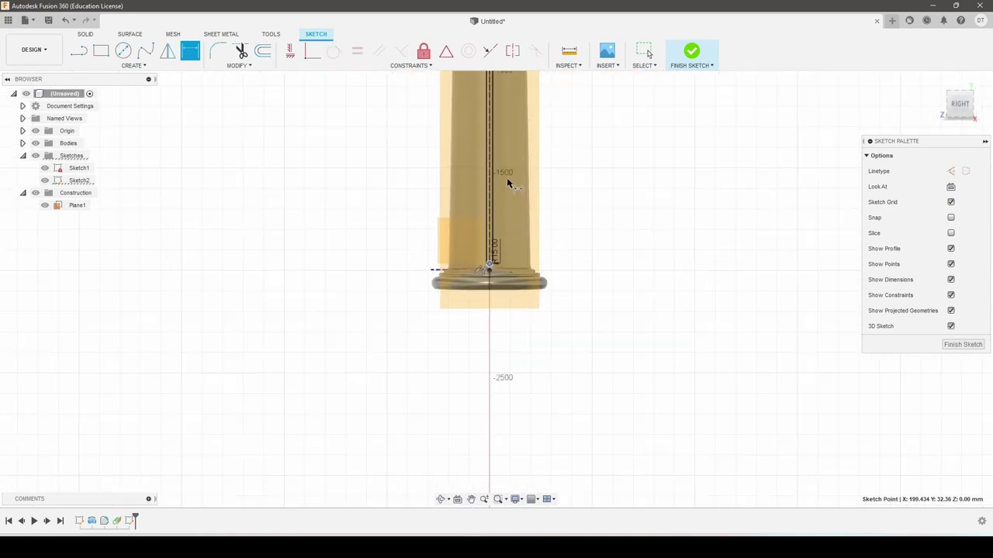
{"action": "scroll", "coordinate": [524, 139], "scroll_direction": "down", "scroll_amount": 2}
{"action": "scroll", "coordinate": [533, 359], "scroll_direction": "down", "scroll_amount": 2}
{"action": "key", "text": "d"}
{"action": "scroll", "coordinate": [520, 262], "scroll_direction": "up", "scroll_amount": 3}
{"action": "scroll", "coordinate": [488, 248], "scroll_direction": "up", "scroll_amount": 3}
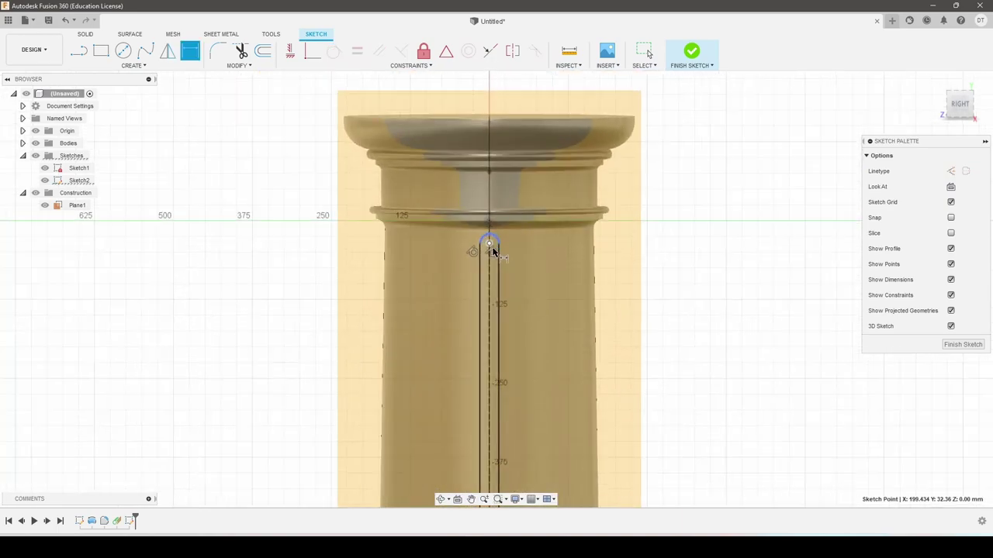
{"action": "scroll", "coordinate": [488, 246], "scroll_direction": "up", "scroll_amount": 2}
{"action": "left_click", "coordinate": [440, 273]}
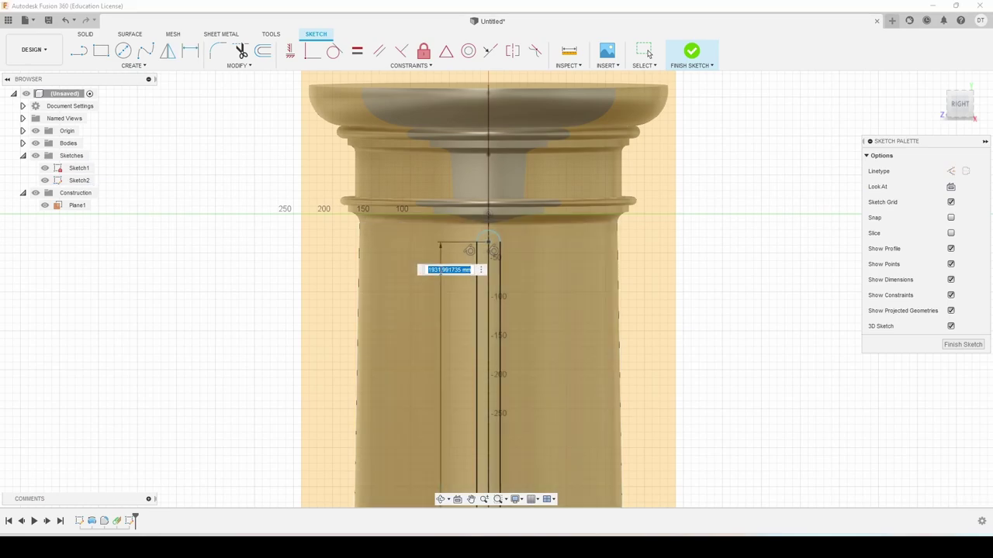
{"action": "type", "text": "1930"}
{"action": "key", "text": "Return"}
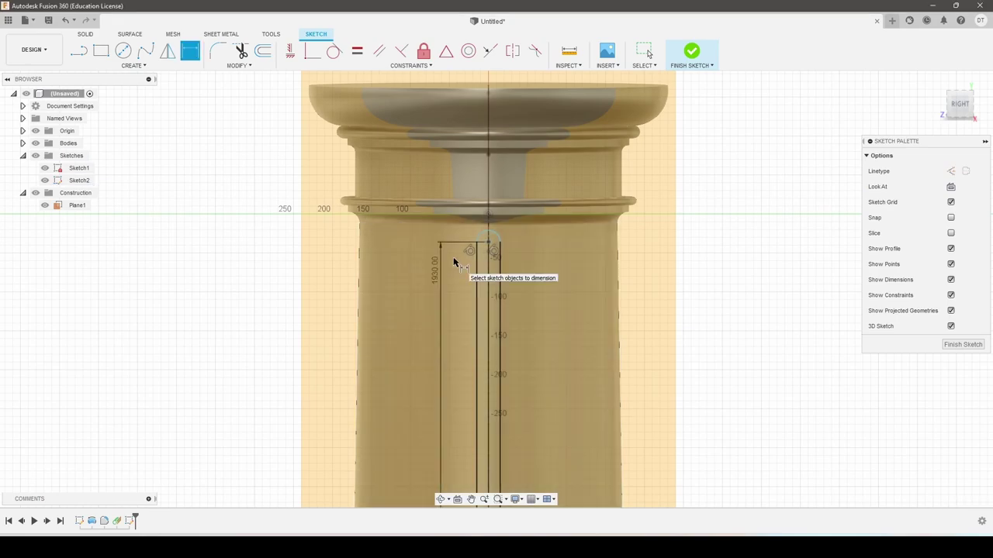
- Dimension the slot's top arc centre 35 mm below the shaft top
{"action": "scroll", "coordinate": [493, 248], "scroll_direction": "up", "scroll_amount": 2}
{"action": "scroll", "coordinate": [496, 246], "scroll_direction": "up", "scroll_amount": 2}
{"action": "scroll", "coordinate": [488, 207], "scroll_direction": "up", "scroll_amount": 2}
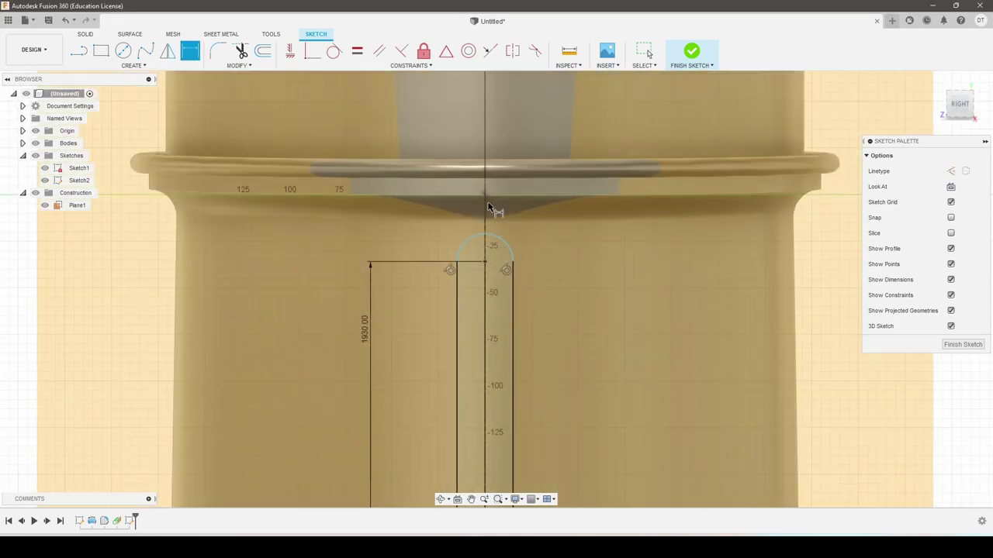
{"action": "left_click", "coordinate": [486, 200]}
{"action": "left_click", "coordinate": [485, 261]}
{"action": "left_click", "coordinate": [555, 232]}
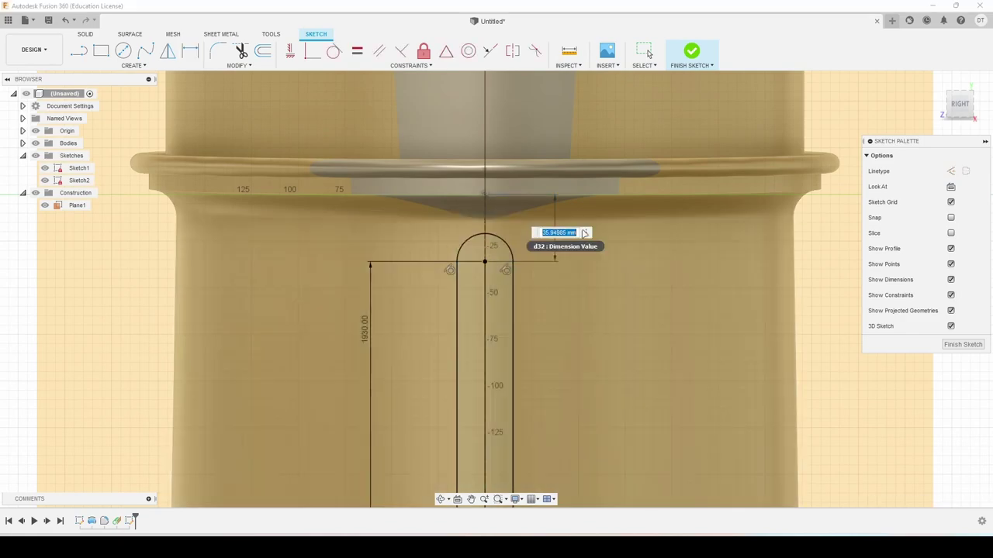
{"action": "type", "text": "3"}
{"action": "key", "text": "Return"}
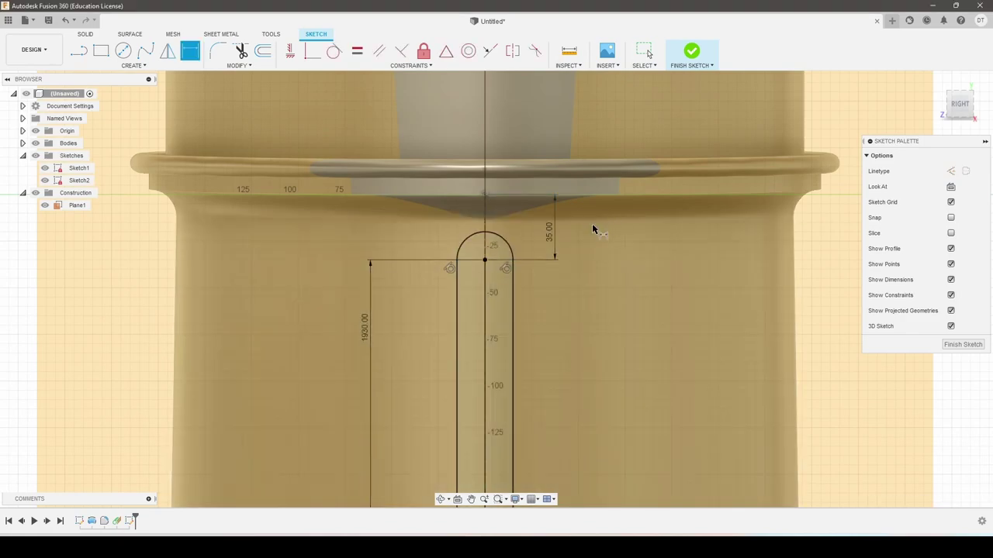
- Finish the slot sketch, Sketch2
{"action": "scroll", "coordinate": [592, 223], "scroll_direction": "down", "scroll_amount": 4}
{"action": "scroll", "coordinate": [588, 304], "scroll_direction": "down", "scroll_amount": 3}
{"action": "scroll", "coordinate": [588, 304], "scroll_direction": "down", "scroll_amount": 2}
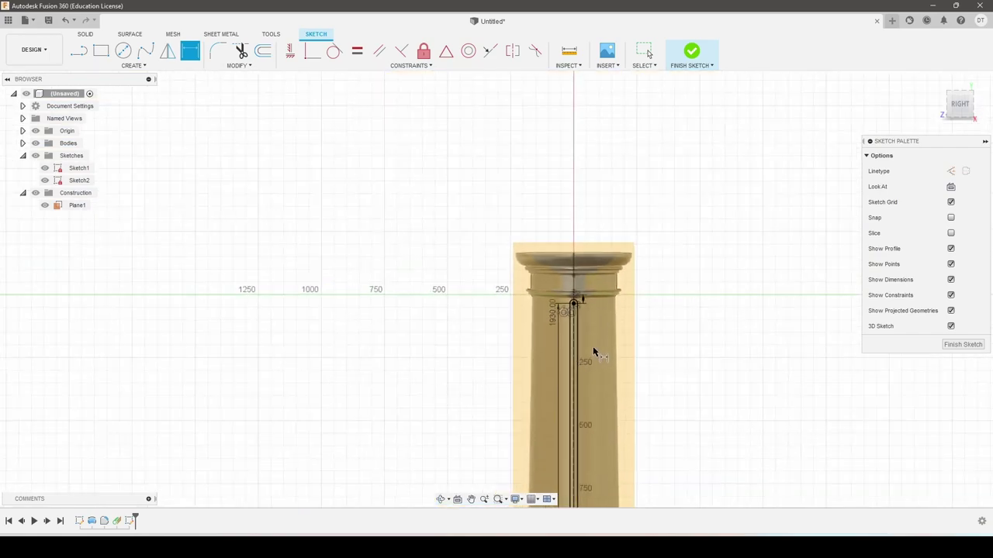
{"action": "mouse_move", "coordinate": [574, 310]}
{"action": "middle_mouse_down"}
{"action": "mouse_move", "coordinate": [532, 139]}
{"action": "mouse_move", "coordinate": [536, 167]}
{"action": "middle_mouse_up"}
{"action": "key", "text": "d"}
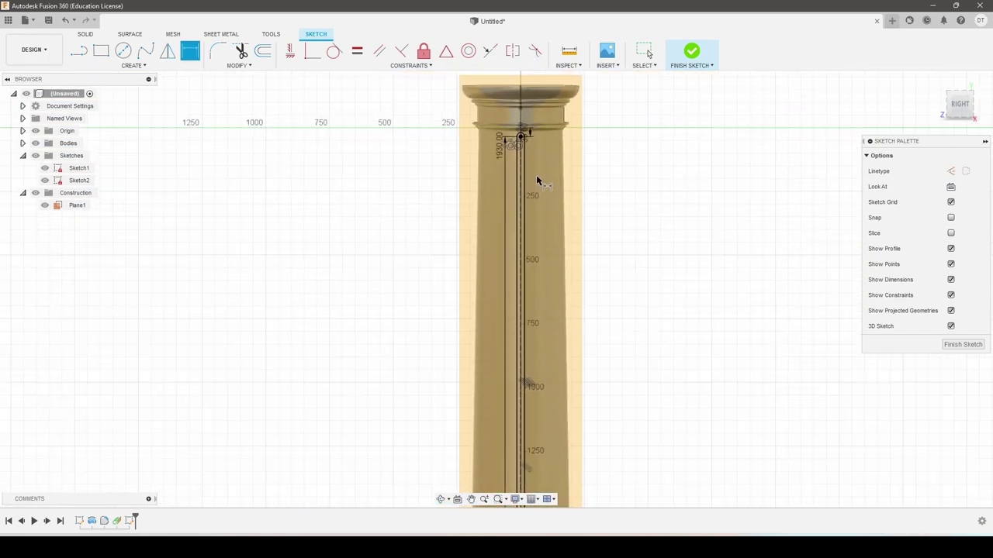
{"action": "scroll", "coordinate": [540, 171], "scroll_direction": "down", "scroll_amount": 1}
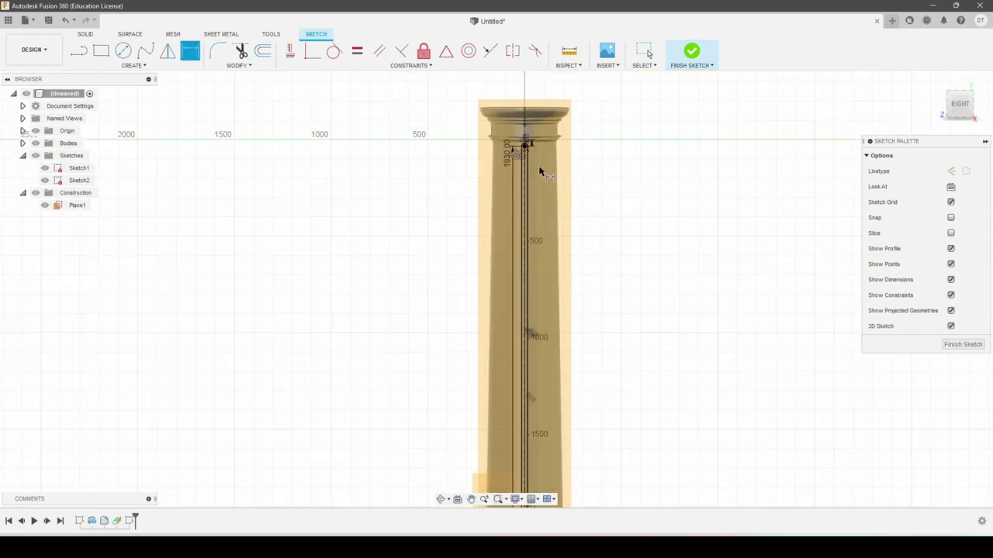
{"action": "left_click", "coordinate": [691, 55]}
- Hide the construction plane Plane1
{"action": "scroll", "coordinate": [532, 153], "scroll_direction": "up", "scroll_amount": 2}
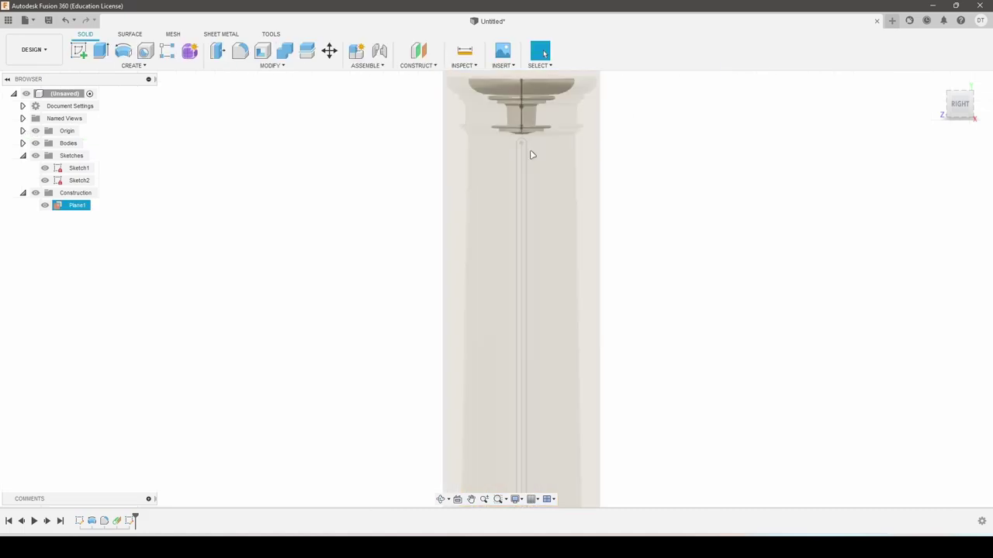
{"action": "left_click", "coordinate": [44, 206]}
{"action": "scroll", "coordinate": [410, 155], "scroll_direction": "down", "scroll_amount": 1}
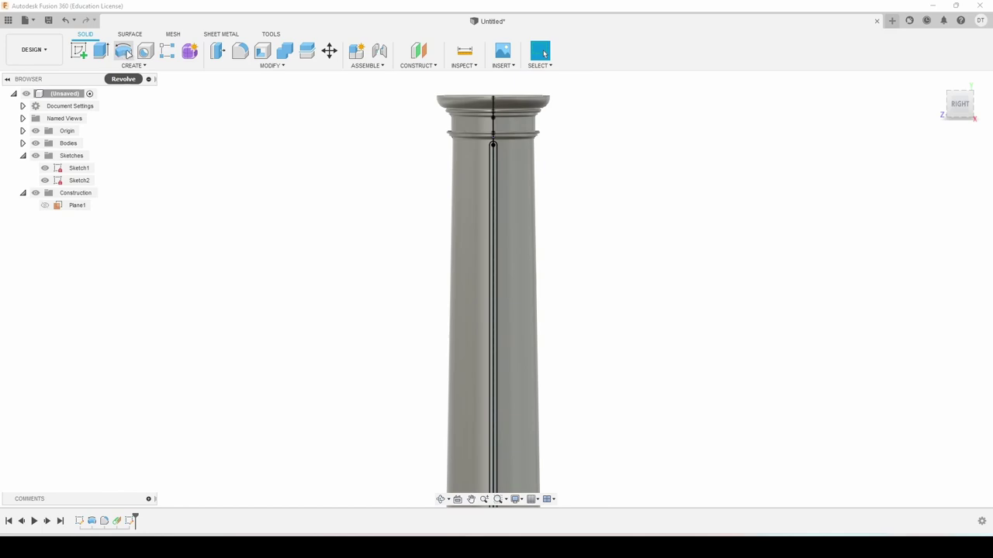
- Cancel a started revolve and select Sketch2 in the timeline
{"action": "left_click", "coordinate": [124, 52]}
{"action": "scroll", "coordinate": [523, 156], "scroll_direction": "up", "scroll_amount": 1}
{"action": "scroll", "coordinate": [523, 156], "scroll_direction": "up", "scroll_amount": 1}
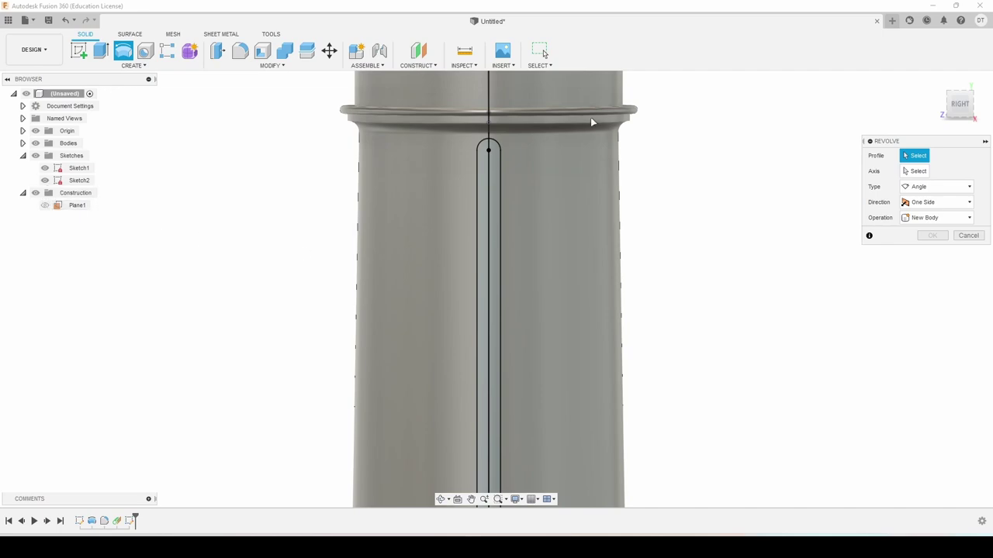
{"action": "left_click", "coordinate": [957, 237]}
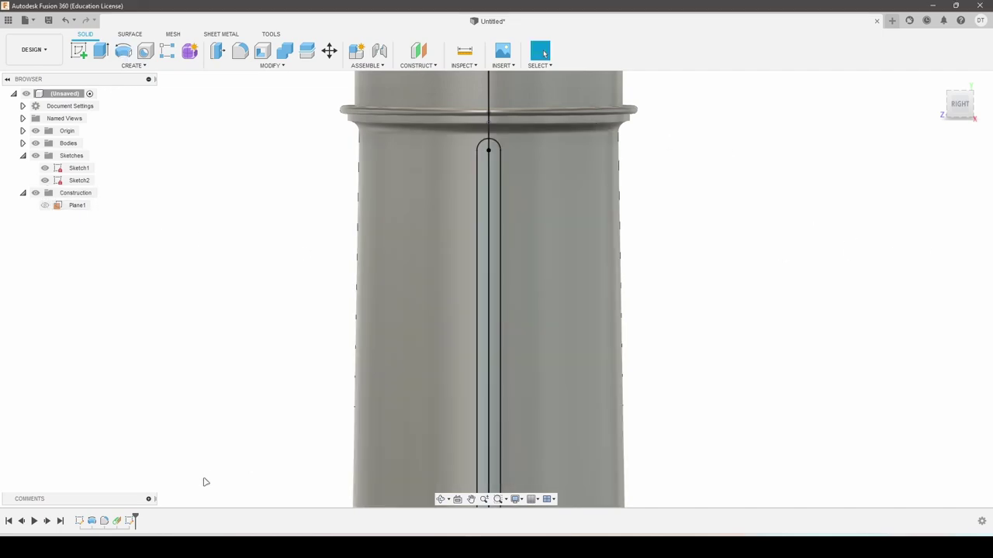
{"action": "left_click", "coordinate": [132, 521]}
- Reopen Sketch2 for editing from the timeline
{"action": "right_click", "coordinate": [132, 521]}
{"action": "left_click", "coordinate": [158, 412]}
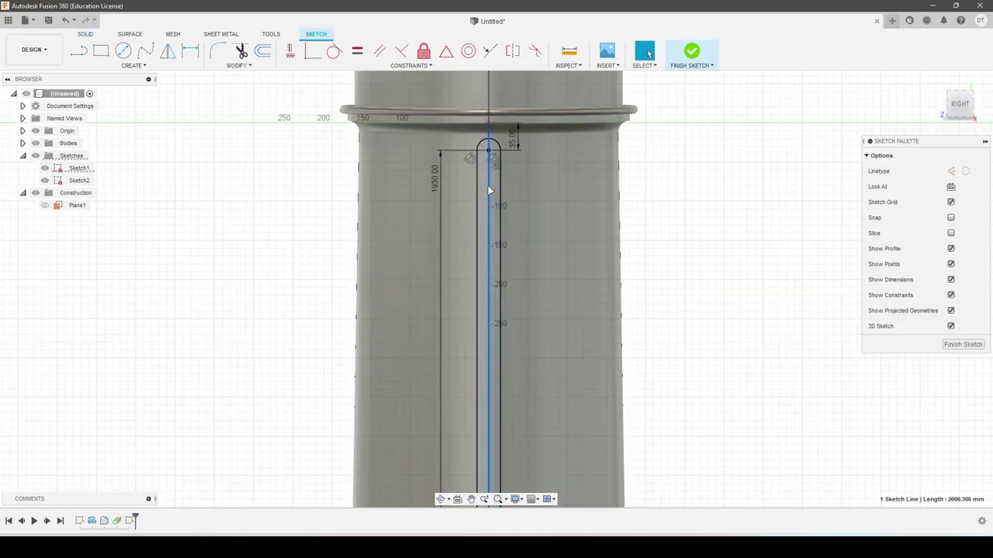
{"action": "right_click", "coordinate": [489, 190]}
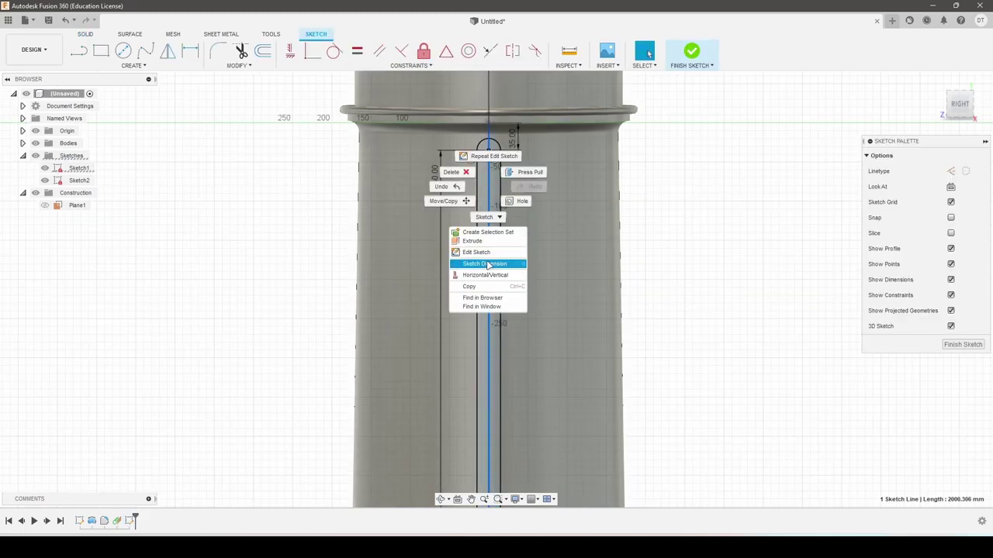
{"action": "key", "text": "Escape"}
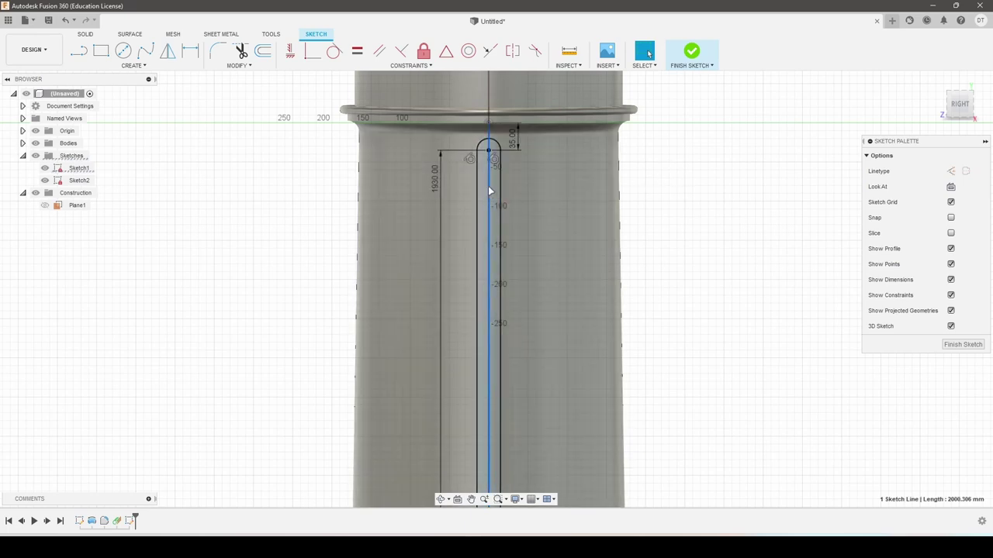
- Convert the slot's centre line to a construction line and finish the sketch
{"action": "right_click", "coordinate": [488, 186]}
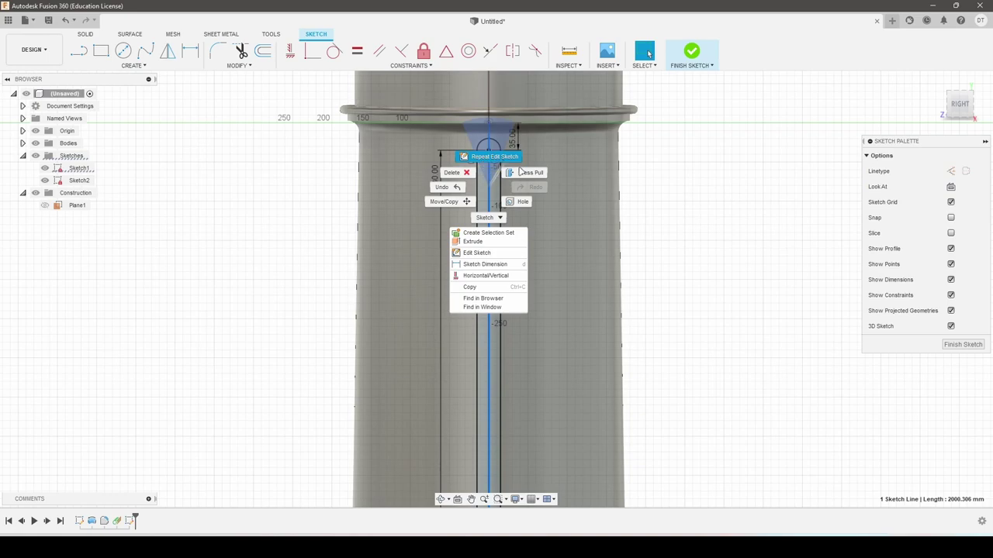
{"action": "key", "text": "Escape"}
{"action": "middle_click_drag", "start_coordinate": [598, 188], "coordinate": [712, 166], "text": "shift"}
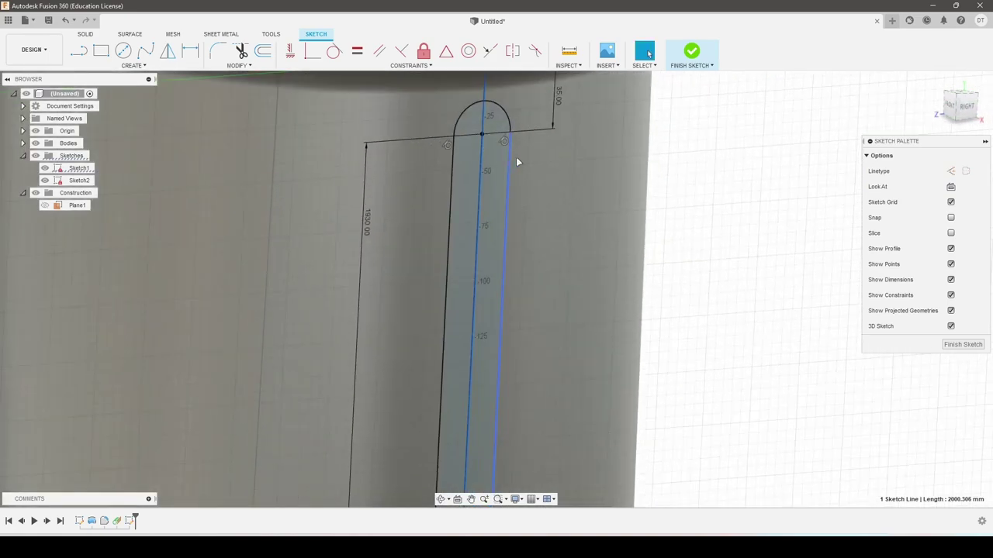
{"action": "right_click", "coordinate": [484, 114]}
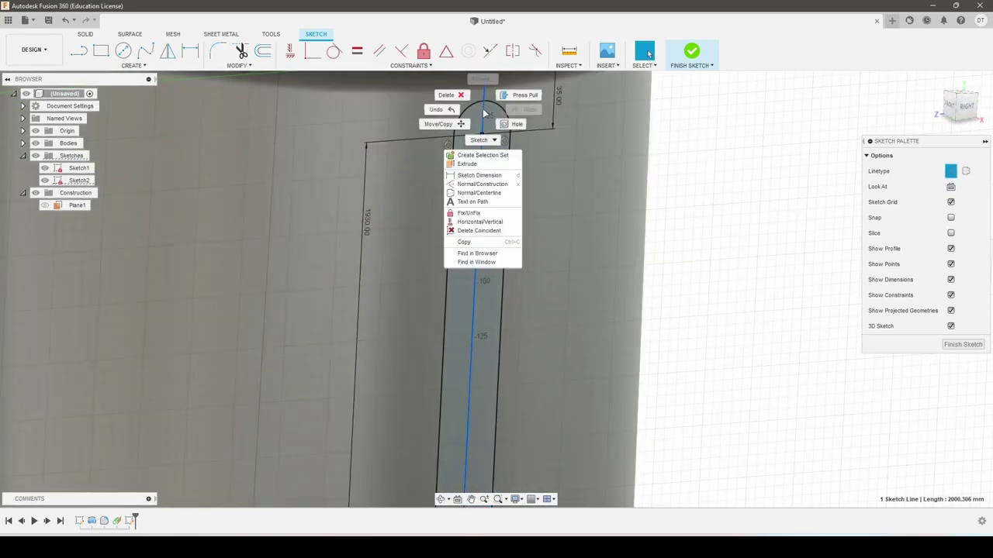
{"action": "left_click", "coordinate": [490, 184]}
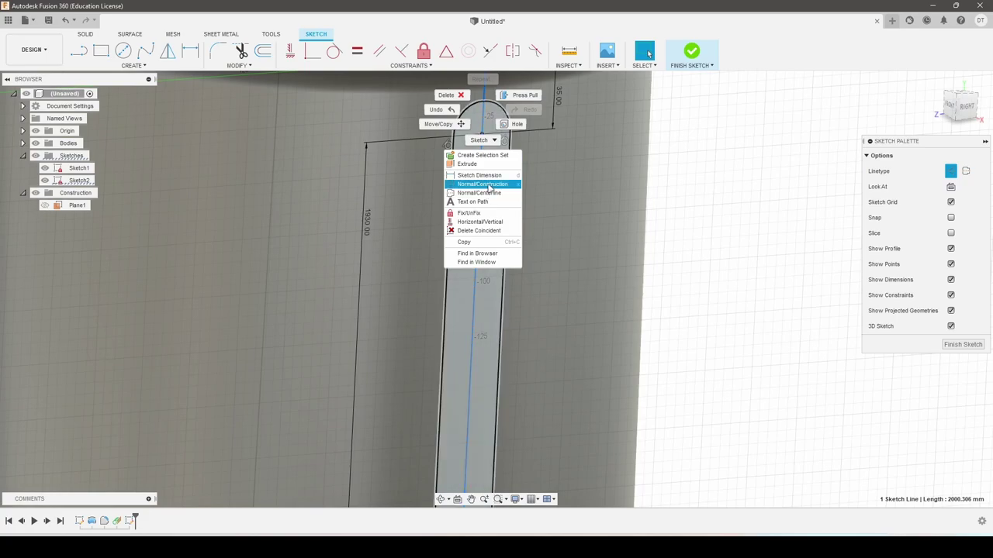
{"action": "left_click", "coordinate": [691, 51]}
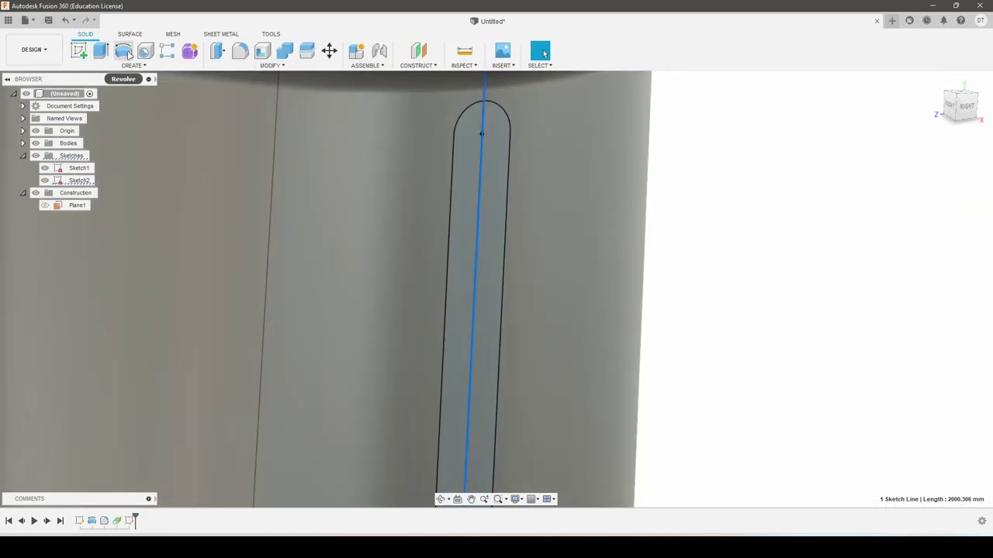
- Hide the column body and select the right half of the slot profile
{"action": "left_click", "coordinate": [123, 52]}
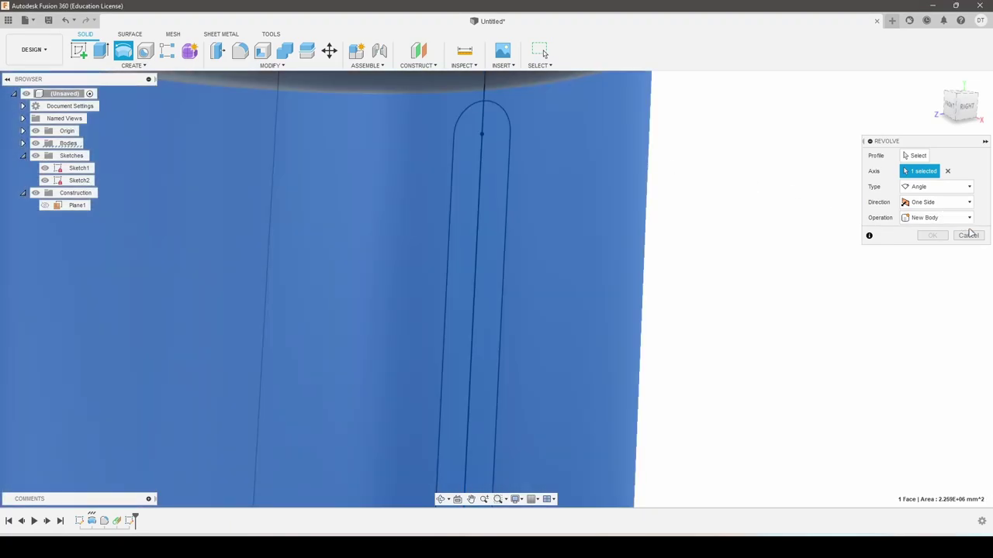
{"action": "left_click", "coordinate": [967, 235]}
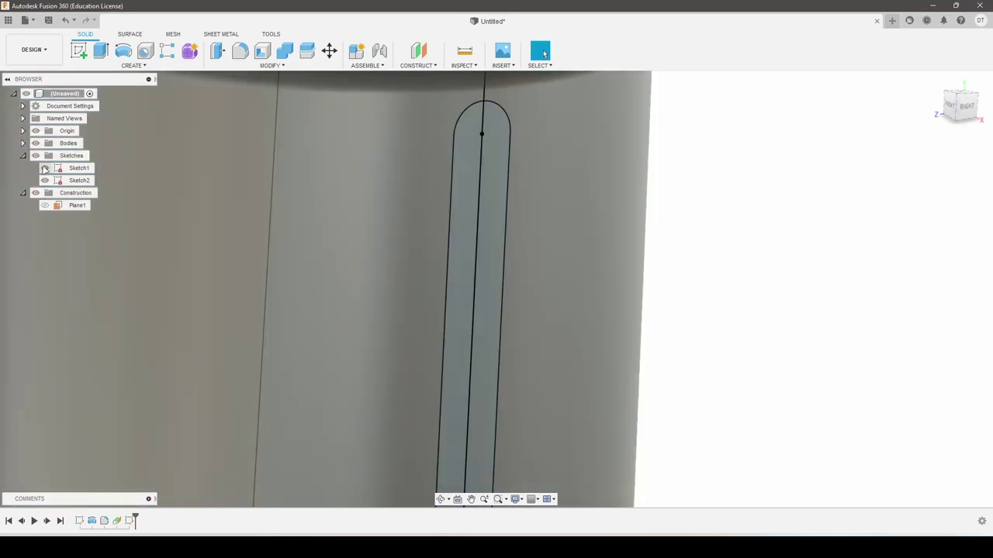
{"action": "left_click", "coordinate": [35, 142]}
{"action": "left_click", "coordinate": [494, 147]}
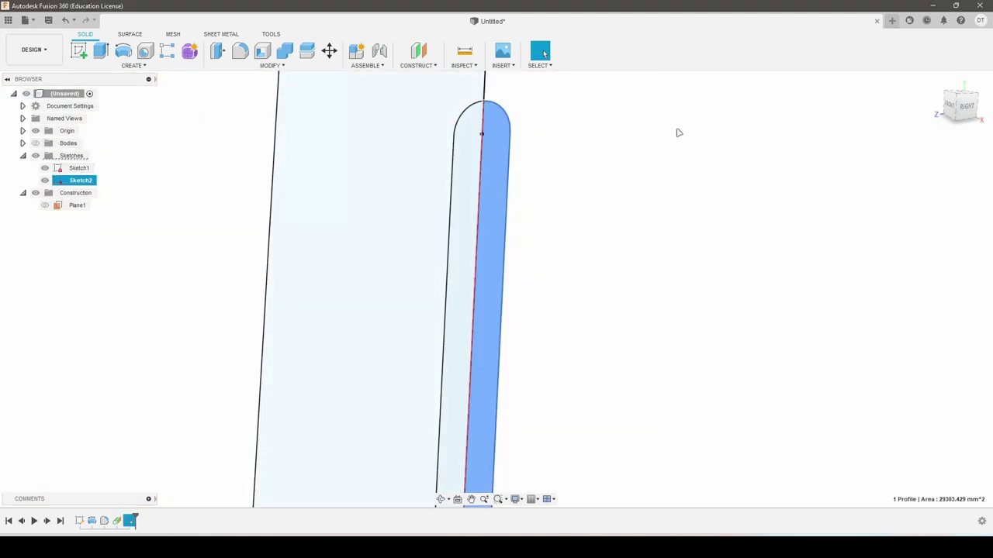
- Revolve the half-slot around the slot centre line as a cut into the column shaft
{"action": "left_click", "coordinate": [126, 53]}
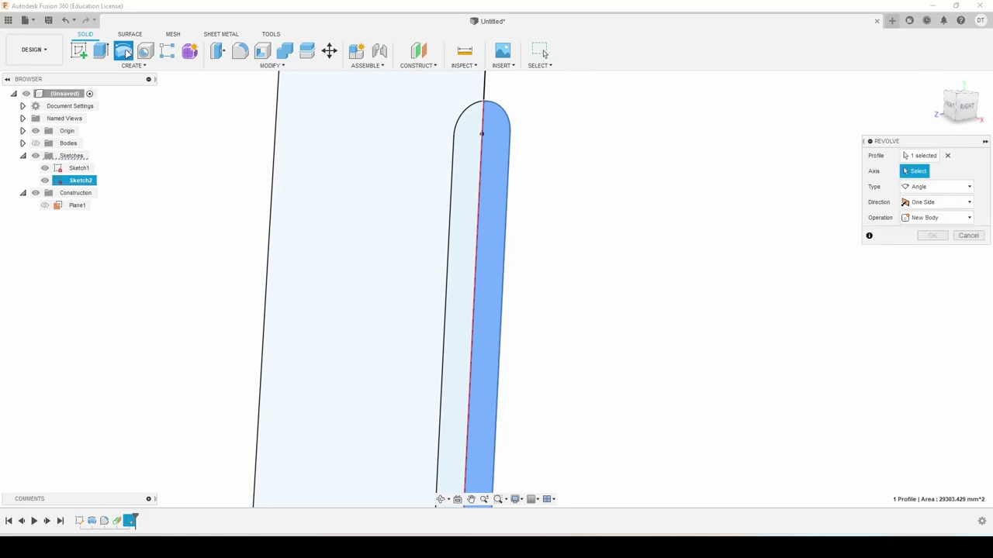
{"action": "left_click", "coordinate": [486, 103]}
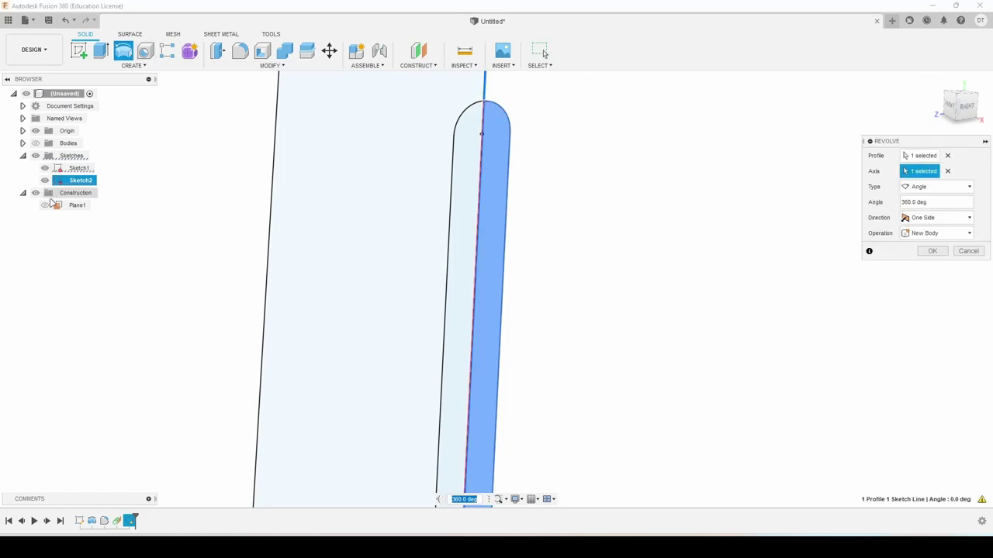
{"action": "left_click", "coordinate": [35, 143]}
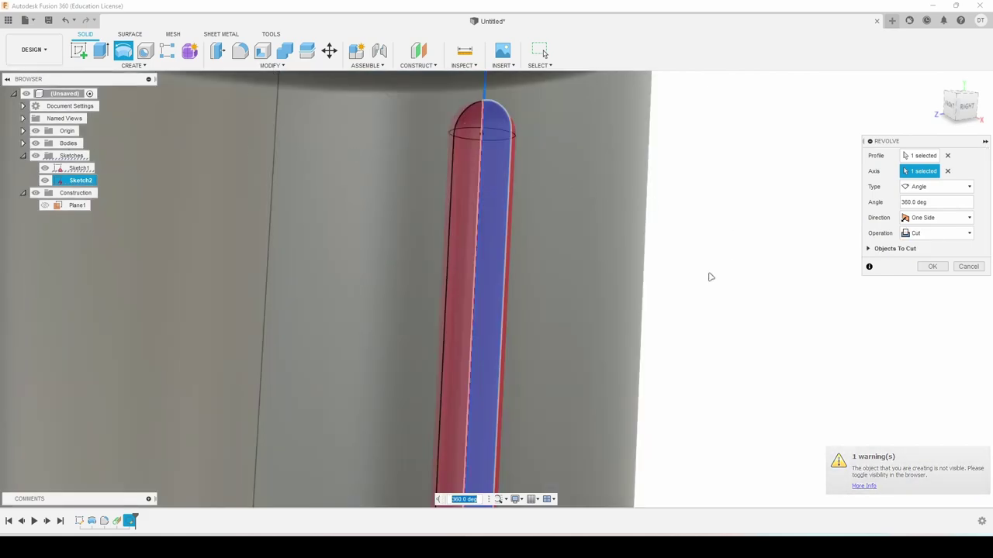
{"action": "scroll", "coordinate": [636, 300], "scroll_direction": "down", "scroll_amount": 2}
{"action": "scroll", "coordinate": [650, 288], "scroll_direction": "down", "scroll_amount": 2}
{"action": "scroll", "coordinate": [778, 294], "scroll_direction": "down", "scroll_amount": 1}
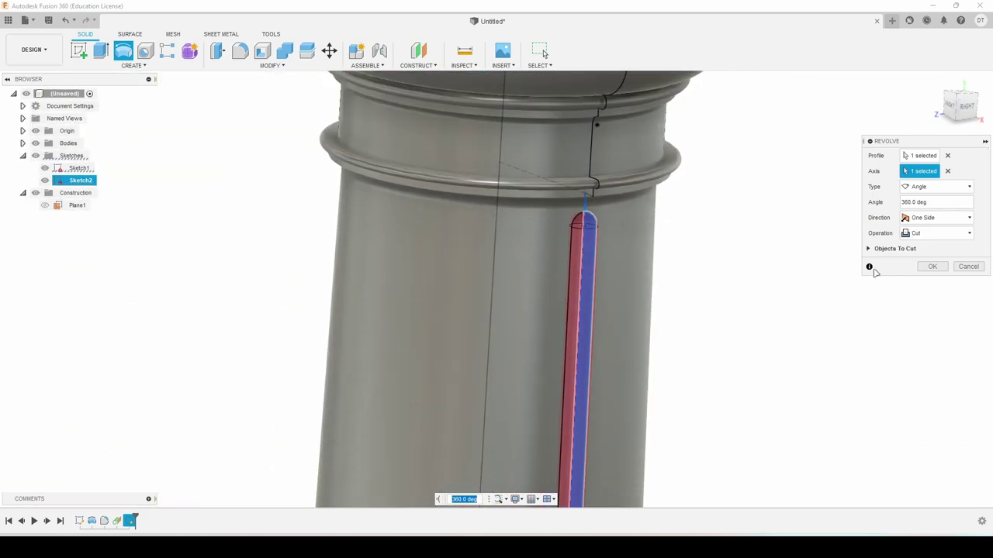
{"action": "left_click", "coordinate": [933, 269]}
{"action": "mouse_move", "coordinate": [674, 294]}
{"action": "middle_mouse_down", "text": "shift"}
{"action": "mouse_move", "coordinate": [657, 309]}
{"action": "mouse_move", "coordinate": [563, 104]}
{"action": "mouse_move", "coordinate": [551, 232]}
{"action": "middle_mouse_up", "text": "shift"}
{"action": "scroll", "coordinate": [604, 292], "scroll_direction": "up", "scroll_amount": 2}
{"action": "scroll", "coordinate": [585, 283], "scroll_direction": "down", "scroll_amount": 4}
{"action": "scroll", "coordinate": [605, 308], "scroll_direction": "down", "scroll_amount": 2}
{"action": "scroll", "coordinate": [554, 254], "scroll_direction": "up", "scroll_amount": 2}
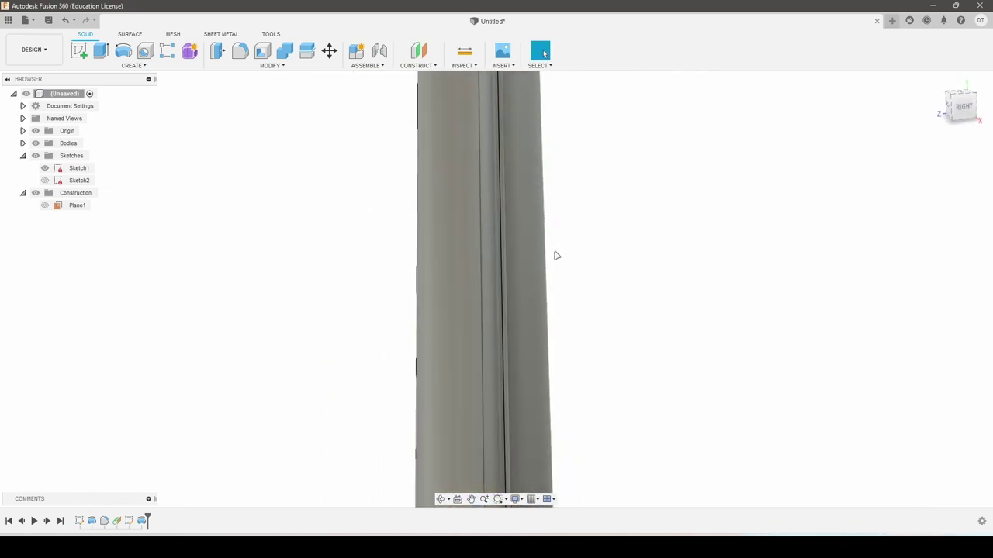
{"action": "key", "text": "Escape"}
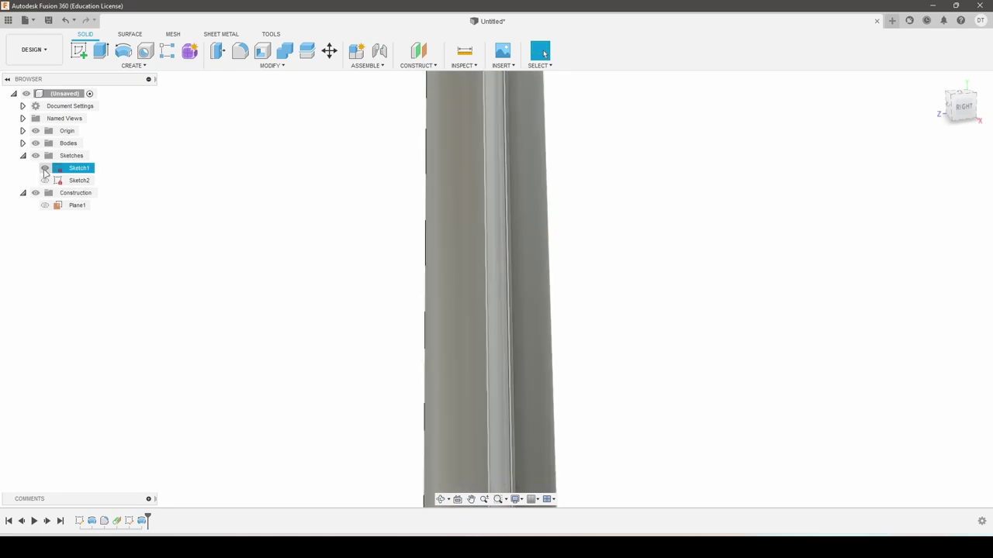
{"action": "scroll", "coordinate": [560, 307], "scroll_direction": "down", "scroll_amount": 3}
{"action": "scroll", "coordinate": [520, 214], "scroll_direction": "up", "scroll_amount": 3}
{"action": "scroll", "coordinate": [519, 210], "scroll_direction": "up", "scroll_amount": 2}
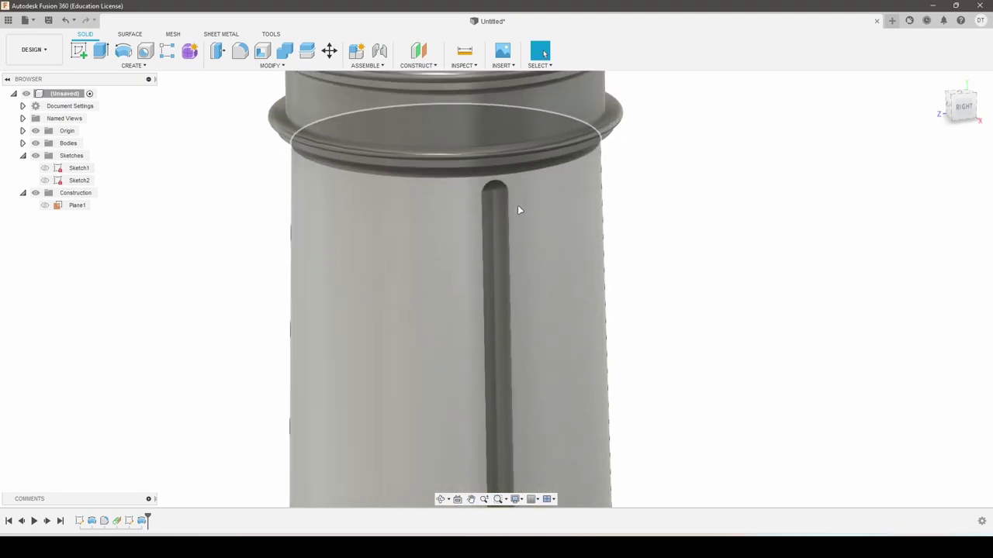
- Fillet the flute groove's top edges
{"action": "scroll", "coordinate": [518, 200], "scroll_direction": "up", "scroll_amount": 2}
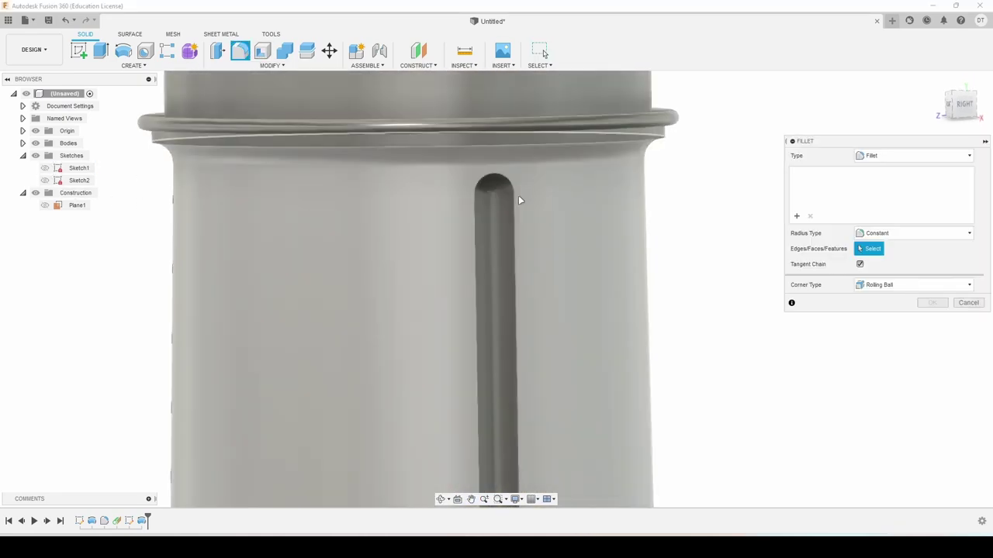
{"action": "left_click", "coordinate": [513, 187]}
{"action": "type", "text": "2"}
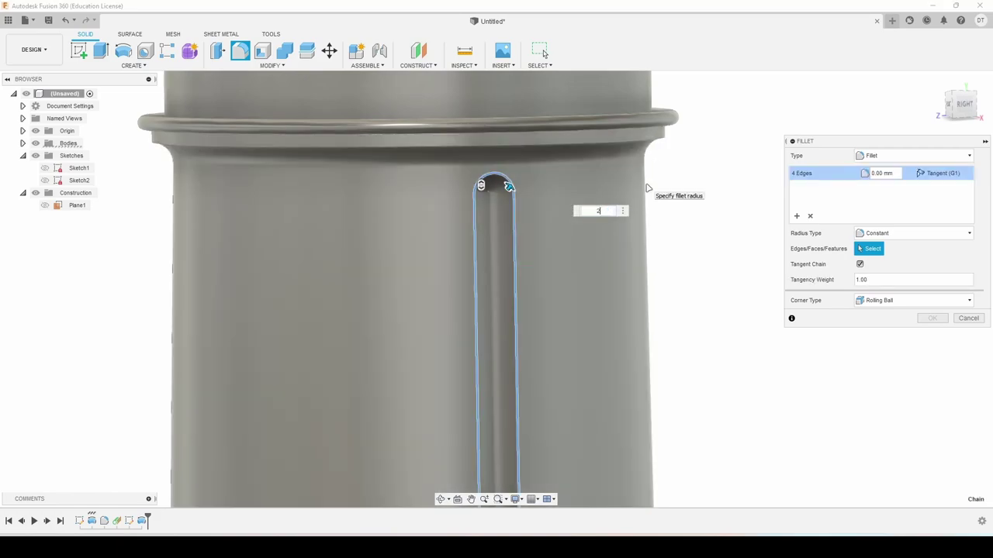
{"action": "key", "text": "Return"}
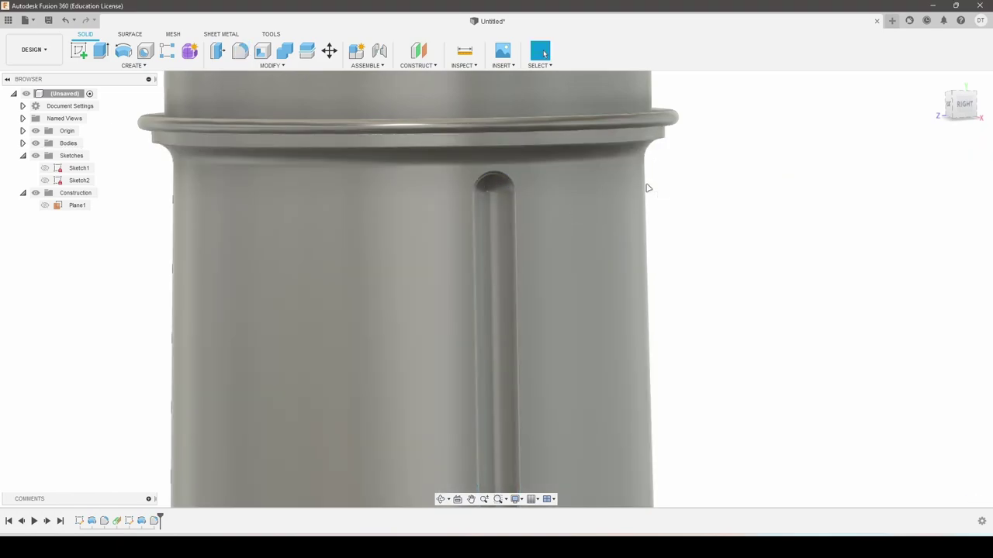
{"action": "scroll", "coordinate": [666, 190], "scroll_direction": "down", "scroll_amount": 4}
- Add construction axis Axis1 through the column's cylindrical face
{"action": "left_click", "coordinate": [417, 65]}
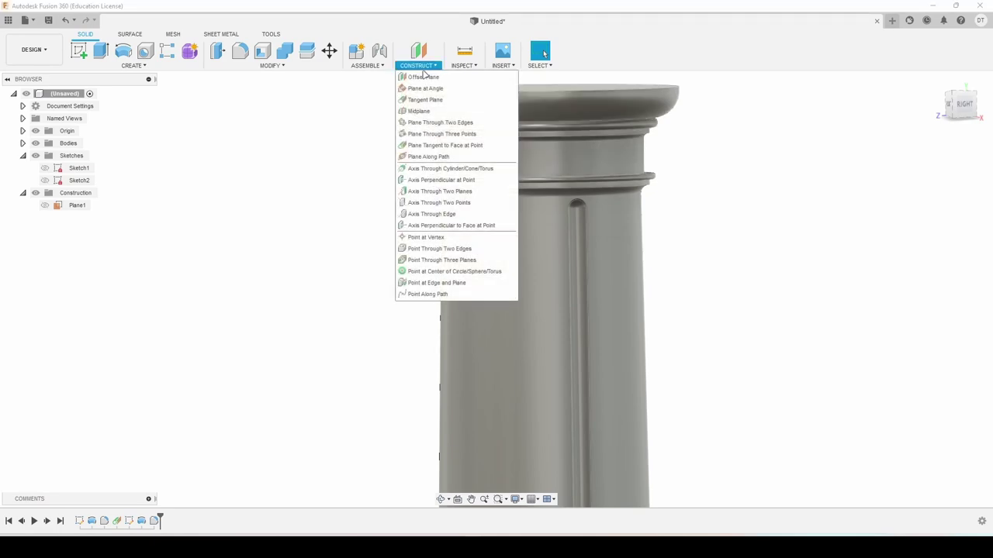
{"action": "left_click", "coordinate": [434, 168]}
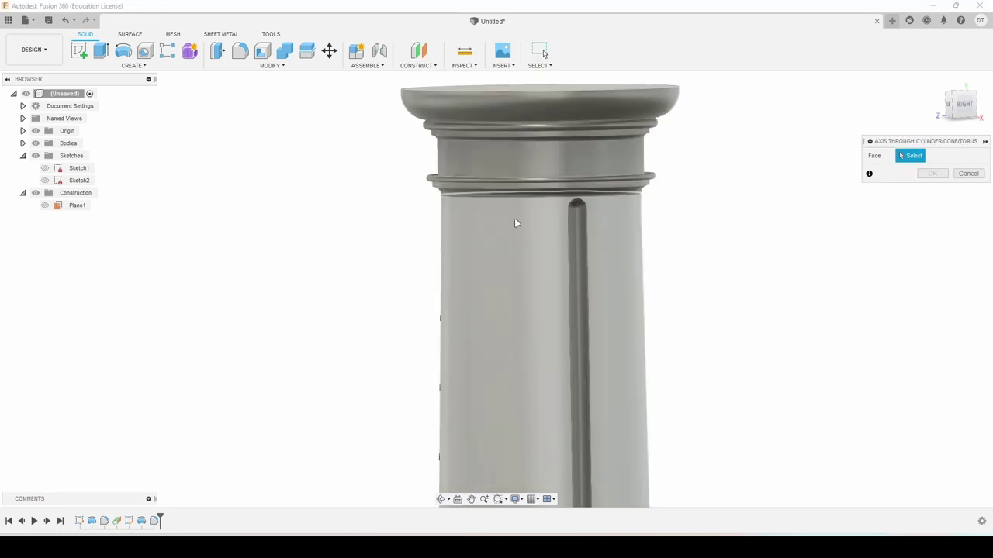
{"action": "left_click", "coordinate": [516, 219]}
{"action": "left_click", "coordinate": [932, 173]}
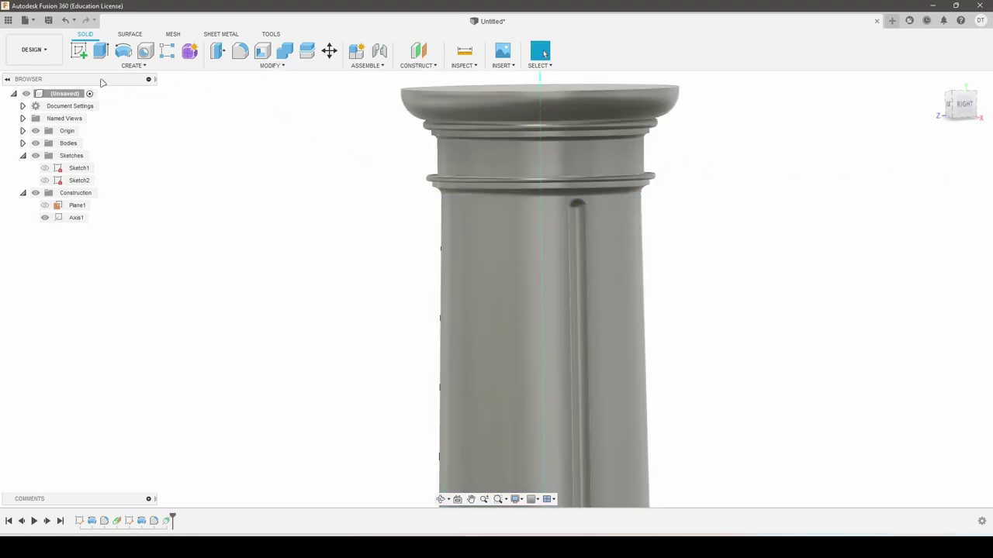
{"action": "left_click", "coordinate": [132, 65]}
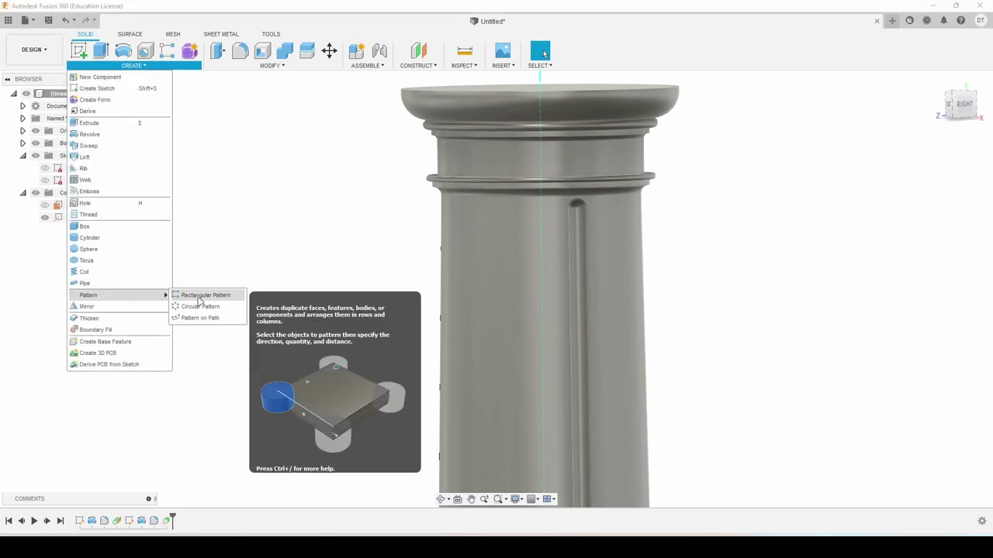
- Circular-pattern the flute revolve and its fillet as features, 28 times around Axis1
{"action": "left_click", "coordinate": [200, 307]}
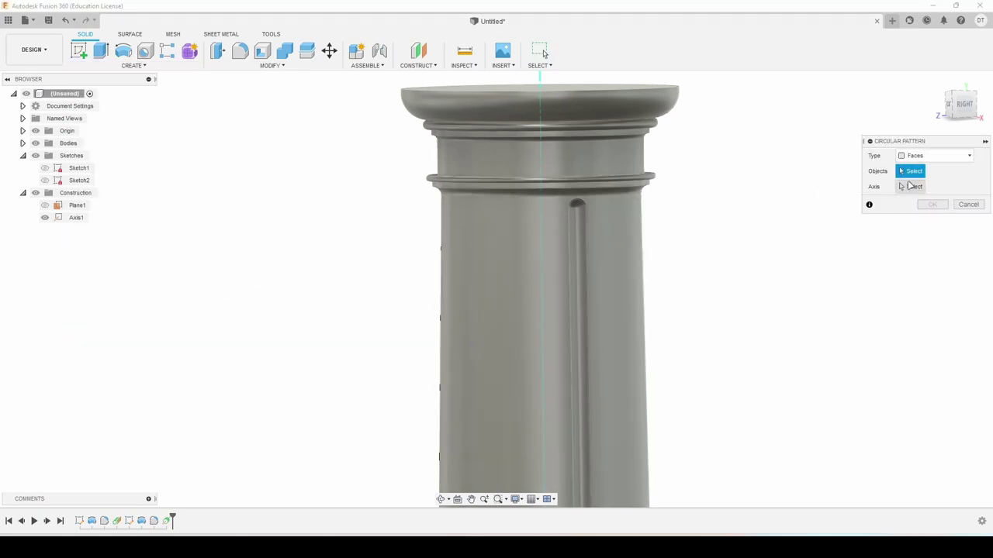
{"action": "left_click", "coordinate": [934, 156]}
{"action": "left_click", "coordinate": [911, 191]}
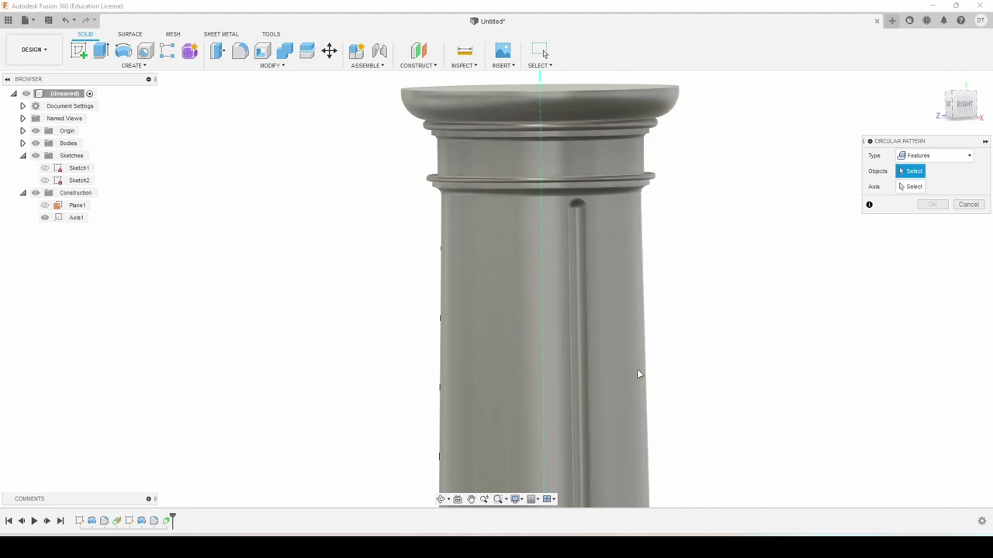
{"action": "left_click", "coordinate": [155, 521]}
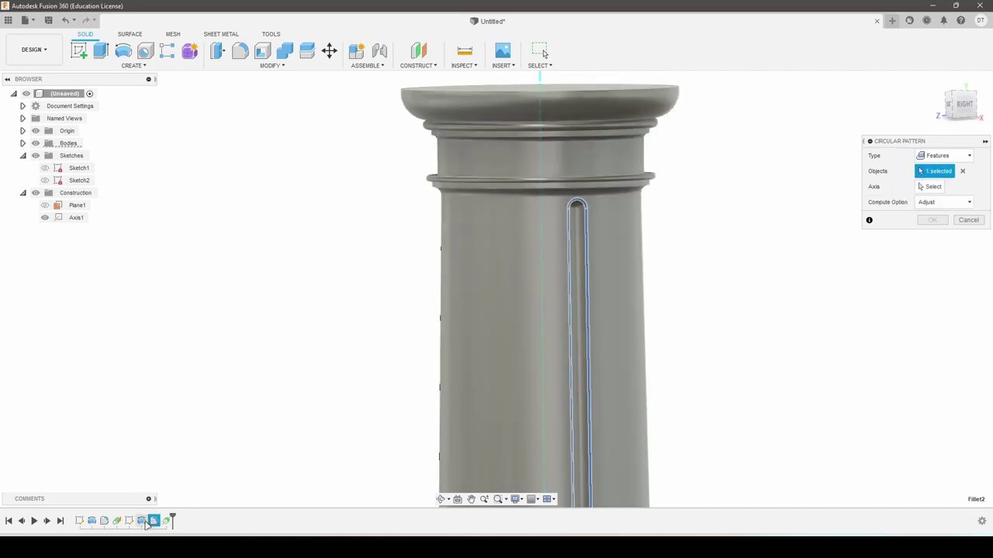
{"action": "left_click", "coordinate": [142, 521], "text": "shift"}
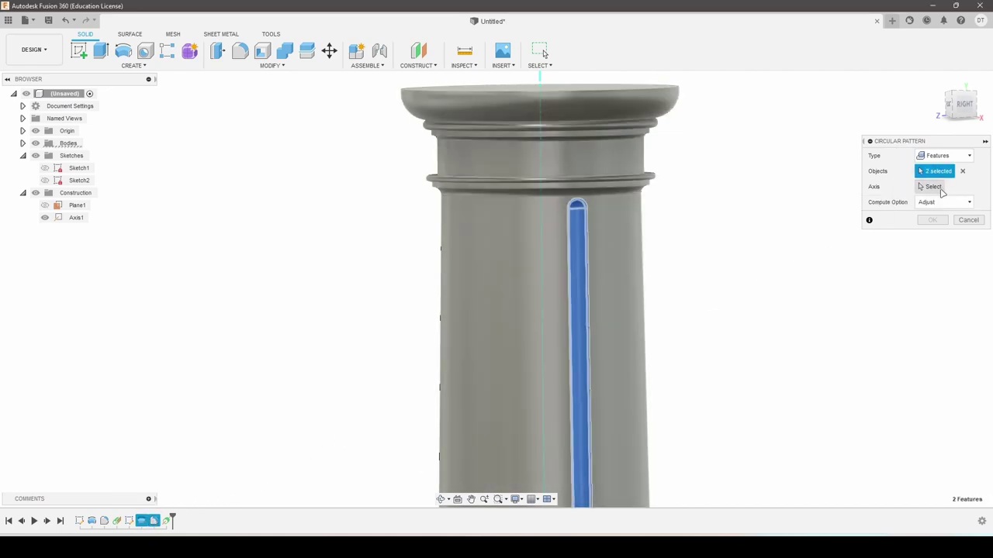
{"action": "left_click", "coordinate": [933, 187]}
{"action": "left_click", "coordinate": [564, 157]}
{"action": "type", "text": "28"}
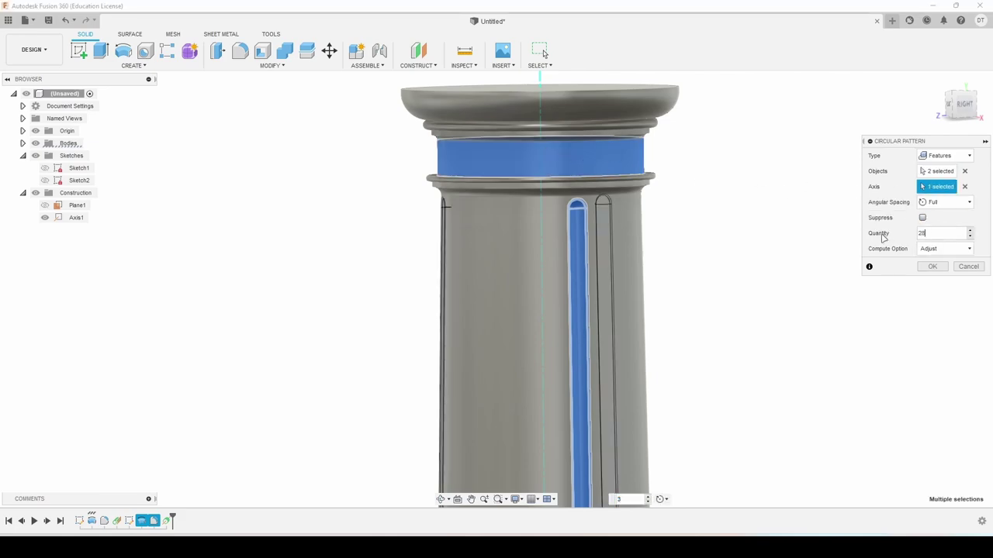
{"action": "scroll", "coordinate": [598, 204], "scroll_direction": "up", "scroll_amount": 5}
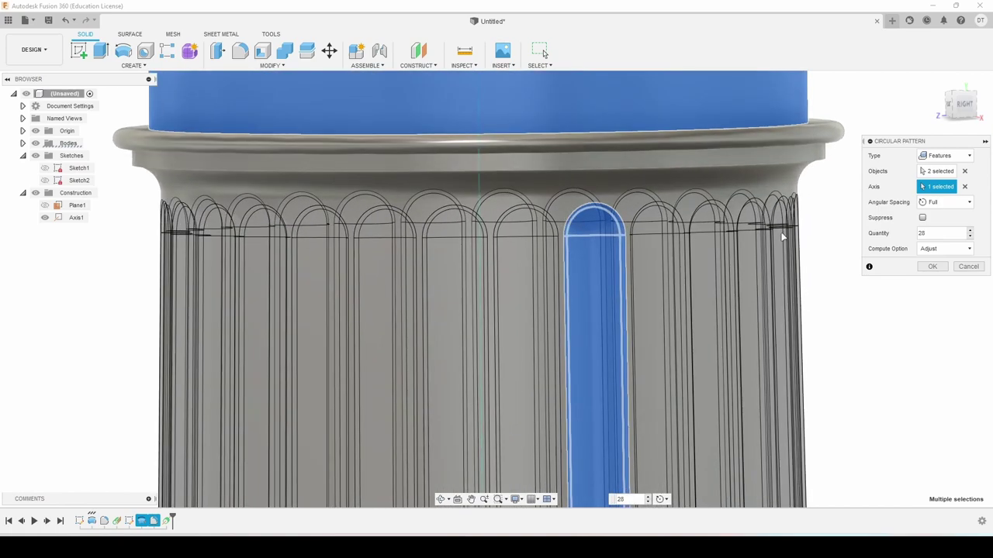
{"action": "left_click", "coordinate": [933, 267]}
{"action": "scroll", "coordinate": [690, 240], "scroll_direction": "down", "scroll_amount": 1}
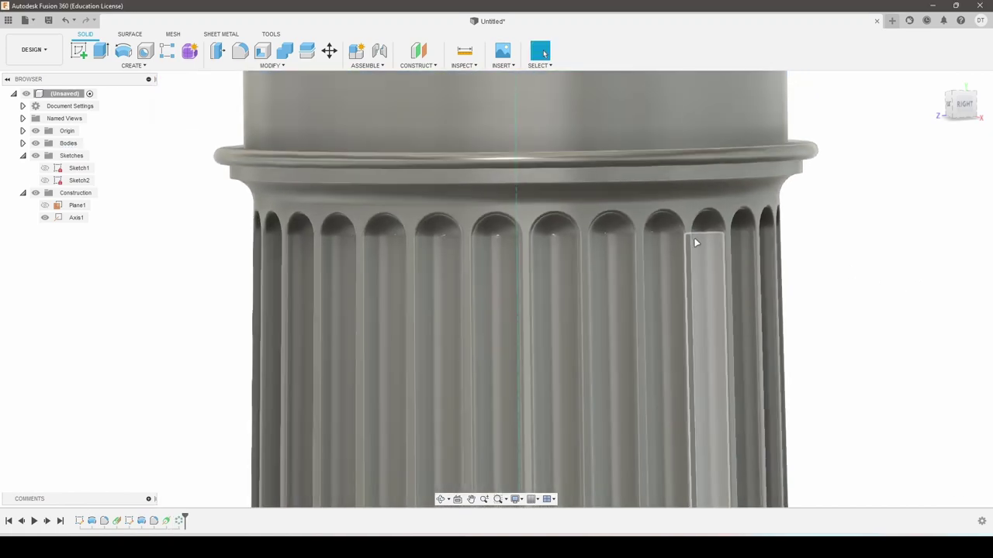
{"action": "scroll", "coordinate": [709, 248], "scroll_direction": "down", "scroll_amount": 3}
{"action": "scroll", "coordinate": [740, 267], "scroll_direction": "down", "scroll_amount": 2}
- Orbit to the column's bottom face, select it, and abandon an unintended extrude
{"action": "scroll", "coordinate": [667, 214], "scroll_direction": "down", "scroll_amount": 2}
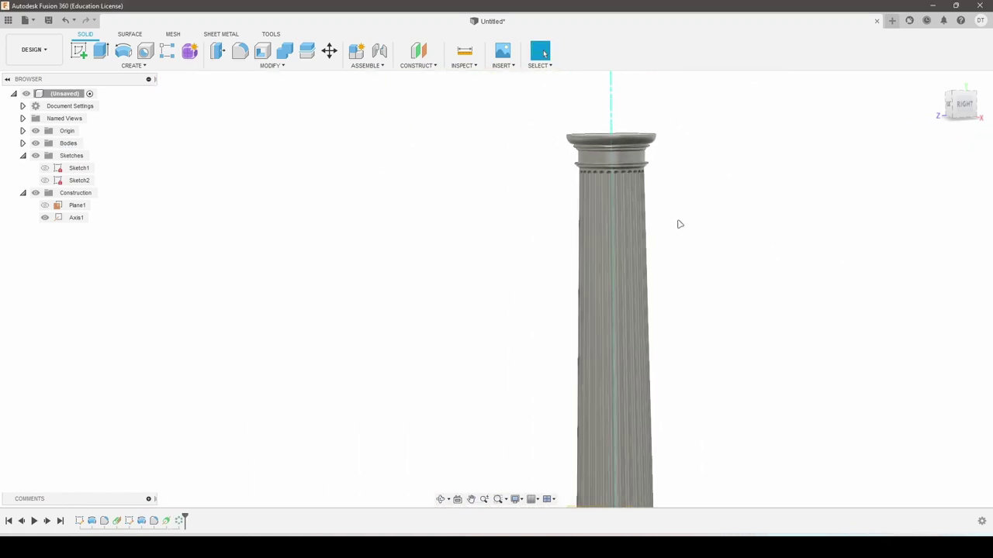
{"action": "scroll", "coordinate": [620, 221], "scroll_direction": "down", "scroll_amount": 1}
{"action": "scroll", "coordinate": [651, 240], "scroll_direction": "down", "scroll_amount": 2}
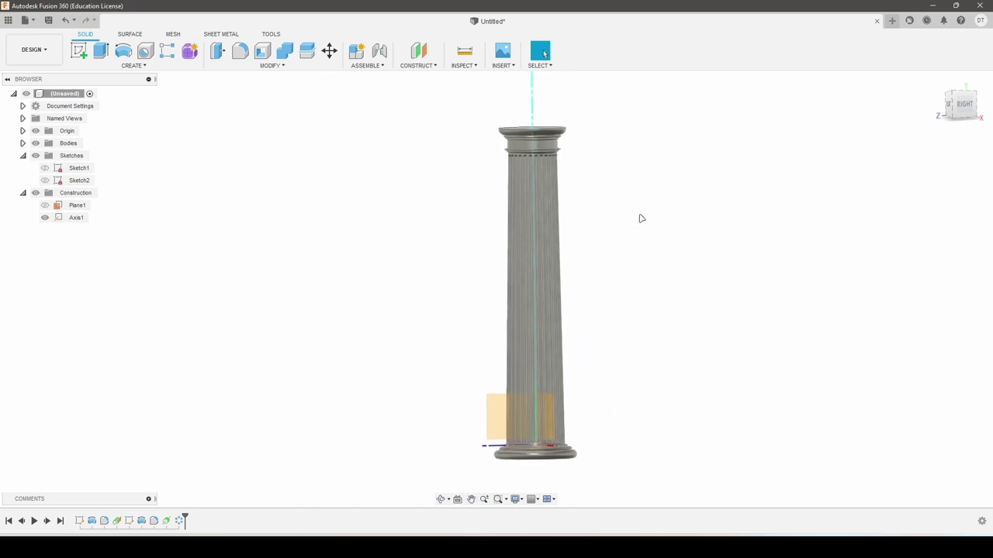
{"action": "middle_click_drag", "start_coordinate": [578, 157], "coordinate": [549, 415], "text": "shift"}
{"action": "left_click", "coordinate": [549, 415]}
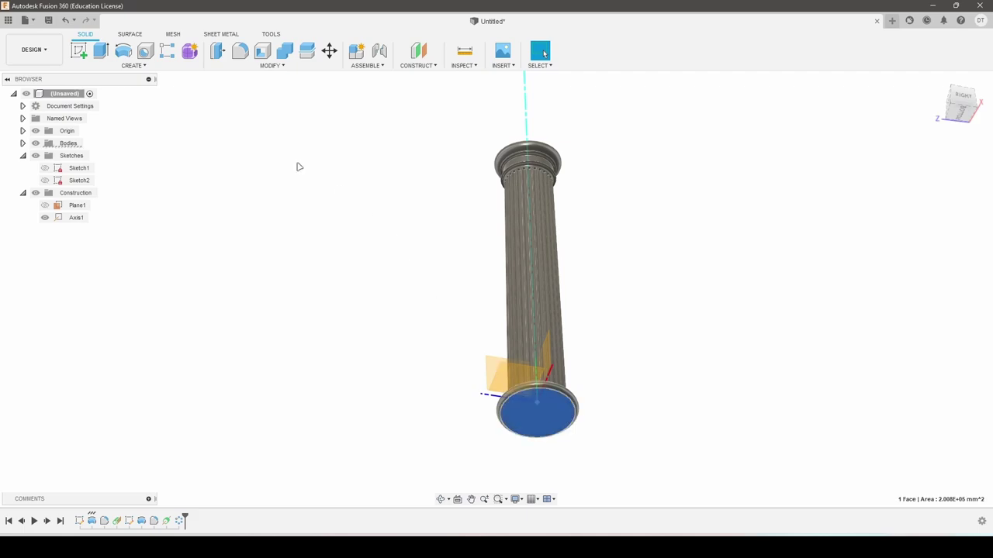
{"action": "left_click", "coordinate": [101, 50]}
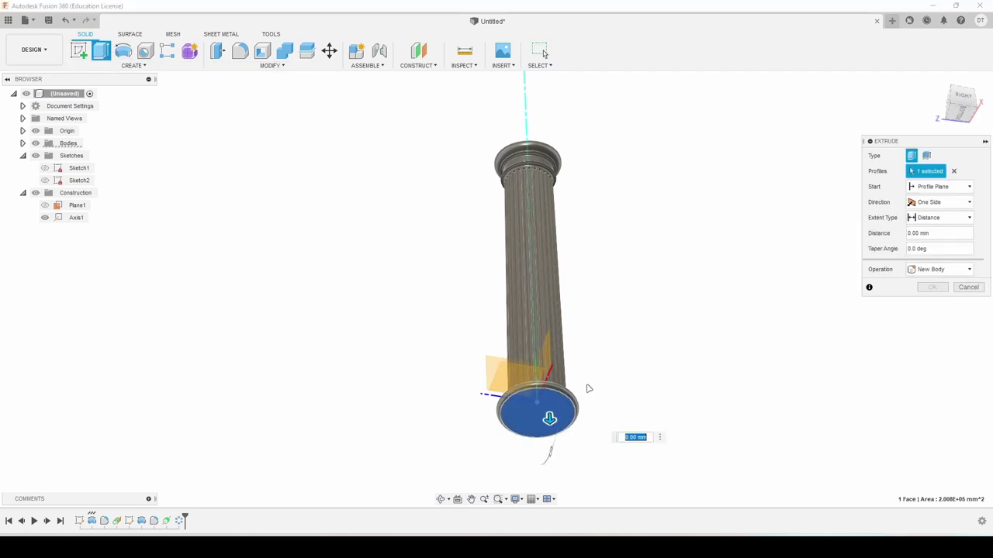
{"action": "scroll", "coordinate": [543, 386], "scroll_direction": "up", "scroll_amount": 2}
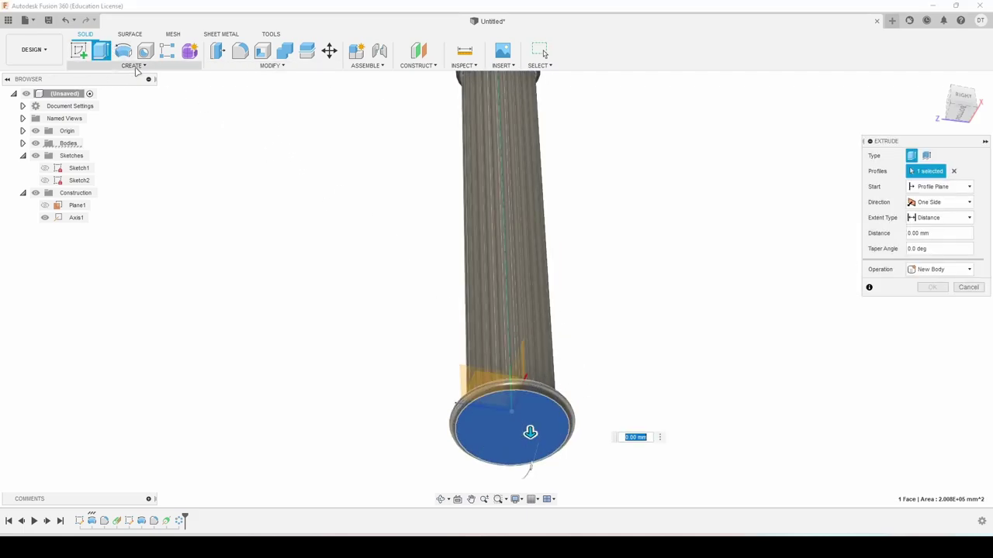
{"action": "left_click", "coordinate": [968, 287]}
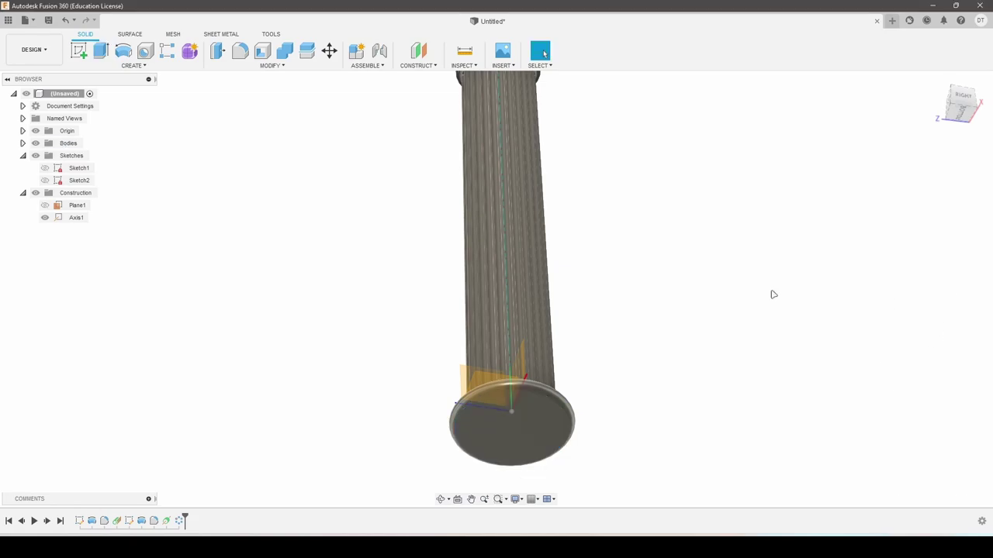
- Start a sketch on the bottom disc face and draw a centre rectangle at the origin
{"action": "left_click", "coordinate": [79, 51]}
{"action": "left_click", "coordinate": [527, 414]}
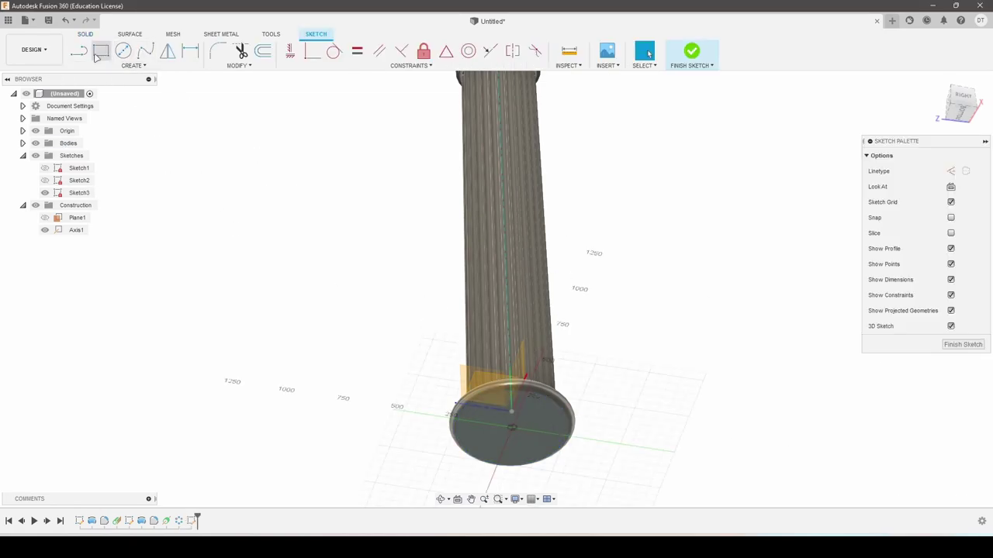
{"action": "left_click", "coordinate": [129, 65]}
{"action": "mouse_move", "coordinate": [91, 89]}
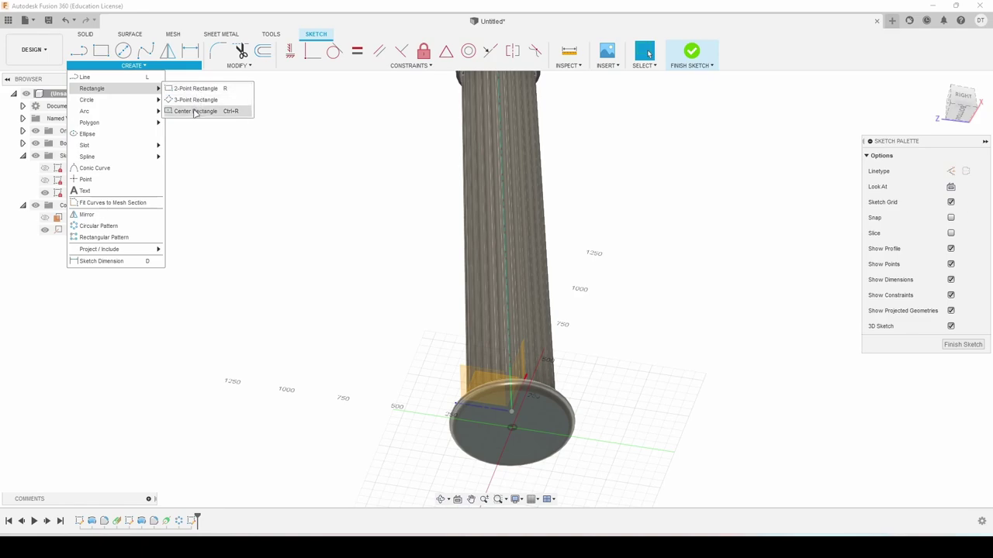
{"action": "left_click", "coordinate": [195, 110]}
{"action": "scroll", "coordinate": [514, 434], "scroll_direction": "up", "scroll_amount": 5}
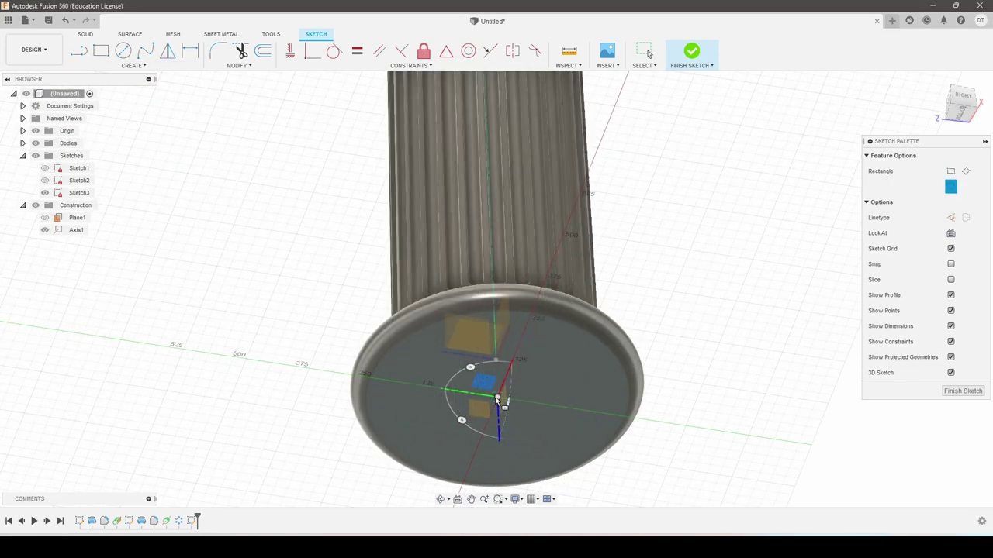
{"action": "left_click", "coordinate": [497, 398]}
{"action": "left_click", "coordinate": [585, 360]}
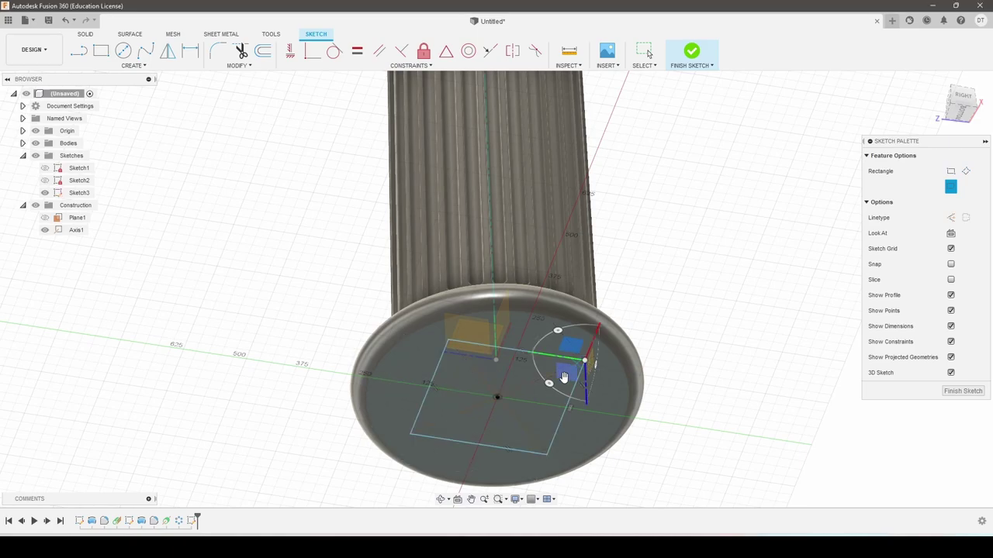
- Dimension the rectangle side to 588 mm, make two sides equal, and finish the sketch
{"action": "key", "text": "d"}
{"action": "left_click", "coordinate": [437, 367]}
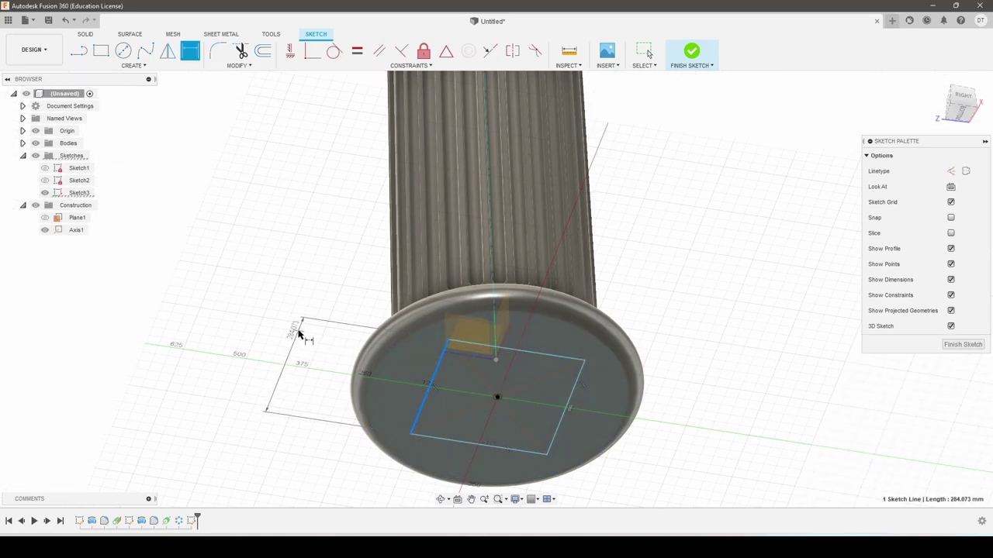
{"action": "left_click", "coordinate": [300, 331]}
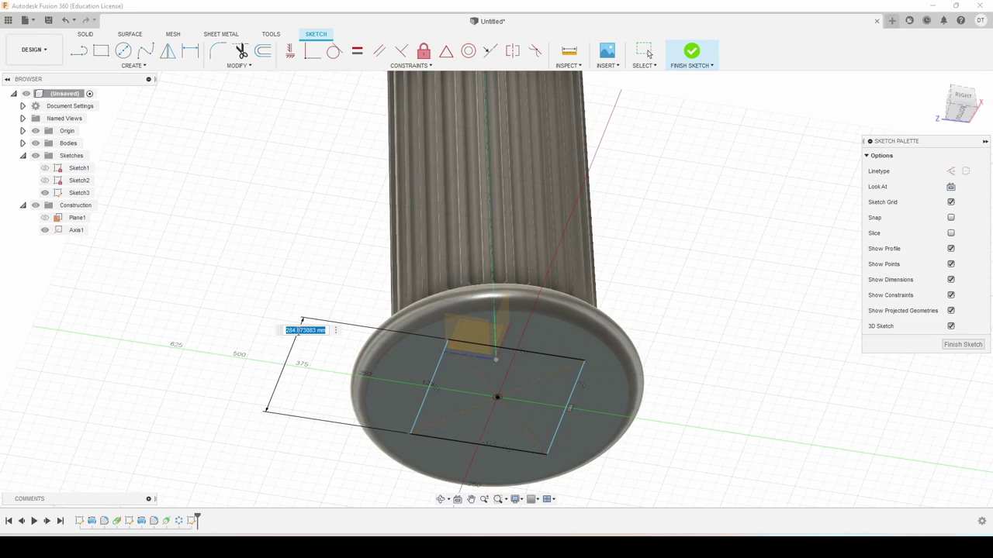
{"action": "key", "text": "Return"}
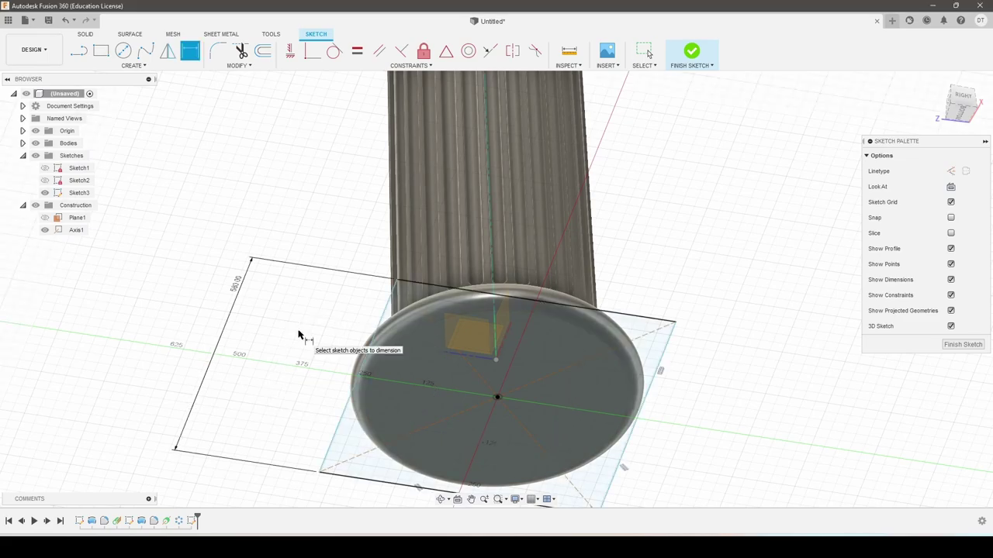
{"action": "key", "text": "Escape"}
{"action": "left_click", "coordinate": [406, 284]}
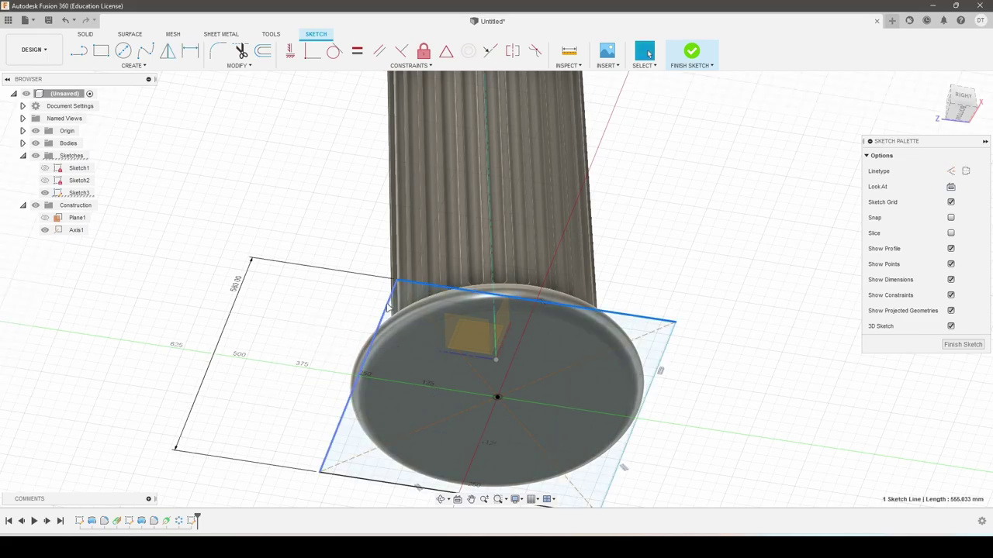
{"action": "left_click", "coordinate": [388, 308], "text": "shift"}
{"action": "left_click", "coordinate": [362, 59]}
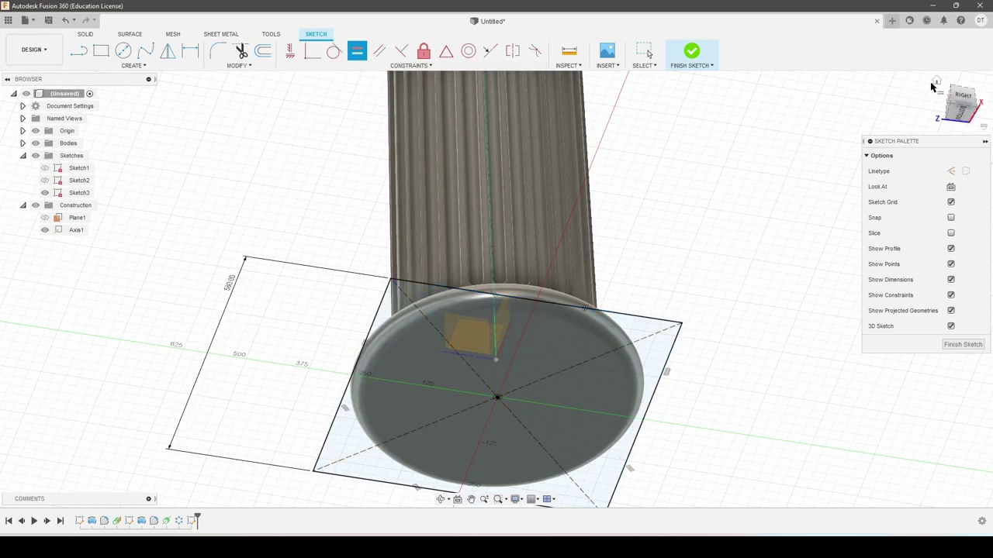
{"action": "left_click", "coordinate": [692, 52]}
- Extrude the square and inner circle profiles 106 mm into a plinth under the column
{"action": "left_click", "coordinate": [101, 51]}
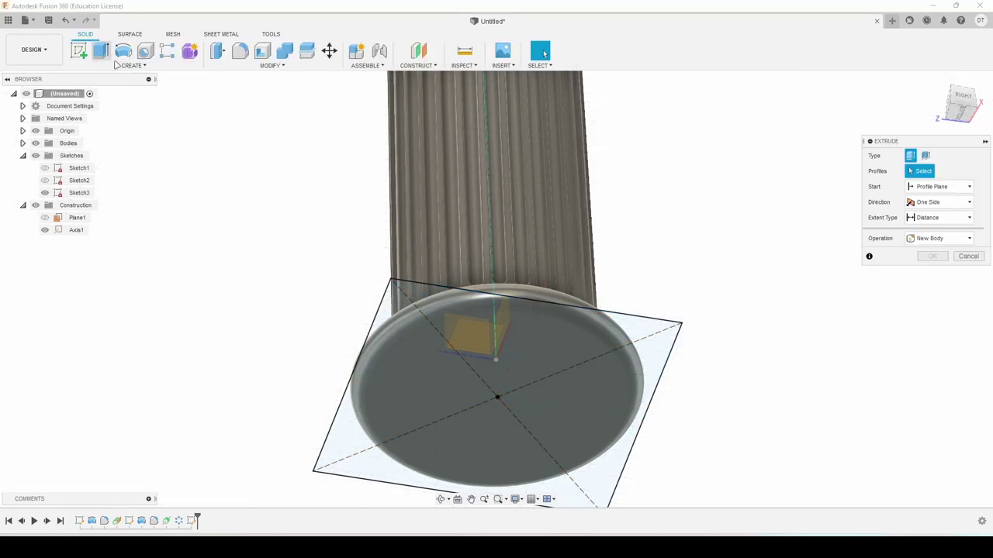
{"action": "left_click", "coordinate": [400, 299]}
{"action": "left_click", "coordinate": [438, 363]}
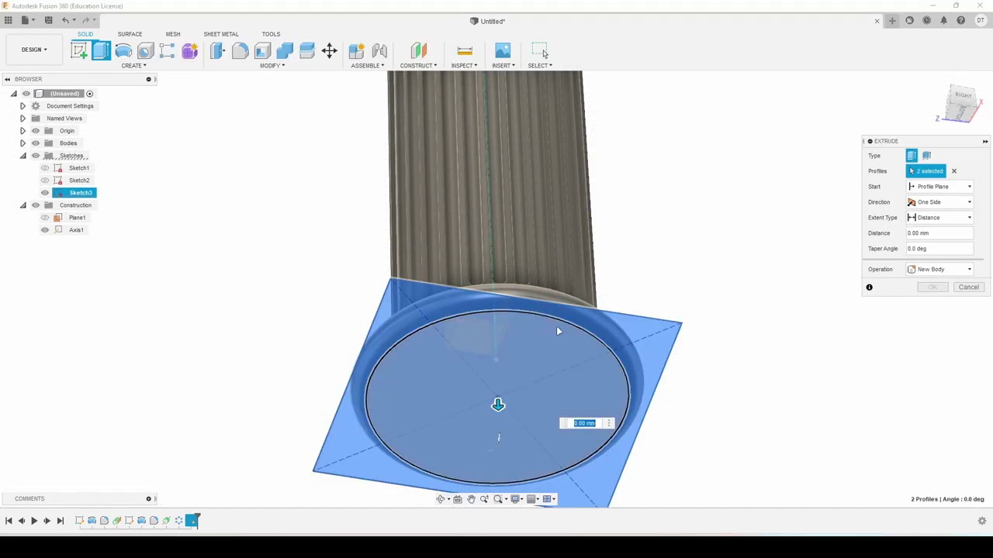
{"action": "type", "text": "10"}
{"action": "type", "text": "6"}
{"action": "key", "text": "Return"}
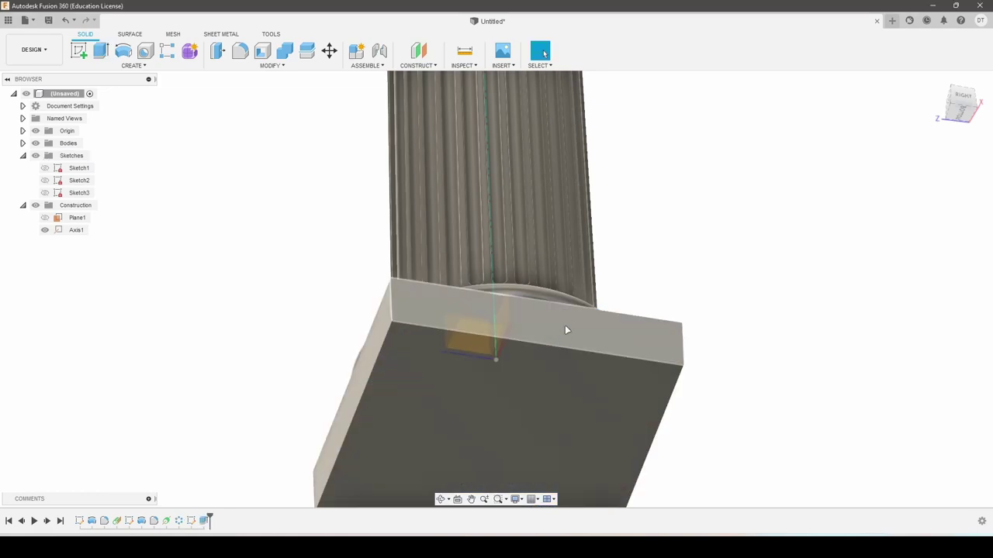
{"action": "middle_click_drag", "start_coordinate": [603, 261], "coordinate": [603, 320], "text": "shift"}
{"action": "scroll", "coordinate": [653, 333], "scroll_direction": "down", "scroll_amount": 3}
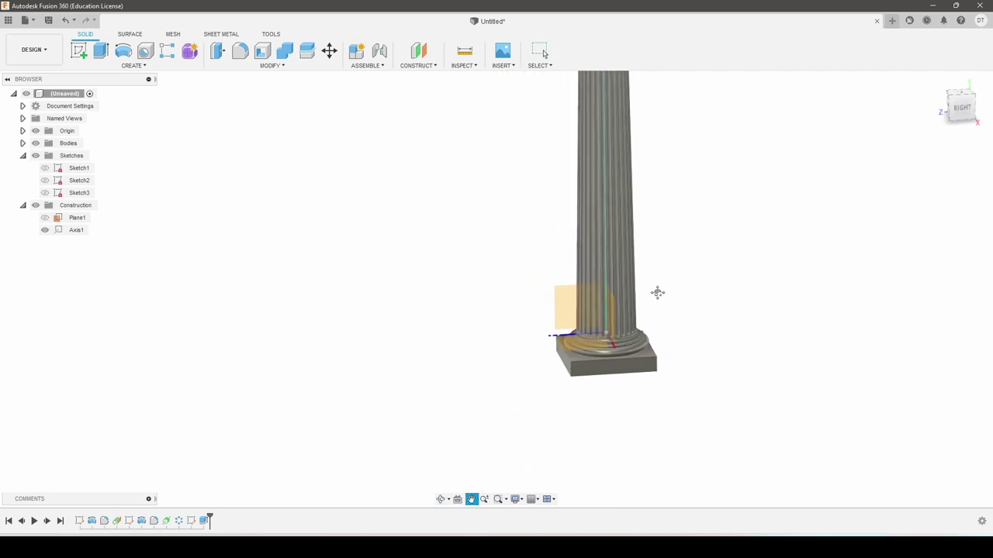
{"action": "mouse_move", "coordinate": [657, 290]}
{"action": "middle_mouse_down", "text": "shift"}
{"action": "mouse_move", "coordinate": [587, 144]}
{"action": "mouse_move", "coordinate": [589, 199]}
{"action": "middle_mouse_up", "text": "shift"}
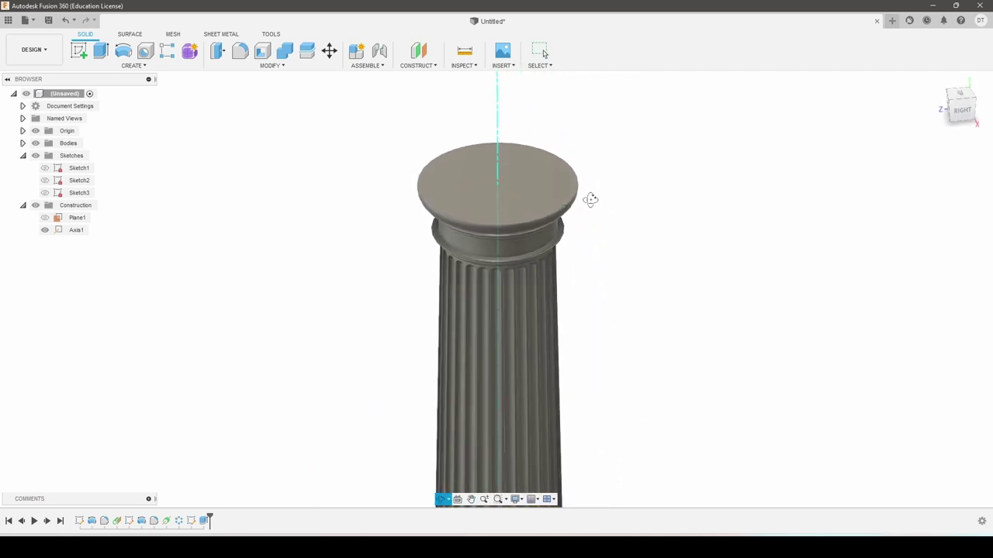
- Start Sketch4 on the capital's top face with the 3-Point Rectangle tool
{"action": "left_click", "coordinate": [535, 183]}
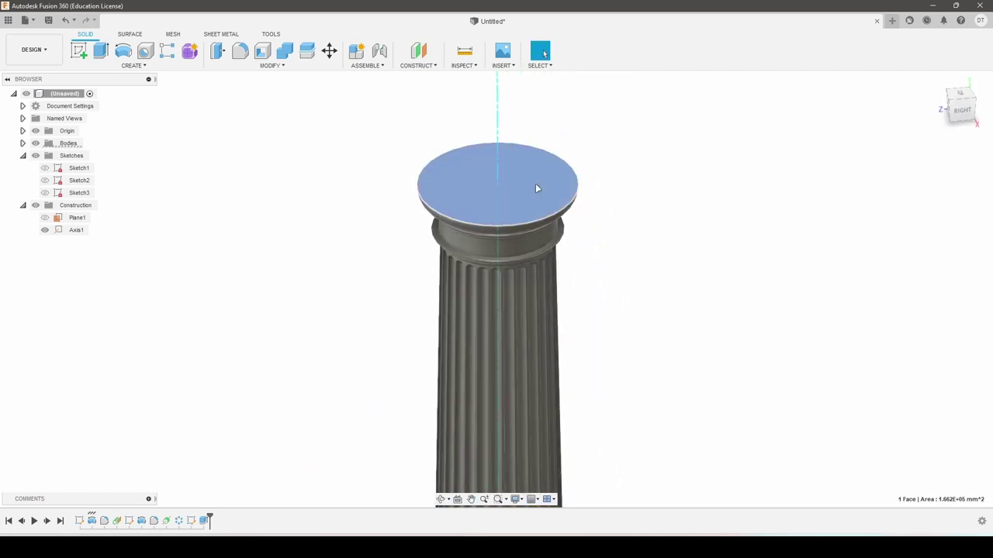
{"action": "left_click", "coordinate": [78, 51]}
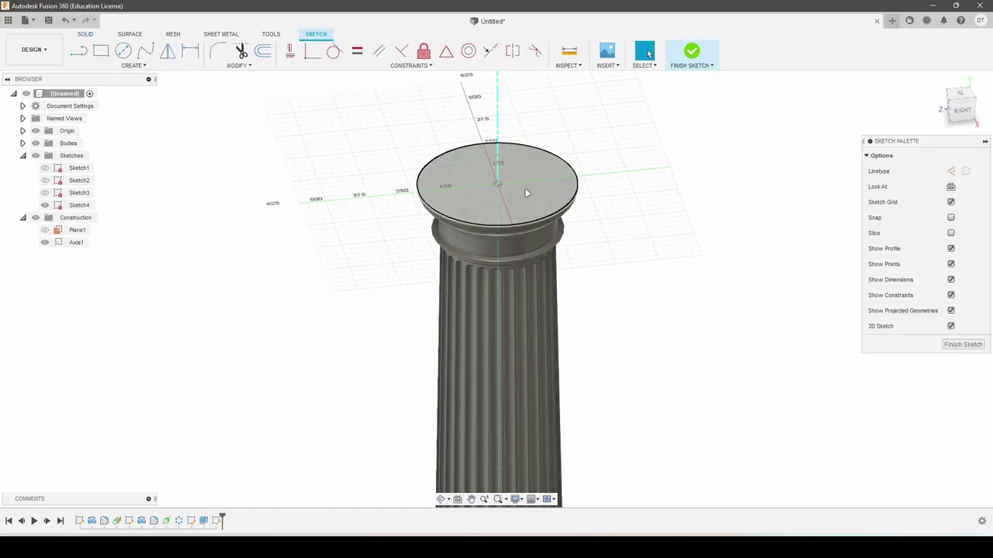
{"action": "left_click", "coordinate": [128, 66]}
{"action": "left_click", "coordinate": [194, 100]}
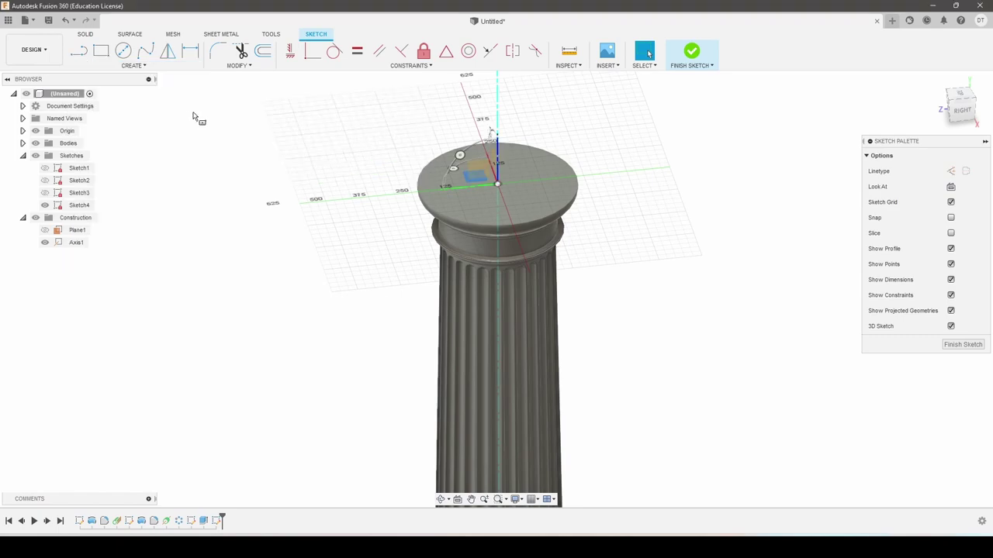
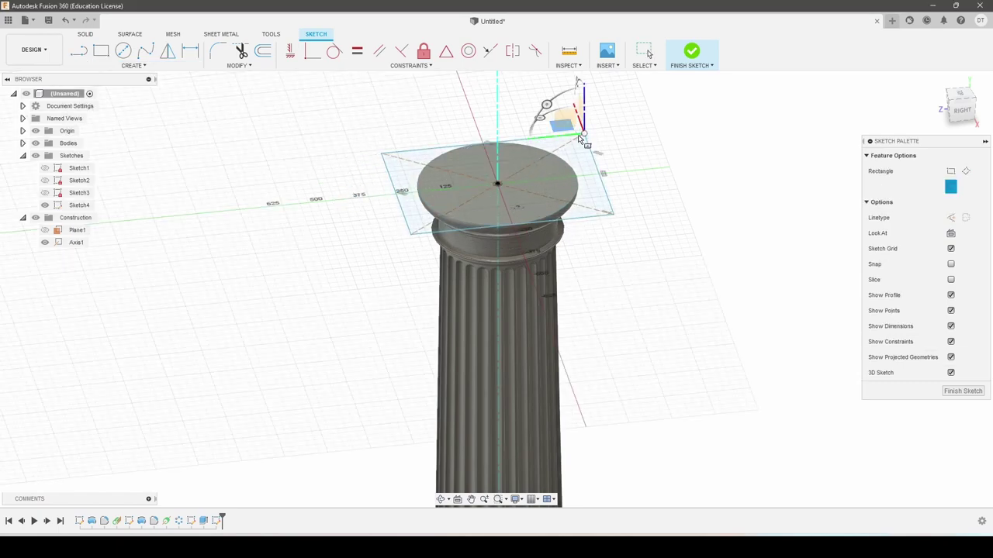
- Dimension the square's side to 480, constrain its edges horizontal/vertical, and finish the sketch
{"action": "key", "text": "d"}
{"action": "left_click", "coordinate": [396, 198]}
{"action": "left_click", "coordinate": [365, 196]}
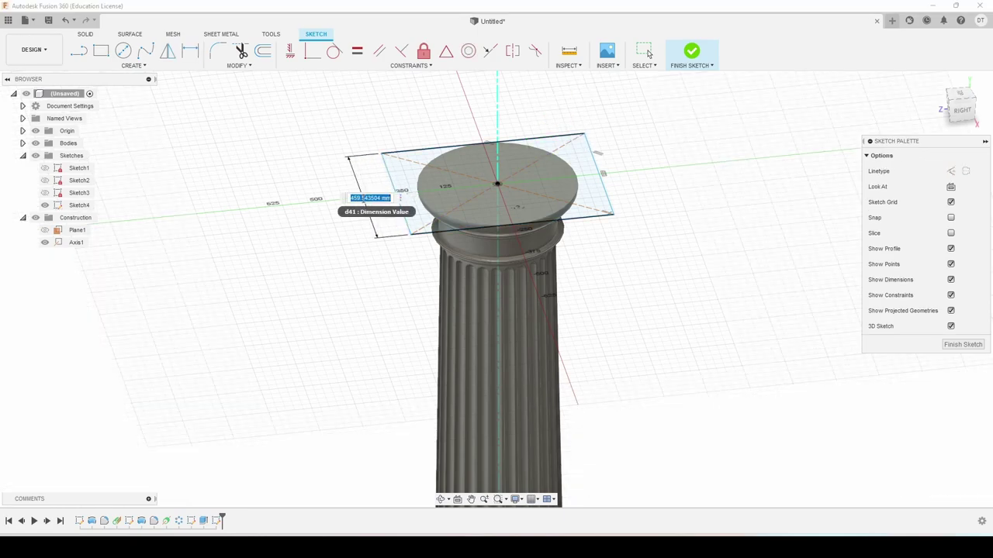
{"action": "key", "text": "Return"}
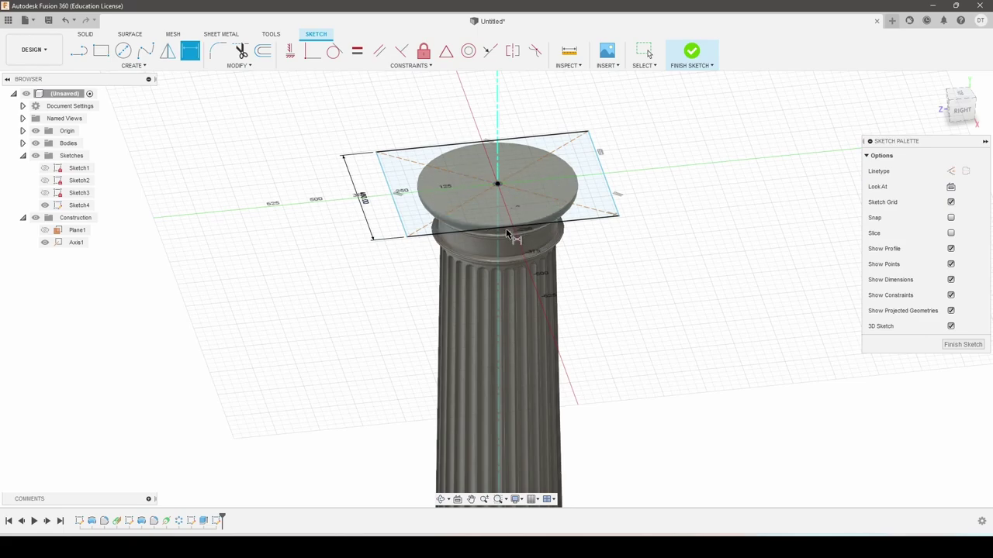
{"action": "middle_click_drag", "start_coordinate": [506, 234], "coordinate": [543, 264], "text": "shift"}
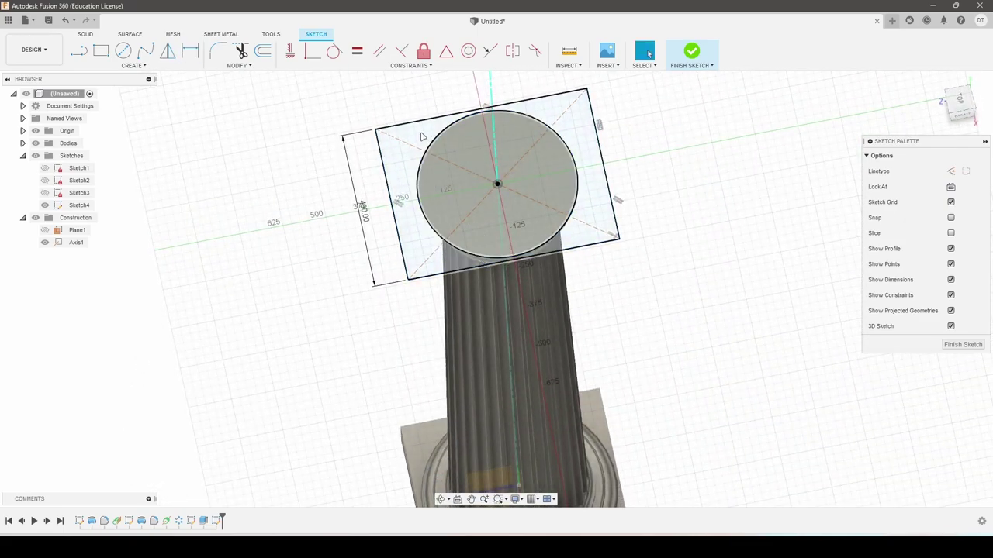
{"action": "left_click", "coordinate": [411, 121]}
{"action": "left_click", "coordinate": [377, 137], "text": "ctrl"}
{"action": "left_click", "coordinate": [359, 53]}
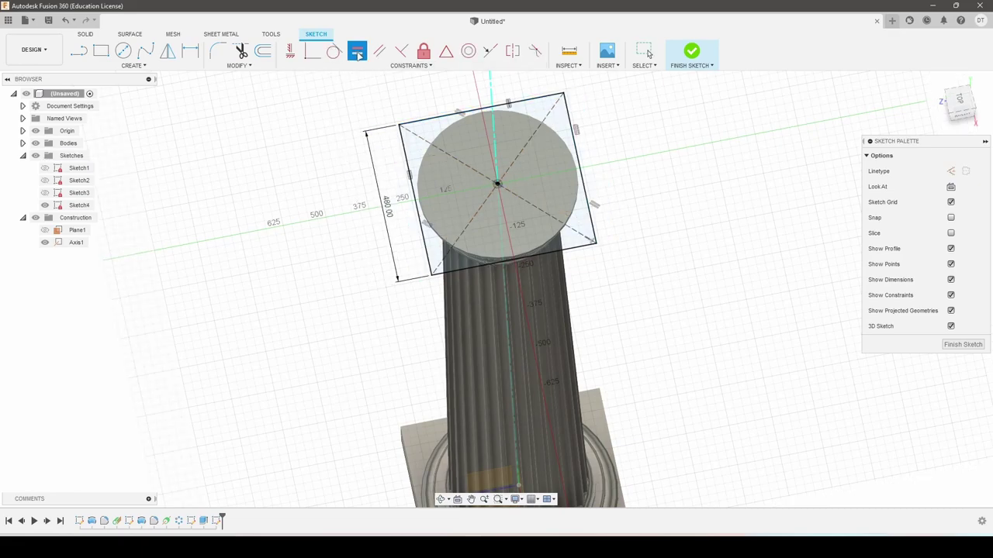
{"action": "left_click", "coordinate": [687, 53]}
- Extrude the circle and outer square profiles into a solid abacus plate on the capital
{"action": "key", "text": "e"}
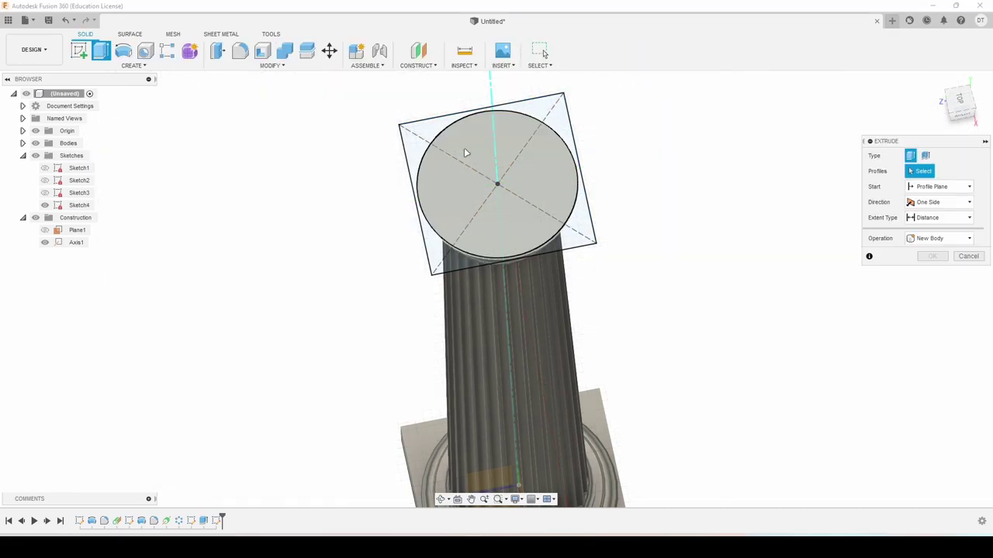
{"action": "left_click", "coordinate": [542, 203]}
{"action": "left_click", "coordinate": [584, 225]}
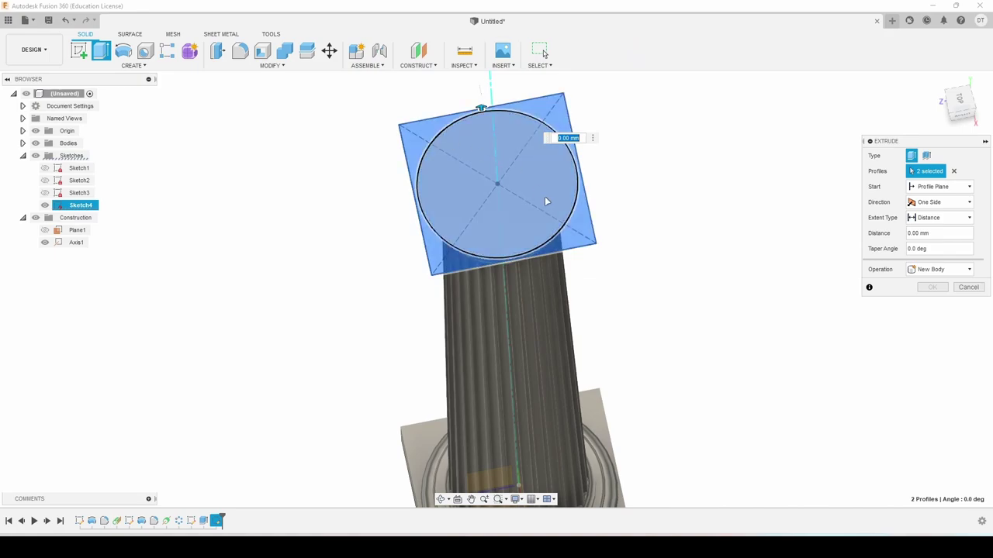
{"action": "type", "text": "10"}
{"action": "key", "text": "Return"}
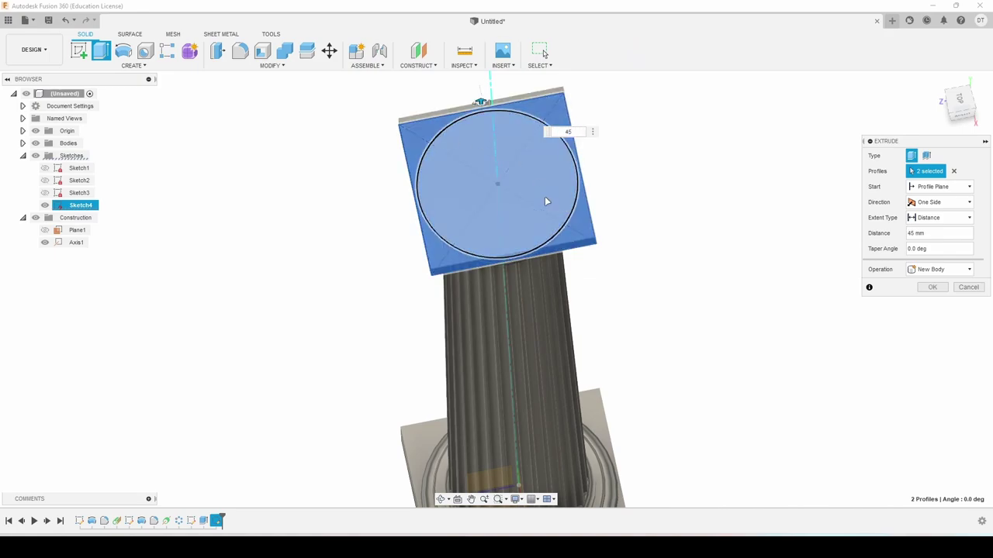
{"action": "middle_click_drag", "start_coordinate": [584, 204], "coordinate": [565, 289], "text": "shift"}
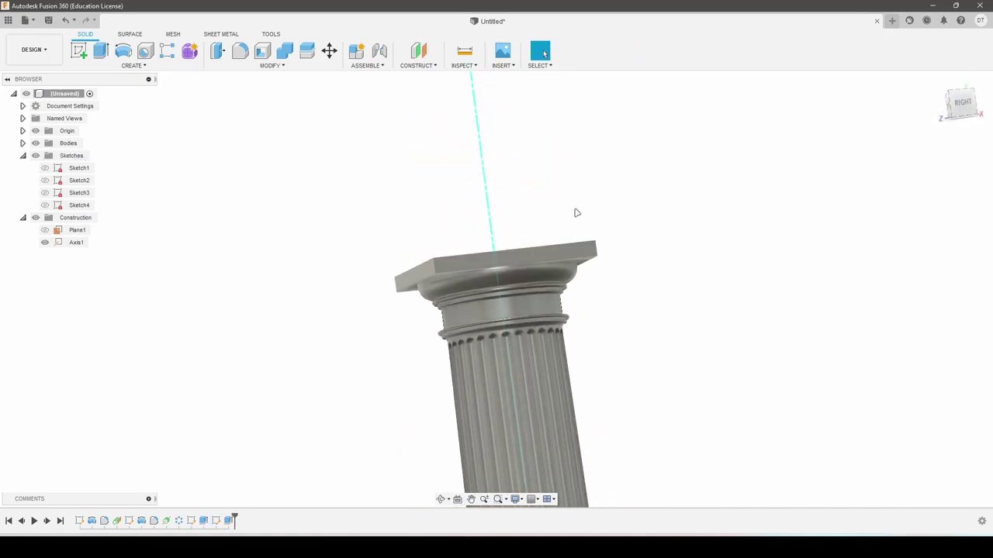
- Start a sketch on the abacus top face and draw a centre rectangle at its middle
{"action": "left_click", "coordinate": [540, 220]}
{"action": "left_click", "coordinate": [79, 51]}
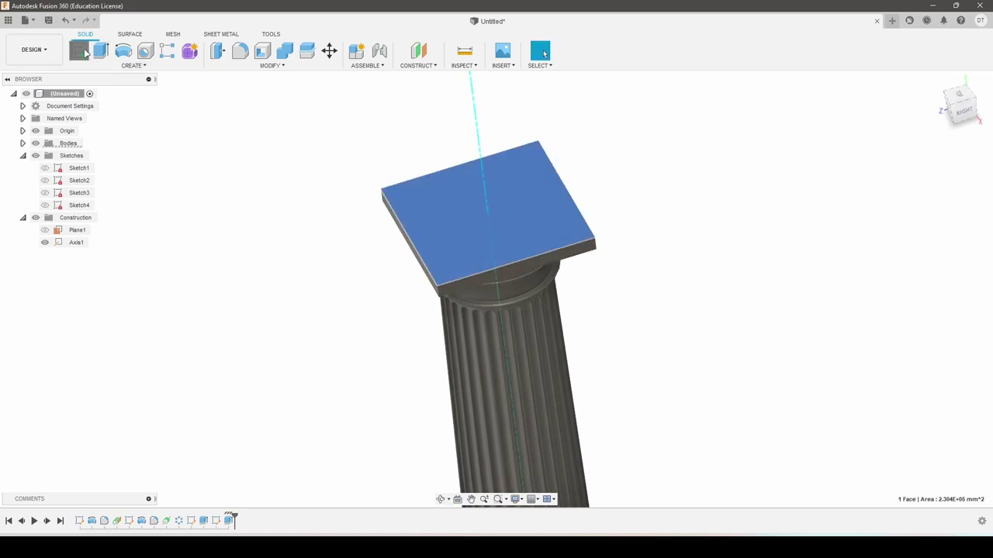
{"action": "left_click", "coordinate": [133, 65]}
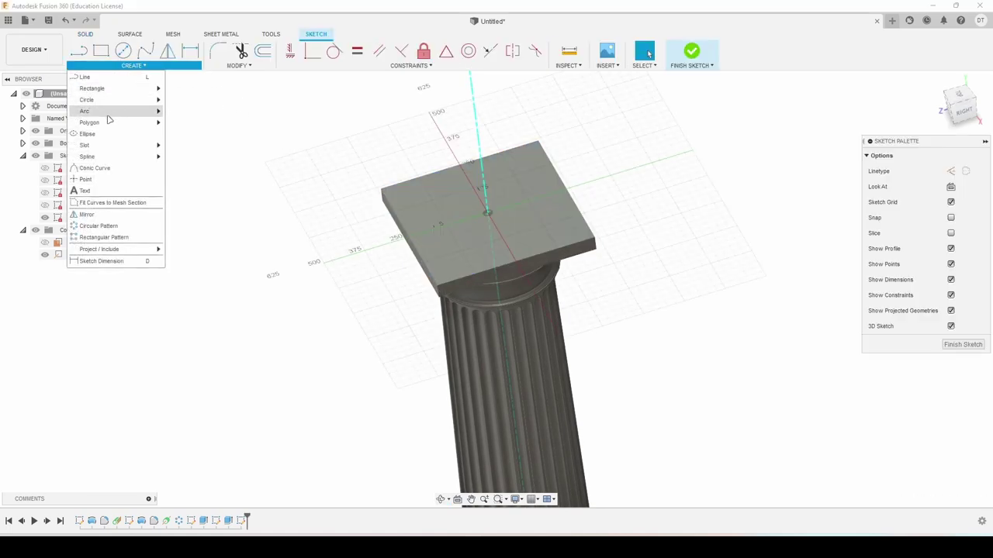
{"action": "mouse_move", "coordinate": [92, 88]}
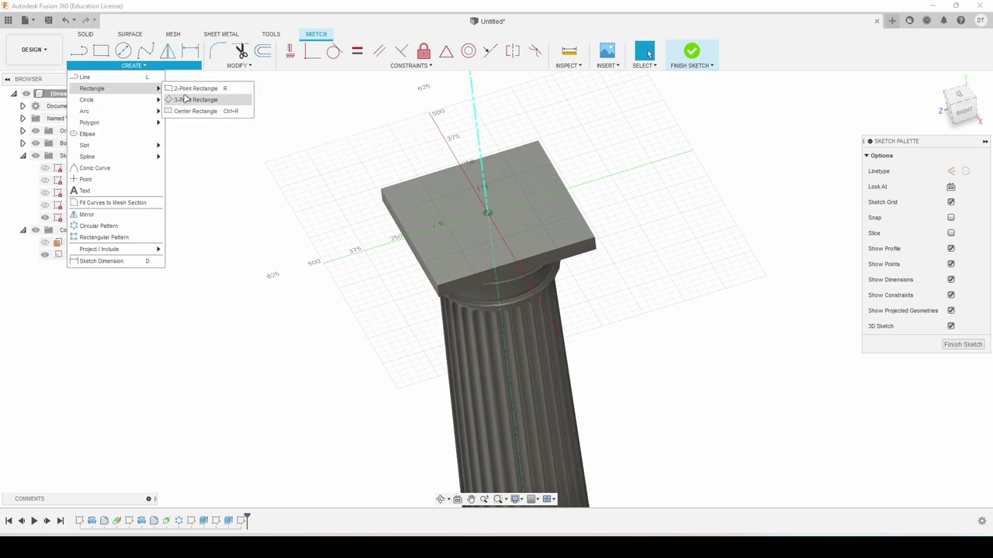
{"action": "left_click", "coordinate": [200, 111]}
{"action": "left_click", "coordinate": [486, 213]}
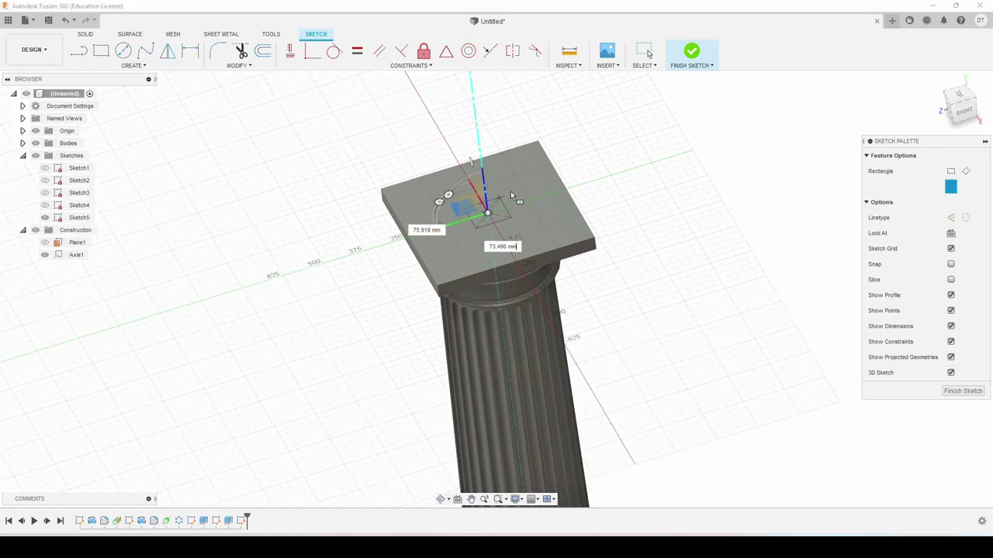
{"action": "left_click", "coordinate": [558, 221]}
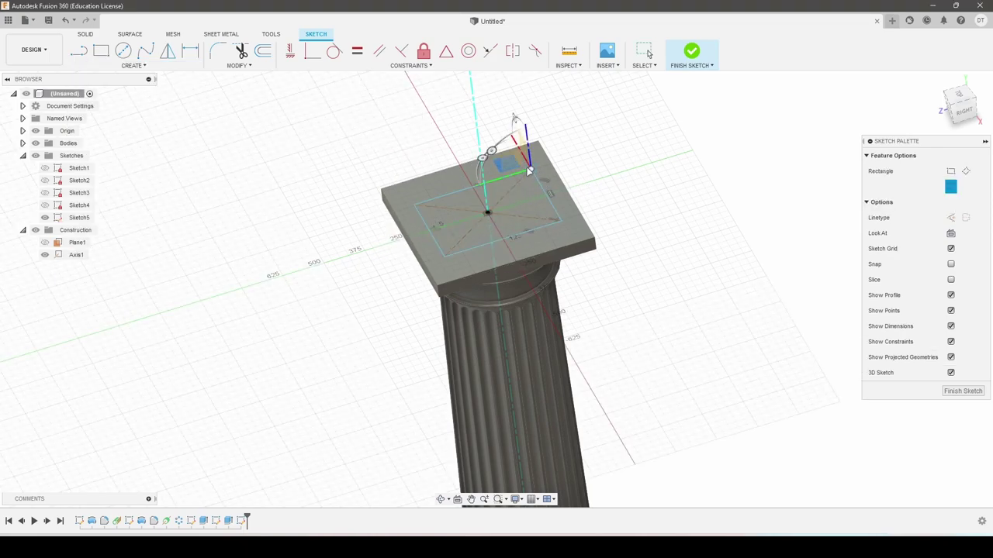
- Dimension the rectangle's side to 400, make its sides equal, and finish the sketch
{"action": "key", "text": "d"}
{"action": "left_click", "coordinate": [429, 230]}
{"action": "left_click", "coordinate": [359, 247]}
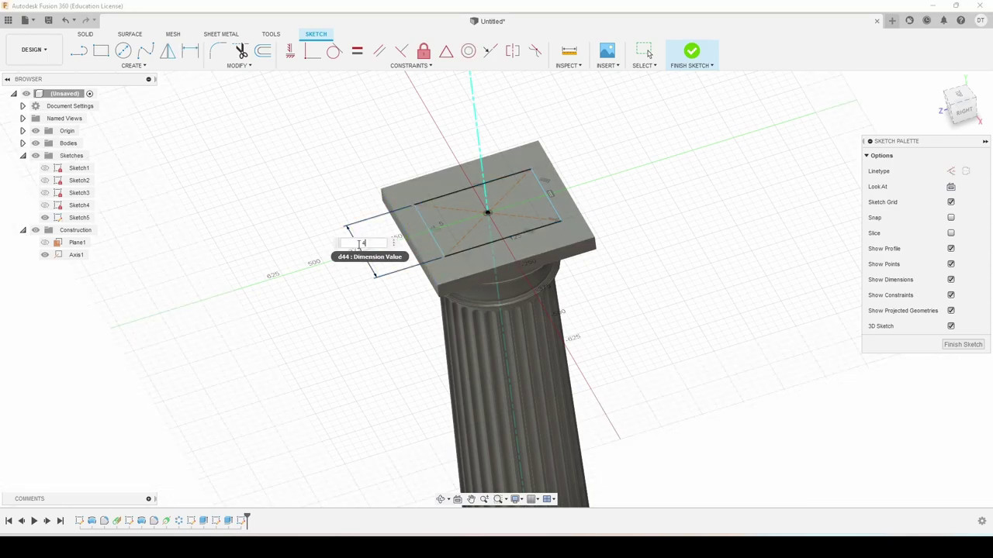
{"action": "type", "text": "0"}
{"action": "key", "text": "Return"}
{"action": "key", "text": "Escape"}
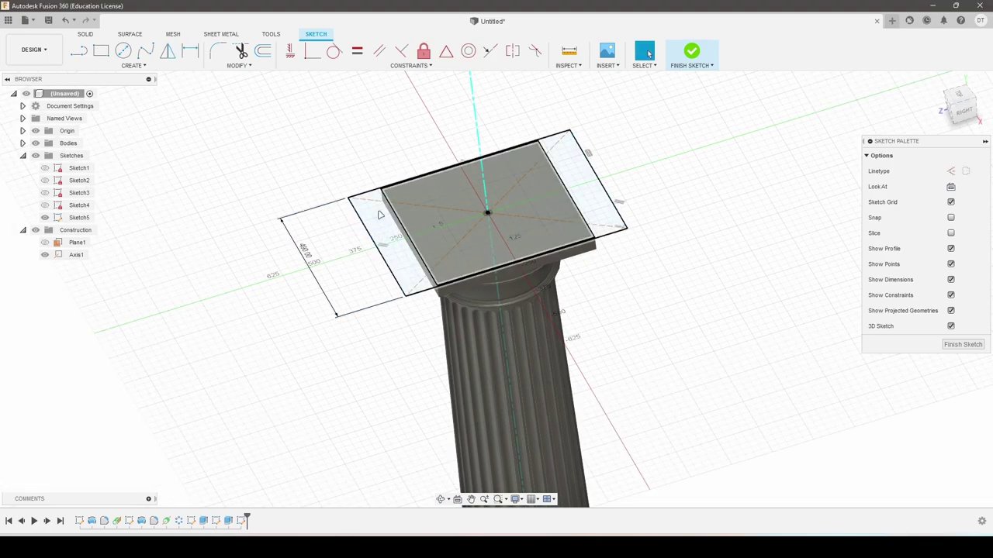
{"action": "left_click", "coordinate": [366, 226]}
{"action": "left_click", "coordinate": [384, 188]}
{"action": "left_click", "coordinate": [362, 58]}
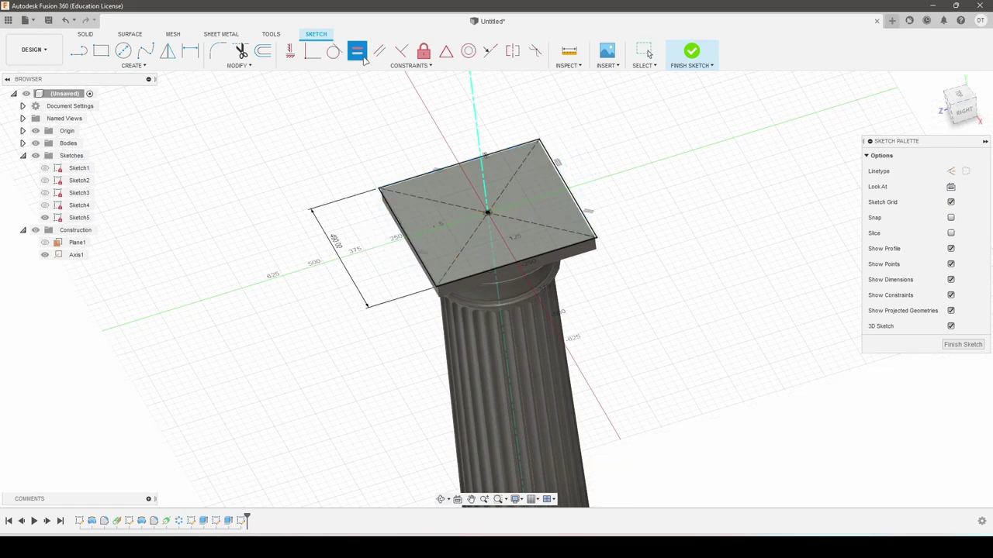
{"action": "left_click", "coordinate": [689, 49]}
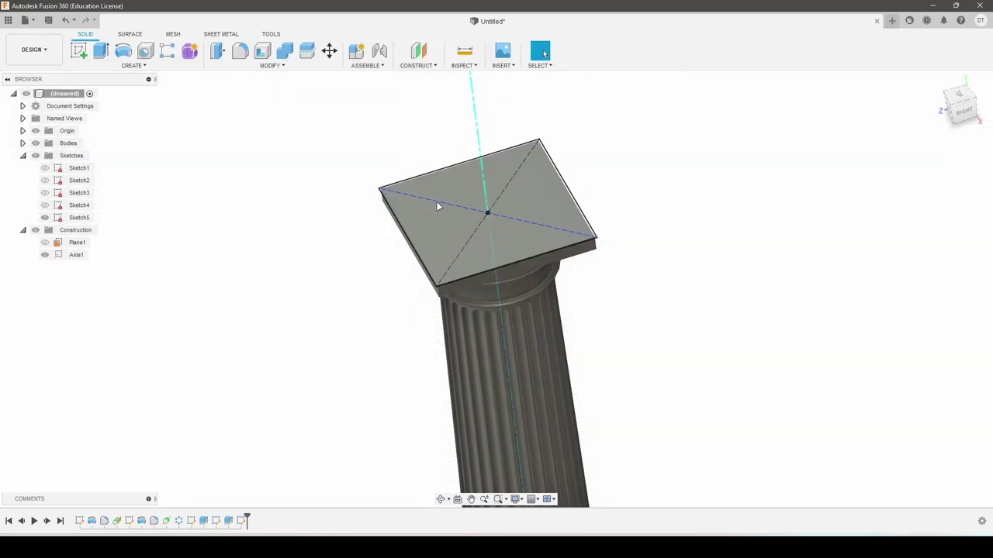
- Extrude the square profiles into a thin plate on top of the abacus
{"action": "scroll", "coordinate": [381, 186], "scroll_direction": "up", "scroll_amount": 5}
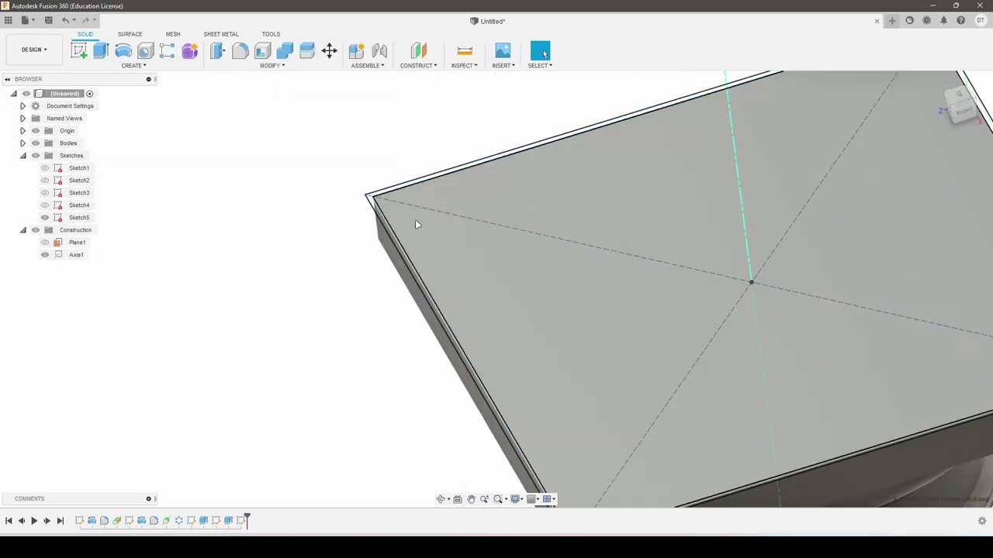
{"action": "left_click", "coordinate": [375, 206]}
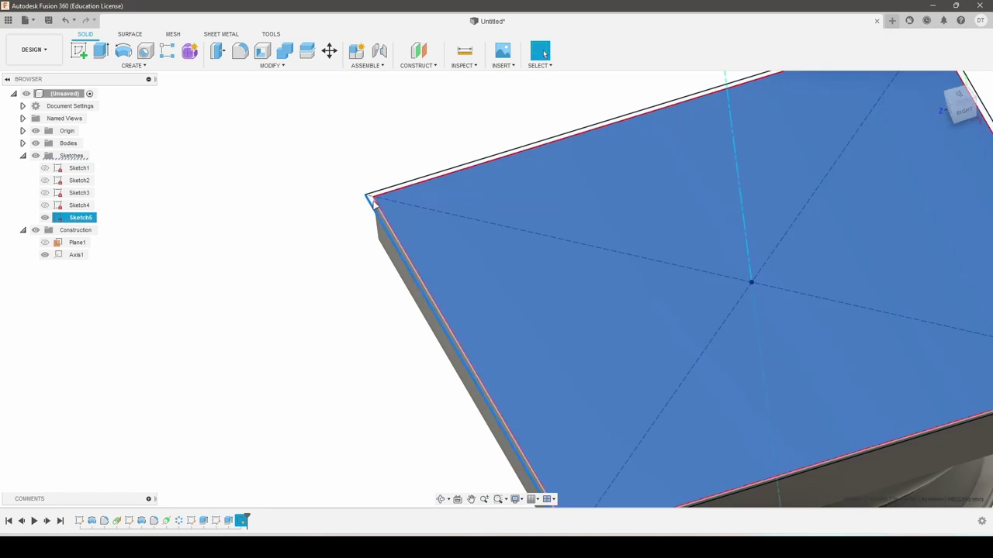
{"action": "left_click", "coordinate": [184, 96]}
{"action": "left_click", "coordinate": [99, 52]}
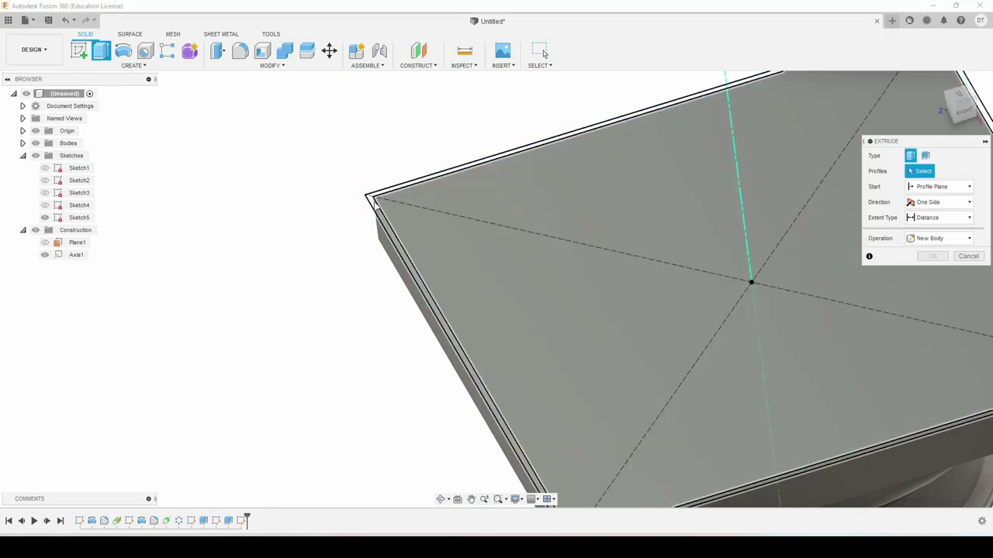
{"action": "left_click", "coordinate": [395, 206]}
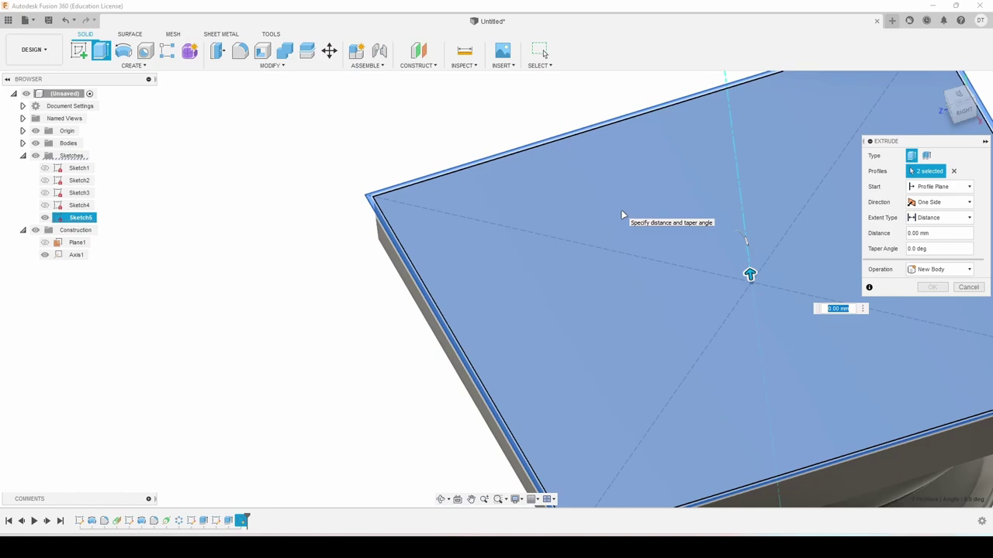
{"action": "key", "text": "Return"}
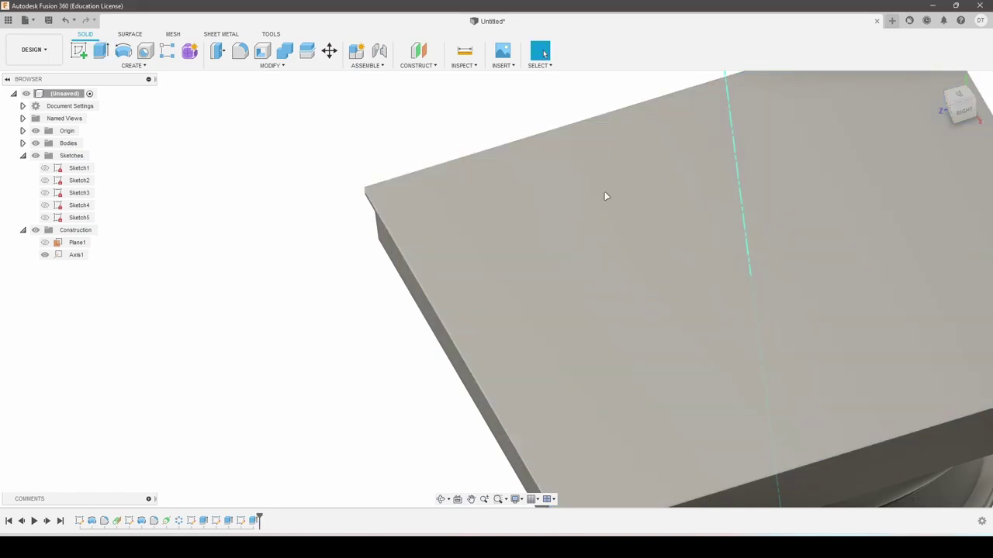
{"action": "scroll", "coordinate": [606, 196], "scroll_direction": "down", "scroll_amount": 5}
{"action": "middle_click_drag", "start_coordinate": [649, 209], "coordinate": [633, 203], "text": "shift"}
- Start a sketch on the thin plate's top face and draw a two-corner rectangle from the origin
{"action": "left_click", "coordinate": [634, 203]}
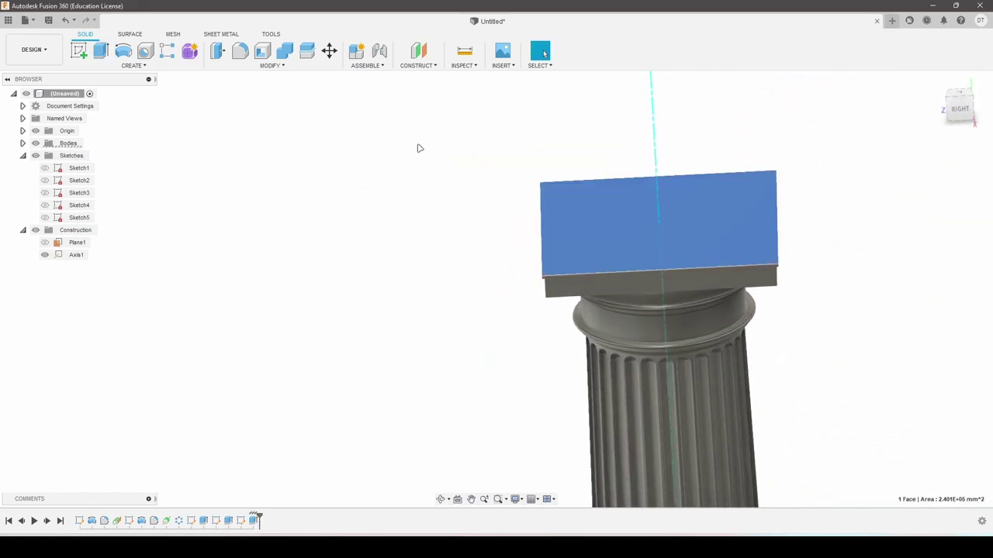
{"action": "left_click", "coordinate": [78, 52]}
{"action": "left_click", "coordinate": [134, 65]}
{"action": "mouse_move", "coordinate": [91, 89]}
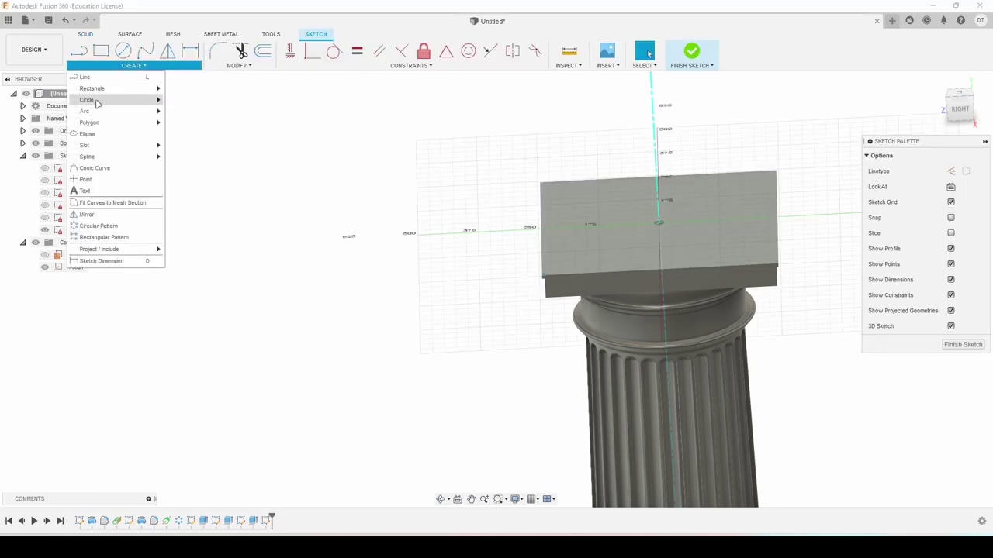
{"action": "left_click", "coordinate": [201, 91]}
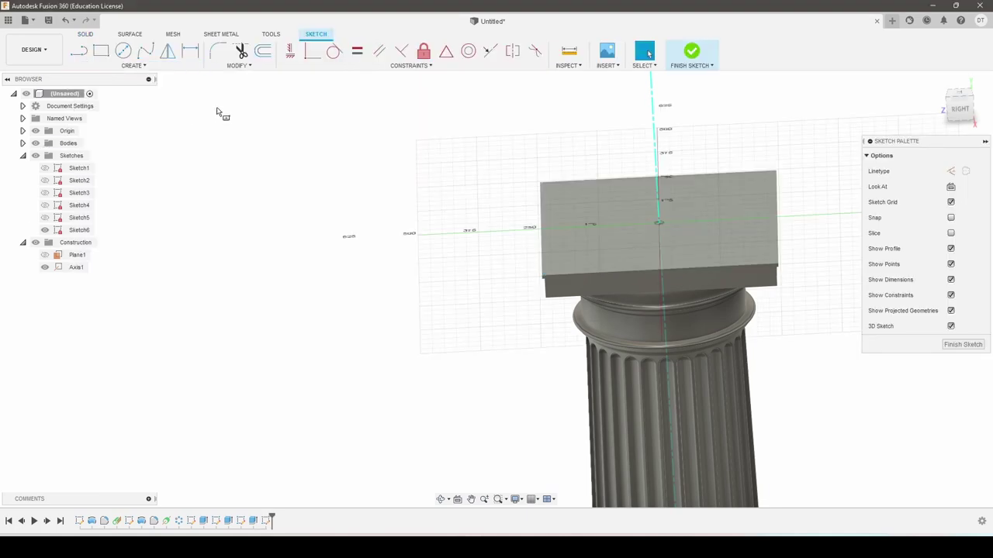
{"action": "left_click", "coordinate": [659, 224]}
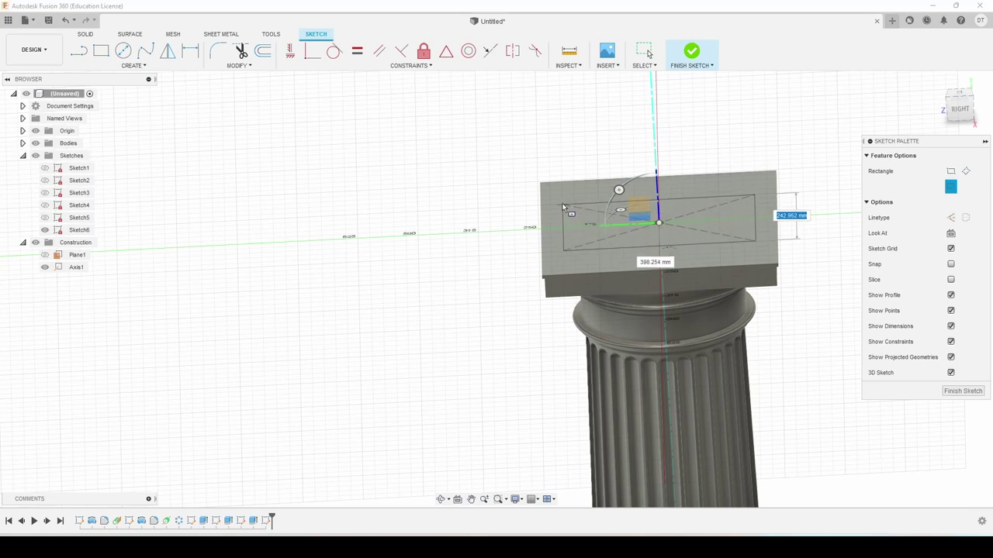
{"action": "left_click", "coordinate": [504, 187]}
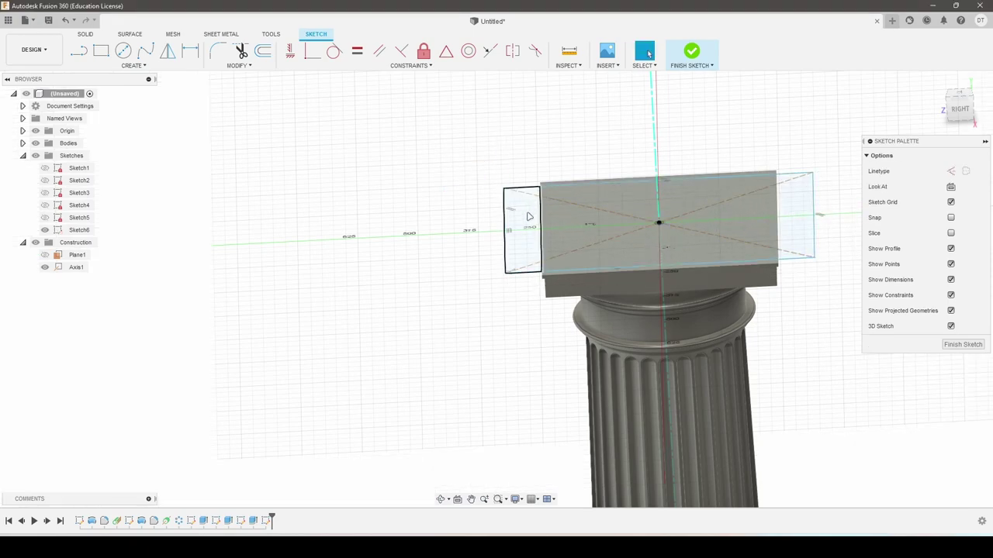
- Dimension the rectangle's width to 500 mm, make its top edge horizontal, and finish the sketch
{"action": "key", "text": "d"}
{"action": "left_click", "coordinate": [582, 184]}
{"action": "left_click", "coordinate": [582, 146]}
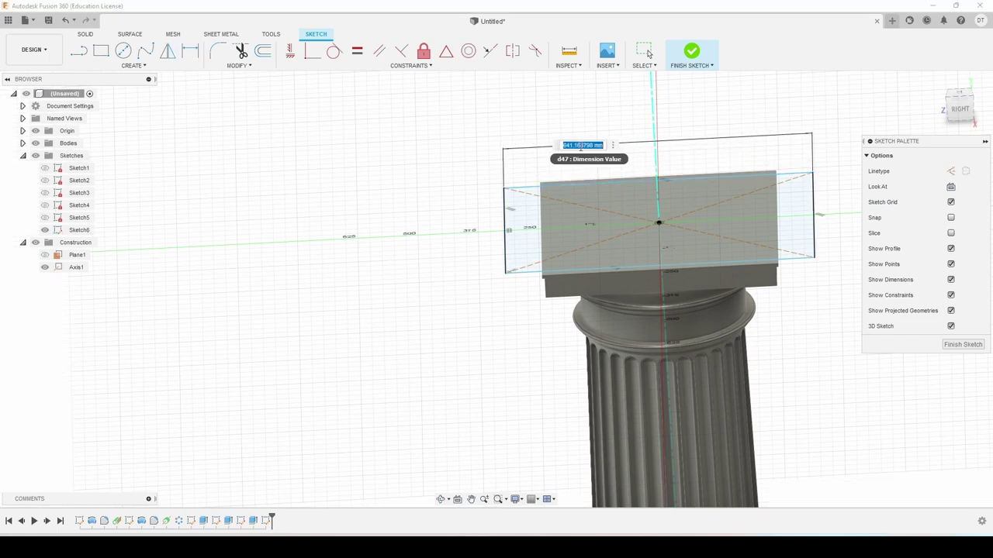
{"action": "type", "text": "300"}
{"action": "key", "text": "Return"}
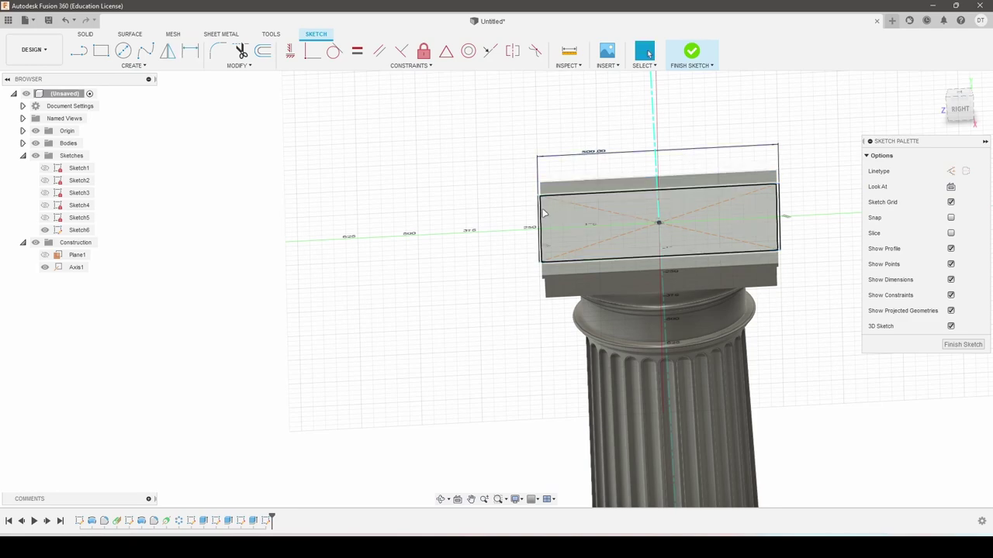
{"action": "left_click", "coordinate": [577, 195]}
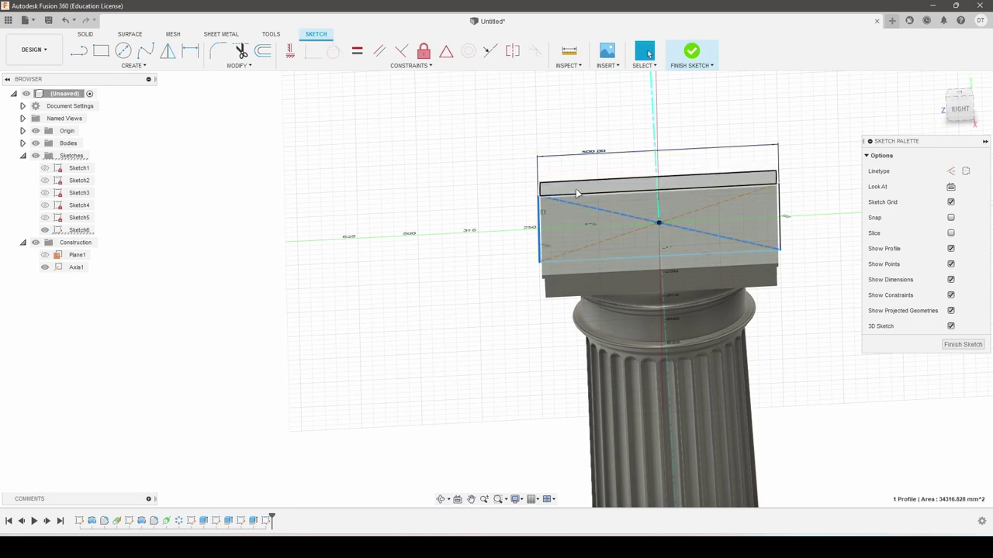
{"action": "left_click", "coordinate": [356, 51]}
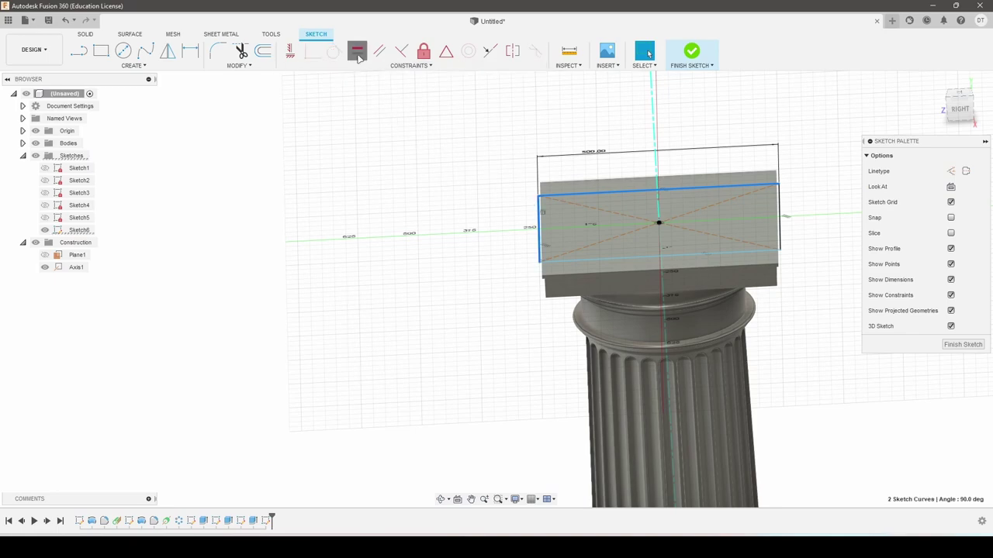
{"action": "left_click", "coordinate": [692, 54]}
- Extrude the rectangle profile into another thin stepped plate above the block
{"action": "scroll", "coordinate": [552, 196], "scroll_direction": "up", "scroll_amount": 5}
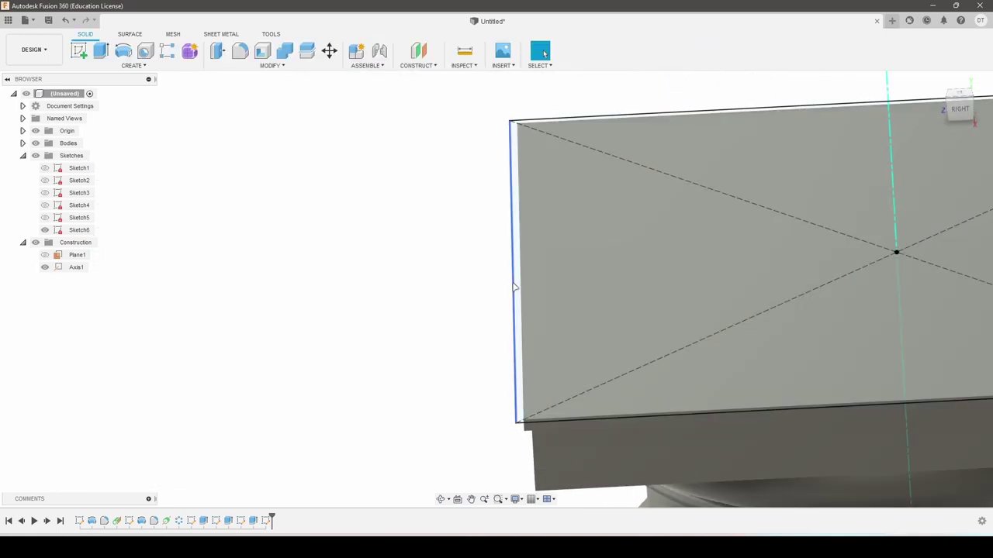
{"action": "left_click", "coordinate": [518, 286]}
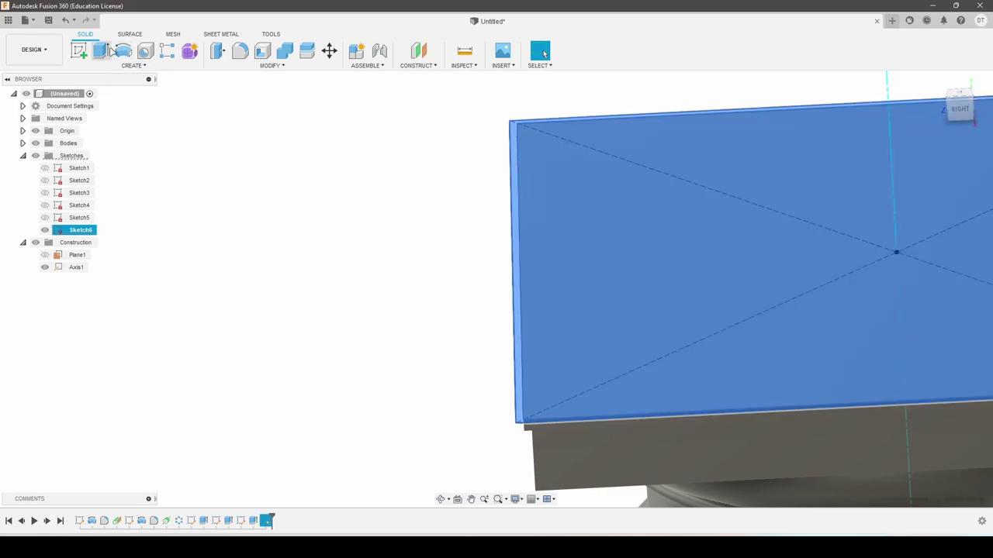
{"action": "left_click", "coordinate": [101, 50]}
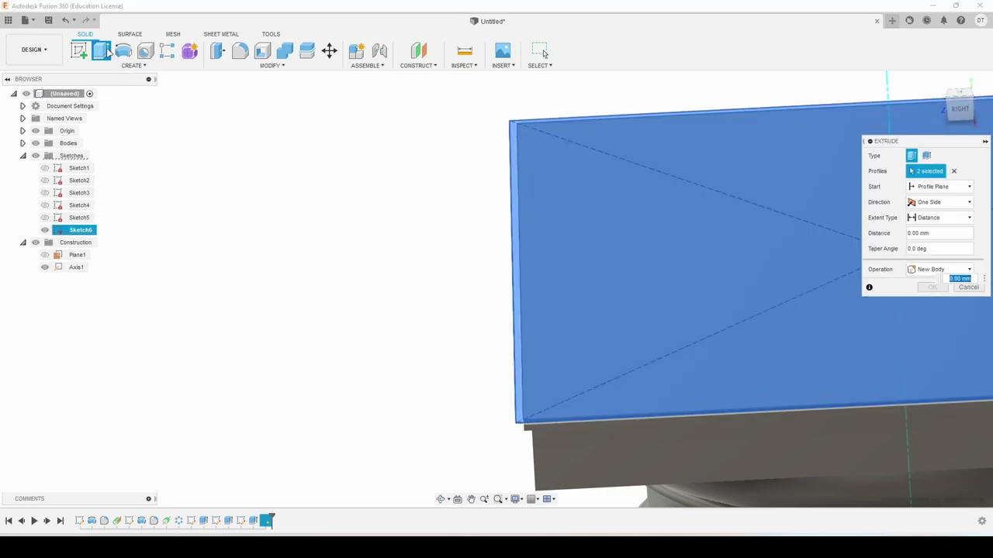
{"action": "left_click", "coordinate": [544, 53]}
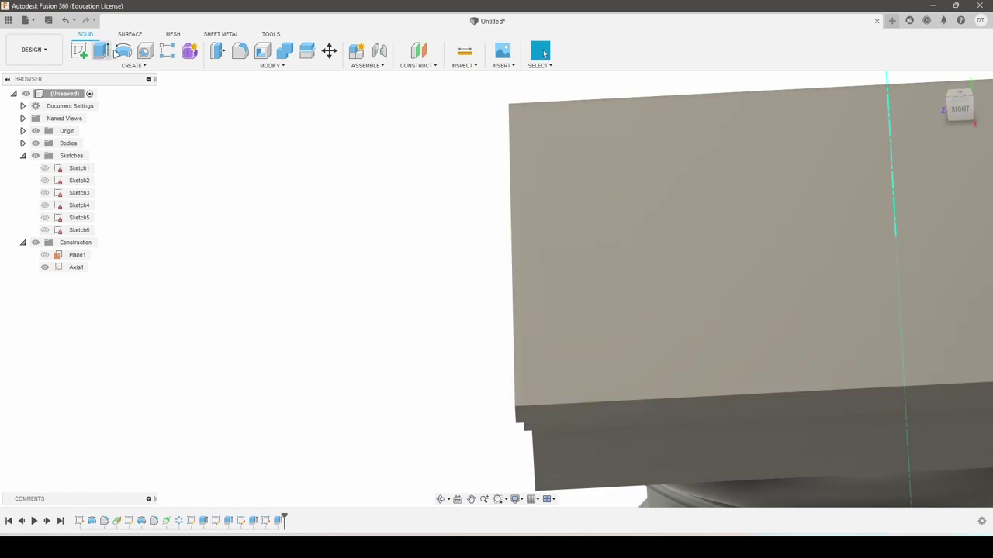
{"action": "middle_click_drag", "start_coordinate": [594, 312], "coordinate": [629, 297], "text": "shift"}
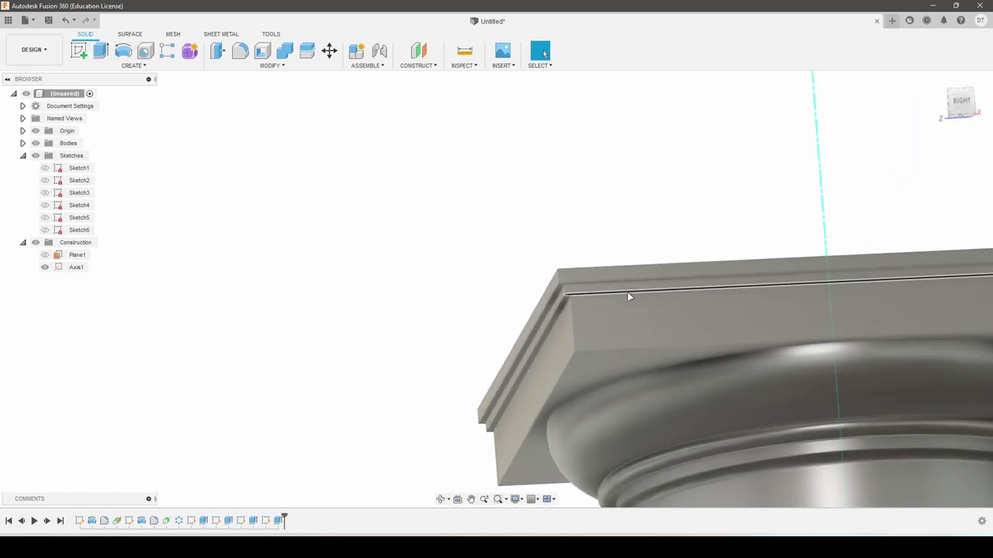
{"action": "scroll", "coordinate": [625, 304], "scroll_direction": "up", "scroll_amount": 2}
{"action": "scroll", "coordinate": [590, 289], "scroll_direction": "up", "scroll_amount": 2}
{"action": "scroll", "coordinate": [528, 271], "scroll_direction": "up", "scroll_amount": 3}
{"action": "scroll", "coordinate": [497, 248], "scroll_direction": "up", "scroll_amount": 2}
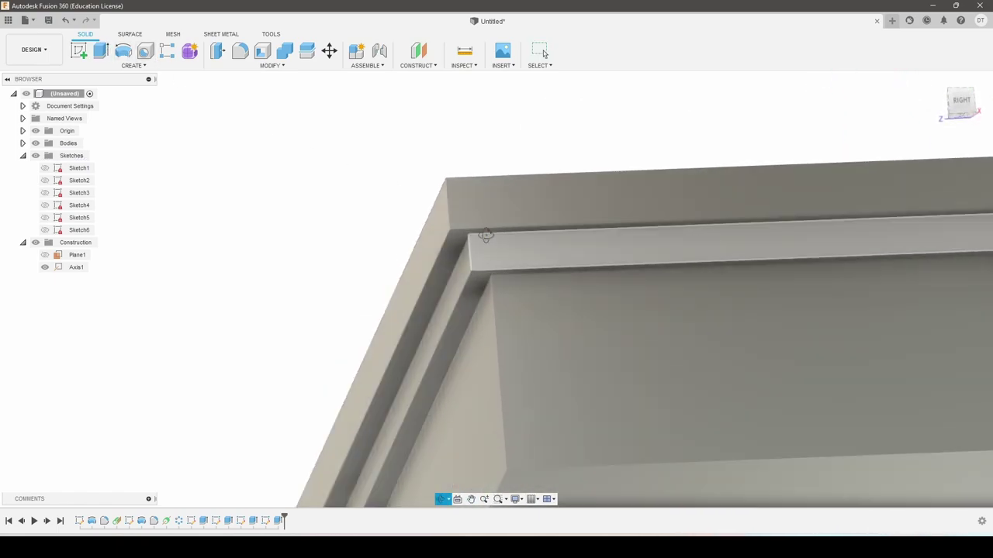
{"action": "middle_click_drag", "start_coordinate": [486, 236], "coordinate": [477, 231], "text": "shift"}
- Chamfer the slab's inner edge and the upper block edges, then view the whole column
{"action": "left_click", "coordinate": [256, 67]}
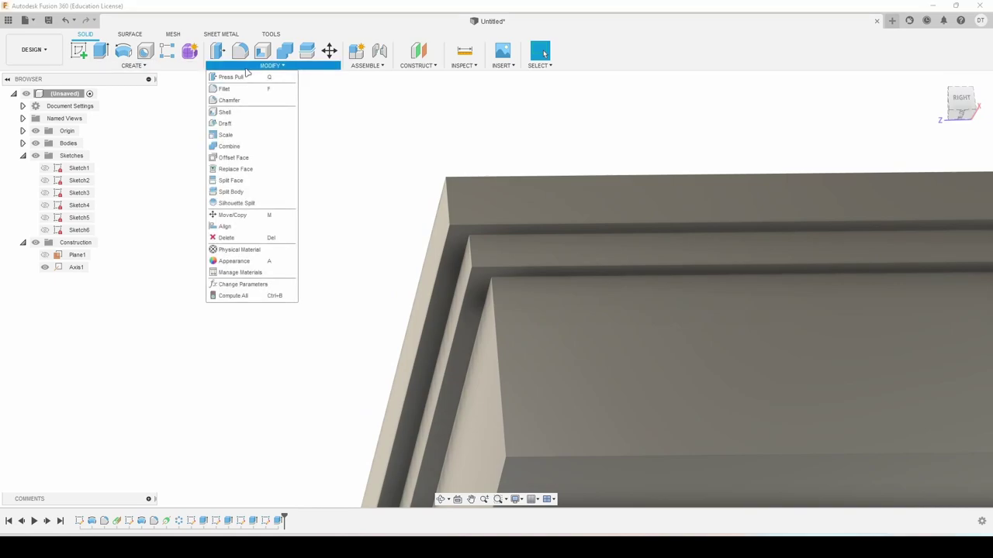
{"action": "left_click", "coordinate": [236, 100]}
{"action": "left_click", "coordinate": [535, 234]}
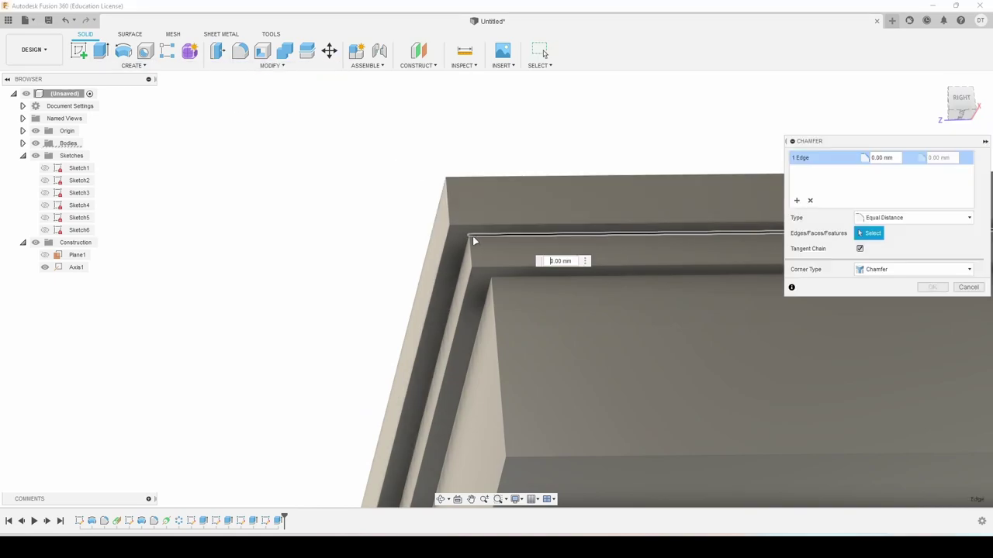
{"action": "mouse_move", "coordinate": [483, 245]}
{"action": "middle_mouse_down", "text": "shift"}
{"action": "mouse_move", "coordinate": [483, 223]}
{"action": "mouse_move", "coordinate": [327, 243]}
{"action": "mouse_move", "coordinate": [262, 232]}
{"action": "mouse_move", "coordinate": [364, 170]}
{"action": "middle_mouse_up", "text": "shift"}
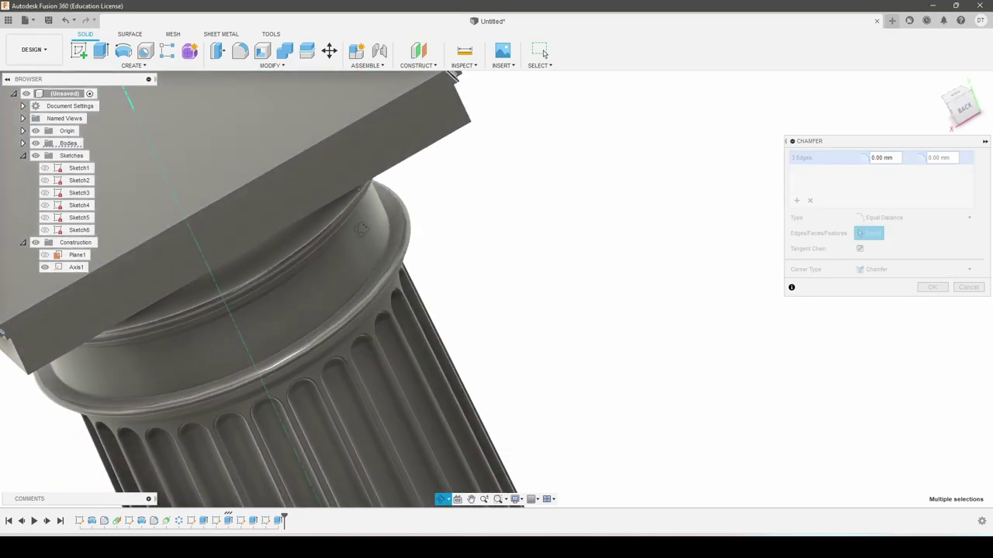
{"action": "scroll", "coordinate": [363, 171], "scroll_direction": "up", "scroll_amount": 3}
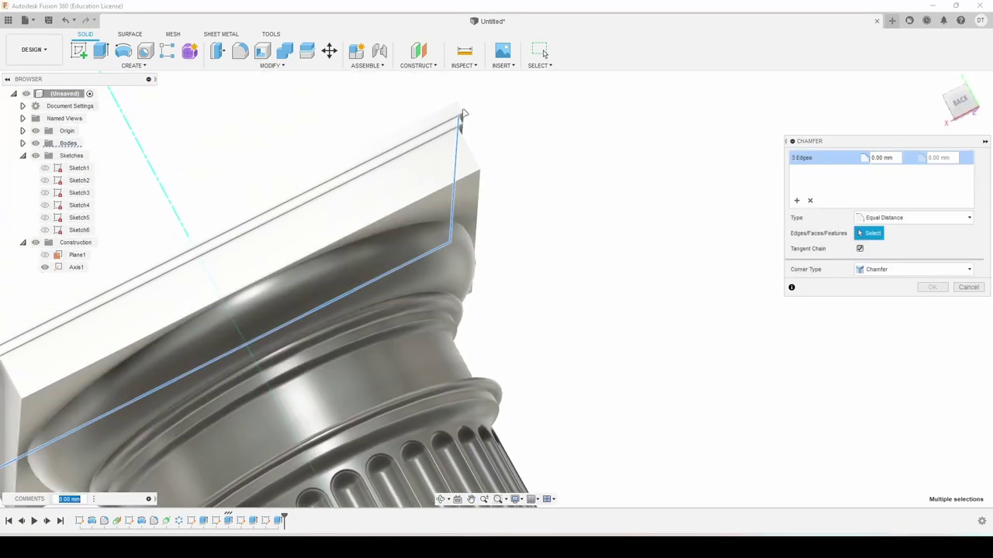
{"action": "scroll", "coordinate": [448, 124], "scroll_direction": "up", "scroll_amount": 3}
{"action": "left_click", "coordinate": [455, 115]}
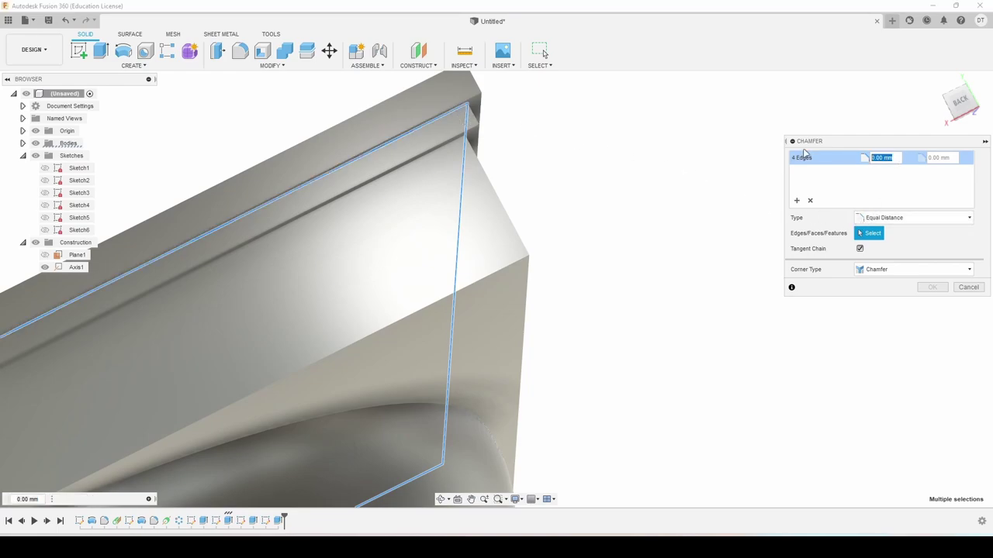
{"action": "left_click", "coordinate": [884, 157]}
{"action": "type", "text": "5"}
{"action": "key", "text": "Return"}
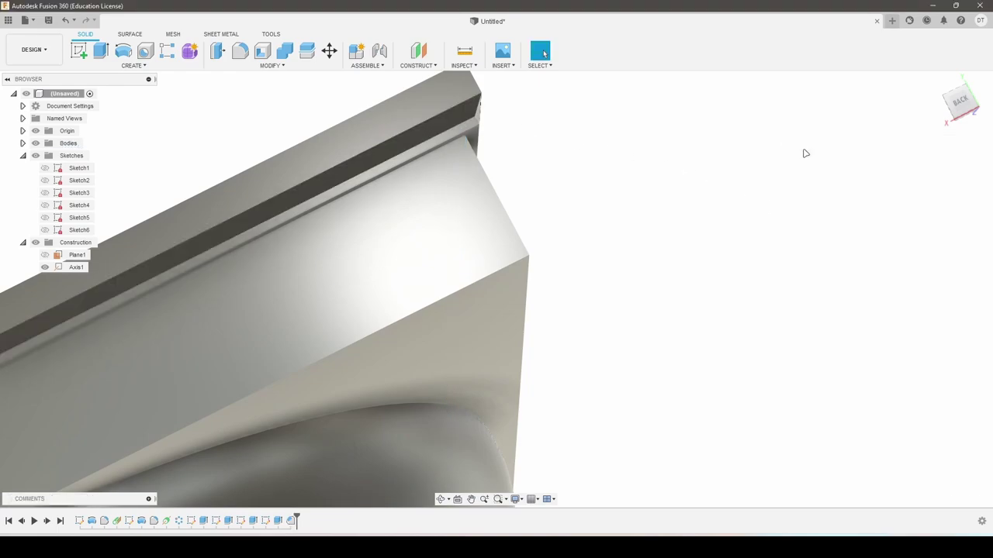
{"action": "middle_click_drag", "start_coordinate": [727, 159], "coordinate": [629, 191], "text": "shift"}
{"action": "scroll", "coordinate": [629, 191], "scroll_direction": "down", "scroll_amount": 5}
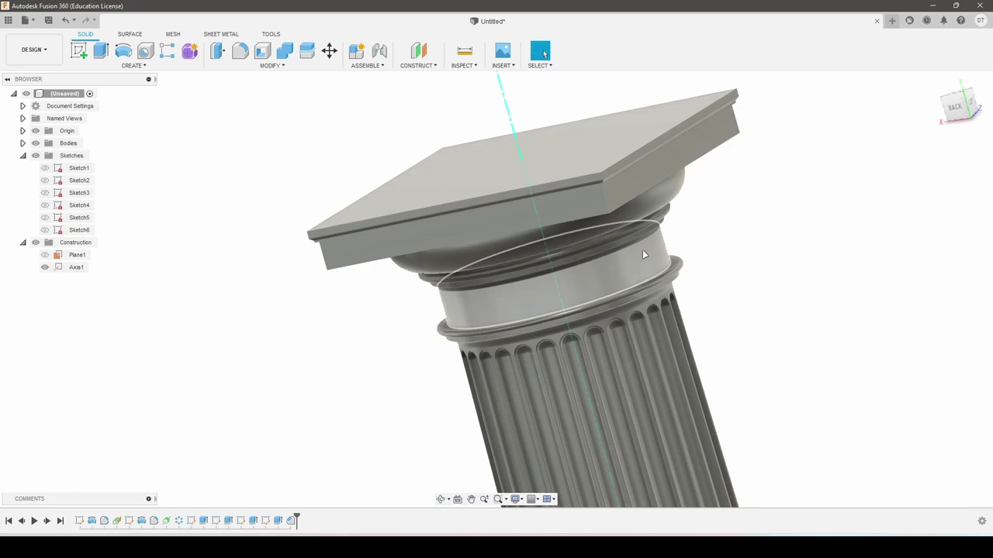
- Start a sketch on the capital's top face and draw a centre-point rectangle on the origin
{"action": "mouse_move", "coordinate": [643, 249]}
{"action": "middle_mouse_down", "text": "shift"}
{"action": "mouse_move", "coordinate": [617, 264]}
{"action": "mouse_move", "coordinate": [611, 193]}
{"action": "middle_mouse_up", "text": "shift"}
{"action": "left_click", "coordinate": [611, 193]}
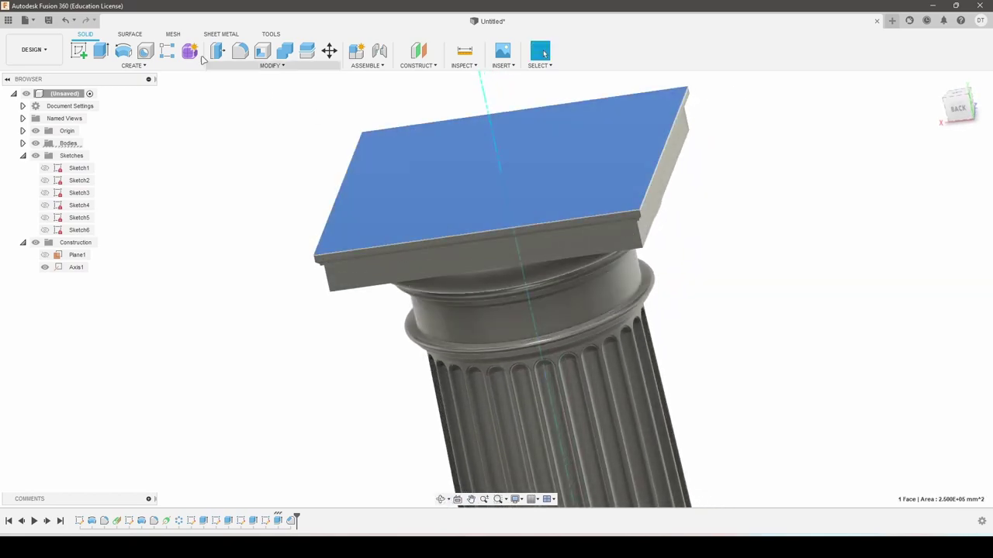
{"action": "left_click", "coordinate": [79, 51]}
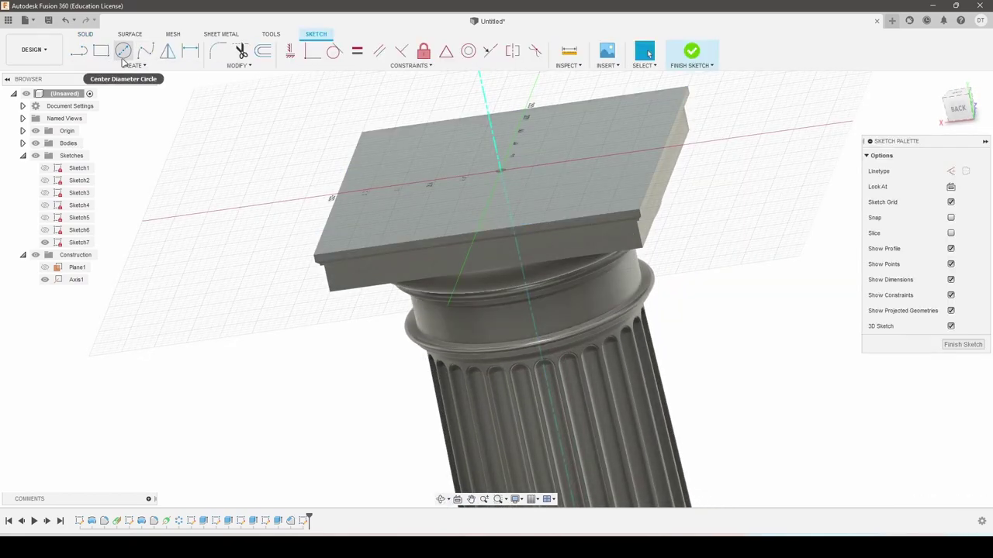
{"action": "left_click", "coordinate": [131, 66]}
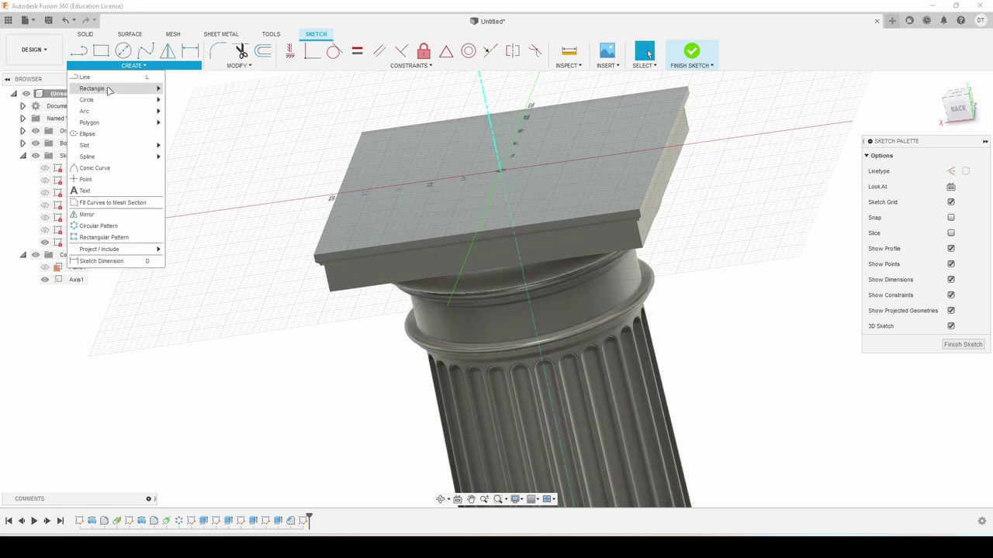
{"action": "mouse_move", "coordinate": [93, 89]}
{"action": "left_click", "coordinate": [186, 111]}
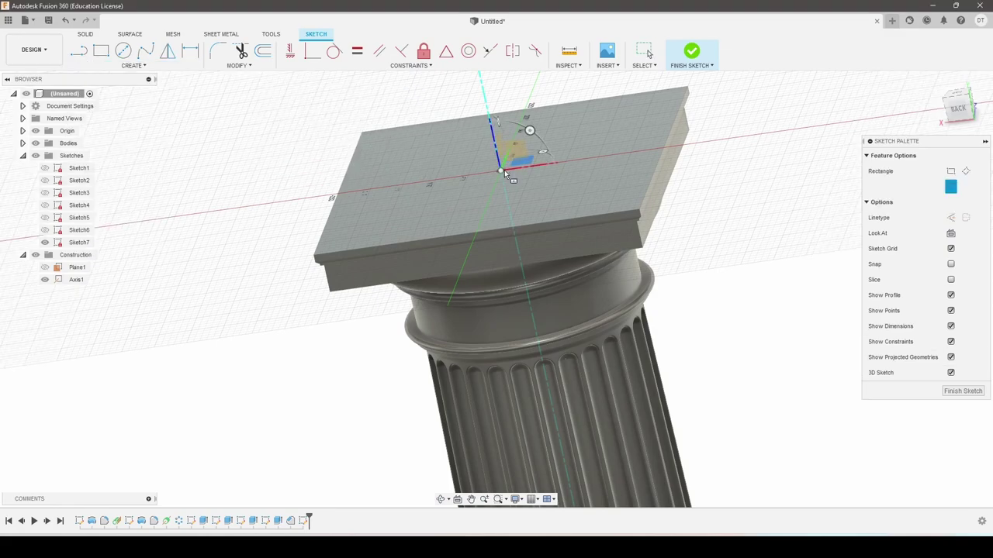
{"action": "left_click", "coordinate": [500, 170]}
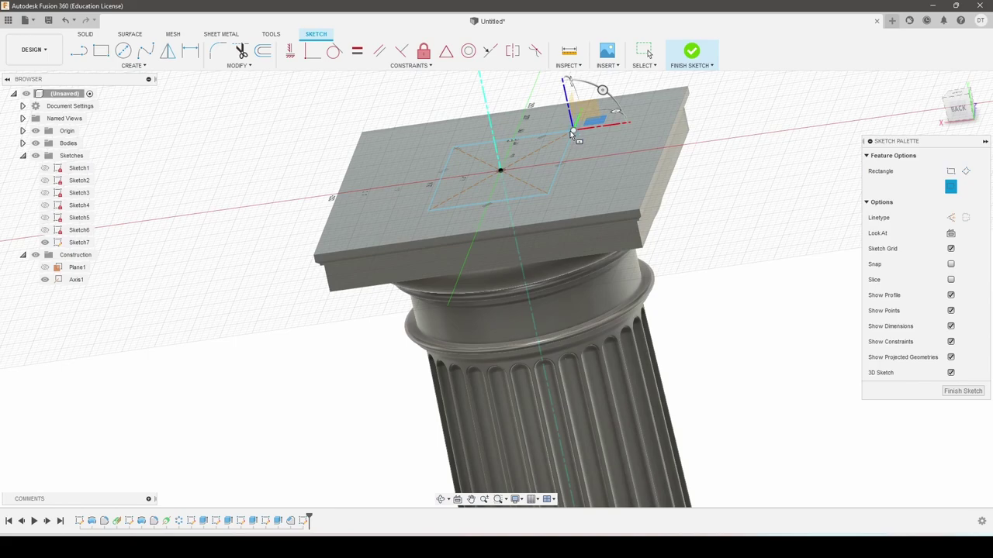
{"action": "left_click", "coordinate": [574, 130]}
- Dimension the rectangle's bottom edge to 510, apply an Equal constraint, and finish the sketch
{"action": "key", "text": "d"}
{"action": "left_click", "coordinate": [530, 195]}
{"action": "left_click", "coordinate": [610, 186]}
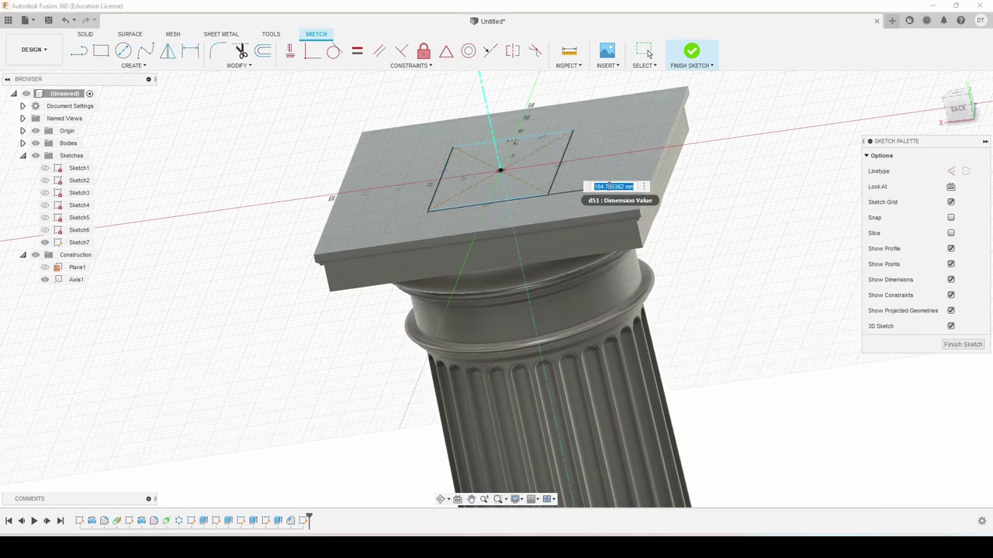
{"action": "key", "text": "Return"}
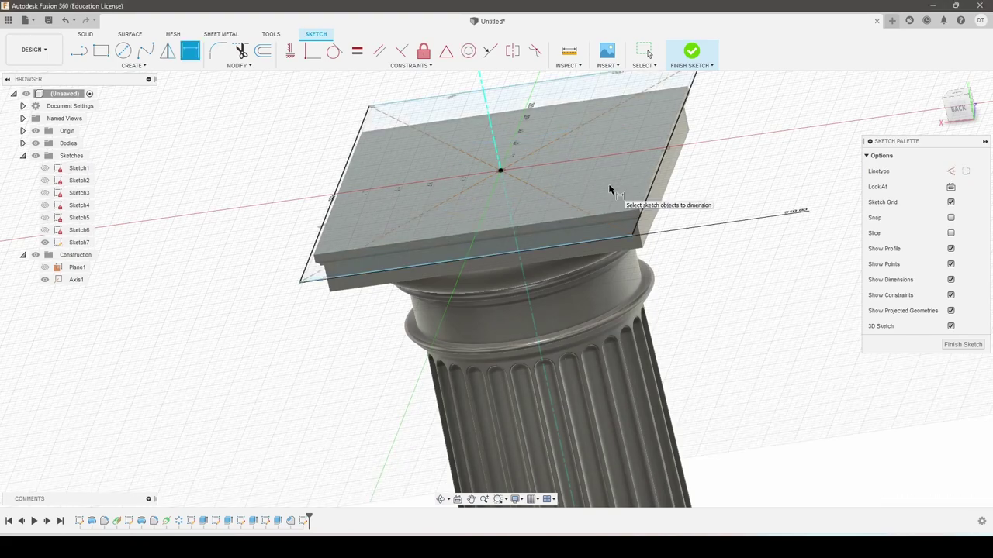
{"action": "left_click", "coordinate": [639, 224]}
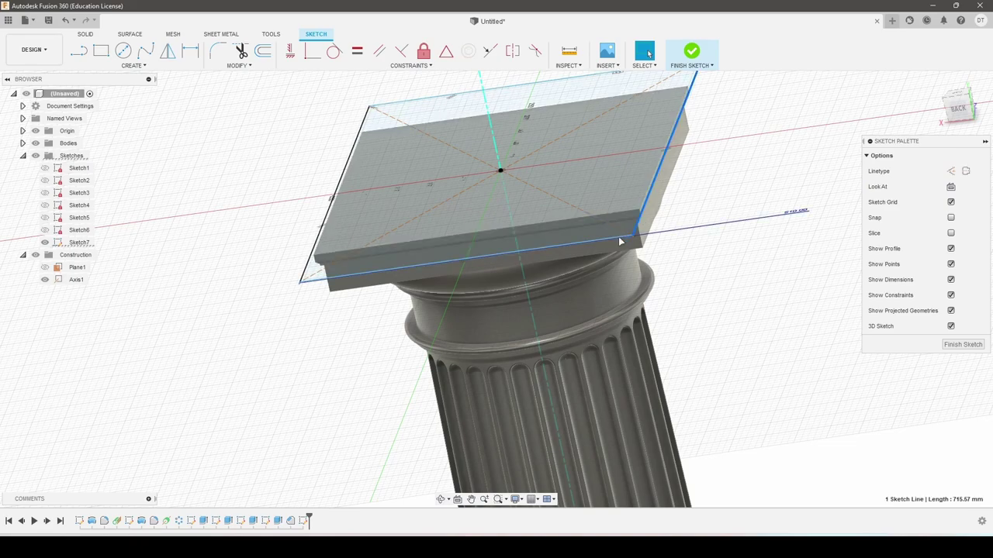
{"action": "left_click", "coordinate": [357, 52]}
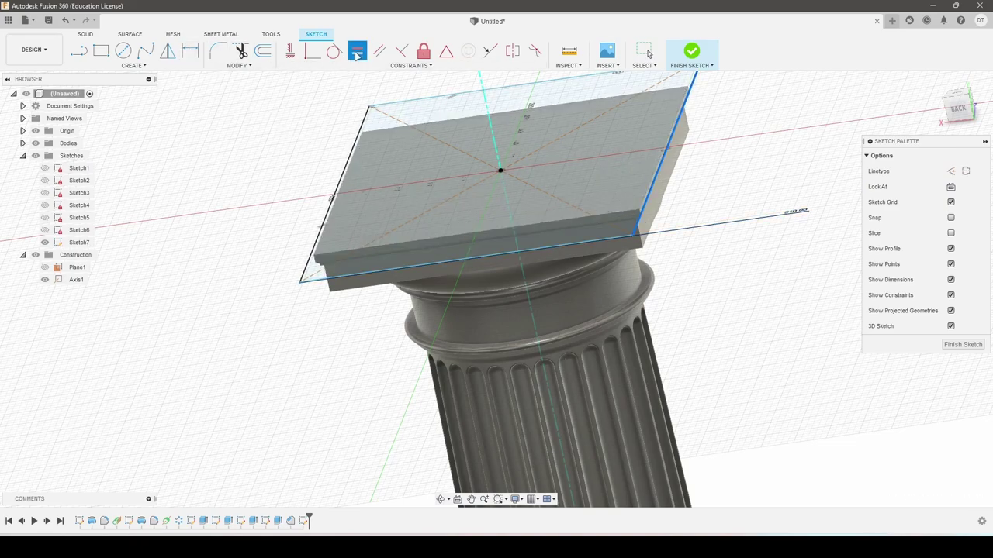
{"action": "scroll", "coordinate": [660, 161], "scroll_direction": "down", "scroll_amount": 3}
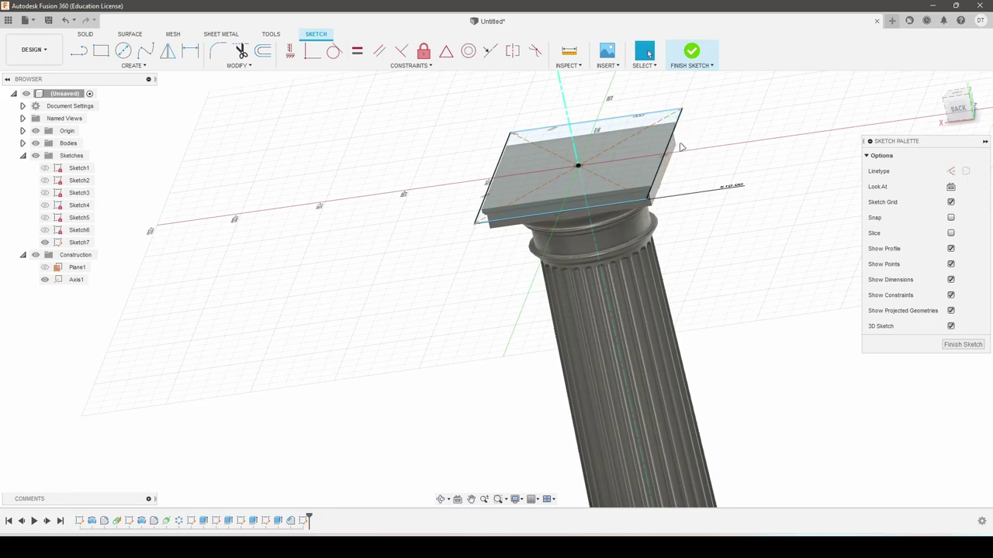
{"action": "left_click", "coordinate": [693, 54]}
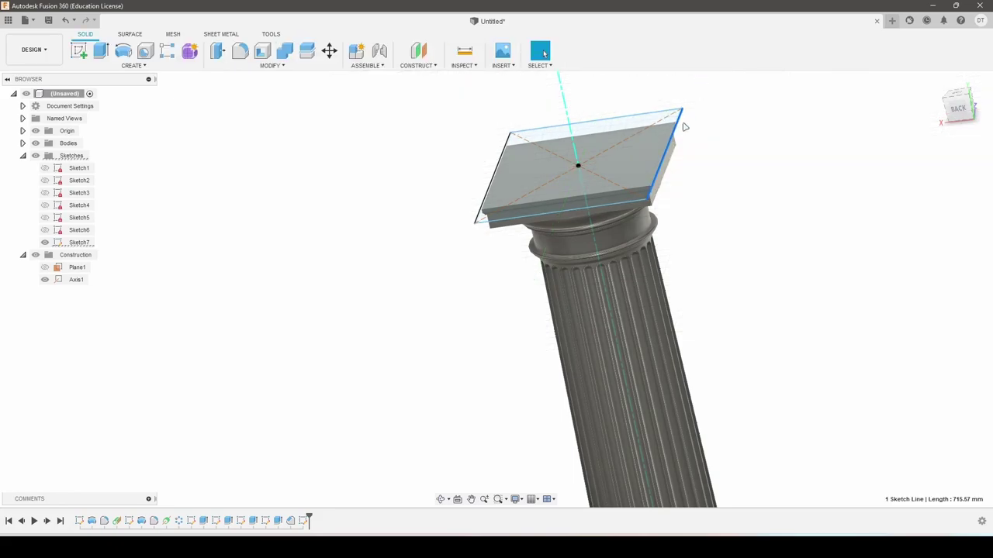
- Reopen Sketch7 and apply Equal so the rectangle becomes a square
{"action": "middle_click_drag", "start_coordinate": [690, 148], "coordinate": [418, 465], "text": "shift"}
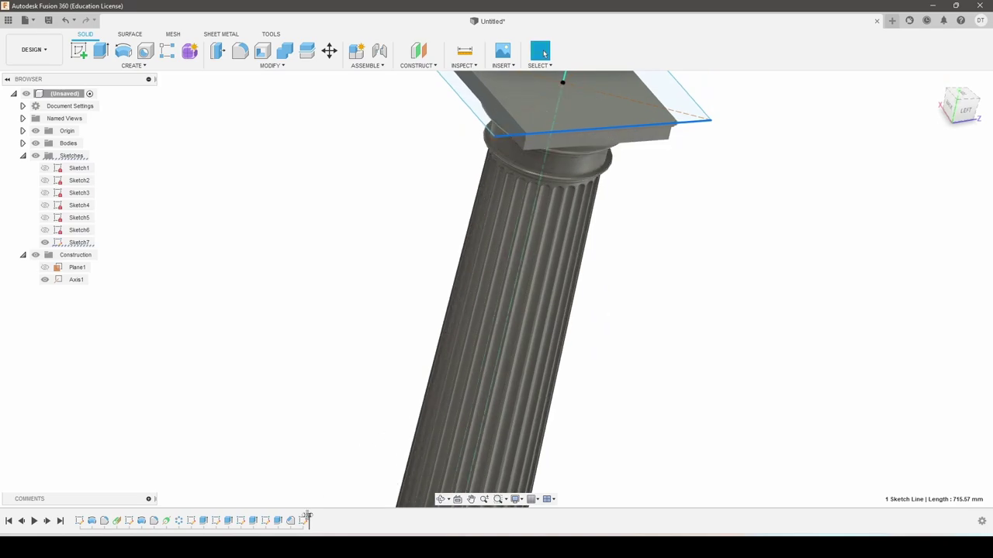
{"action": "right_click", "coordinate": [303, 520]}
{"action": "left_click", "coordinate": [325, 417]}
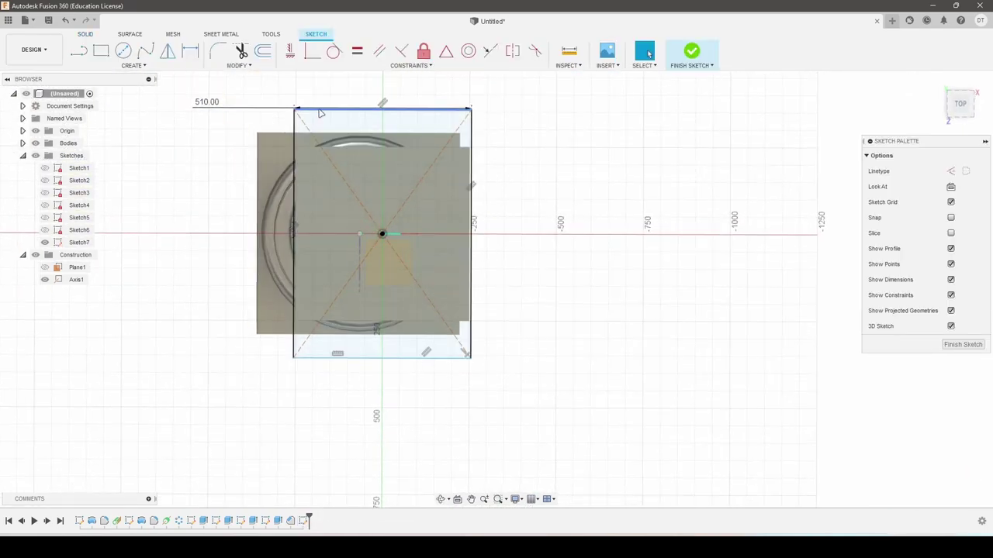
{"action": "left_click", "coordinate": [358, 53]}
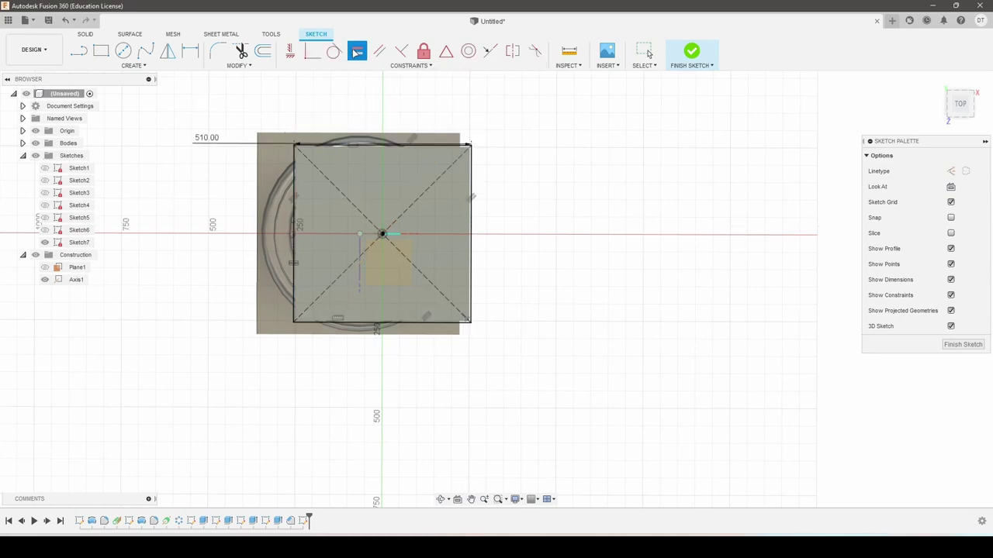
{"action": "left_click", "coordinate": [690, 53]}
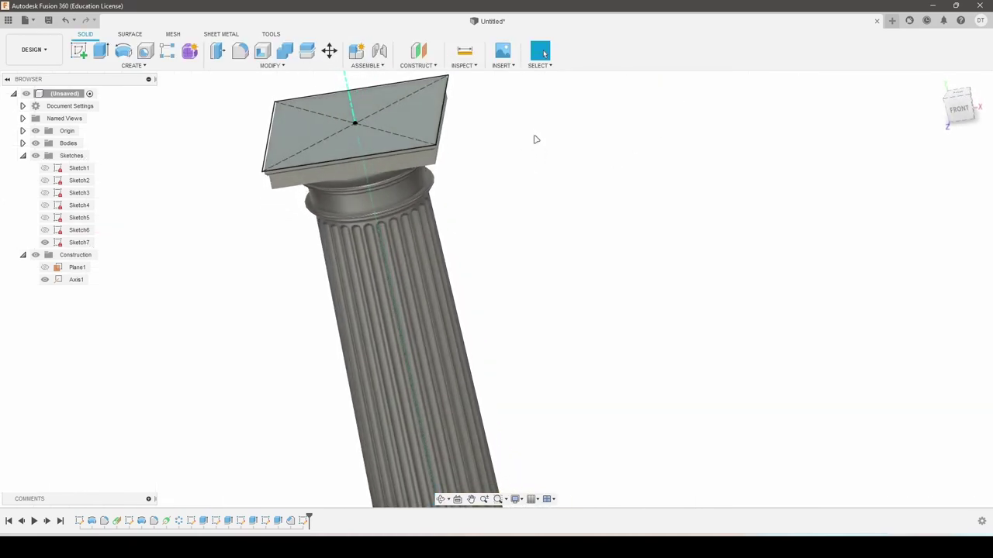
- Join-extrude the top square 8 mm onto the capital and view the column from FRONT
{"action": "left_click", "coordinate": [101, 51]}
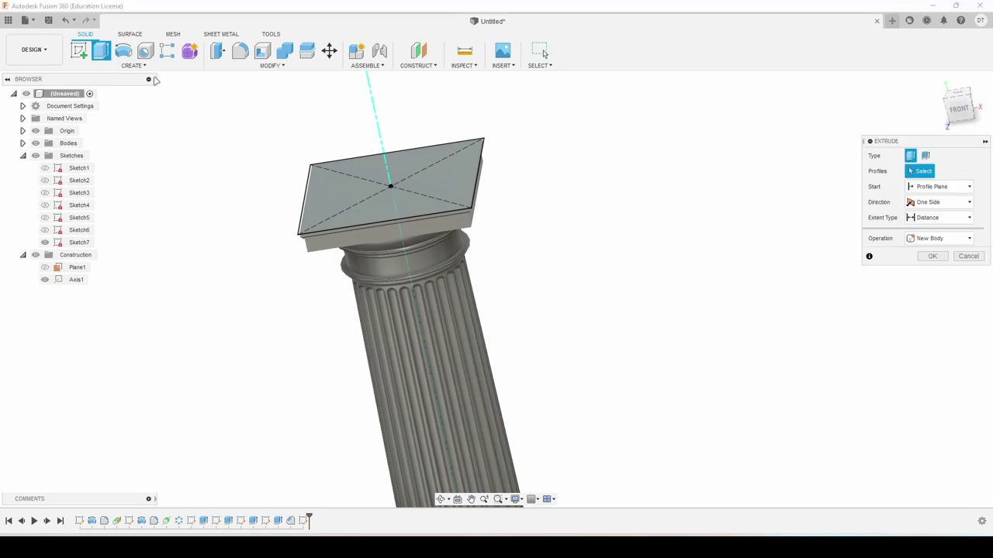
{"action": "scroll", "coordinate": [264, 247], "scroll_direction": "up", "scroll_amount": 5}
{"action": "left_click", "coordinate": [279, 229]}
{"action": "type", "text": "8"}
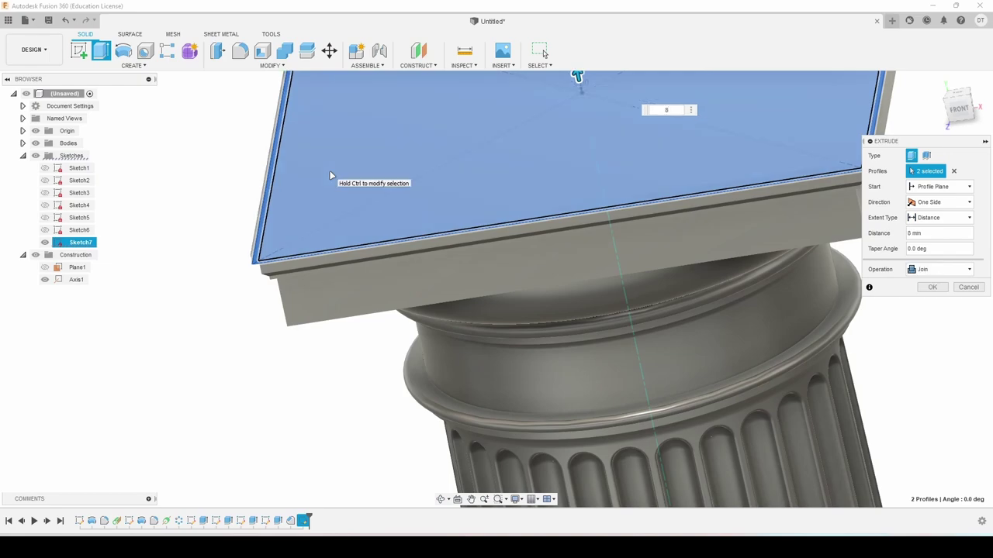
{"action": "key", "text": "Return"}
{"action": "scroll", "coordinate": [447, 259], "scroll_direction": "down", "scroll_amount": 4}
{"action": "scroll", "coordinate": [446, 259], "scroll_direction": "down", "scroll_amount": 3}
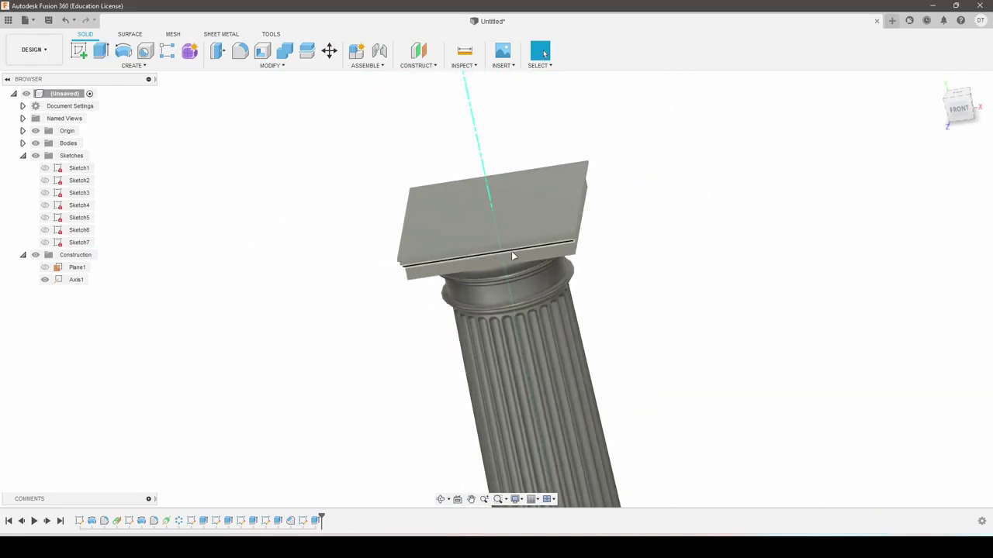
{"action": "scroll", "coordinate": [512, 256], "scroll_direction": "down", "scroll_amount": 3}
{"action": "left_click", "coordinate": [47, 281]}
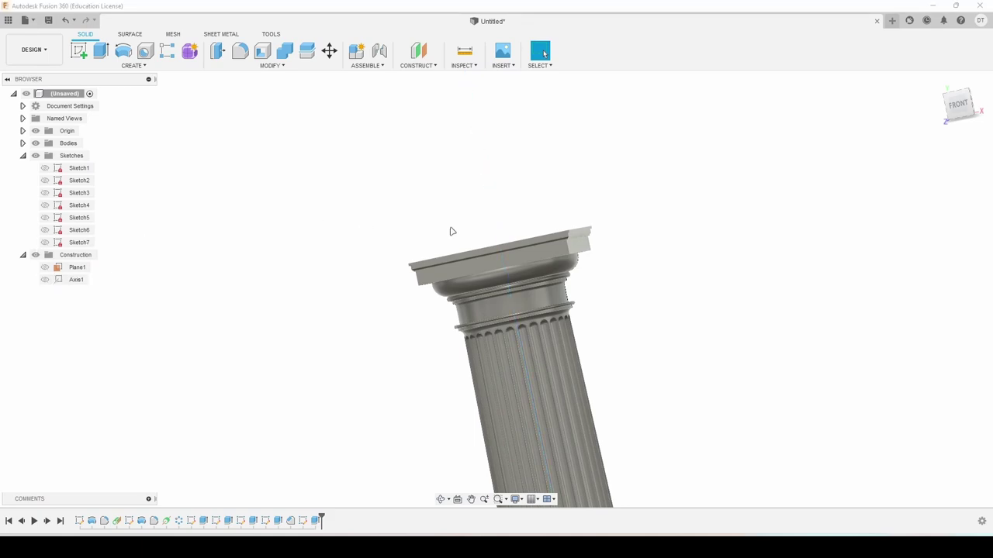
{"action": "scroll", "coordinate": [452, 231], "scroll_direction": "down", "scroll_amount": 2}
{"action": "left_click", "coordinate": [948, 111]}
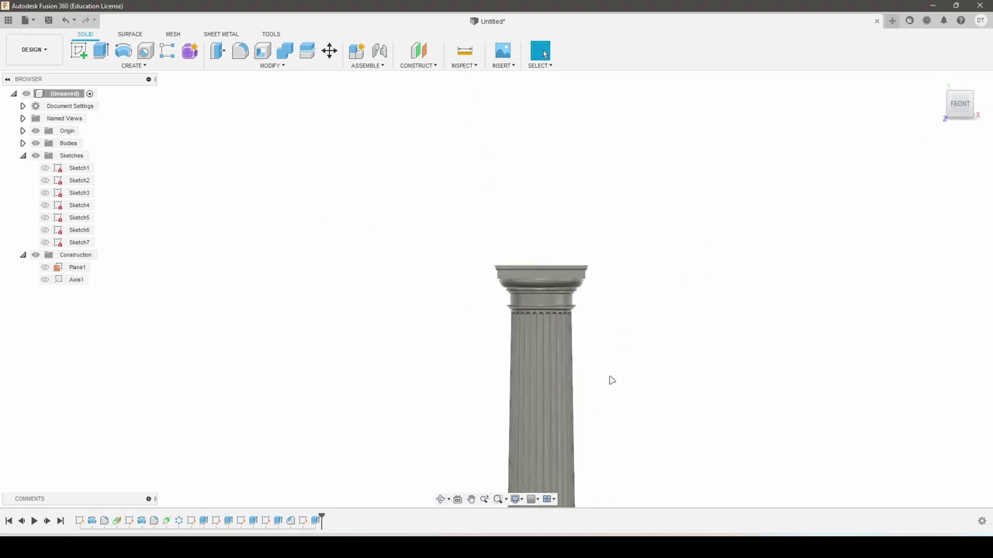
{"action": "mouse_move", "coordinate": [610, 379]}
{"action": "middle_mouse_down"}
{"action": "mouse_move", "coordinate": [622, 350]}
{"action": "mouse_move", "coordinate": [596, 206]}
{"action": "middle_mouse_up"}
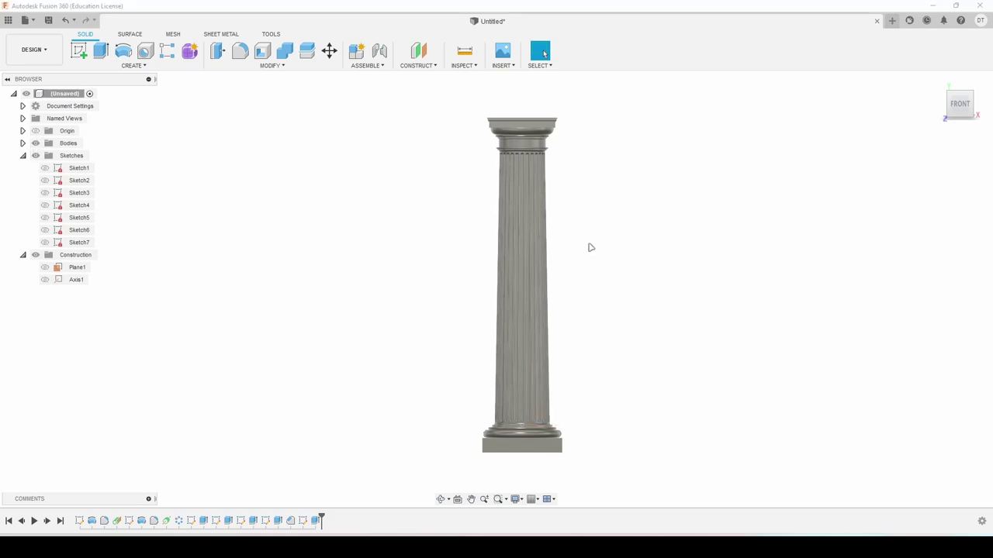
{"action": "scroll", "coordinate": [589, 245], "scroll_direction": "down", "scroll_amount": 1}
{"action": "mouse_move", "coordinate": [567, 224]}
{"action": "middle_mouse_down", "text": "shift"}
{"action": "mouse_move", "coordinate": [636, 228]}
{"action": "mouse_move", "coordinate": [622, 243]}
{"action": "middle_mouse_up", "text": "shift"}
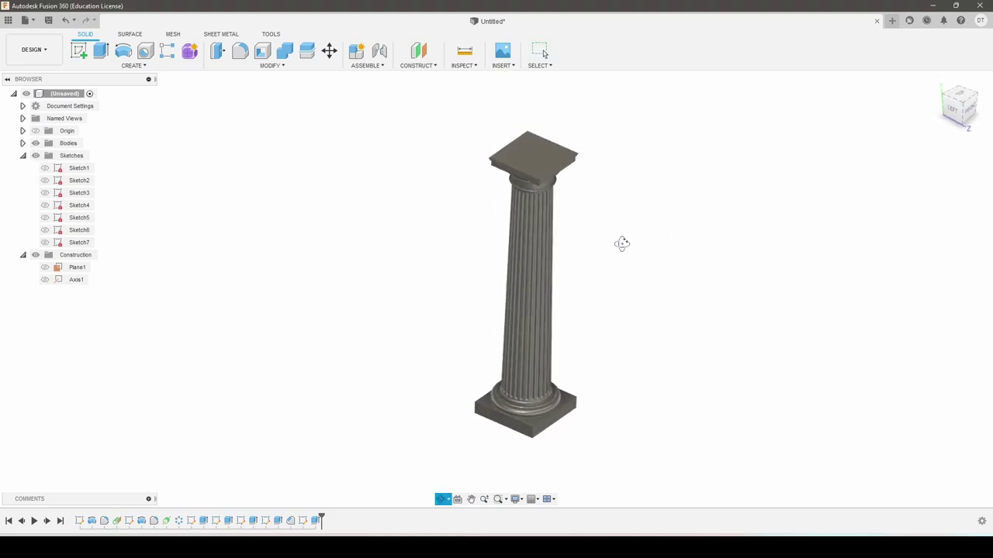
{"action": "mouse_move", "coordinate": [592, 168]}
{"action": "middle_mouse_down", "text": "shift"}
{"action": "mouse_move", "coordinate": [579, 214]}
{"action": "mouse_move", "coordinate": [569, 162]}
{"action": "mouse_move", "coordinate": [598, 222]}
{"action": "mouse_move", "coordinate": [454, 266]}
{"action": "mouse_move", "coordinate": [476, 277]}
{"action": "mouse_move", "coordinate": [561, 267]}
{"action": "mouse_move", "coordinate": [614, 279]}
{"action": "mouse_move", "coordinate": [556, 331]}
{"action": "mouse_move", "coordinate": [645, 286]}
{"action": "mouse_move", "coordinate": [648, 233]}
{"action": "mouse_move", "coordinate": [621, 261]}
{"action": "middle_mouse_up", "text": "shift"}
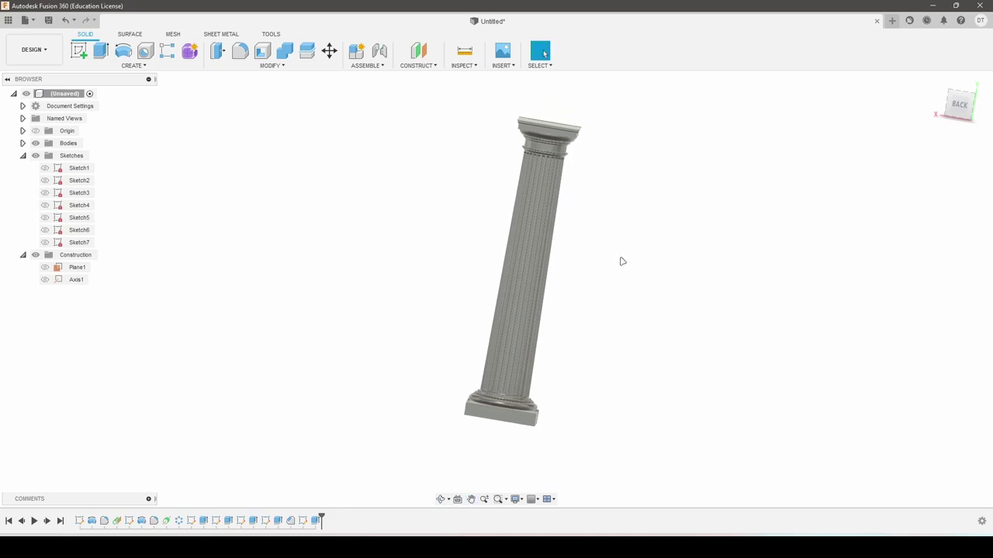
{"action": "left_click", "coordinate": [961, 105]}
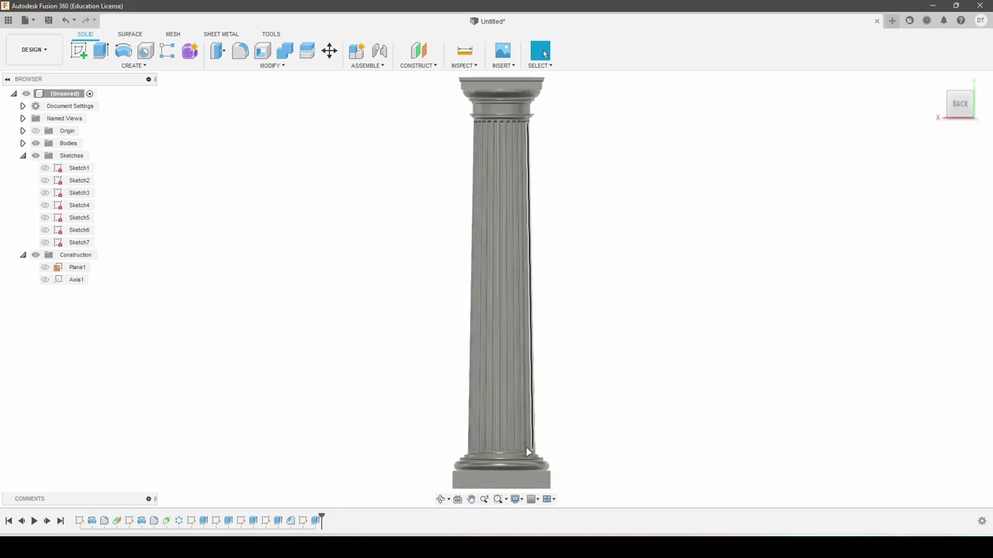
{"action": "left_click", "coordinate": [517, 500]}
{"action": "mouse_move", "coordinate": [547, 406]}
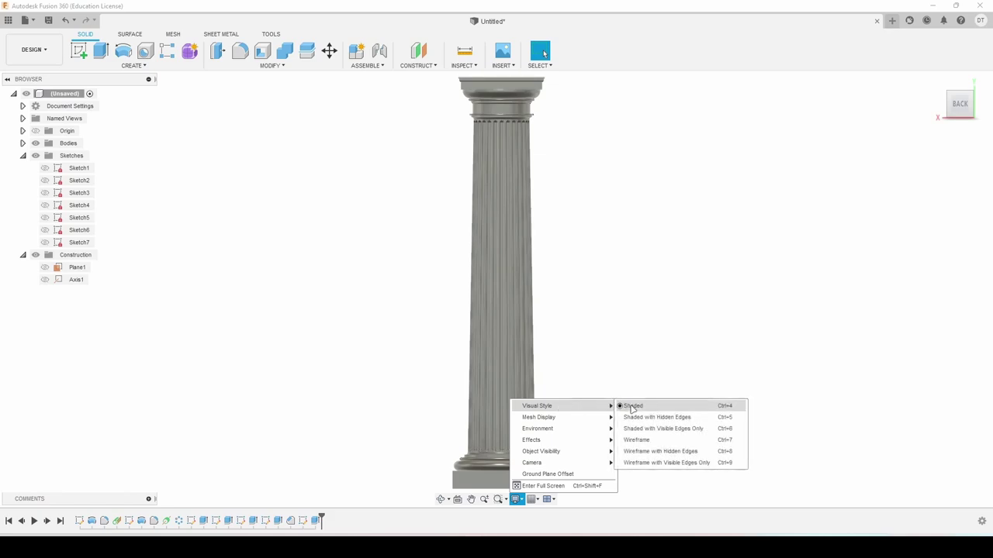
{"action": "left_click", "coordinate": [635, 419]}
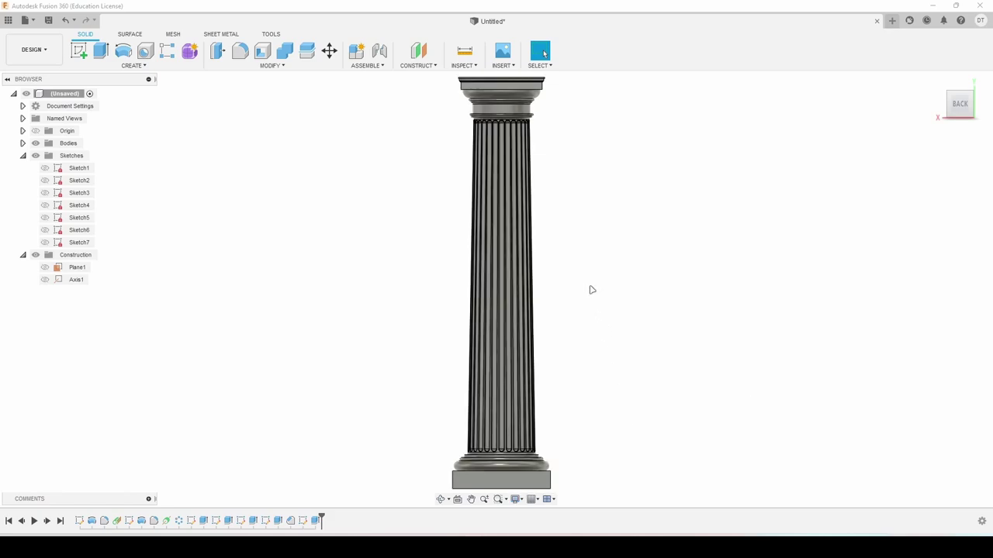
{"action": "left_click", "coordinate": [516, 500]}
{"action": "mouse_move", "coordinate": [537, 405]}
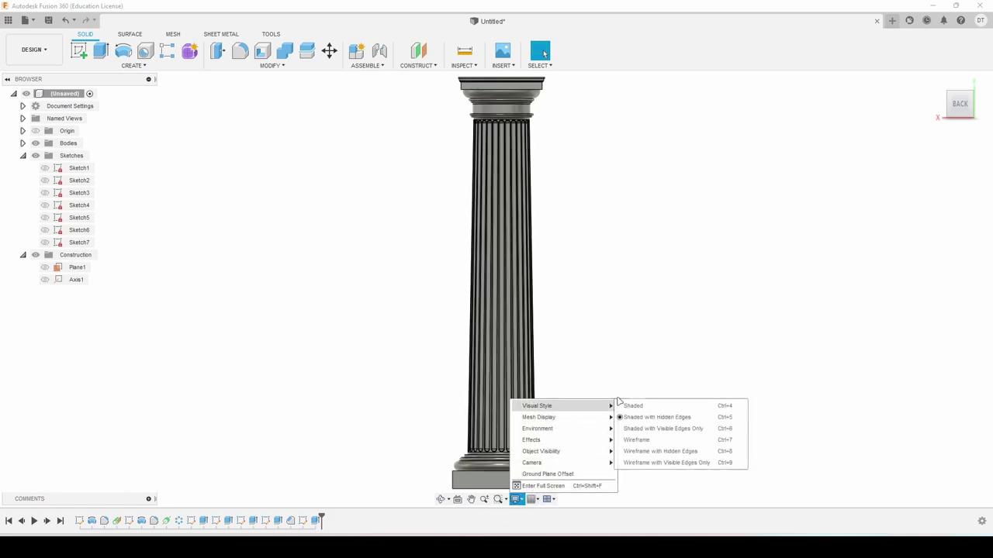
{"action": "left_click", "coordinate": [658, 429]}
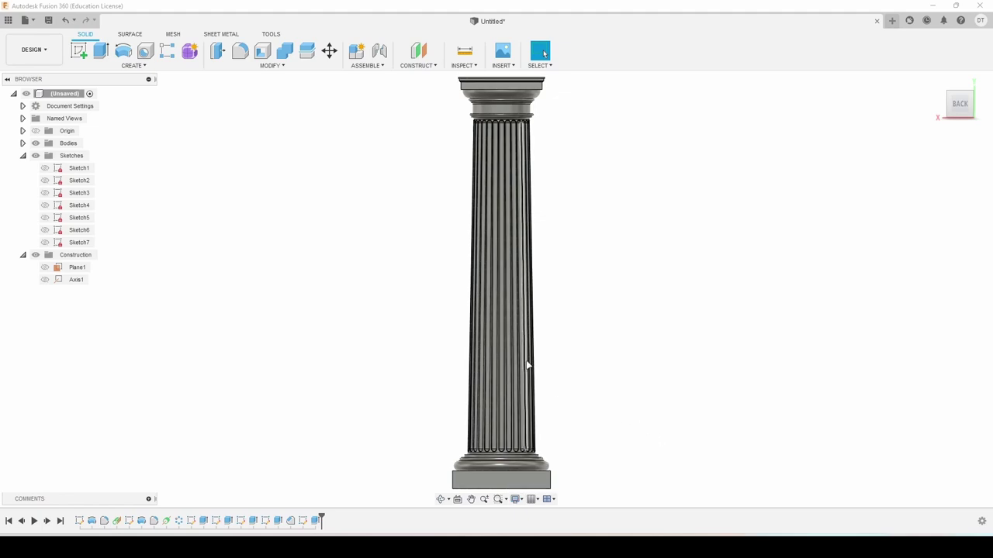
{"action": "mouse_move", "coordinate": [543, 160]}
{"action": "middle_mouse_down", "text": "shift"}
{"action": "mouse_move", "coordinate": [554, 207]}
{"action": "mouse_move", "coordinate": [553, 155]}
{"action": "mouse_move", "coordinate": [529, 383]}
{"action": "middle_mouse_up", "text": "shift"}
{"action": "left_click", "coordinate": [516, 499]}
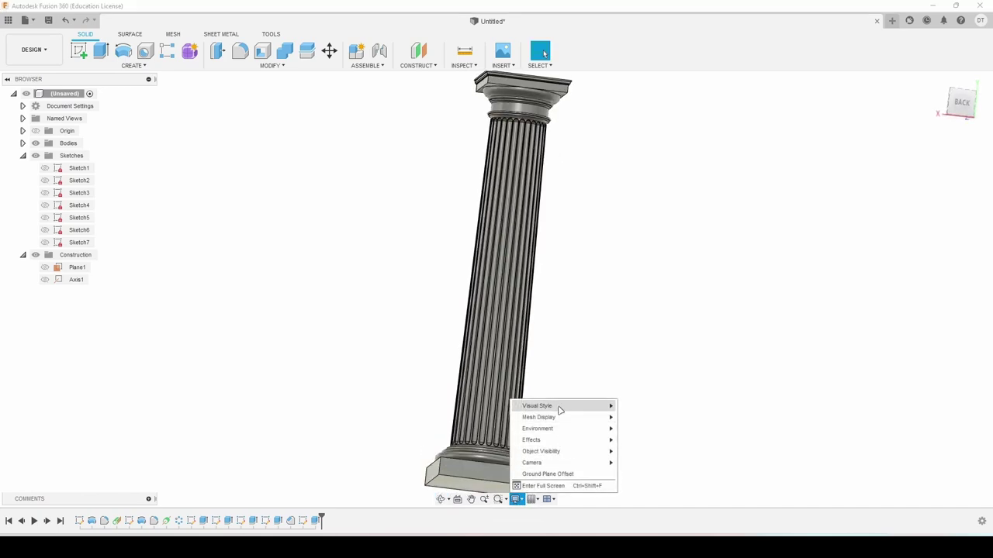
{"action": "mouse_move", "coordinate": [536, 405]}
{"action": "left_click", "coordinate": [648, 406]}
{"action": "mouse_move", "coordinate": [647, 406]}
{"action": "middle_mouse_down", "text": "shift"}
{"action": "mouse_move", "coordinate": [597, 310]}
{"action": "mouse_move", "coordinate": [560, 290]}
{"action": "mouse_move", "coordinate": [608, 288]}
{"action": "middle_mouse_up", "text": "shift"}
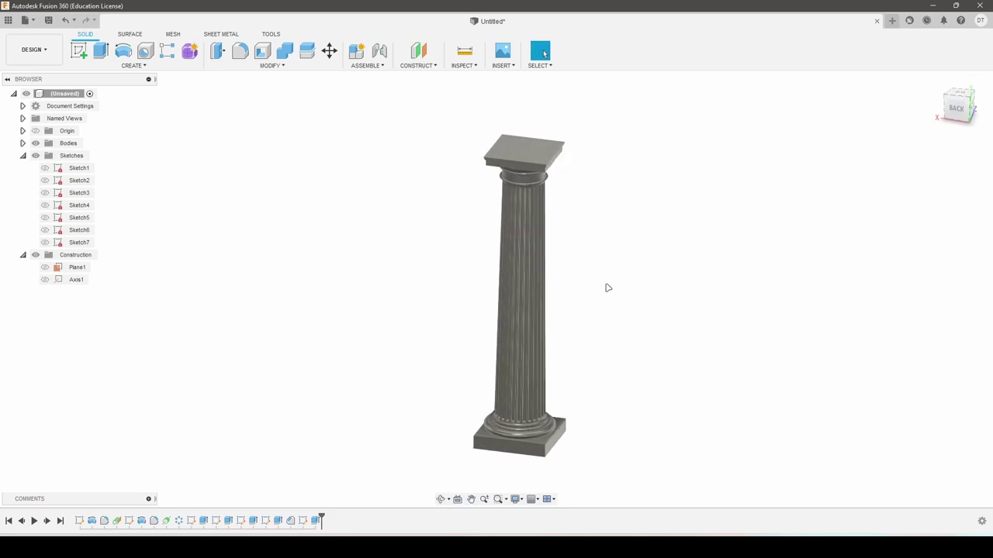